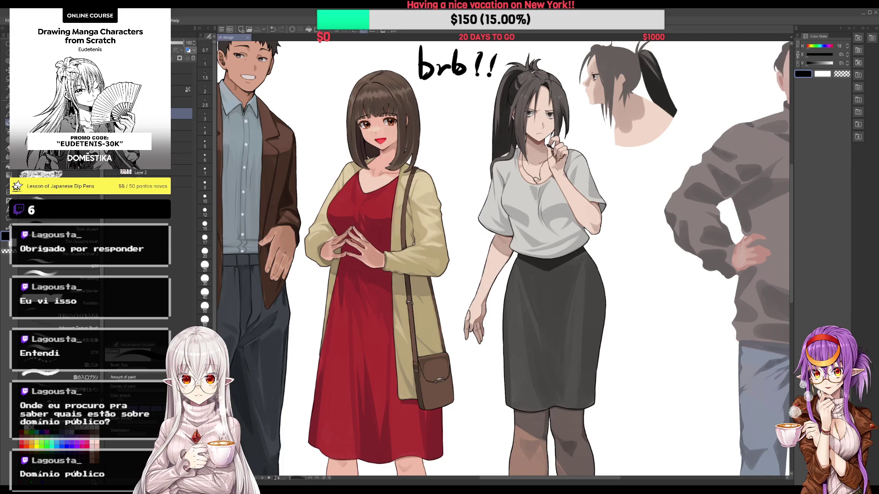
Step: Undo the two 'brb!!' strokes, then zoom around the lineup sheet
key(ctrl+z)
key(ctrl+z)
key(ctrl+z)
key(ctrl+z)
key(ctrl+z)
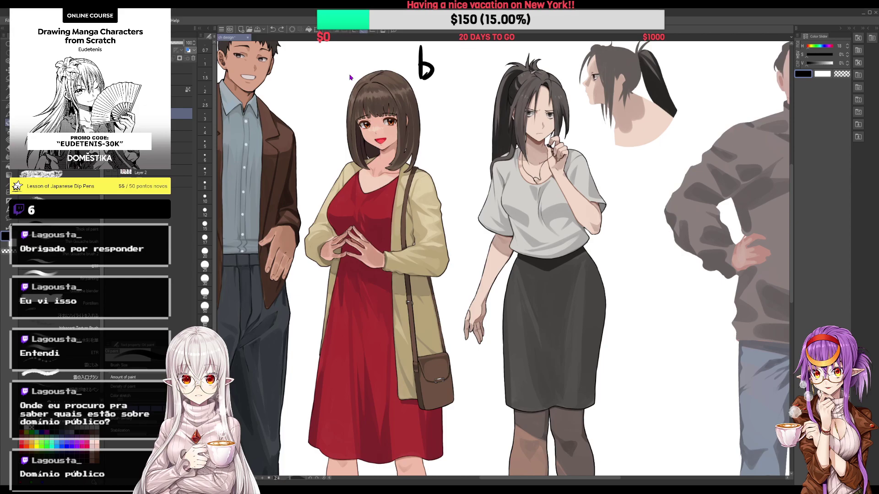
key(ctrl+z)
key(ctrl+z)
scroll(405, 153, down, 1)
scroll(413, 144, down, 1)
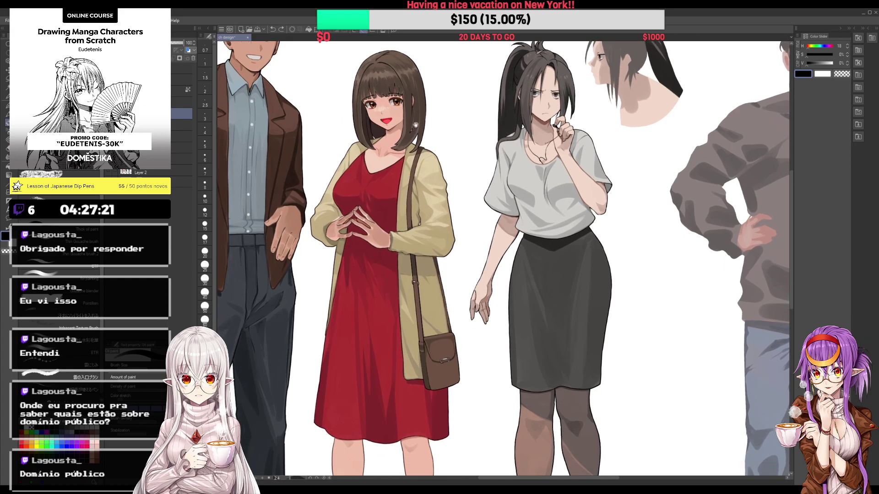
scroll(416, 102, down, 2)
scroll(458, 115, down, 1)
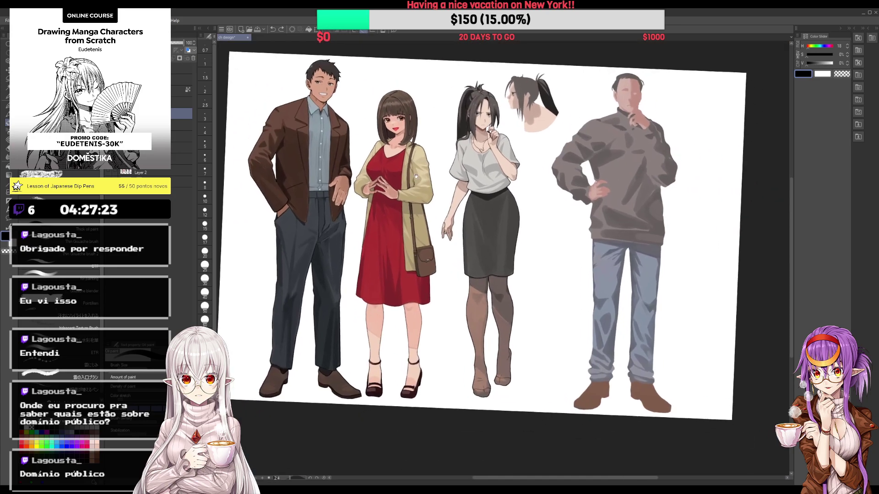
scroll(490, 130, down, 1)
scroll(490, 130, up, 1)
scroll(500, 129, up, 2)
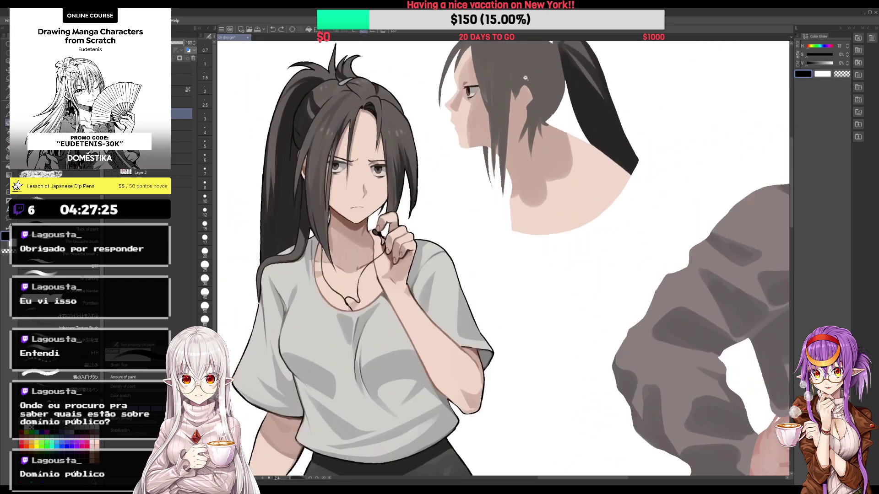
scroll(463, 111, up, 1)
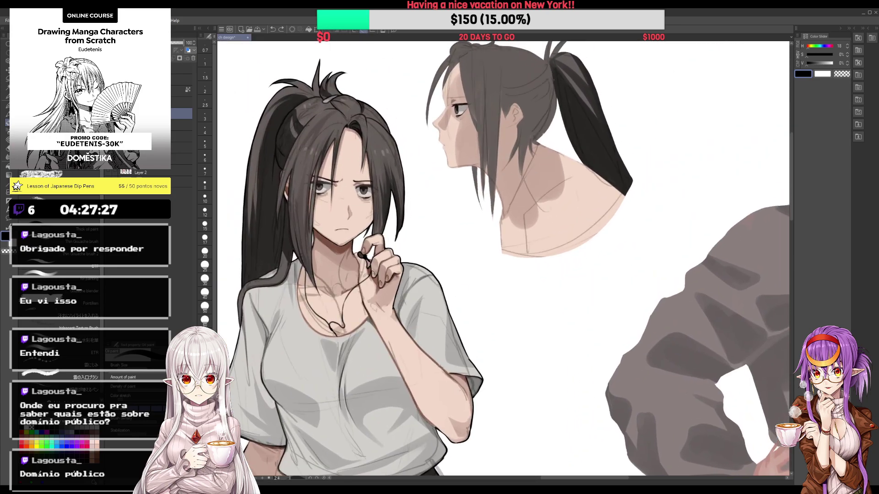
scroll(555, 84, down, 1)
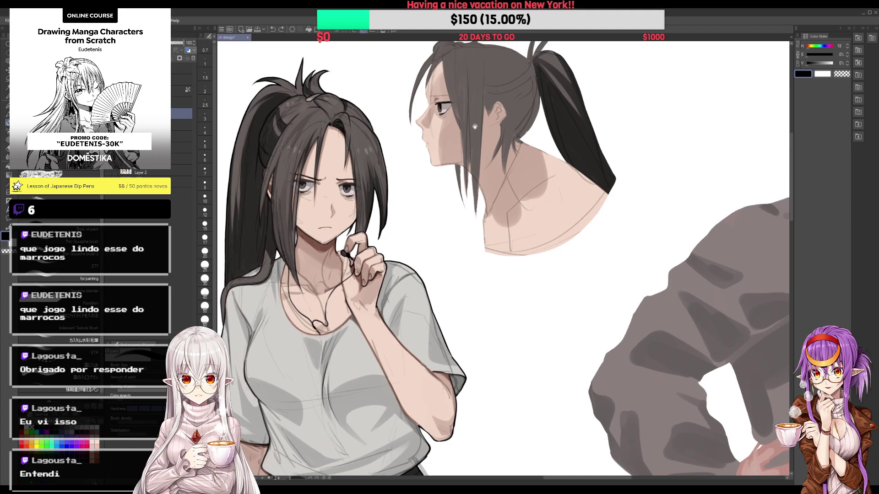
Step: Sample a dark grey and paint a dark band across the profile head's hair
drag(558, 91, 533, 108)
alt+click(536, 113)
key(ctrl+plus)
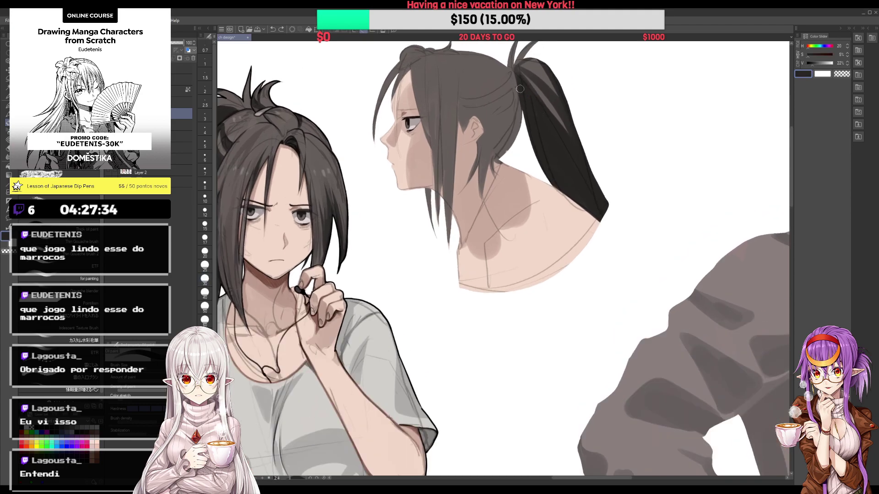
key(ctrl+plus)
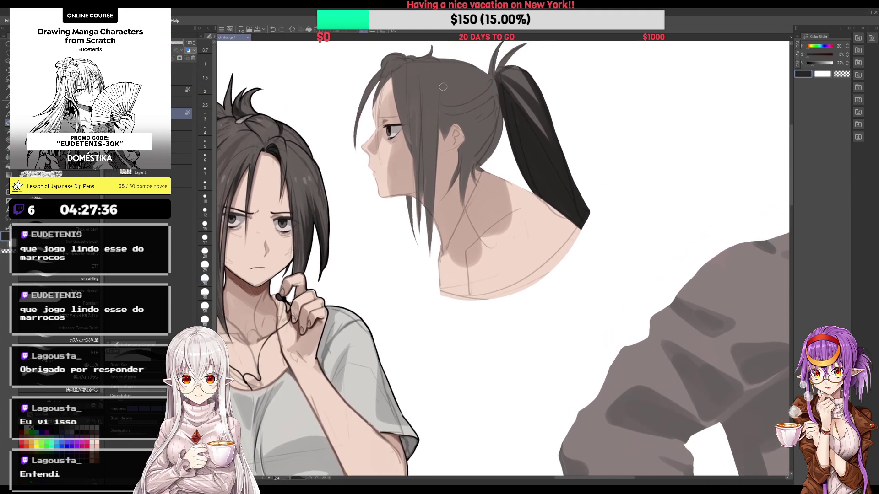
drag(443, 80, 434, 136)
mouse_move(440, 94)
mouse_down()
mouse_move(499, 87)
mouse_move(441, 101)
mouse_move(464, 103)
mouse_move(492, 90)
mouse_move(442, 115)
mouse_move(439, 126)
mouse_up()
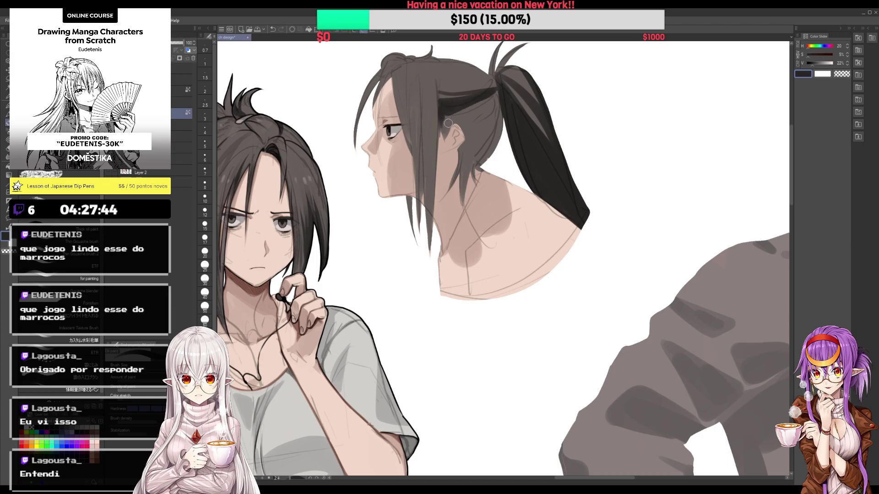
scroll(454, 105, up, 1)
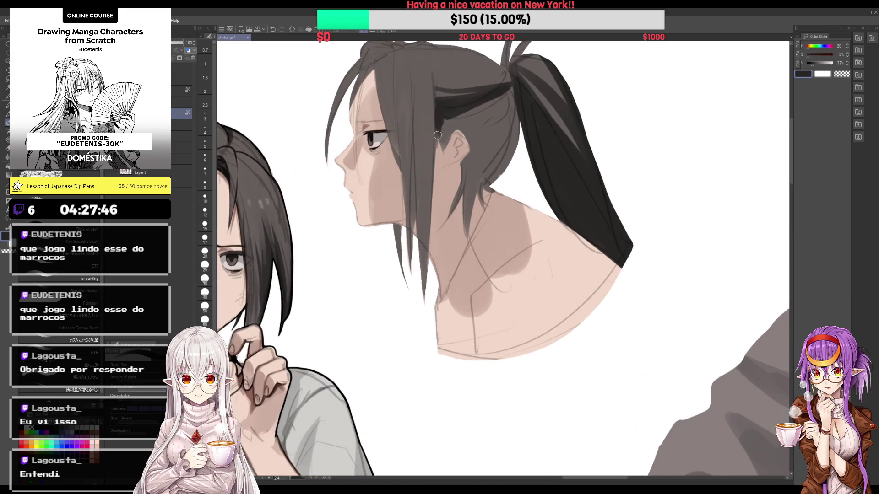
scroll(440, 140, down, 1)
Step: Cover the skin around and below the ear with mid and dark grey hair shading
drag(439, 141, 444, 124)
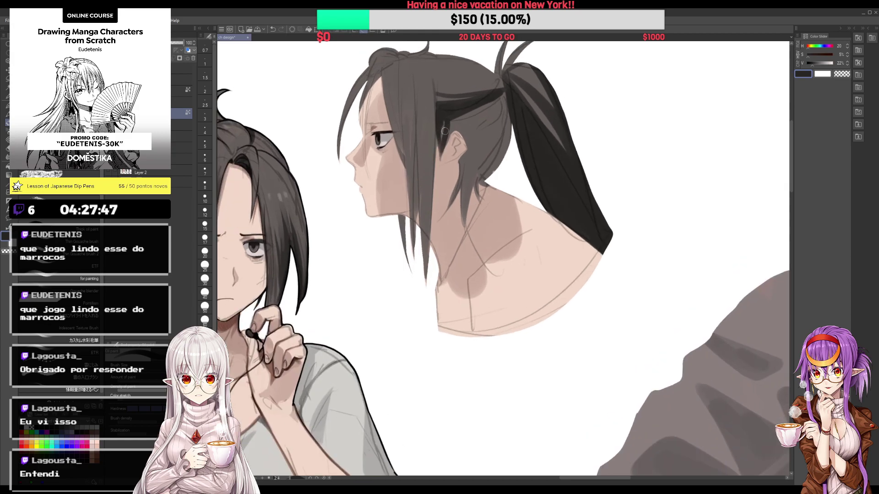
alt+click(450, 152)
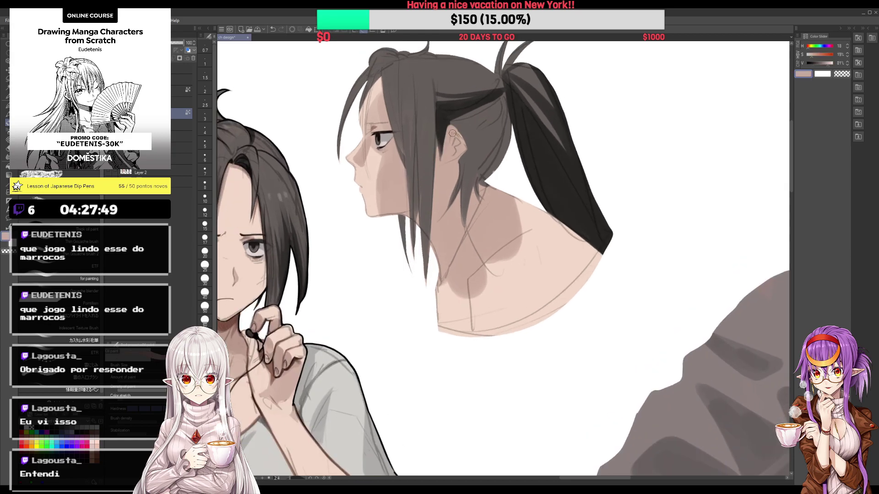
alt+click(454, 136)
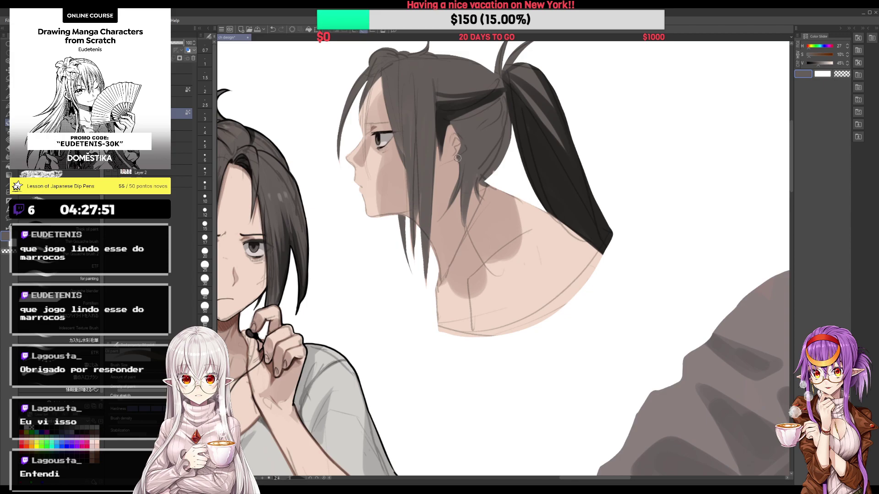
drag(454, 158, 450, 206)
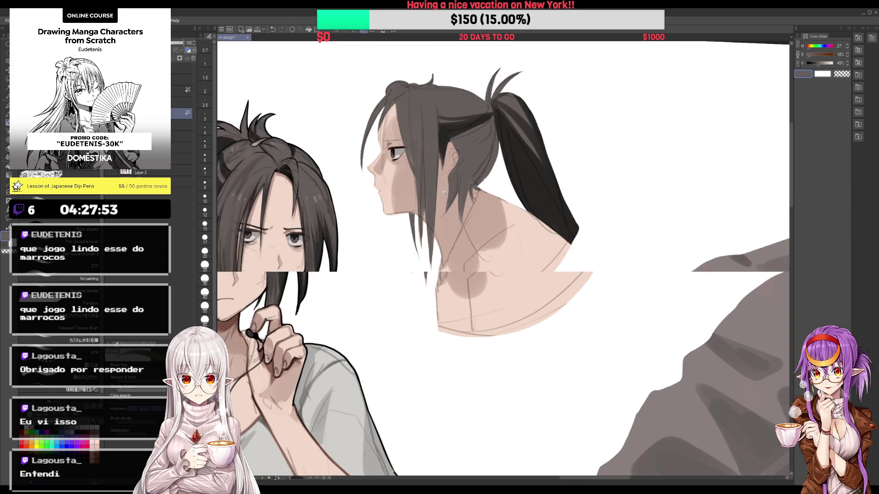
alt+click(437, 140)
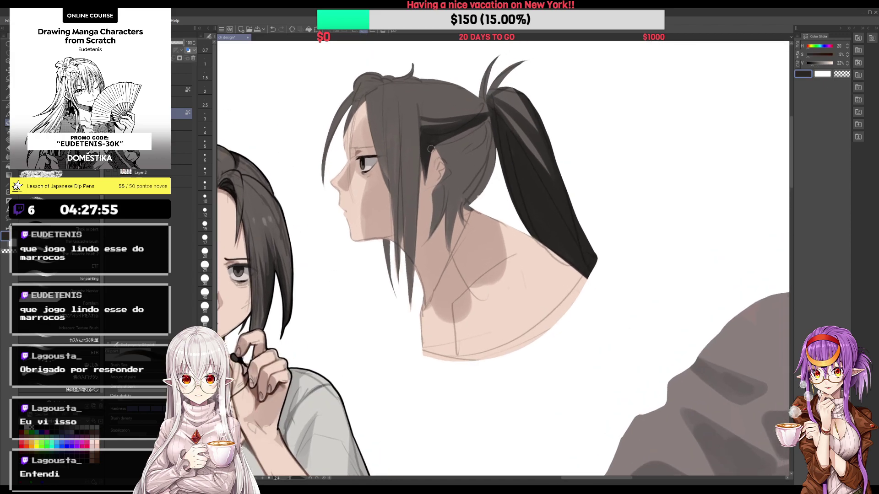
mouse_move(435, 146)
mouse_down()
mouse_move(447, 169)
mouse_move(440, 195)
mouse_up()
mouse_move(441, 151)
mouse_down()
mouse_move(485, 118)
mouse_move(456, 162)
mouse_move(449, 145)
mouse_move(453, 188)
mouse_up()
drag(458, 137, 476, 192)
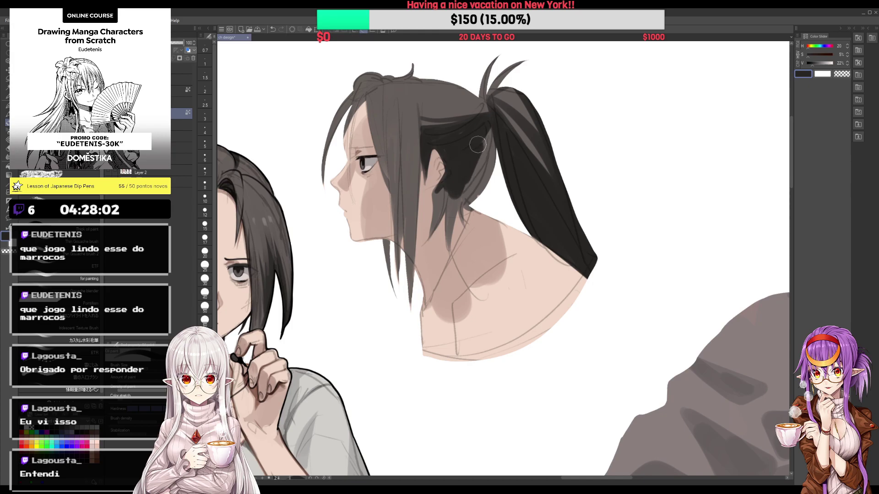
mouse_move(485, 130)
mouse_down()
mouse_move(481, 192)
mouse_move(470, 188)
mouse_move(440, 201)
mouse_up()
scroll(435, 173, down, 1)
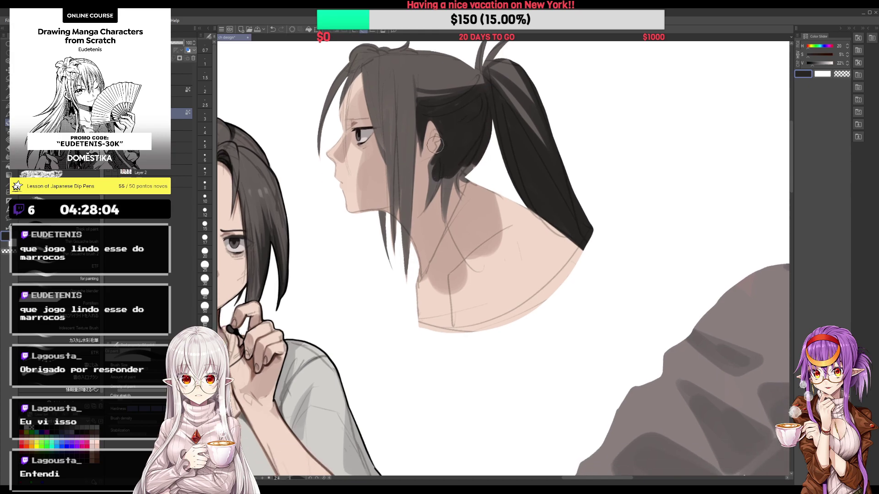
mouse_move(432, 166)
mouse_down()
mouse_move(426, 208)
mouse_move(441, 173)
mouse_up()
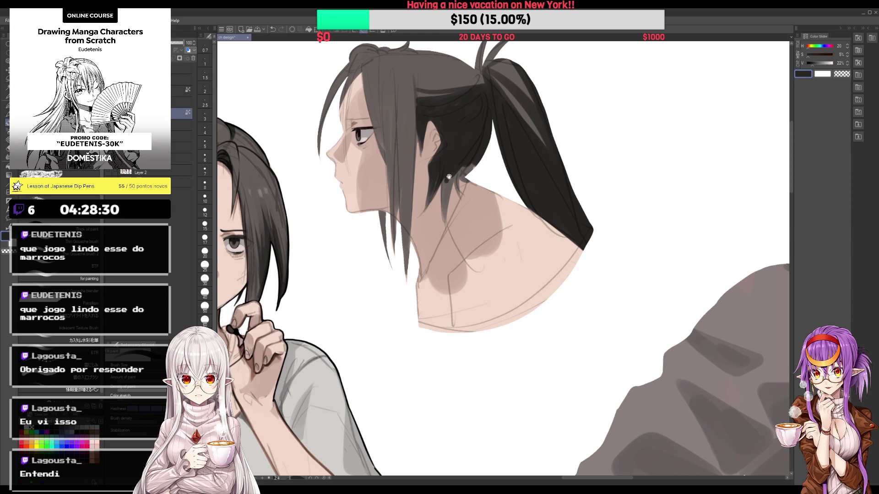
Step: Paint darker, longer hair strands down by the neck
drag(446, 183, 441, 149)
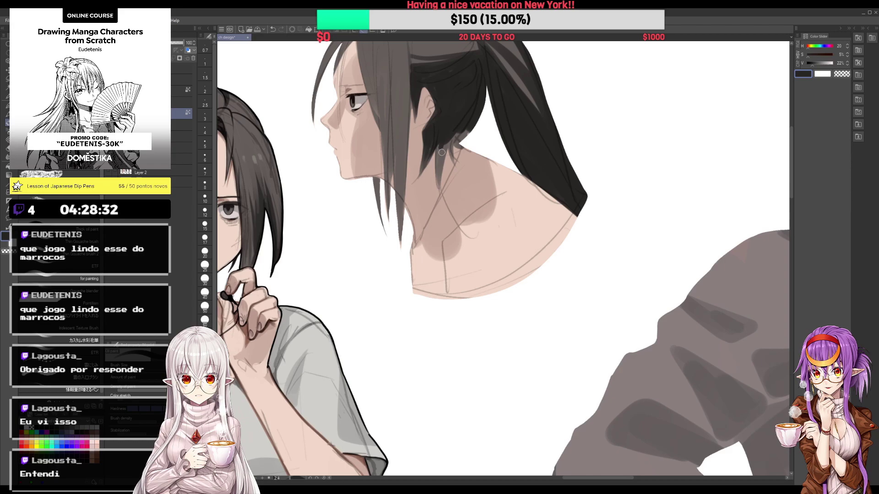
drag(441, 156, 447, 132)
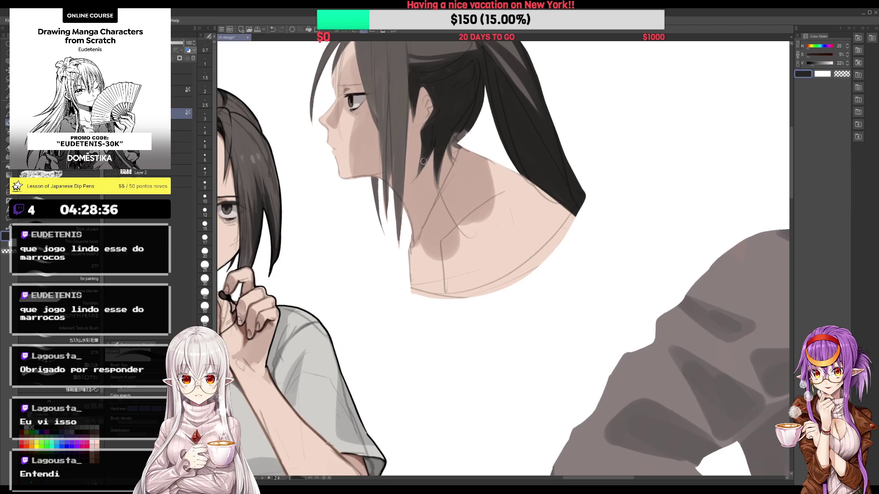
mouse_move(429, 150)
mouse_down()
mouse_move(420, 173)
mouse_move(436, 161)
mouse_move(437, 173)
mouse_up()
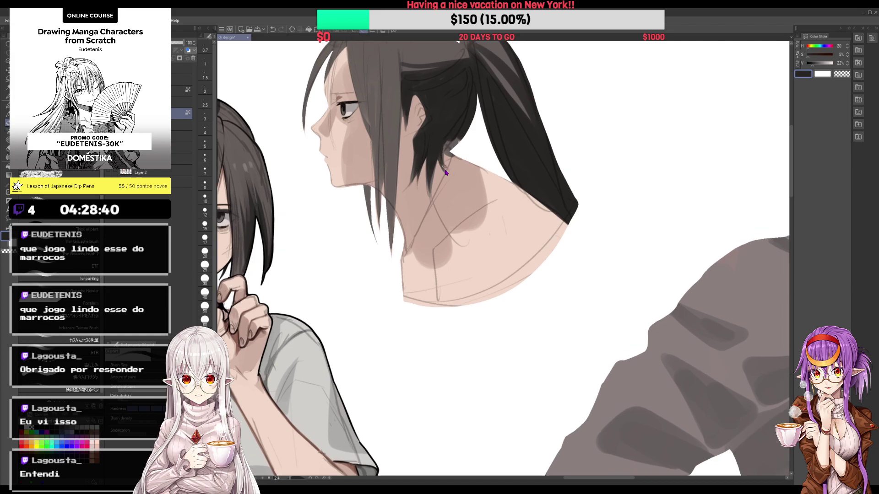
drag(454, 137, 442, 155)
scroll(452, 145, up, 1)
scroll(451, 147, down, 5)
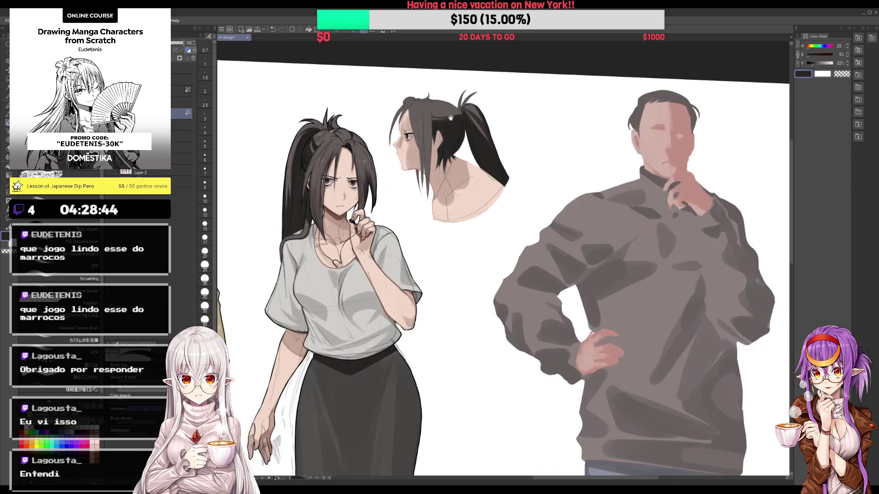
scroll(443, 105, up, 2)
scroll(443, 105, up, 2)
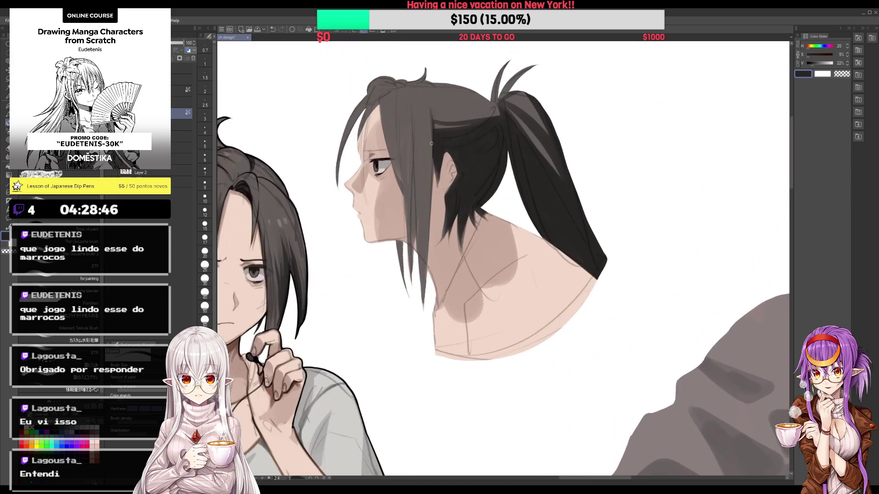
scroll(481, 82, up, 1)
drag(481, 81, 438, 131)
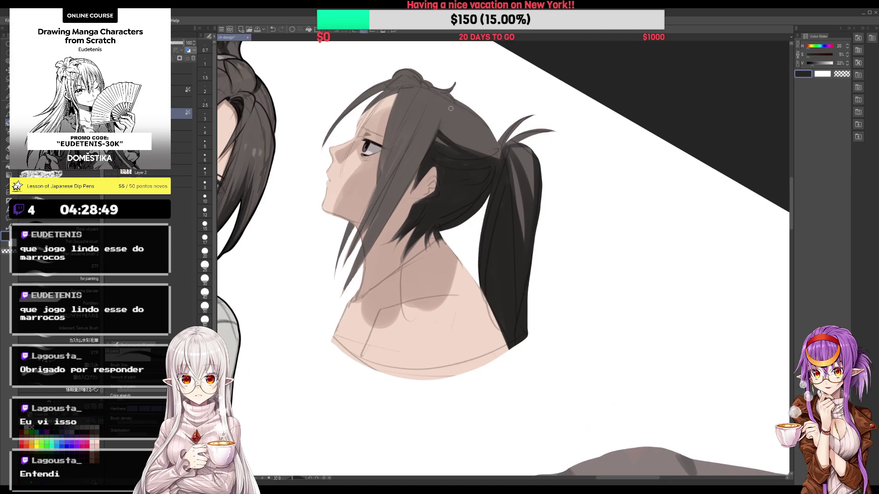
drag(444, 108, 491, 156)
drag(469, 124, 498, 157)
scroll(488, 144, down, 2)
scroll(457, 114, up, 3)
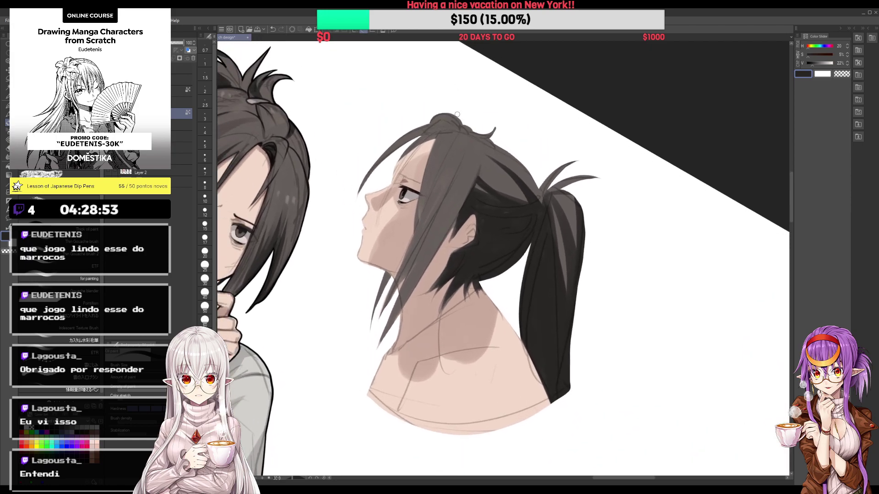
mouse_move(457, 115)
mouse_down()
mouse_move(464, 120)
mouse_move(445, 128)
mouse_move(469, 128)
mouse_up()
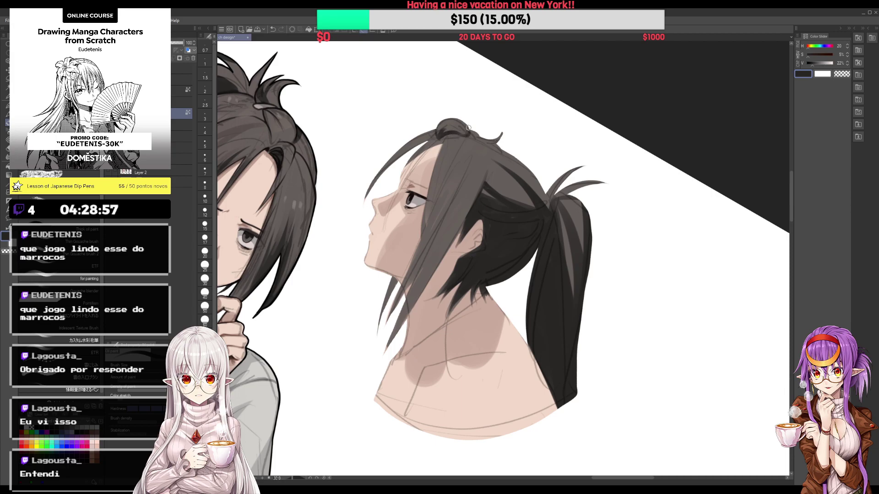
key(minus)
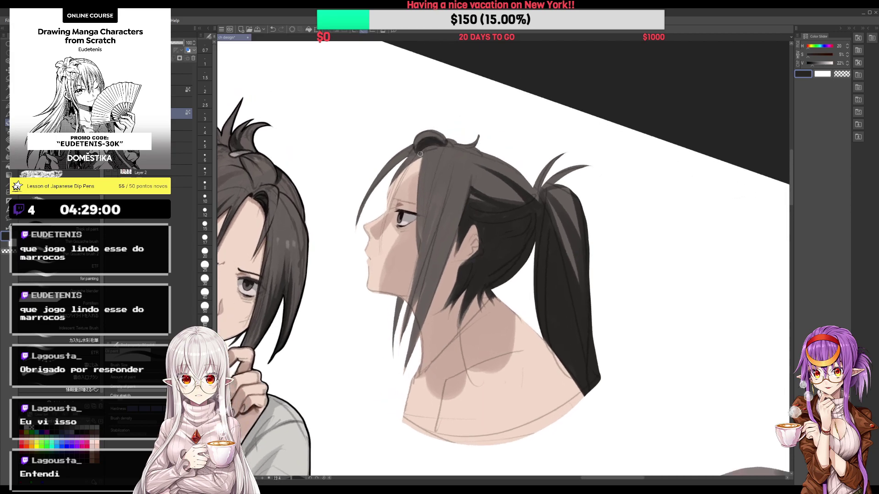
key(minus)
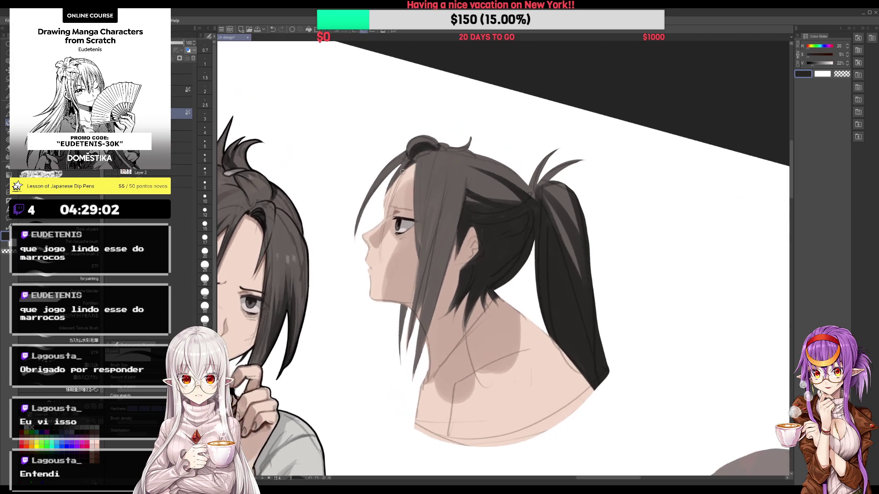
mouse_move(402, 172)
mouse_down()
mouse_move(383, 214)
mouse_move(388, 185)
mouse_move(382, 216)
mouse_up()
mouse_move(408, 159)
mouse_down()
mouse_move(384, 178)
mouse_move(354, 237)
mouse_up()
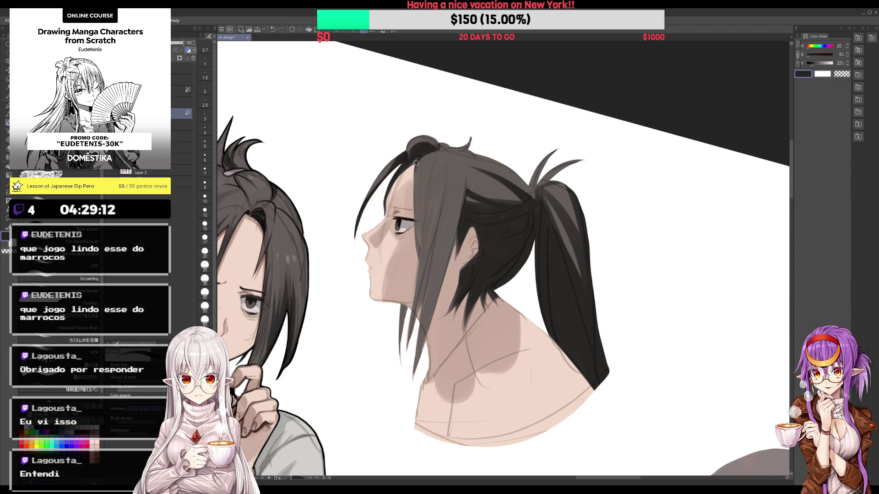
drag(440, 233, 444, 216)
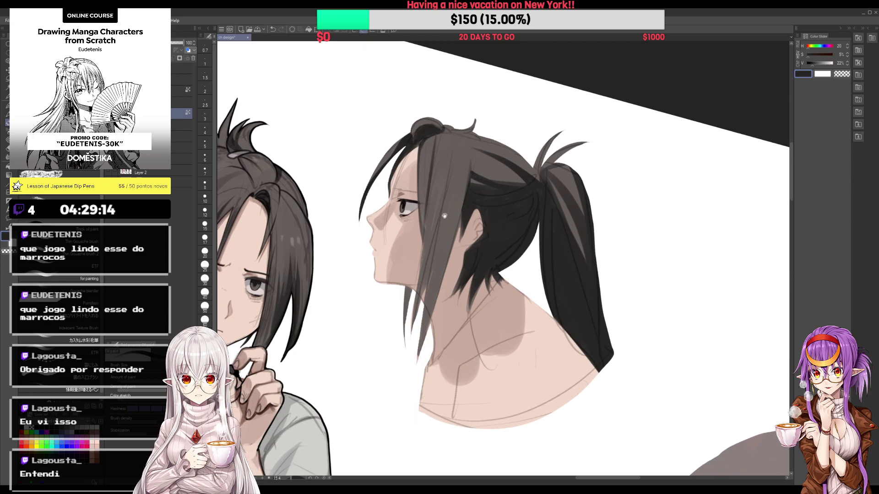
scroll(437, 137, up, 2)
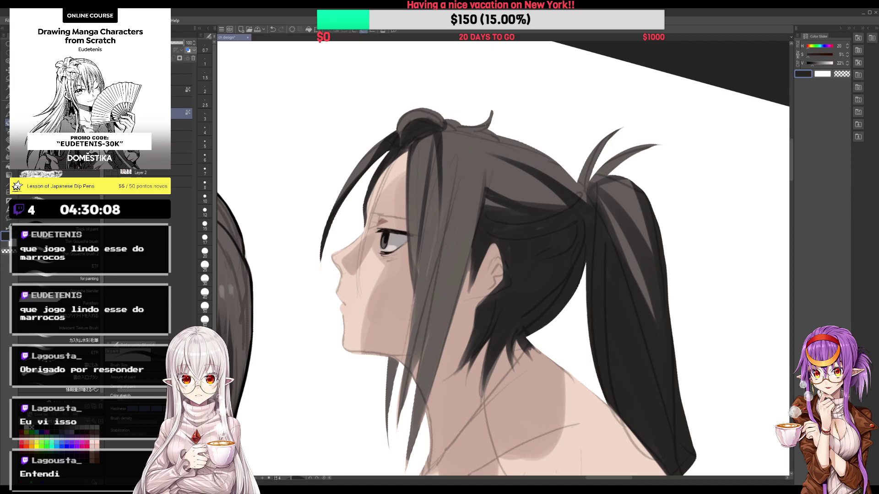
Step: Paint dark hair strokes along the crown of the profile head
drag(399, 157, 387, 161)
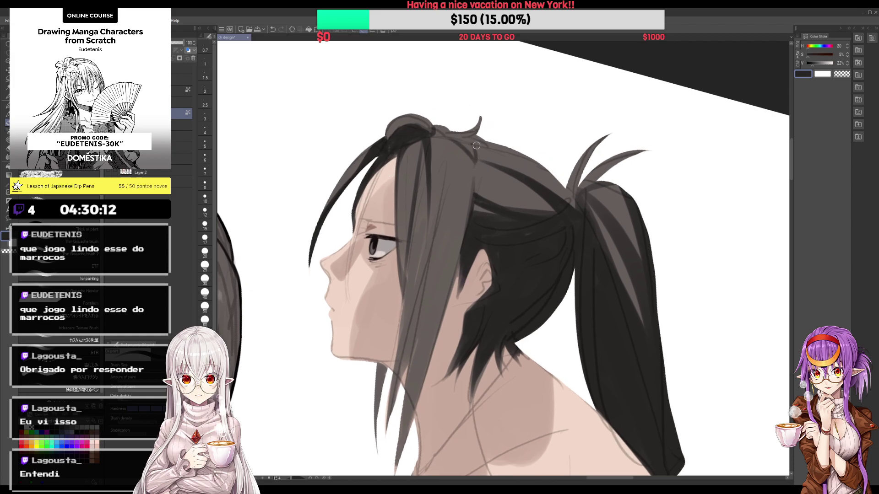
drag(487, 141, 453, 183)
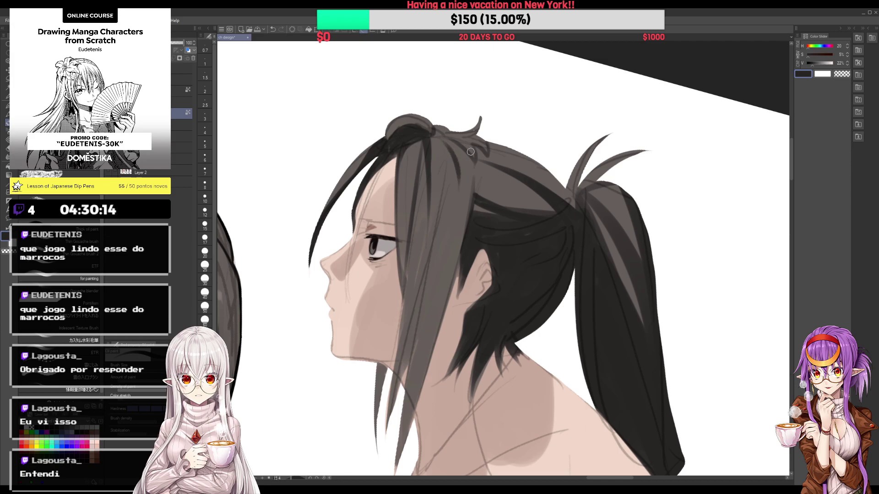
drag(448, 136, 451, 257)
mouse_move(451, 137)
mouse_down()
mouse_move(460, 275)
mouse_move(469, 179)
mouse_move(451, 266)
mouse_up()
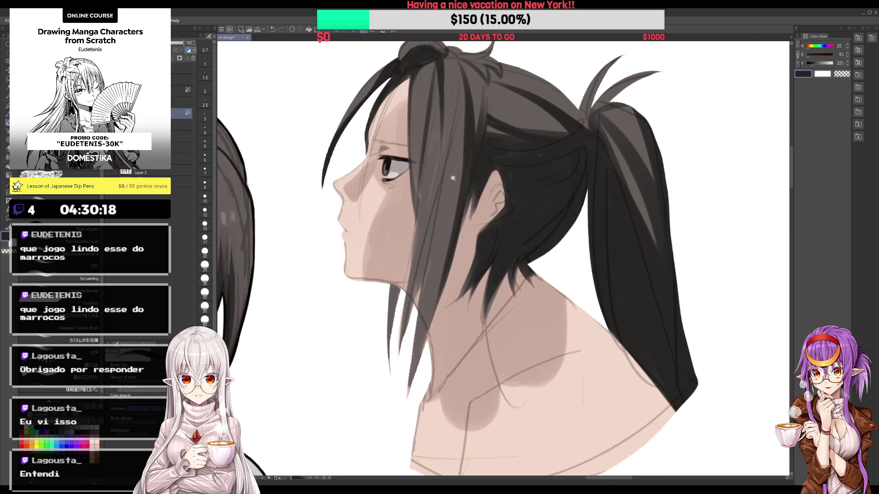
Step: Paint dark strands falling in front of the neck, then resample the hair greys
scroll(453, 178, down, 1)
drag(434, 123, 408, 288)
drag(446, 101, 392, 323)
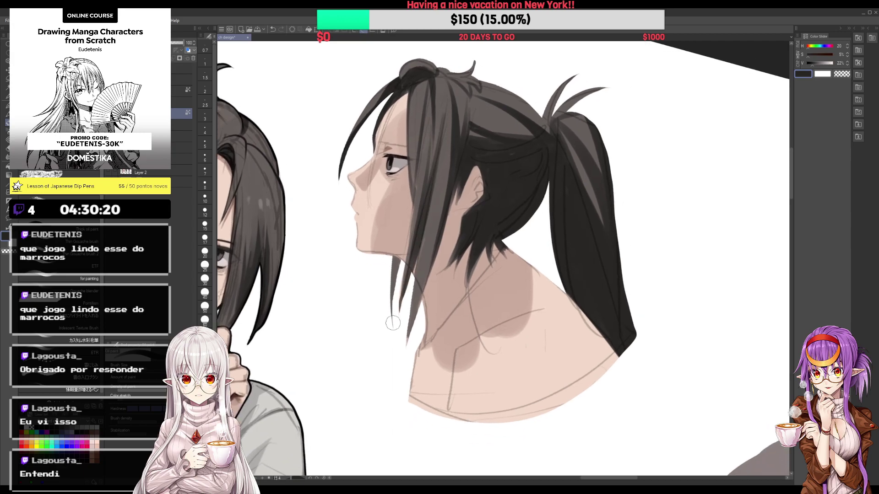
drag(444, 128, 415, 312)
drag(452, 154, 394, 351)
drag(437, 219, 407, 339)
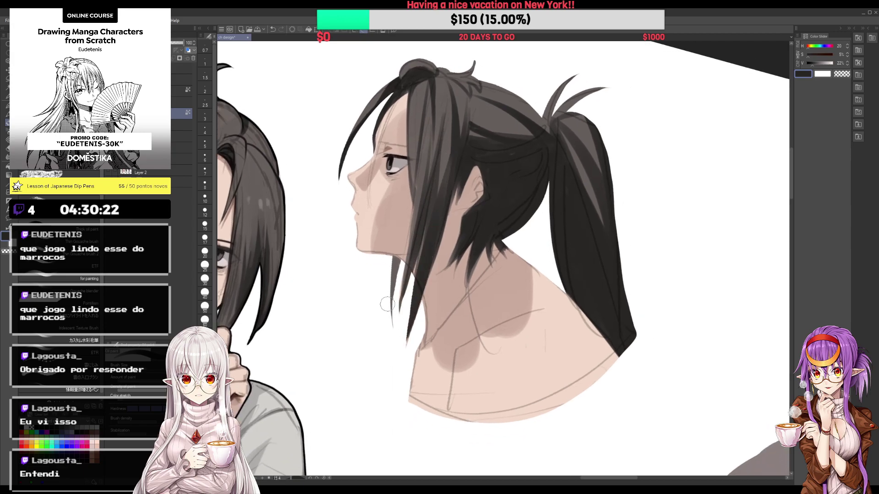
drag(393, 259, 394, 321)
alt+click(443, 144)
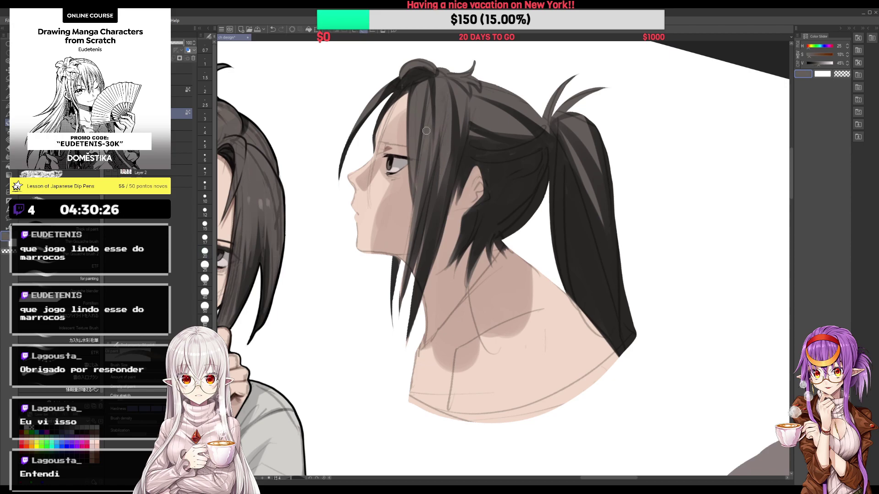
mouse_move(447, 151)
mouse_down()
mouse_move(436, 201)
mouse_move(440, 194)
mouse_up()
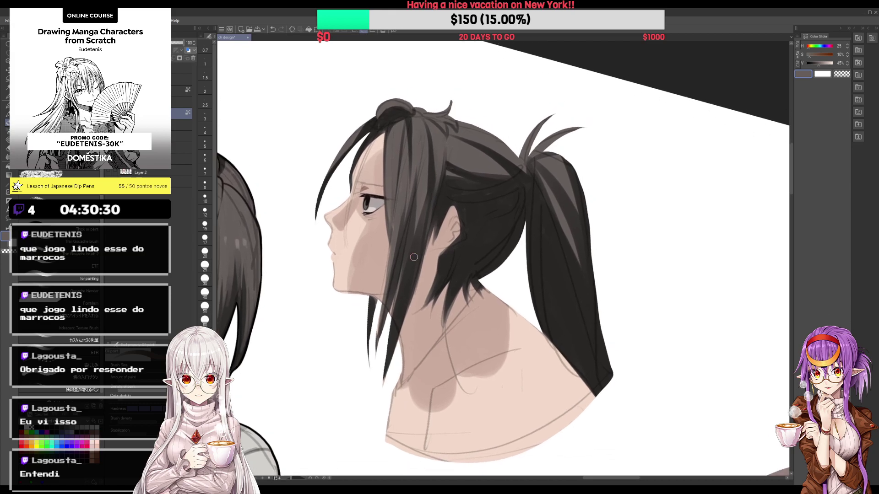
drag(433, 226, 448, 160)
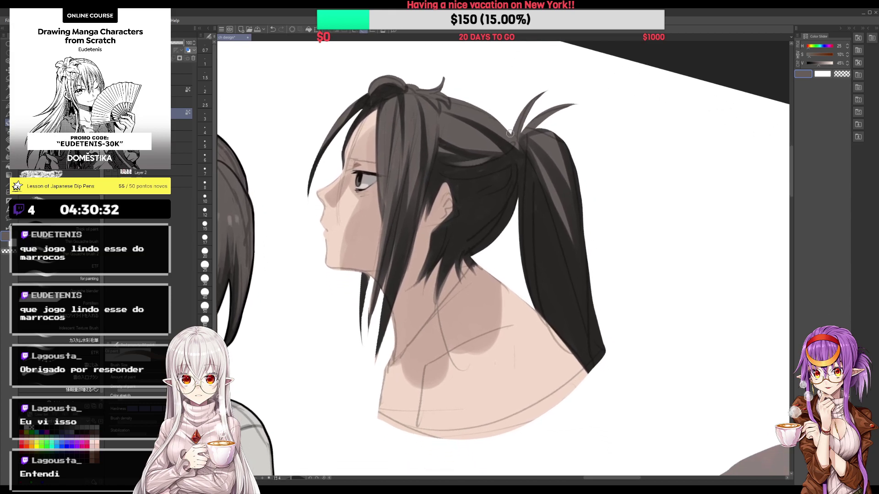
alt+click(516, 155)
Step: Brush light and slightly darker greys over the neck and collar down to the shoulder
scroll(516, 155, down, 3)
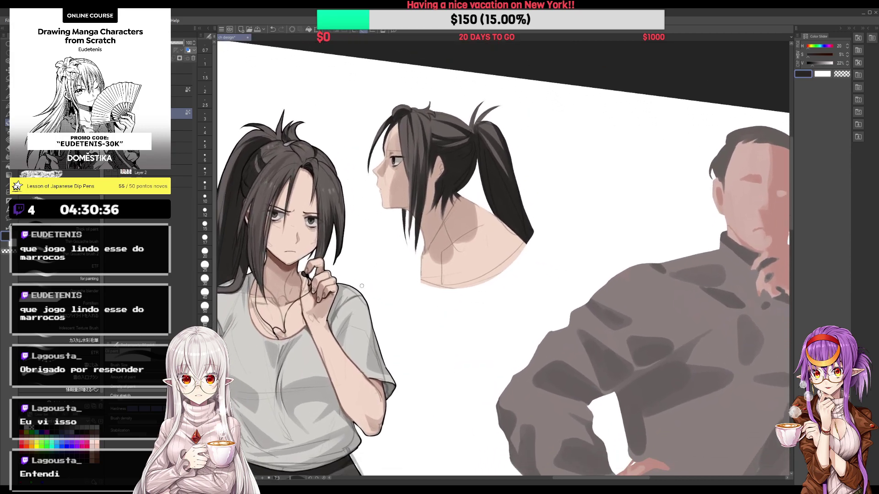
alt+click(490, 225)
scroll(507, 216, up, 1)
drag(455, 202, 410, 273)
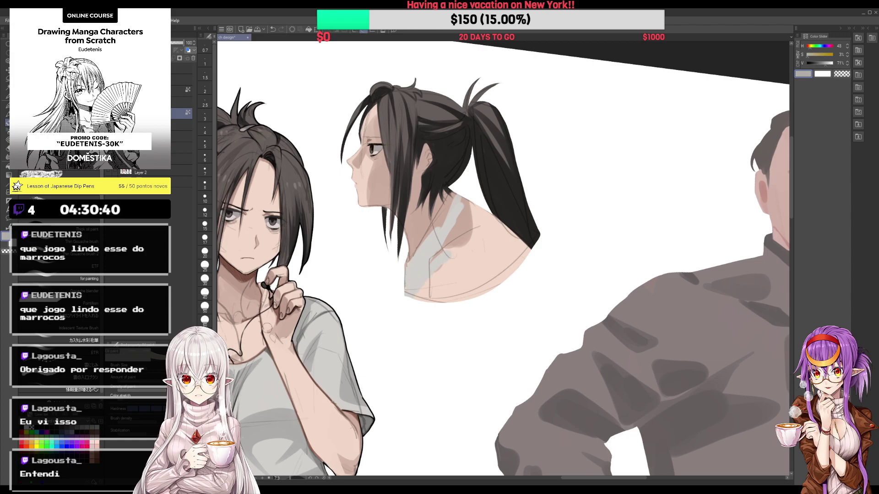
alt+click(453, 197)
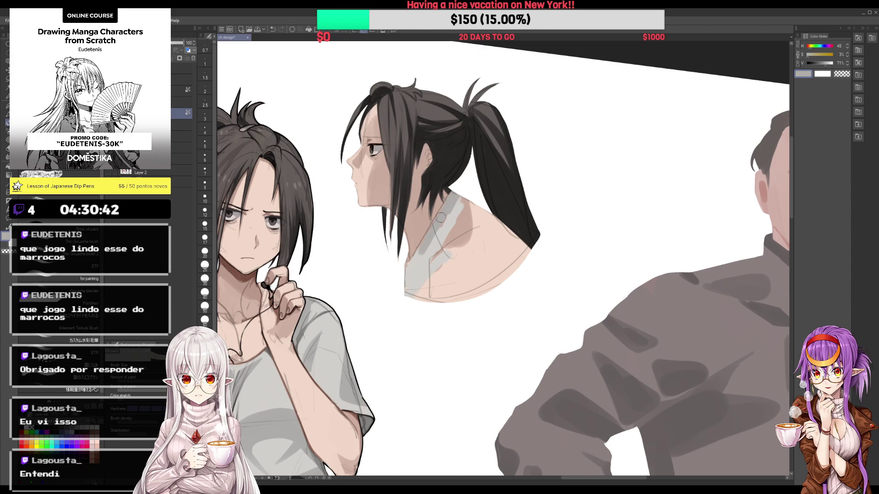
mouse_move(426, 248)
mouse_down()
mouse_move(460, 206)
mouse_move(467, 233)
mouse_move(409, 288)
mouse_up()
mouse_move(427, 249)
mouse_down()
mouse_move(412, 296)
mouse_move(437, 320)
mouse_up()
alt+click(440, 264)
mouse_move(441, 264)
mouse_down()
mouse_move(476, 231)
mouse_move(440, 300)
mouse_up()
mouse_move(483, 215)
mouse_down()
mouse_move(476, 251)
mouse_move(448, 292)
mouse_move(485, 240)
mouse_move(485, 293)
mouse_up()
Step: Rotate the canvas and paint darker grey over the pink strip along the collar edge
key(asciicircum)
key(asciicircum)
alt+click(481, 213)
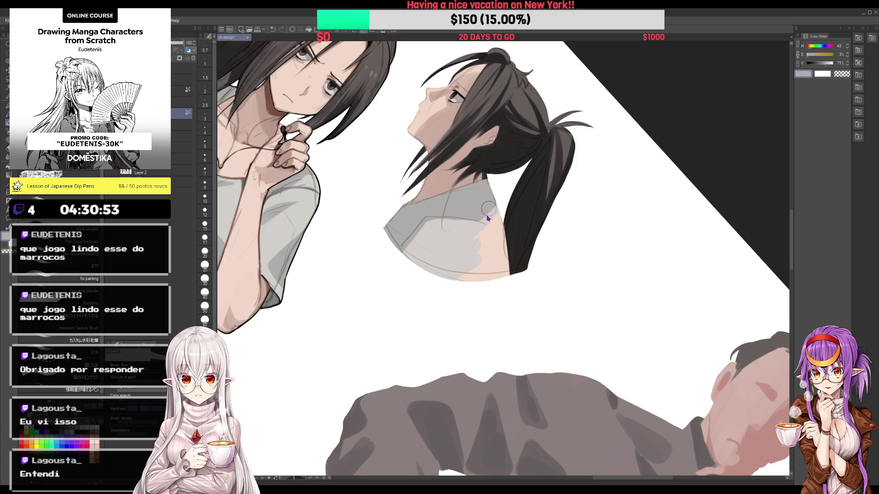
mouse_move(479, 211)
mouse_down()
mouse_move(492, 280)
mouse_move(501, 286)
mouse_up()
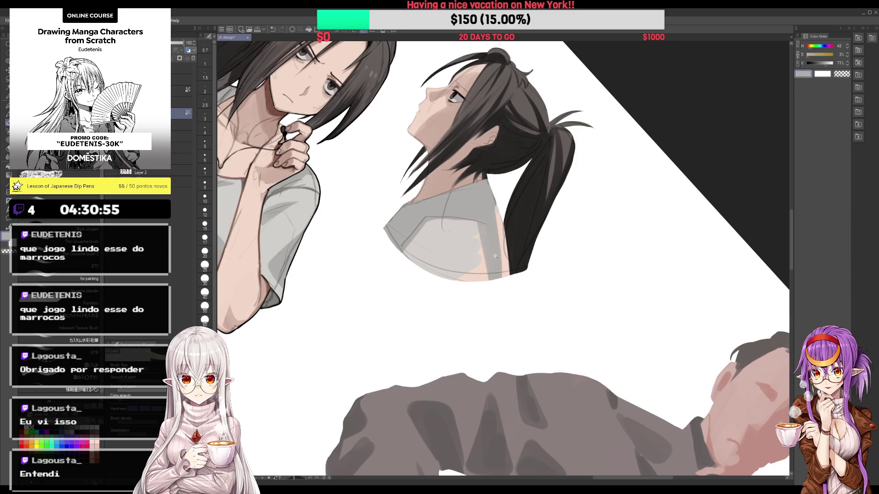
scroll(485, 238, up, 1)
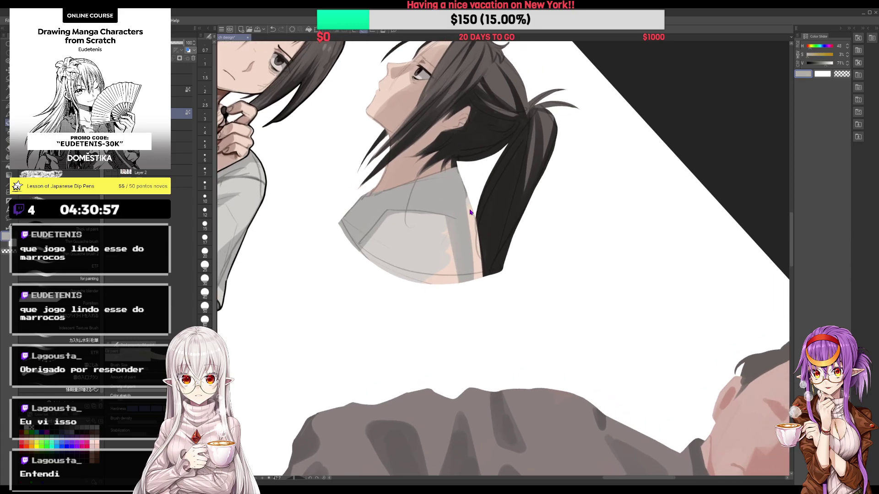
drag(468, 198, 472, 246)
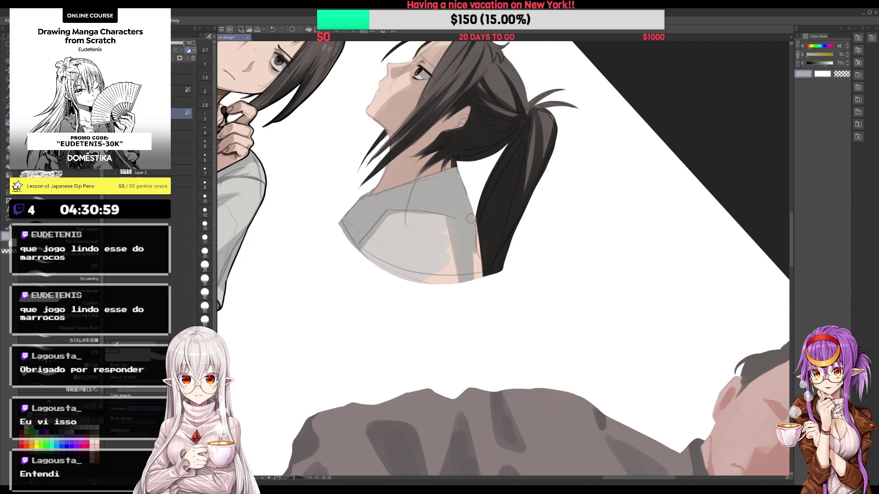
scroll(472, 242, up, 1)
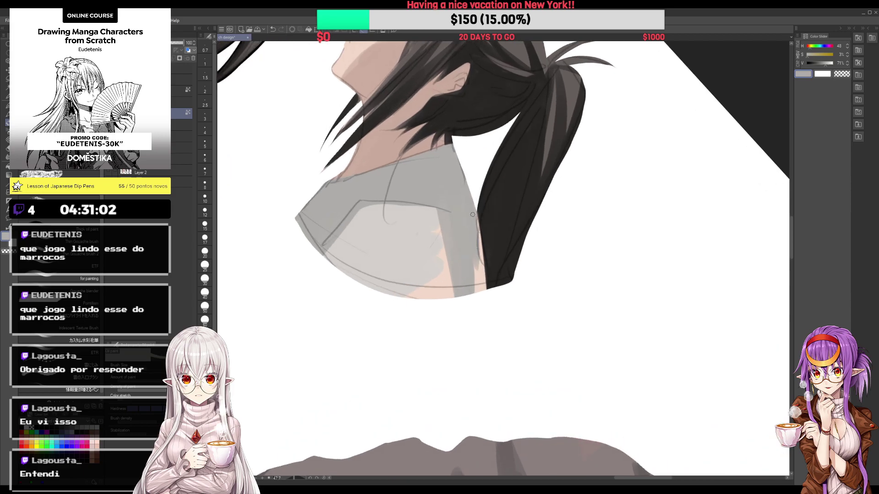
drag(473, 214, 483, 264)
Step: Cover the peach patch on the lower collar with lighter grey
alt+click(428, 236)
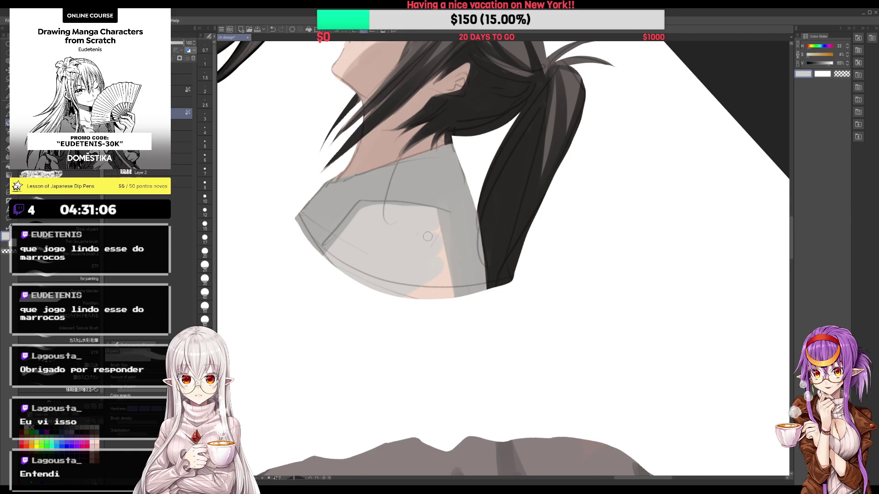
mouse_move(428, 236)
mouse_down()
mouse_move(445, 281)
mouse_move(410, 293)
mouse_up()
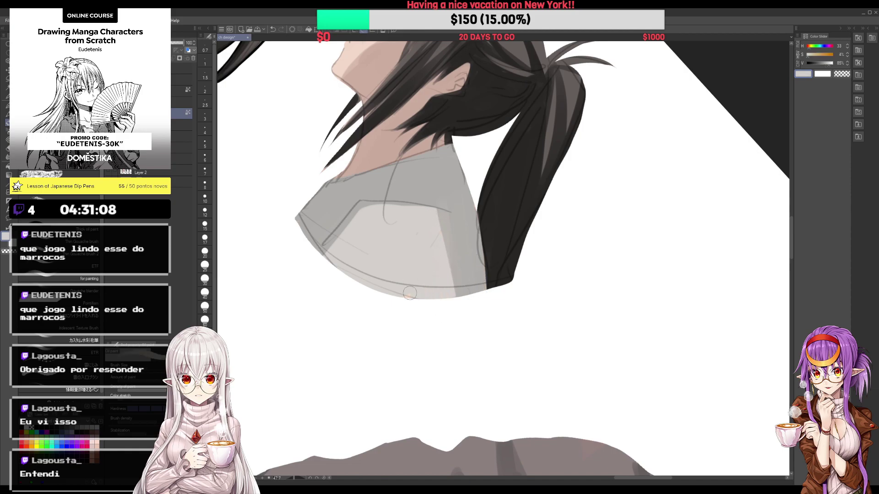
scroll(444, 192, down, 5)
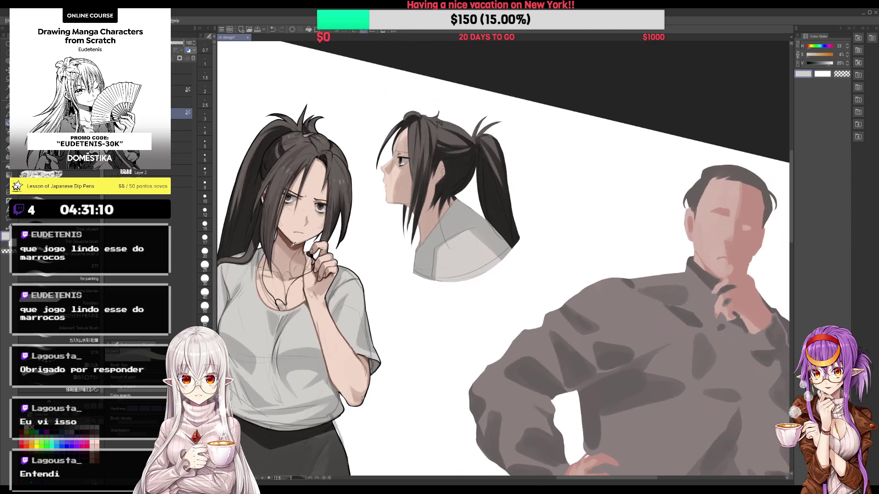
Step: Zoom into the face and sample lighter skin tones from the ear
alt+click(296, 246)
scroll(445, 195, up, 2)
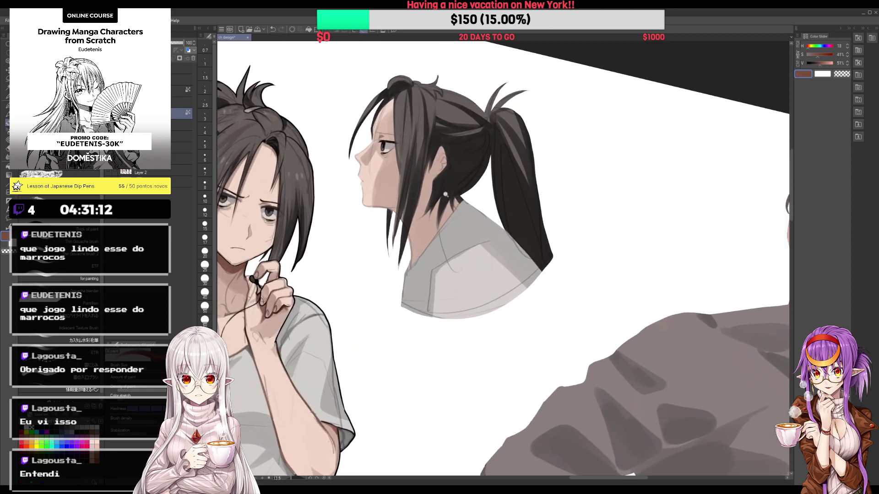
scroll(445, 195, up, 1)
drag(451, 183, 438, 187)
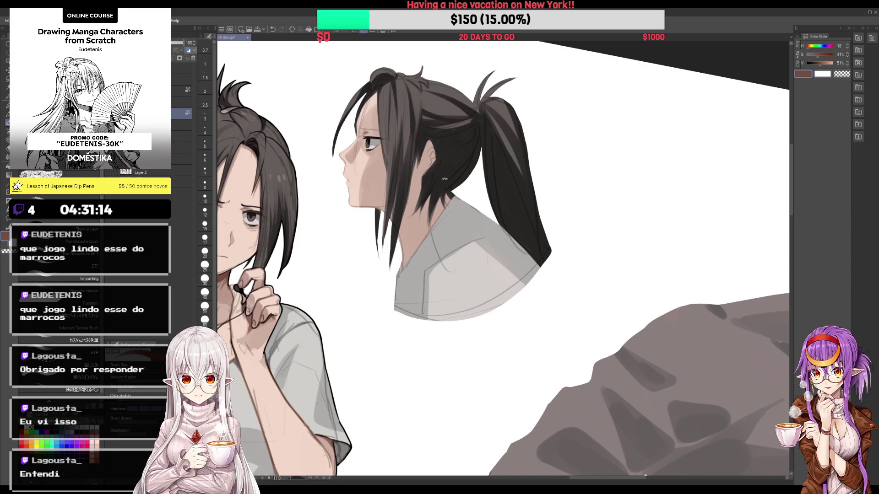
scroll(435, 206, up, 2)
scroll(430, 201, up, 2)
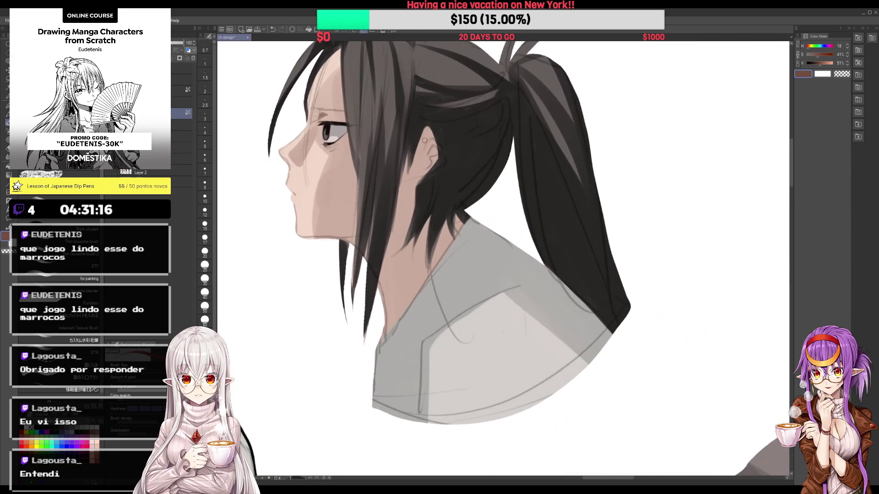
alt+click(427, 158)
alt+click(426, 157)
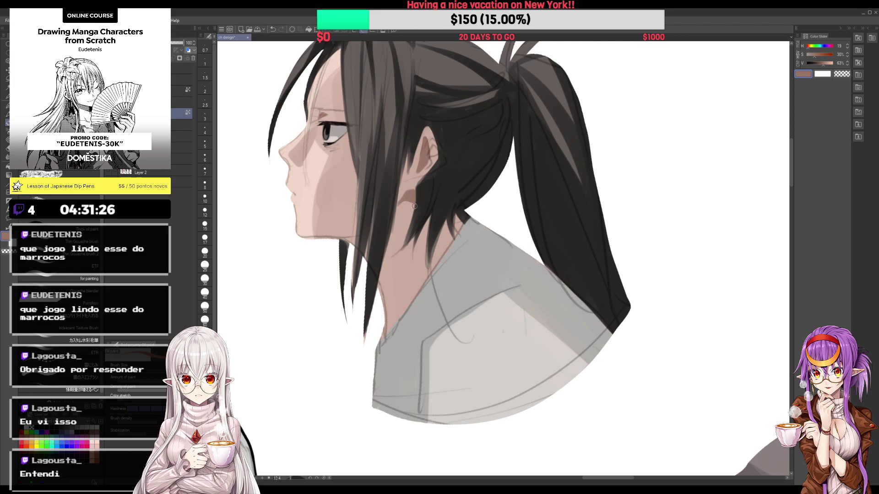
Step: Lightly reshade under the nose and lips in the warm skin tone, tilting the view
drag(418, 178, 402, 190)
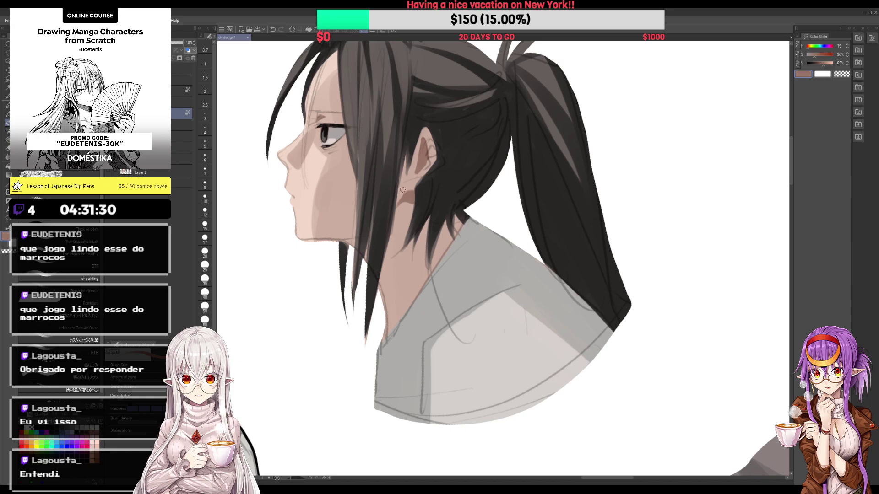
scroll(367, 160, up, 2)
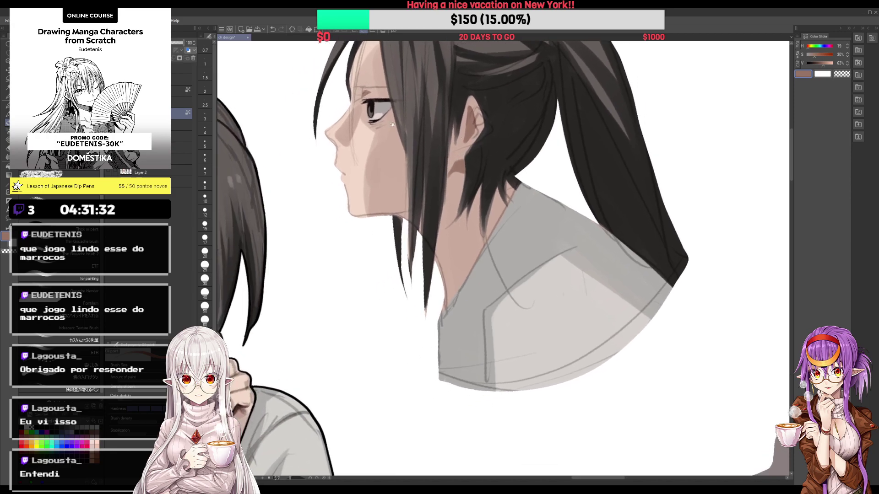
scroll(340, 136, up, 2)
drag(320, 140, 348, 201)
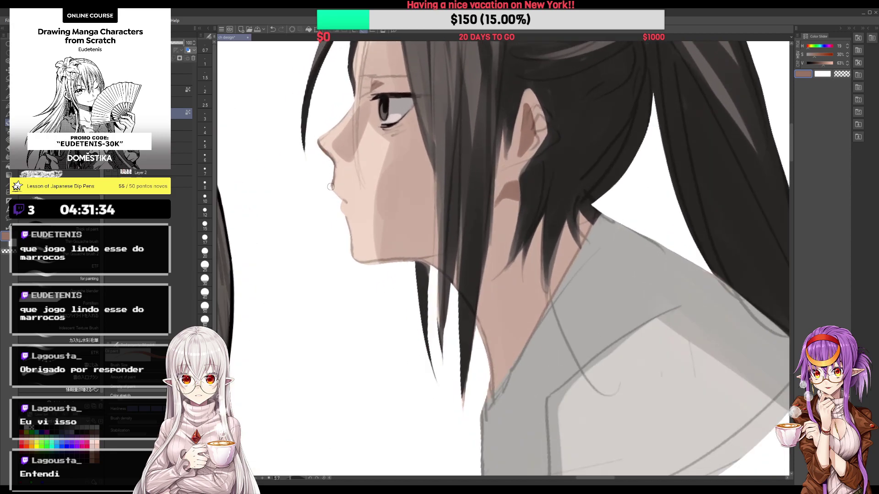
scroll(352, 229, up, 2)
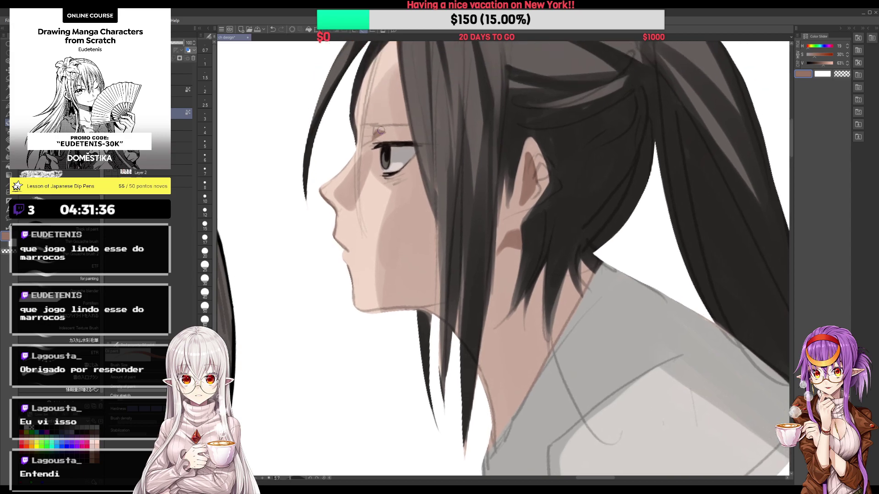
mouse_move(370, 140)
mouse_down()
mouse_move(374, 205)
mouse_move(387, 200)
mouse_up()
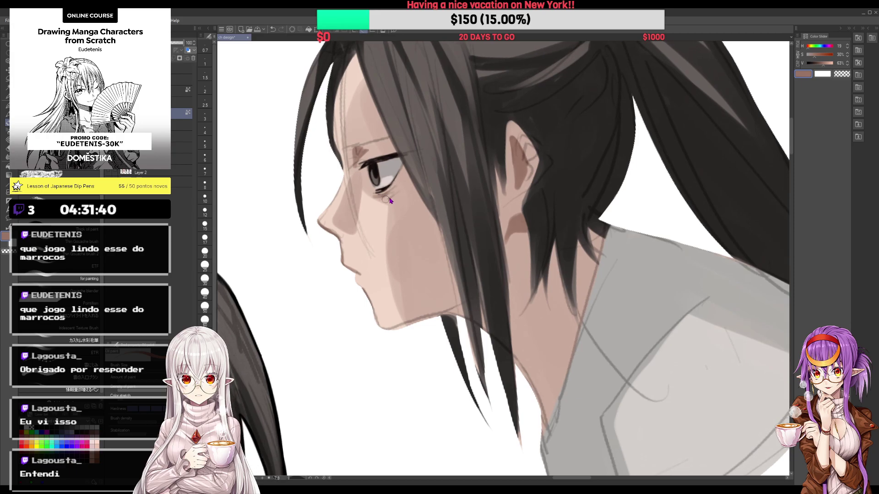
scroll(401, 176, down, 5)
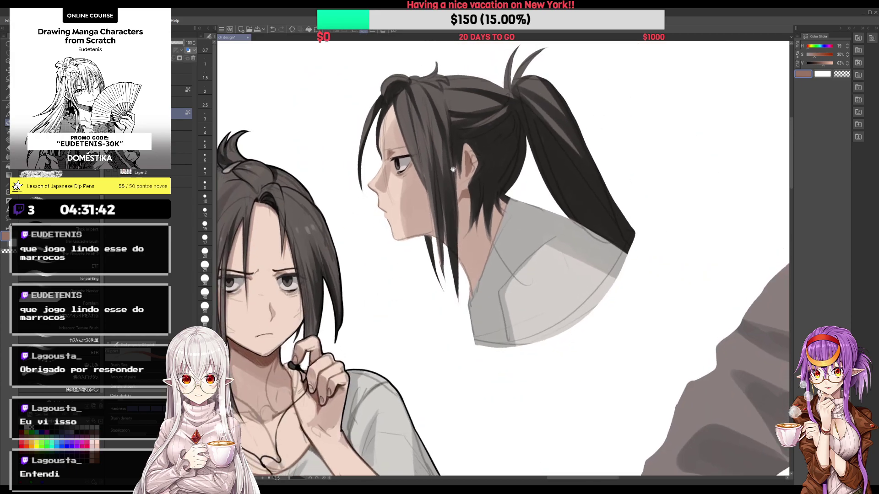
Step: Sample skin tones and a lighter brown, and paint lighter hair strands near the forehead
alt+click(396, 188)
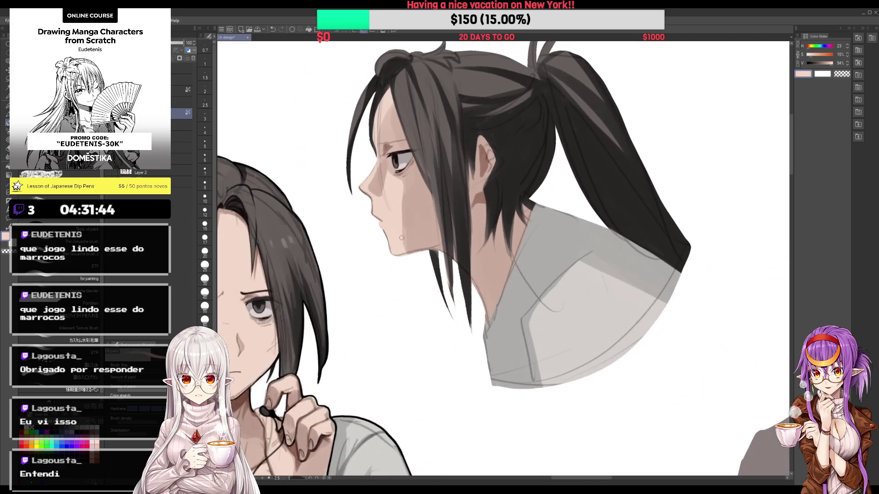
alt+click(408, 202)
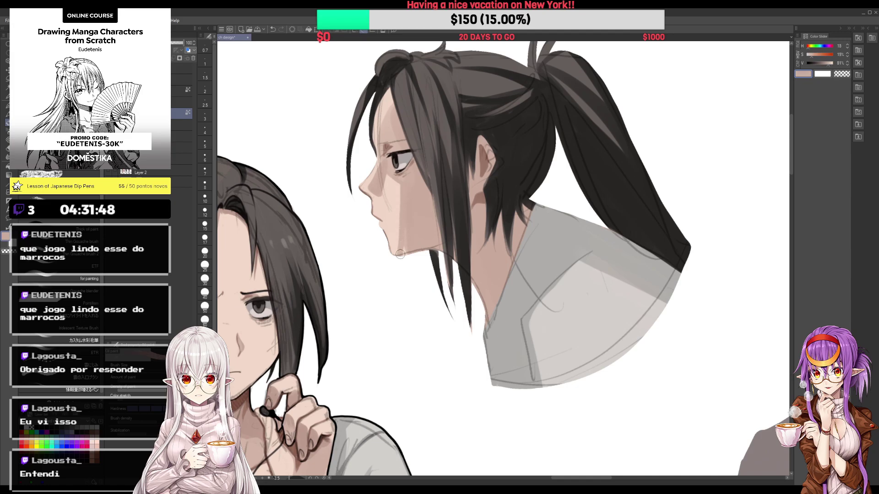
alt+click(397, 184)
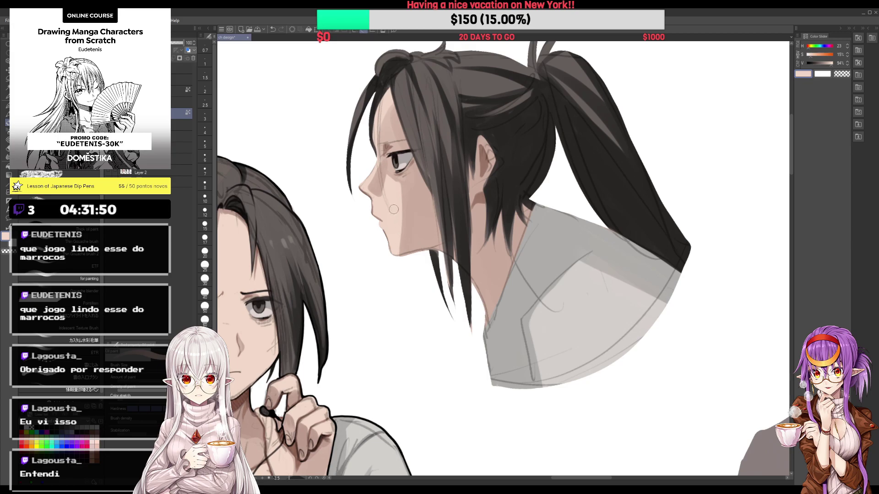
alt+click(378, 184)
scroll(389, 102, up, 1)
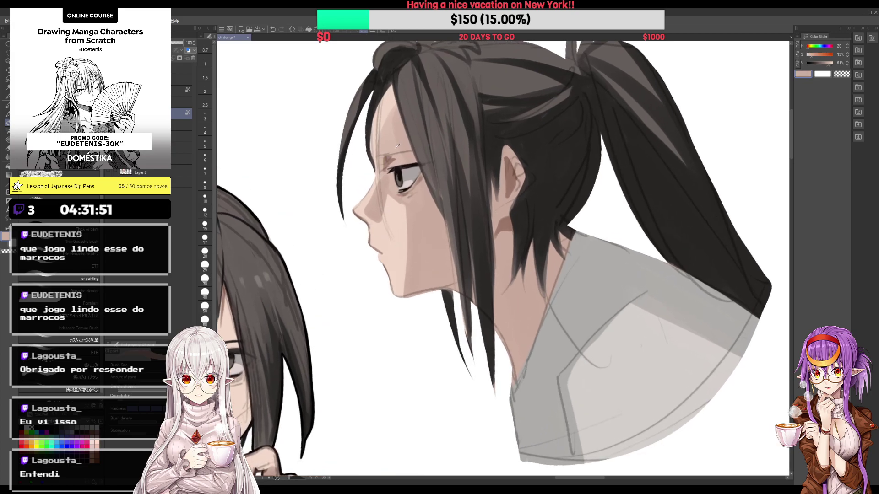
alt+click(395, 157)
drag(384, 108, 376, 118)
drag(390, 84, 372, 134)
Step: Darken the shading along the neck line with a brown shadow tone
scroll(393, 110, down, 1)
scroll(393, 110, down, 1)
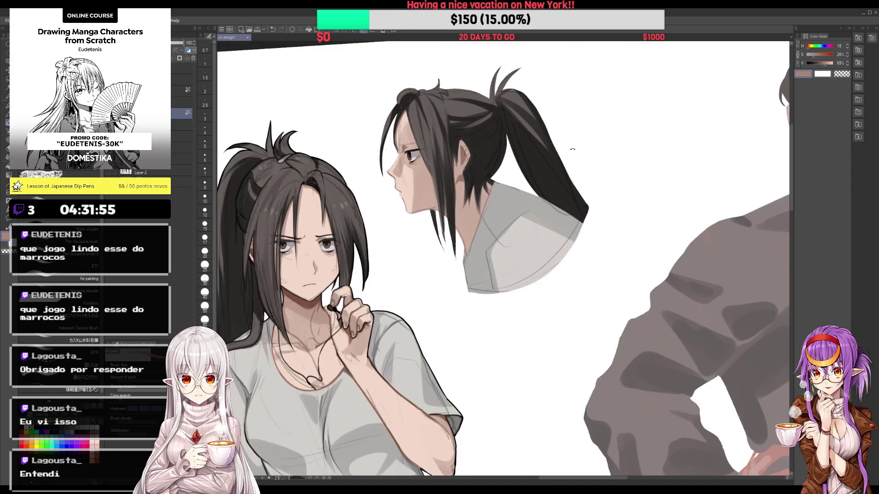
scroll(392, 110, down, 1)
scroll(520, 153, up, 1)
alt+click(424, 215)
scroll(424, 229, up, 2)
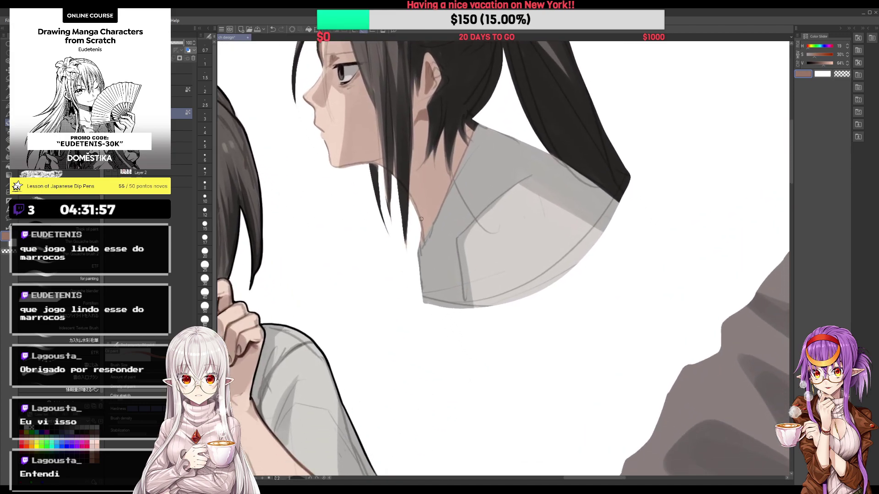
mouse_move(423, 238)
mouse_down()
mouse_move(460, 158)
mouse_move(435, 217)
mouse_up()
mouse_move(431, 137)
mouse_down()
mouse_move(428, 170)
mouse_move(457, 155)
mouse_up()
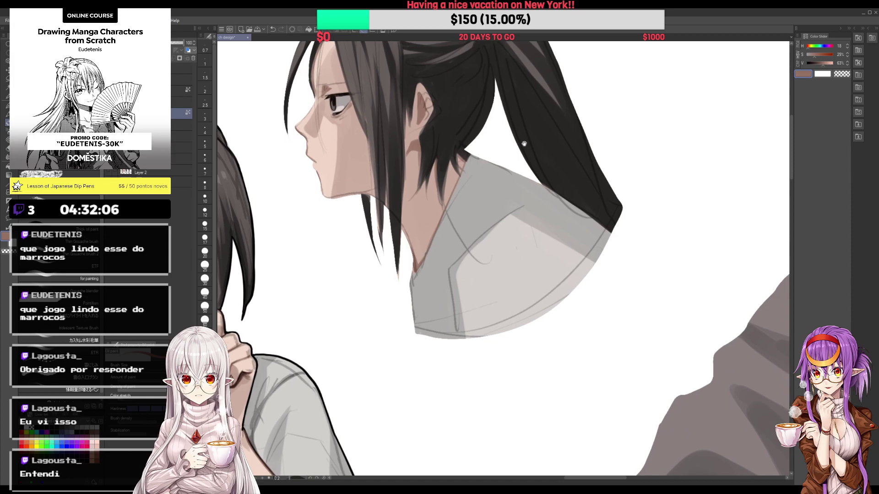
scroll(403, 230, down, 3)
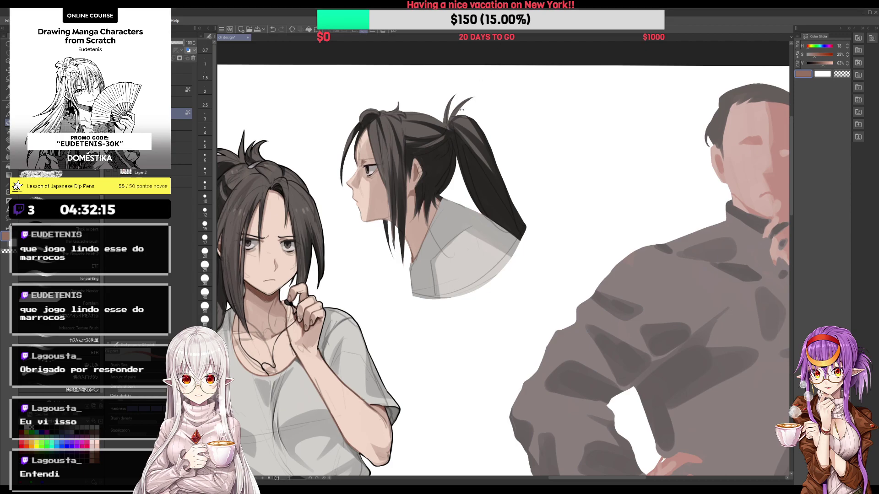
Step: Hide the shirt sketch lines and switch to a small size 5 brush
drag(504, 274, 495, 260)
alt+click(449, 180)
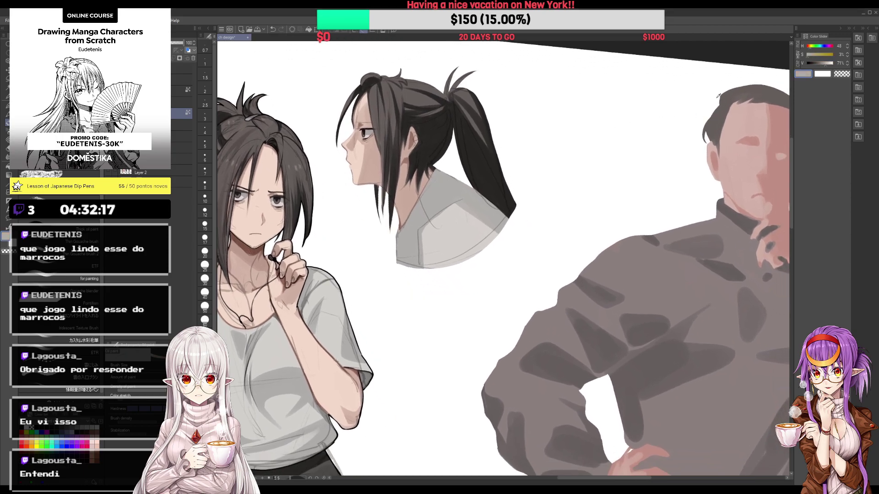
alt+click(736, 92)
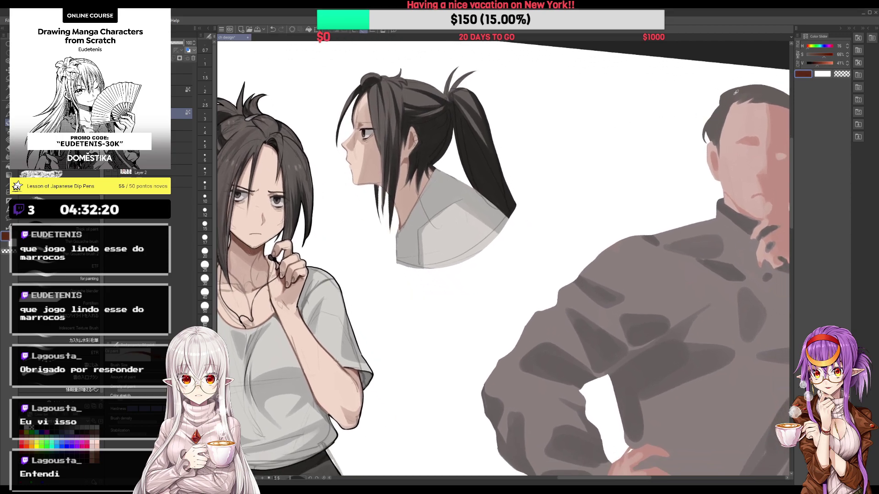
key(ctrl+z)
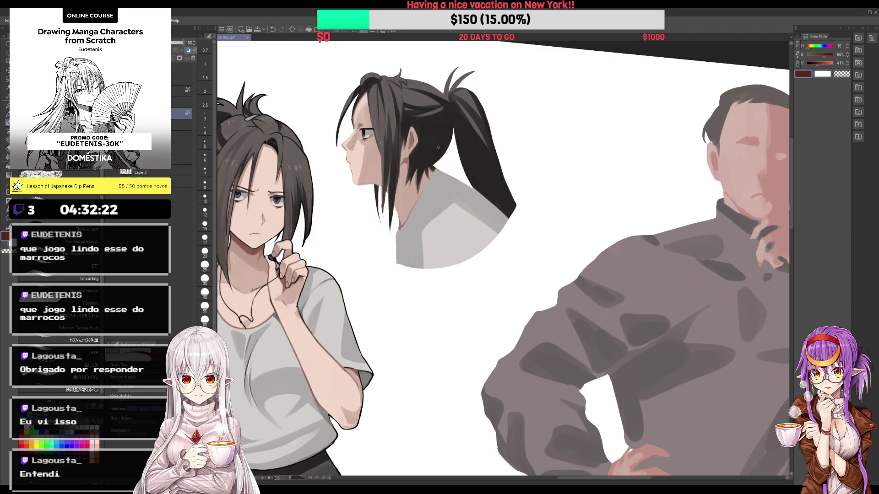
scroll(438, 147, up, 3)
scroll(335, 134, up, 1)
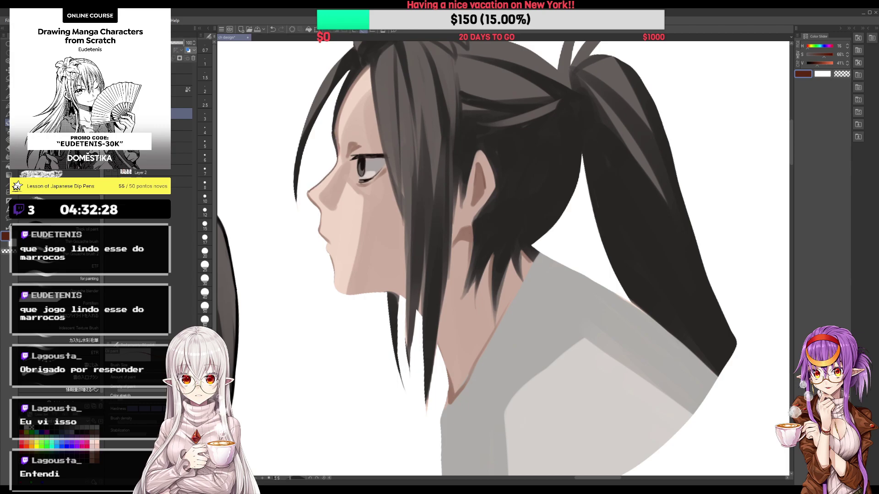
scroll(308, 192, up, 2)
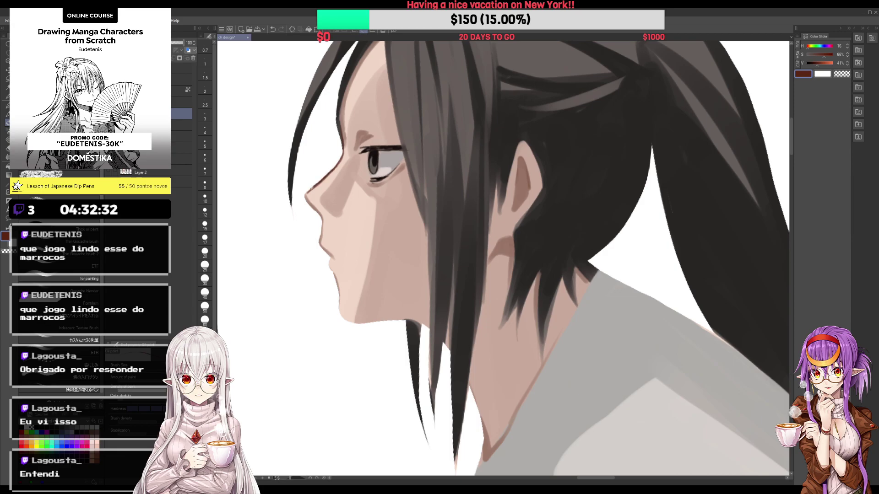
key(bracketleft)
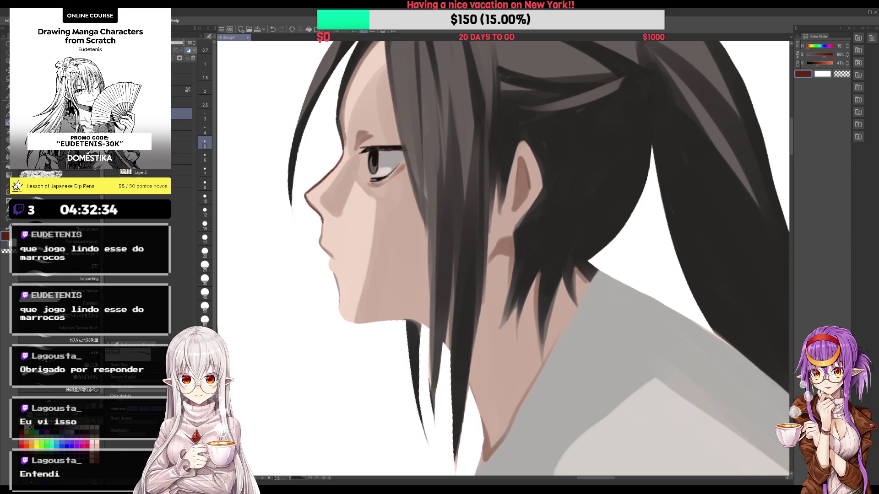
Step: Darken the eye contour and draw an eyebrow, undoing the first attempt
drag(331, 257, 316, 224)
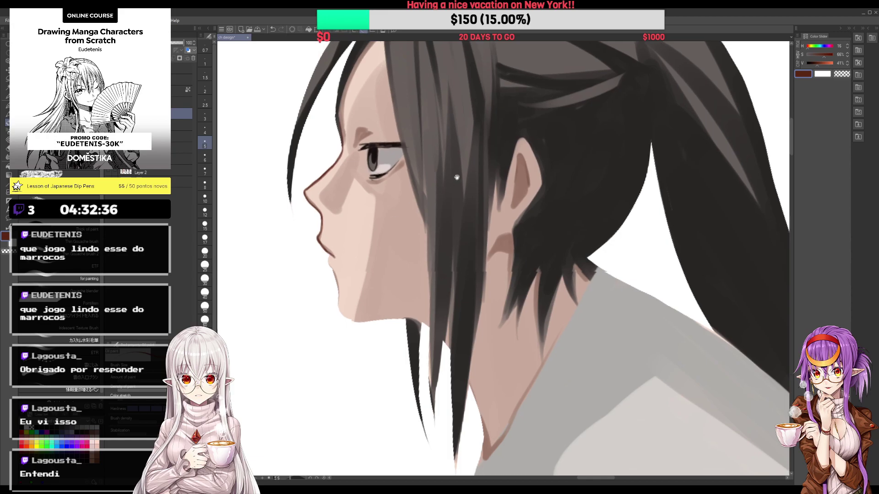
drag(344, 105, 340, 117)
drag(356, 103, 366, 96)
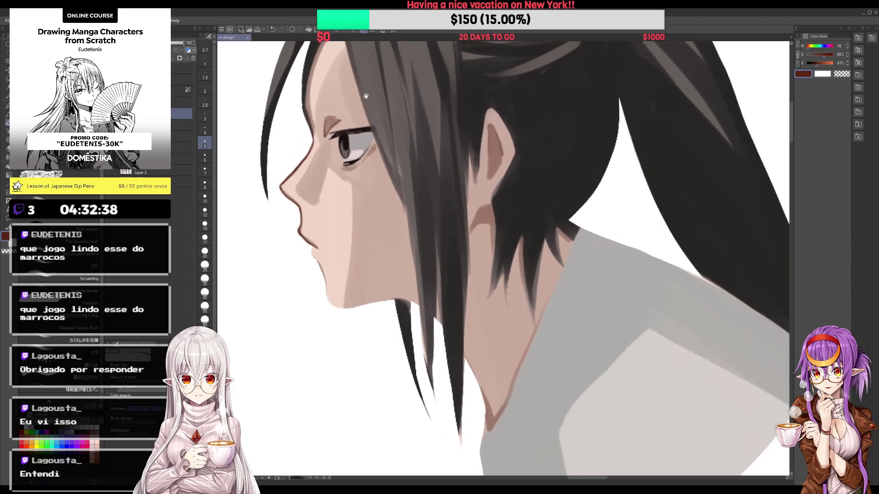
alt+click(346, 133)
scroll(412, 129, down, 3)
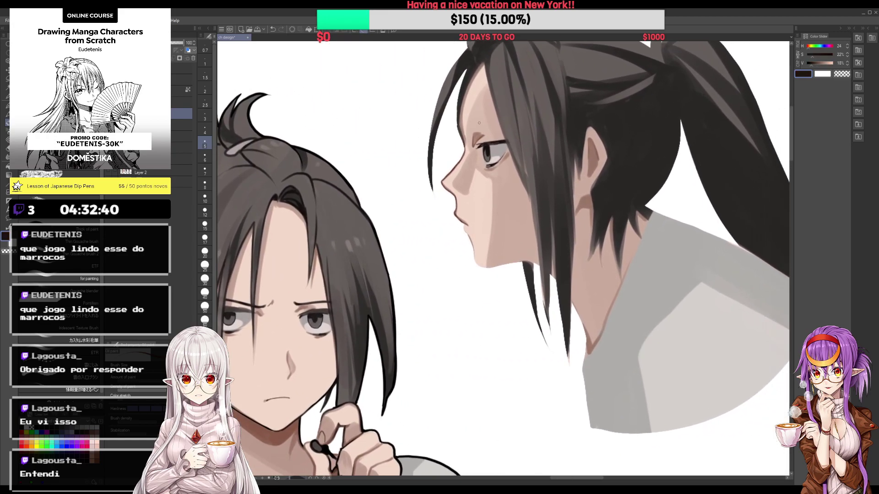
mouse_move(463, 128)
mouse_down()
mouse_move(496, 121)
mouse_move(423, 151)
mouse_up()
key(ctrl+z)
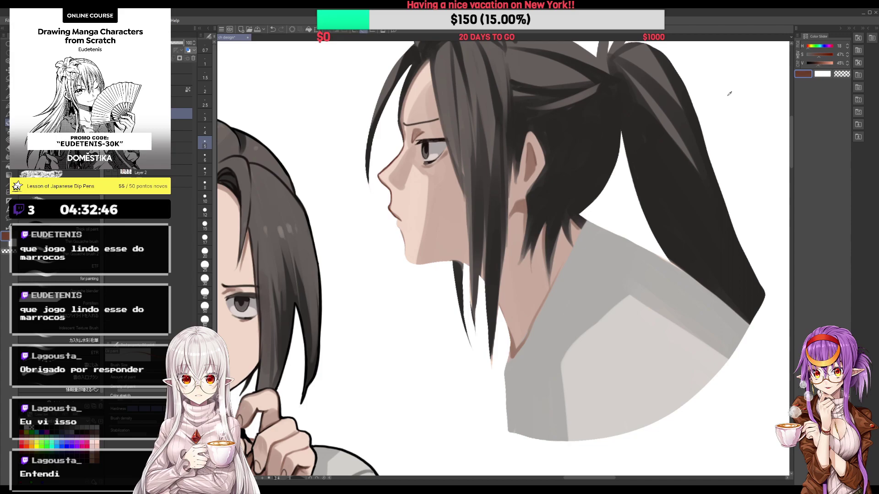
Step: Pick a deep brown and redraw a dark line down the neck edge
alt+click(534, 121)
scroll(485, 220, up, 2)
scroll(485, 220, up, 1)
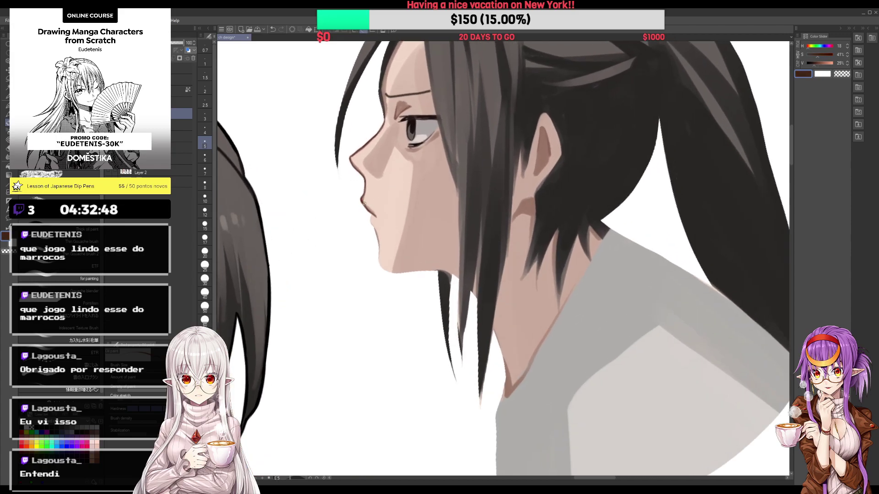
mouse_move(372, 225)
mouse_down()
mouse_move(364, 204)
mouse_move(373, 247)
mouse_up()
alt+click(677, 93)
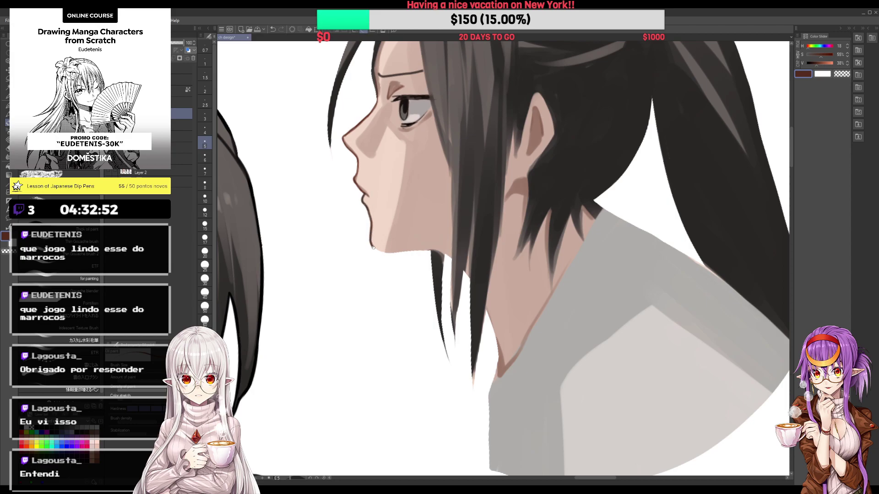
scroll(424, 237, up, 2)
scroll(424, 237, up, 2)
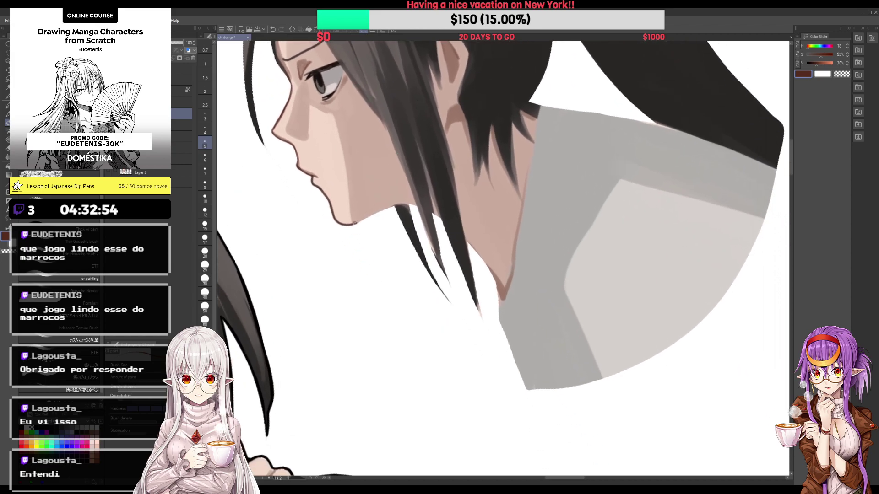
scroll(421, 206, down, 1)
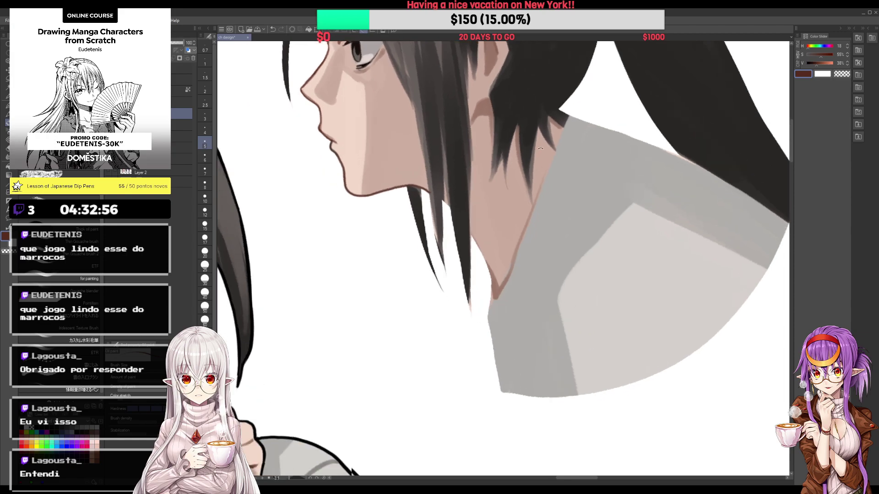
scroll(422, 201, down, 1)
drag(448, 231, 461, 288)
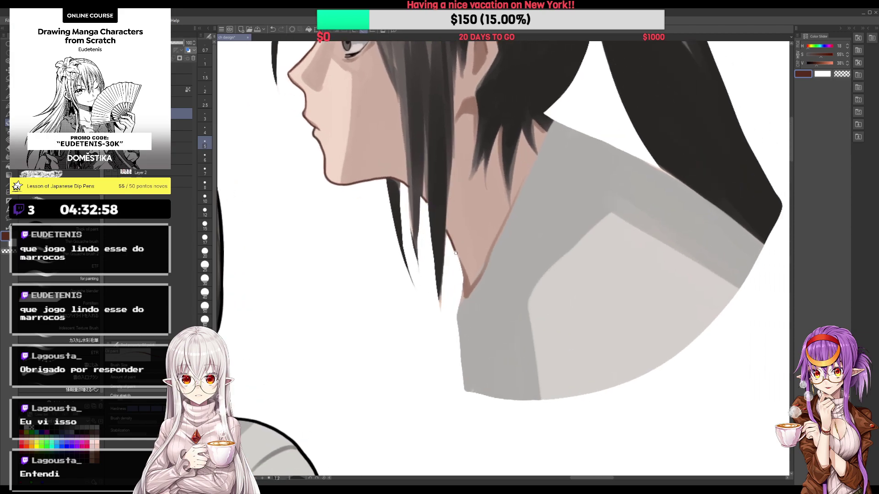
key(ctrl+z)
drag(446, 230, 463, 295)
Step: Sample the pale eye-white colour and pan out to show both faces
scroll(462, 290, down, 4)
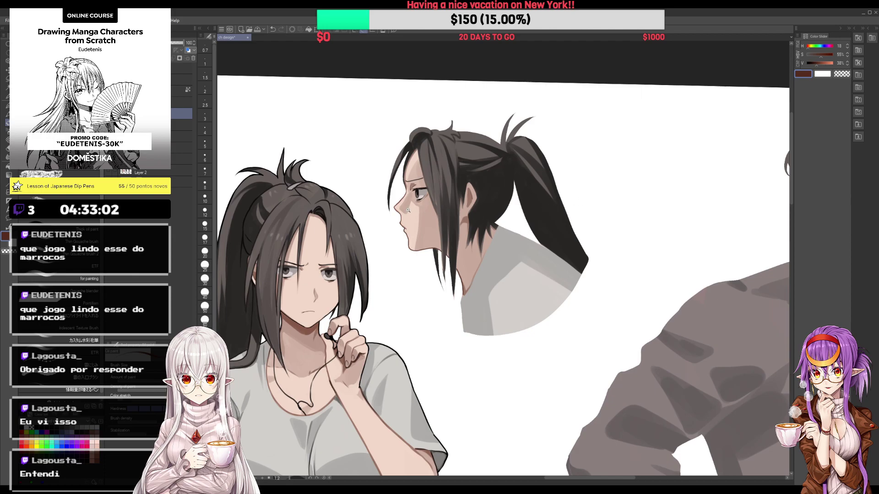
scroll(395, 215, up, 3)
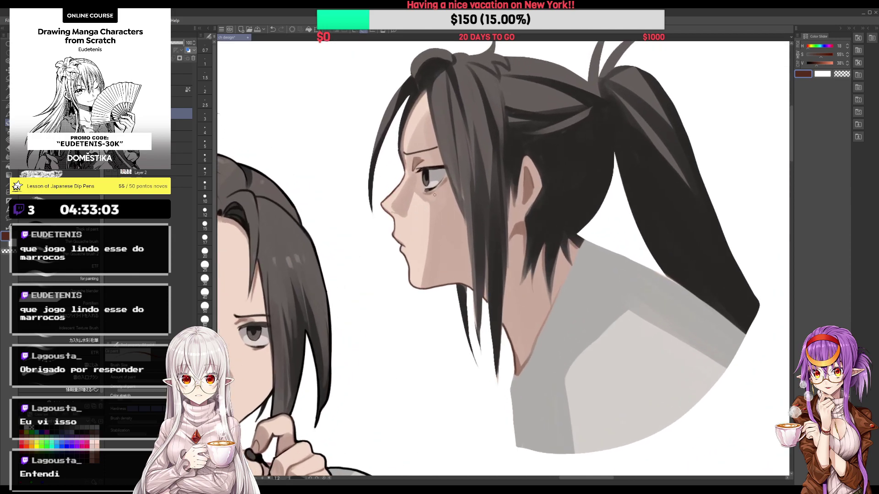
scroll(395, 214, up, 2)
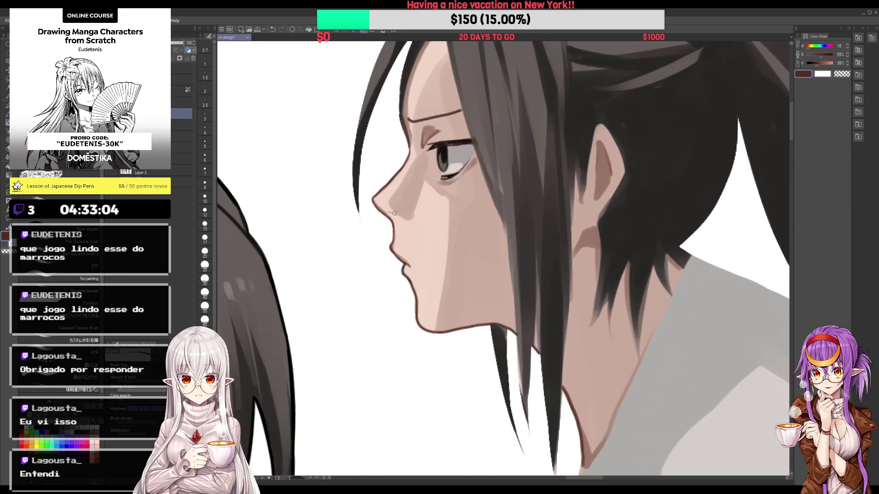
alt+click(453, 152)
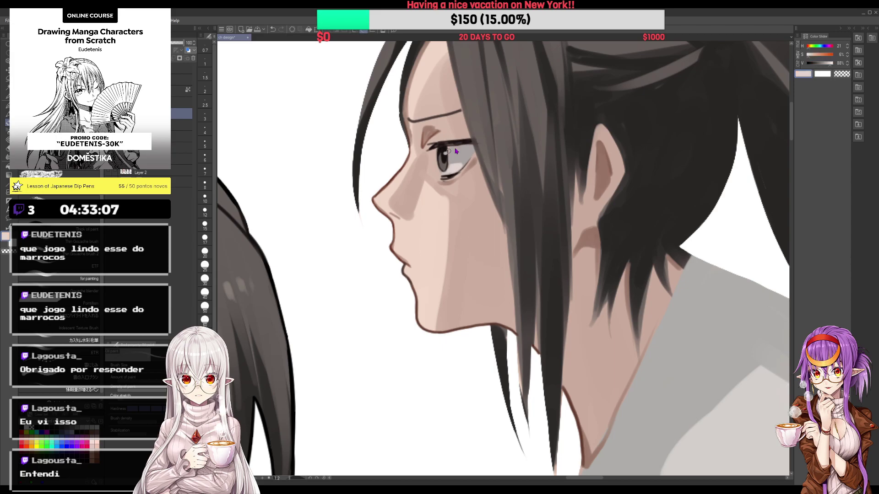
scroll(455, 151, down, 2)
scroll(412, 206, up, 1)
scroll(366, 234, up, 1)
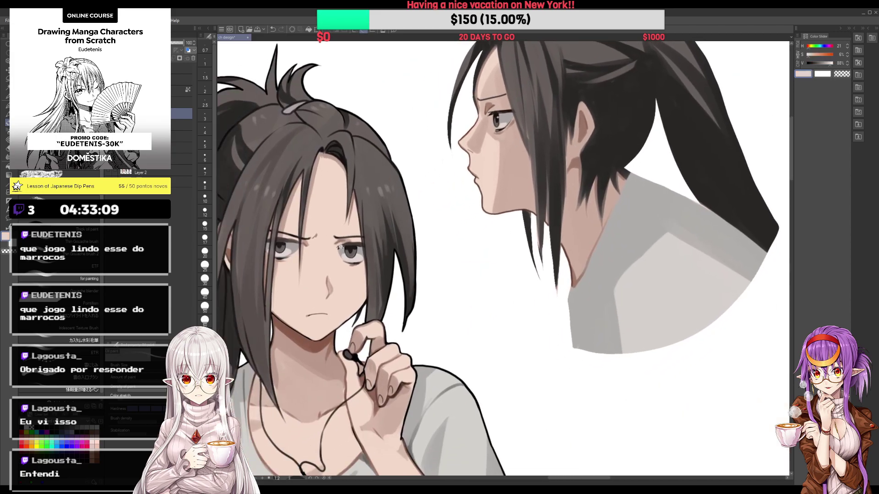
scroll(355, 240, up, 1)
drag(392, 204, 460, 159)
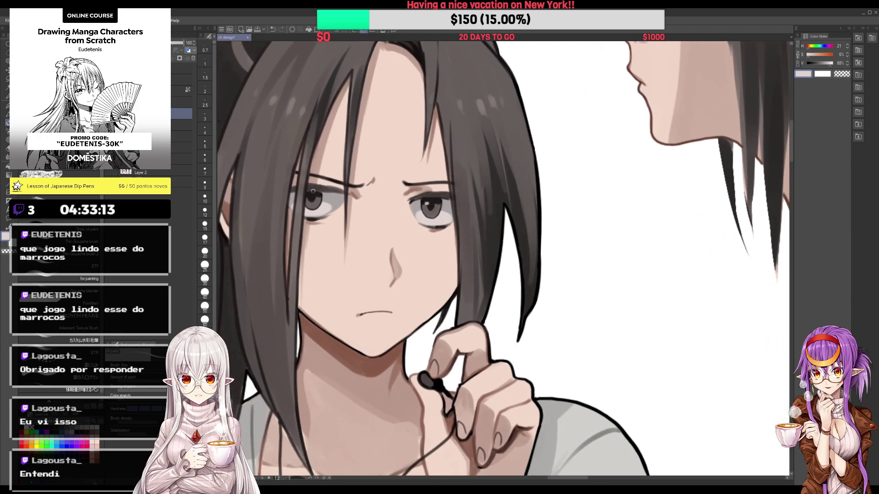
Step: Eyedropper the dark tone from the frowning girl's hair and tilt the canvas view
scroll(313, 191, down, 2)
scroll(313, 191, up, 1)
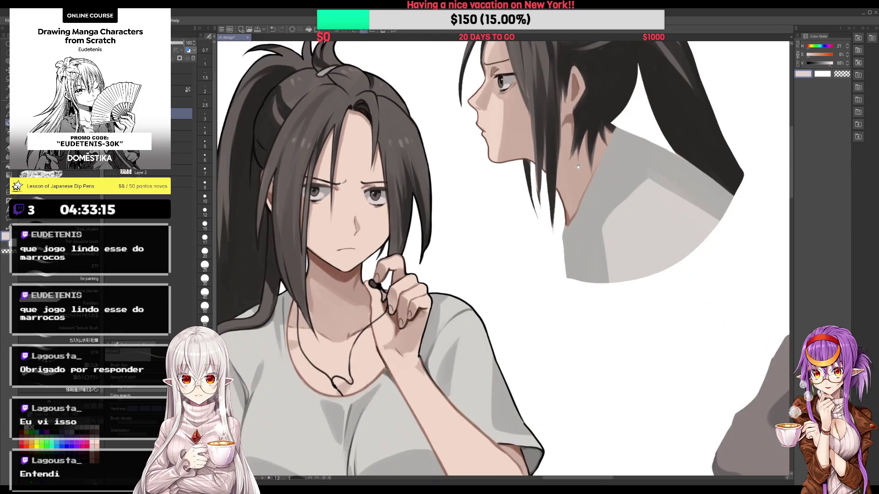
scroll(315, 188, up, 2)
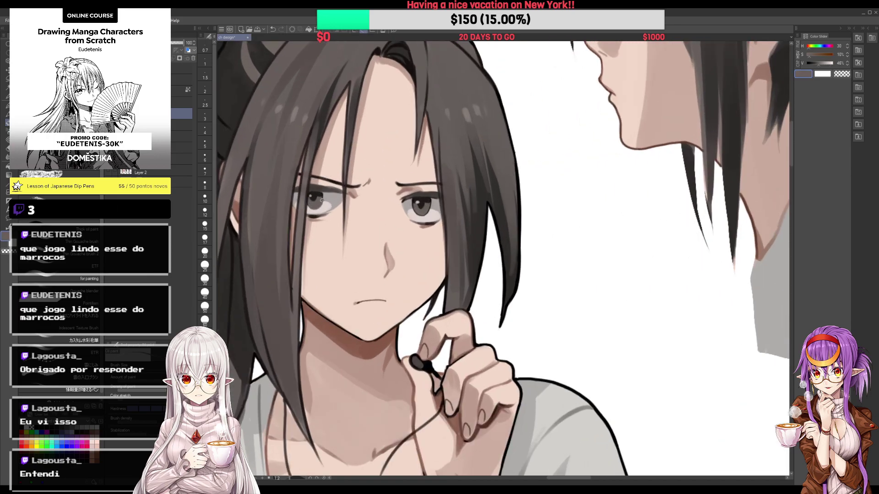
alt+click(322, 196)
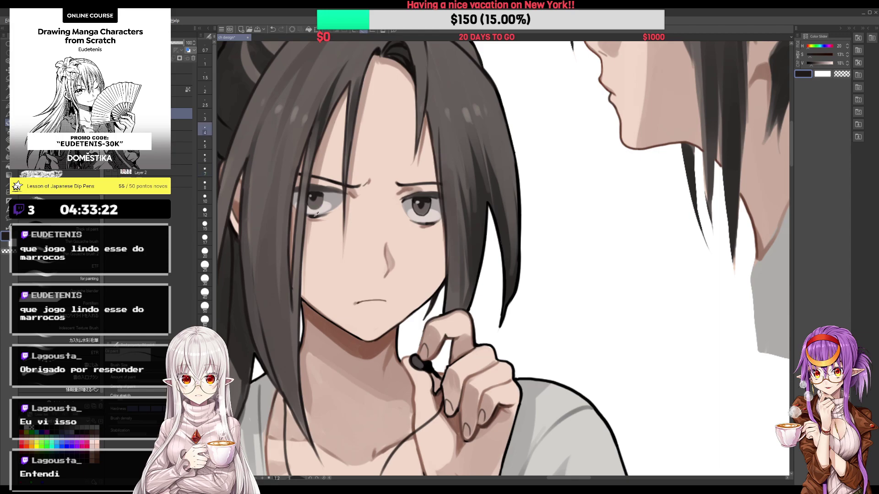
alt+click(308, 207)
alt+click(309, 206)
drag(481, 161, 377, 239)
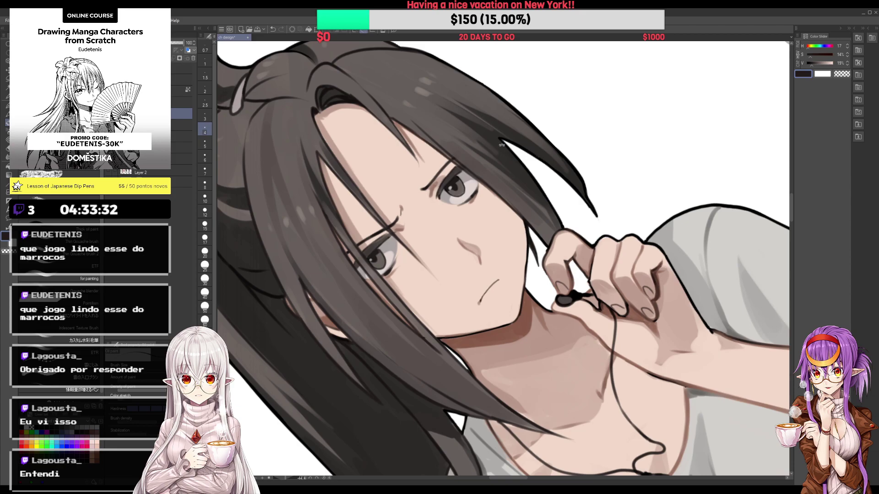
Step: Shade the hair bun with a light grey highlight and a darker right edge
scroll(502, 145, down, 2)
scroll(501, 145, down, 2)
scroll(571, 194, down, 2)
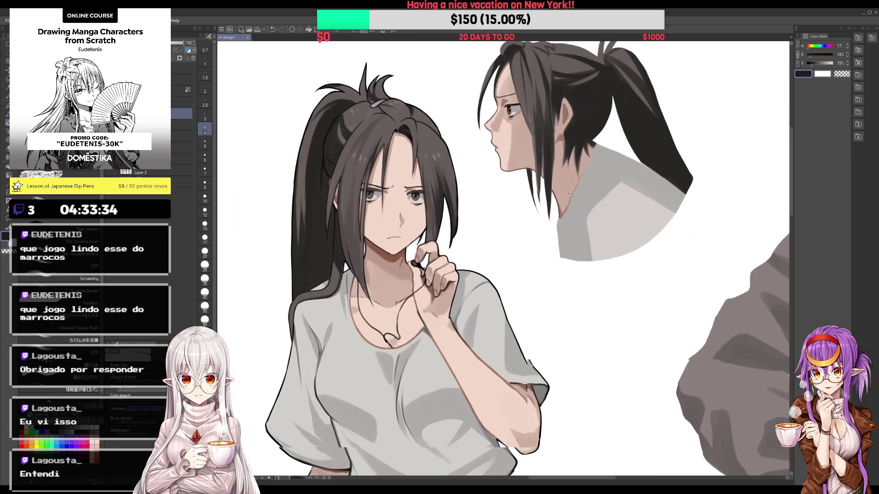
scroll(571, 194, down, 2)
scroll(511, 168, up, 4)
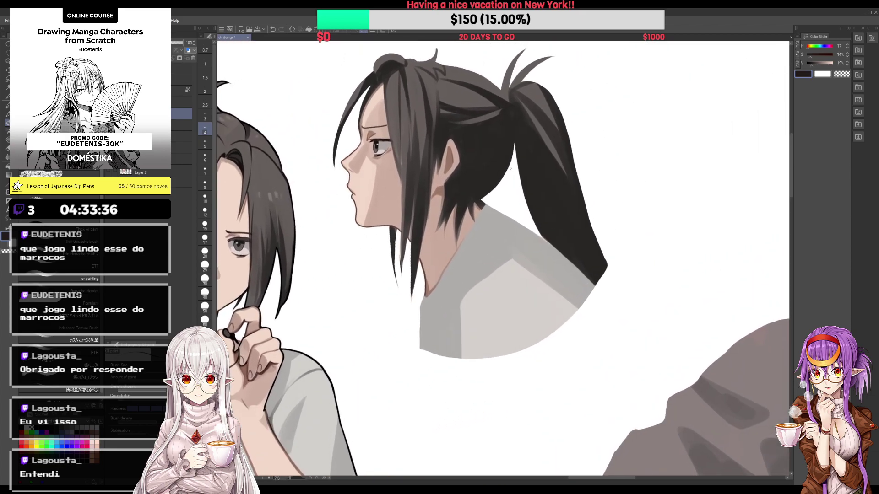
scroll(435, 154, up, 2)
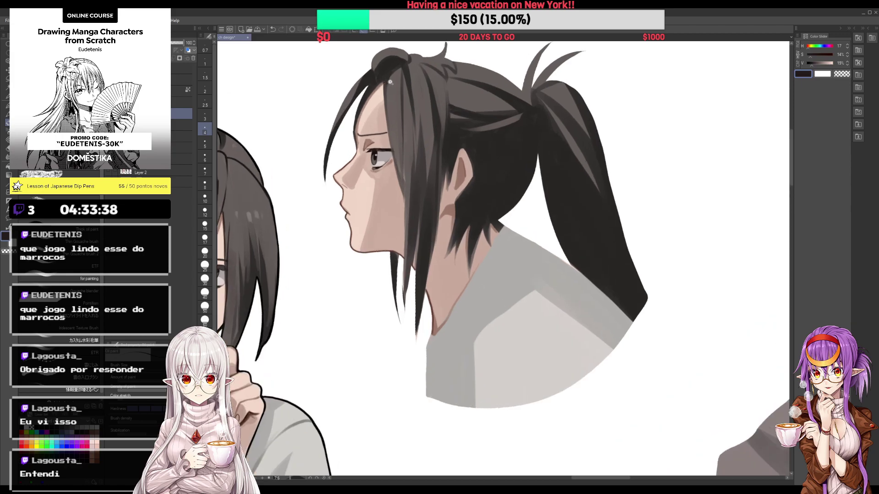
scroll(435, 154, up, 2)
scroll(500, 142, up, 1)
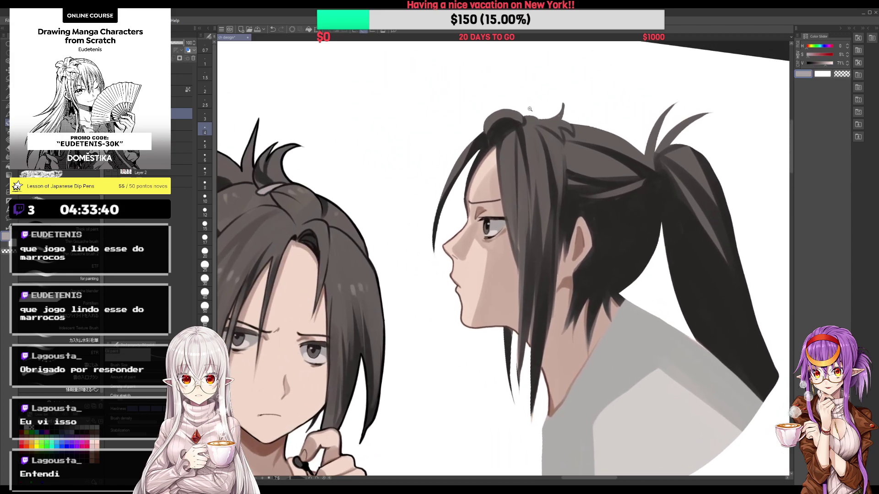
scroll(531, 116, up, 1)
drag(528, 116, 537, 127)
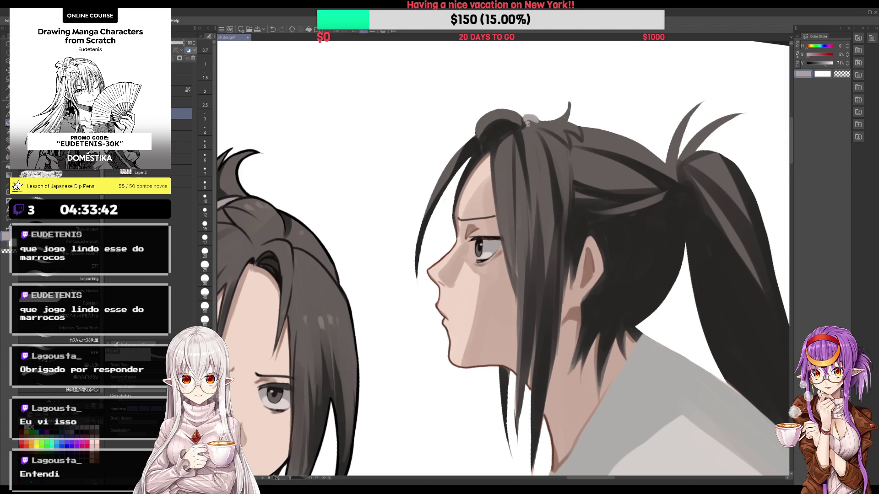
scroll(544, 111, up, 1)
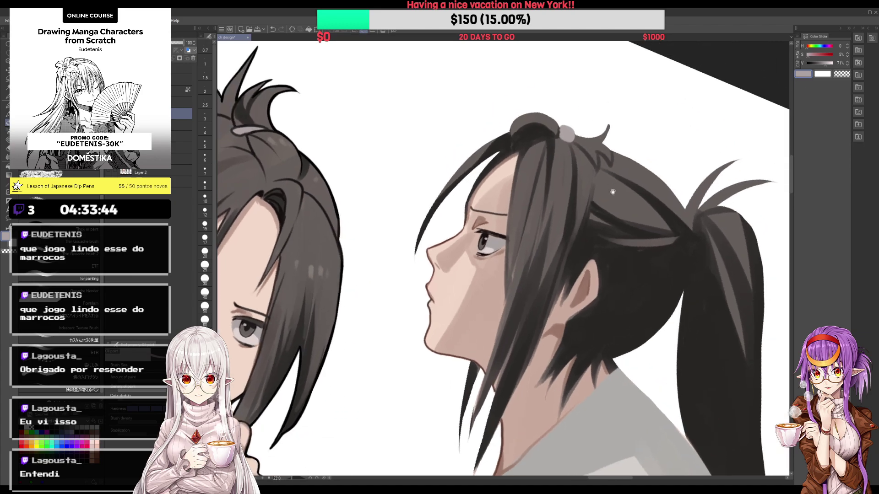
scroll(529, 90, up, 1)
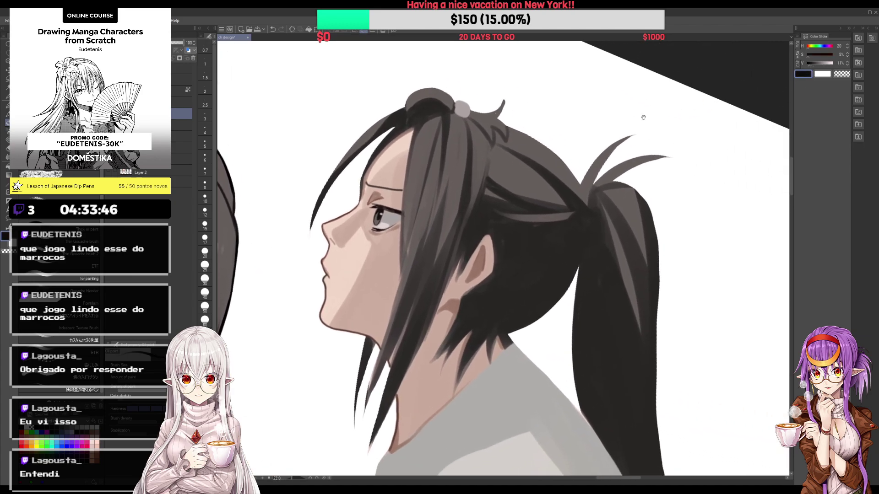
scroll(641, 118, up, 1)
scroll(449, 128, up, 1)
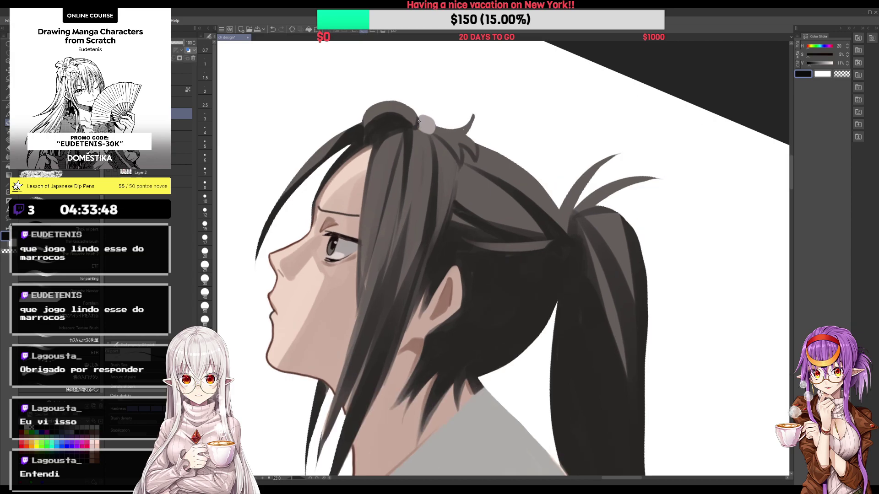
drag(429, 133, 434, 122)
Step: Extend the curled strand above the bun in warm grey
alt+click(425, 122)
mouse_move(471, 109)
mouse_down()
mouse_move(465, 135)
mouse_move(385, 148)
mouse_up()
scroll(465, 134, down, 3)
alt+click(362, 177)
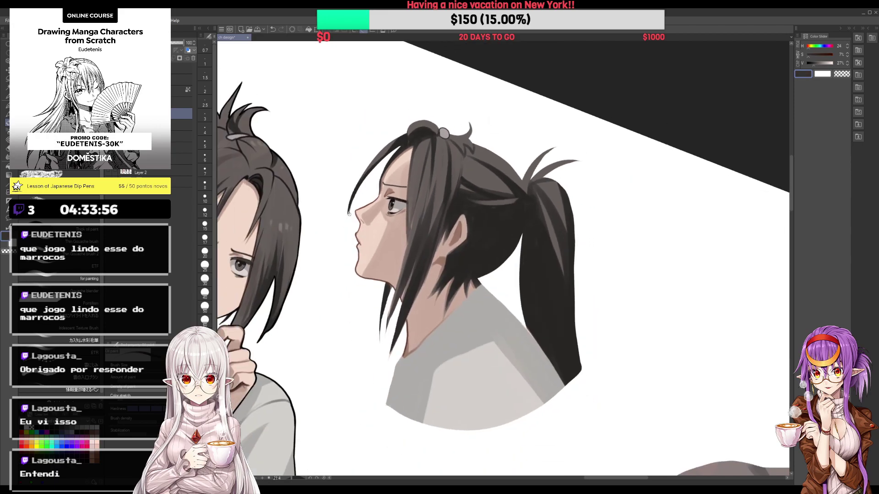
scroll(351, 194, up, 2)
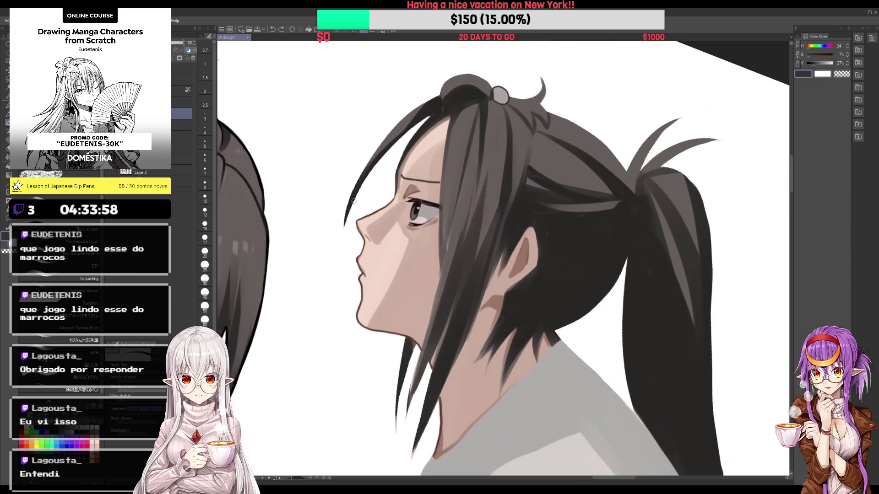
Step: Darken, thicken and refine the edge of the hair strand beside the face
mouse_move(351, 200)
mouse_down()
mouse_move(433, 104)
mouse_move(379, 157)
mouse_up()
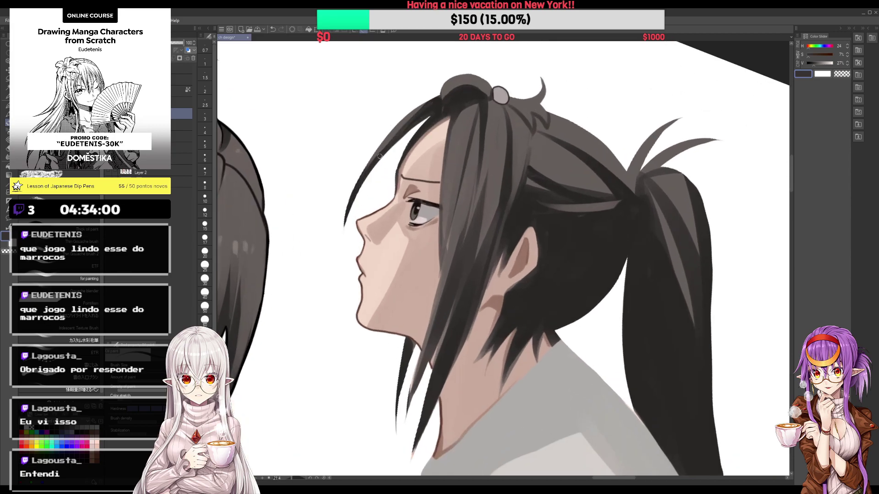
drag(426, 105, 374, 159)
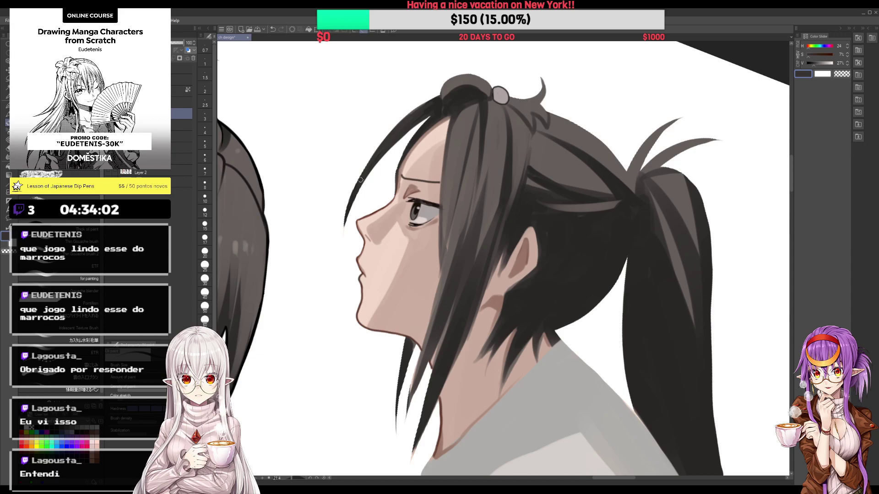
mouse_move(509, 157)
mouse_down()
mouse_move(384, 162)
mouse_move(373, 215)
mouse_up()
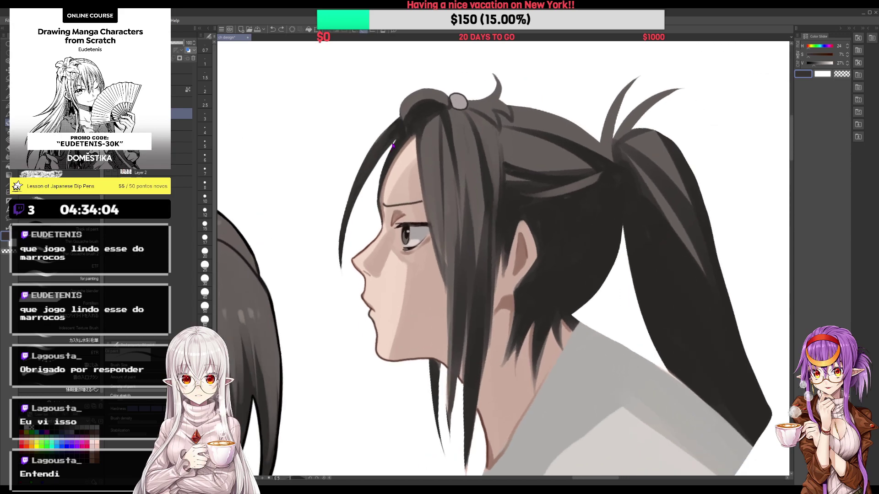
mouse_move(398, 133)
mouse_down()
mouse_move(379, 164)
mouse_move(373, 222)
mouse_up()
drag(382, 168, 375, 203)
mouse_move(398, 137)
mouse_down()
mouse_move(379, 169)
mouse_move(376, 206)
mouse_up()
scroll(398, 137, down, 5)
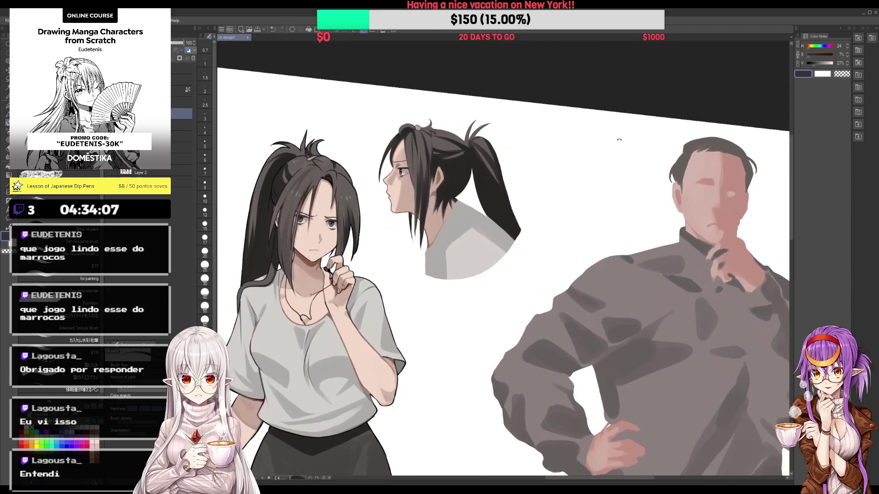
Step: Paint thin dark strands down the profile figure's nape and over the neck
scroll(441, 193, up, 5)
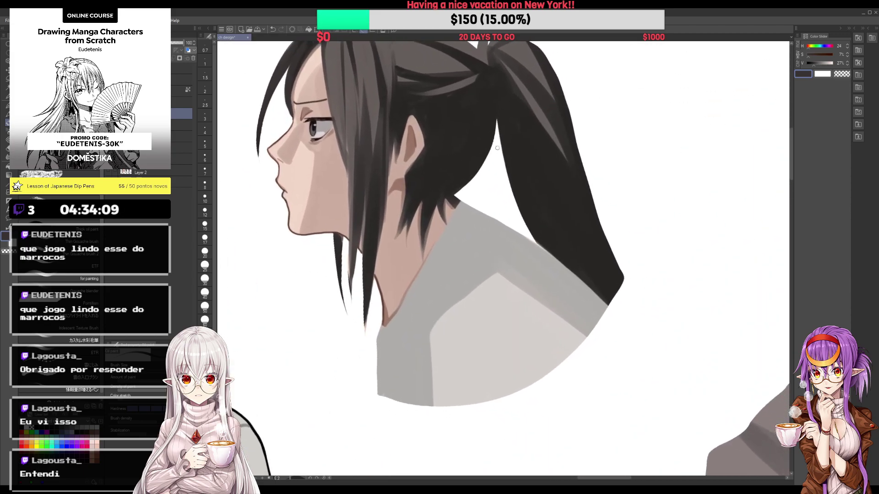
mouse_move(496, 116)
mouse_down()
mouse_move(455, 196)
mouse_move(458, 208)
mouse_up()
mouse_move(409, 221)
mouse_down()
mouse_move(392, 245)
mouse_move(424, 269)
mouse_up()
drag(430, 220, 425, 268)
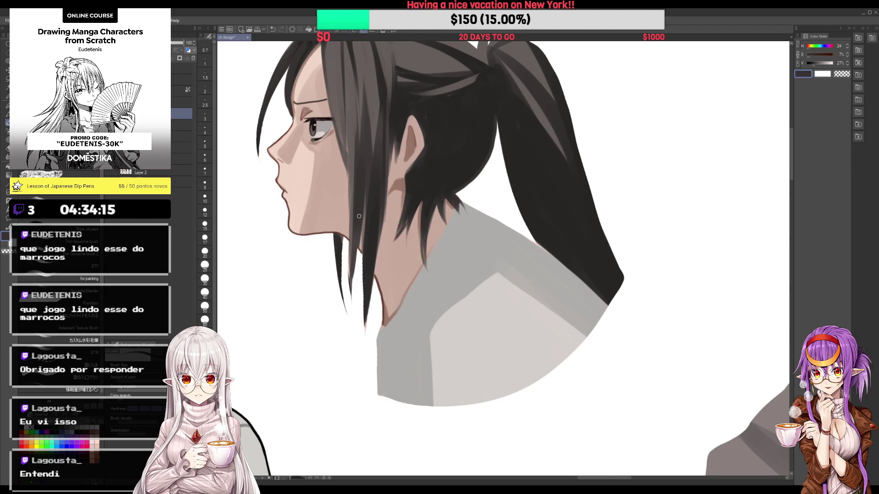
drag(352, 170, 350, 264)
drag(350, 228, 352, 310)
drag(343, 236, 353, 328)
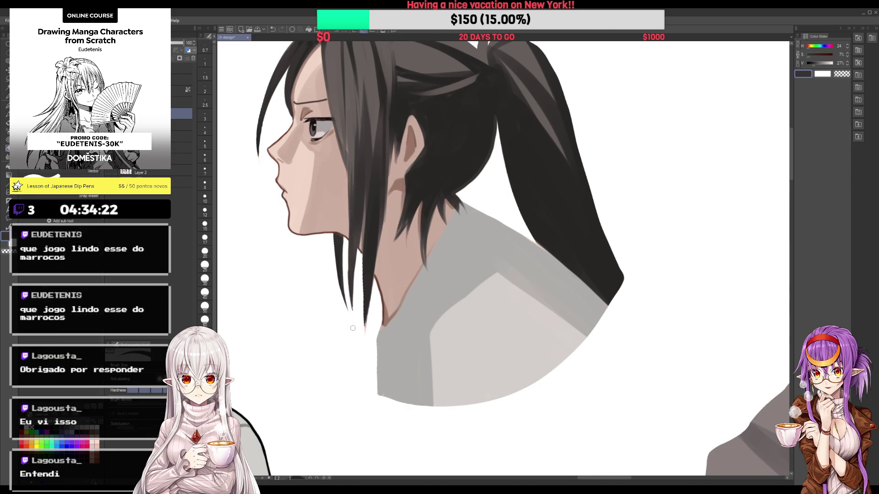
key(b)
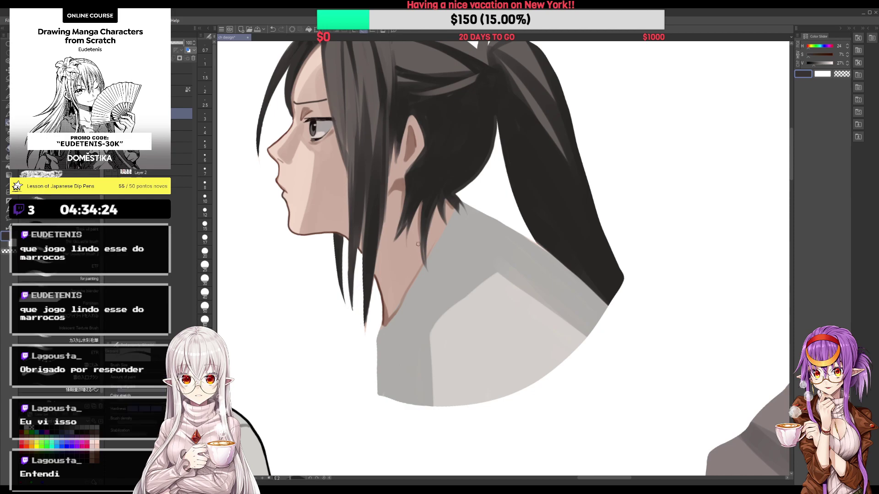
drag(368, 191, 365, 341)
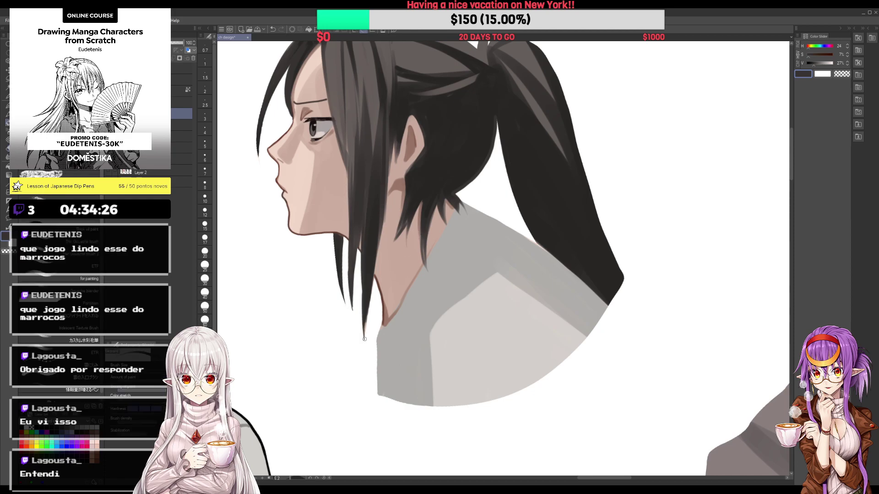
scroll(510, 228, down, 3)
Step: Tilt the view and sample light and darker greys from the shirt
drag(510, 228, 591, 235)
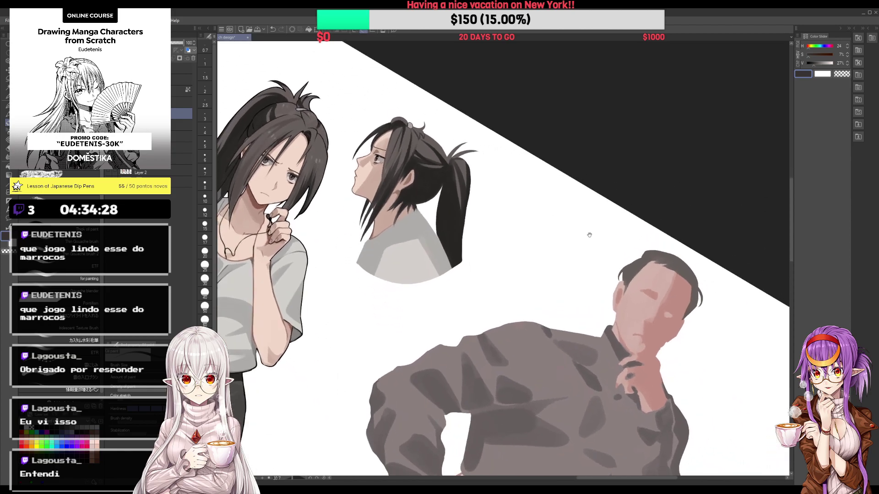
alt+click(423, 221)
alt+click(254, 254)
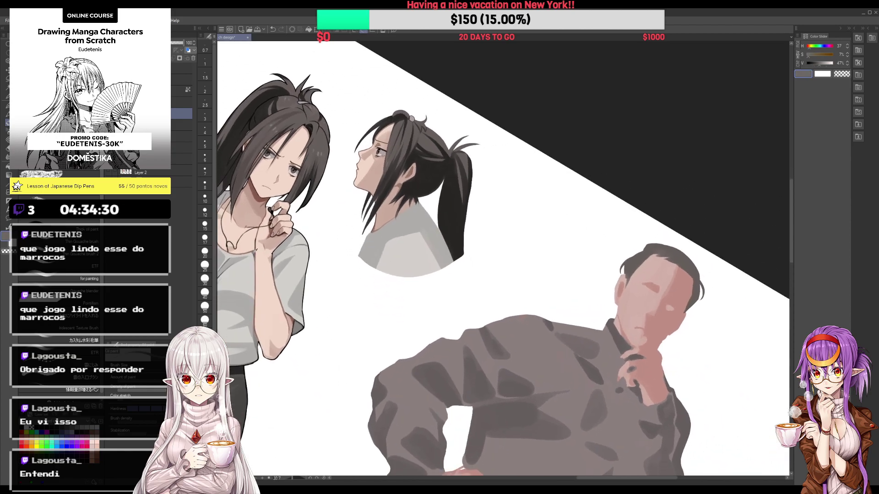
scroll(375, 238, up, 3)
drag(375, 238, 374, 251)
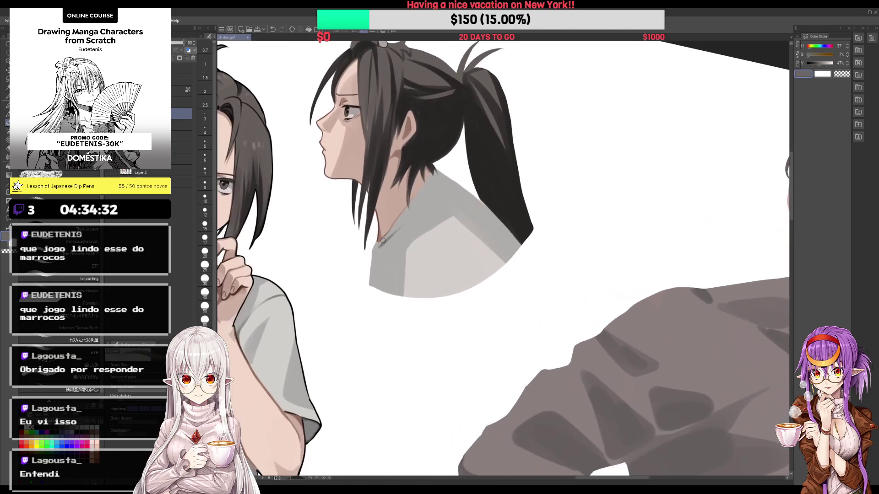
alt+click(382, 245)
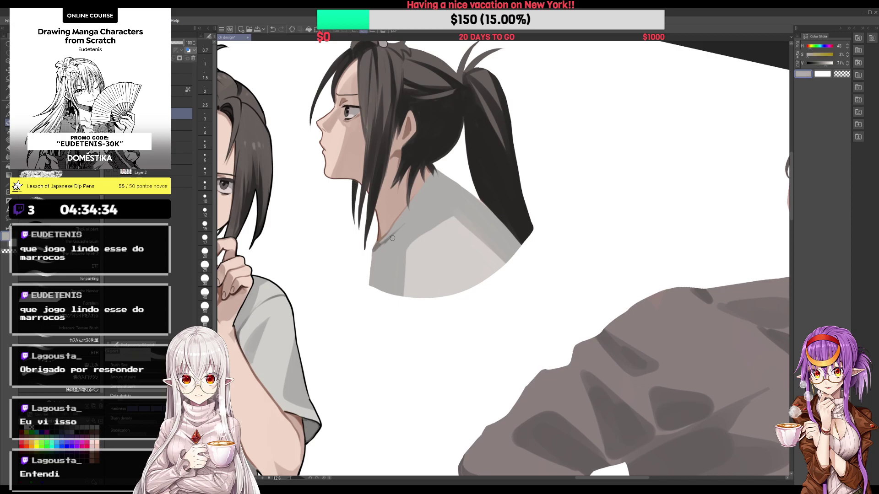
alt+click(402, 256)
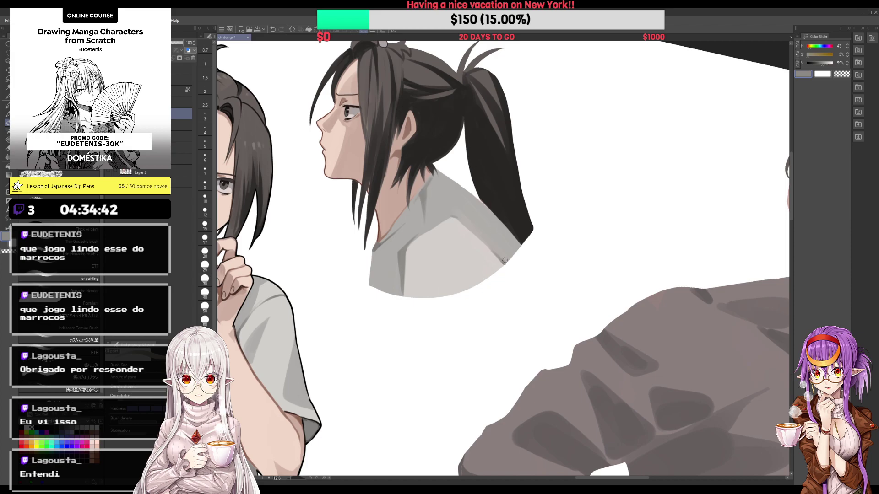
scroll(489, 249, down, 3)
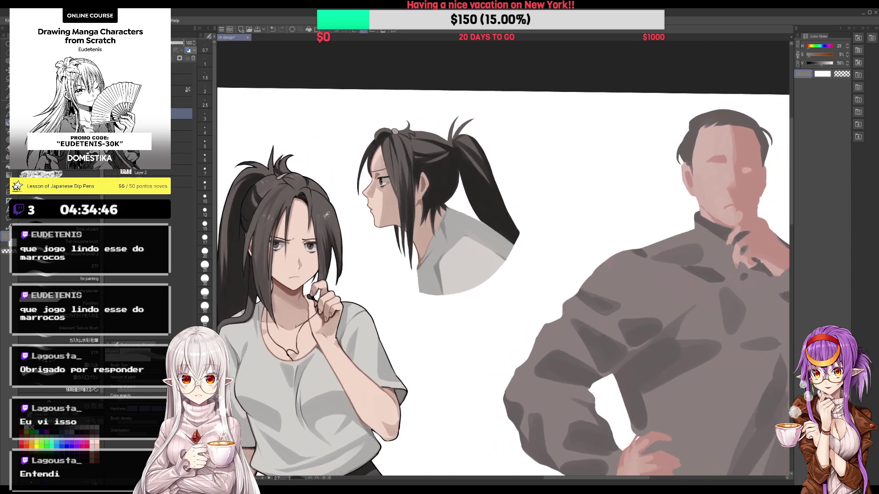
scroll(398, 144, up, 2)
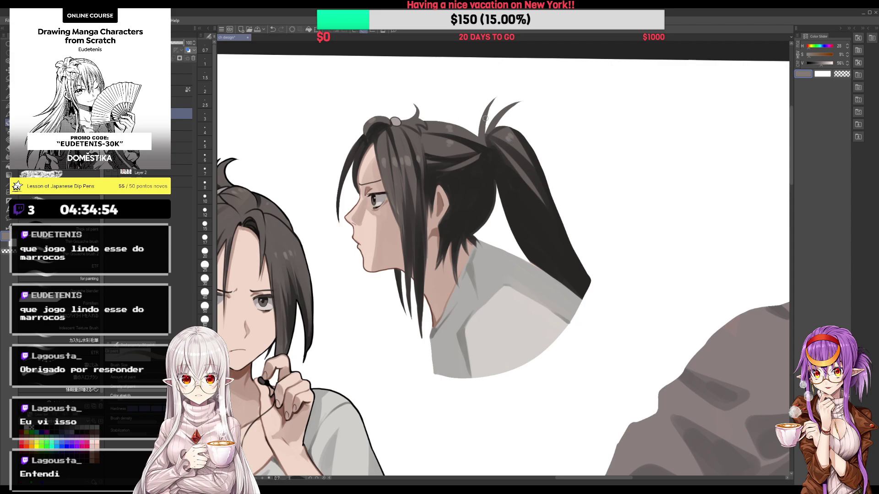
Step: Zoom out and pick a near-black hair colour for the ponytail
alt+click(405, 147)
alt+click(442, 142)
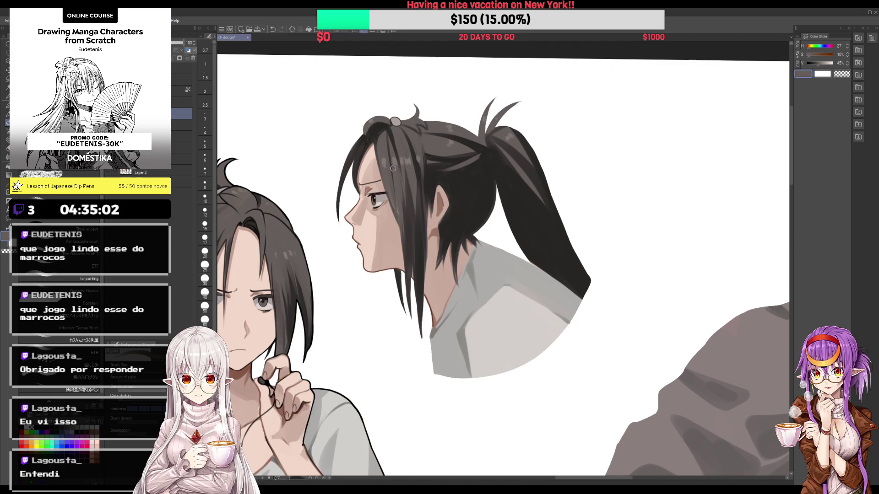
drag(413, 170, 423, 149)
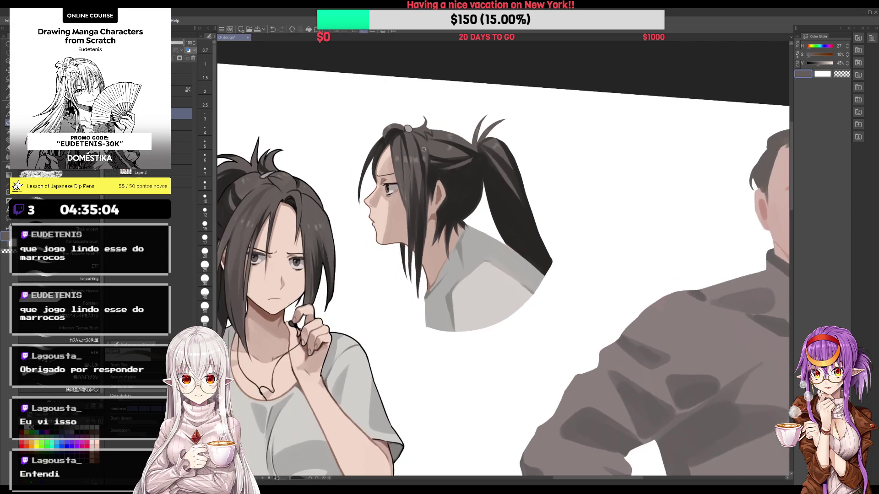
alt+click(505, 190)
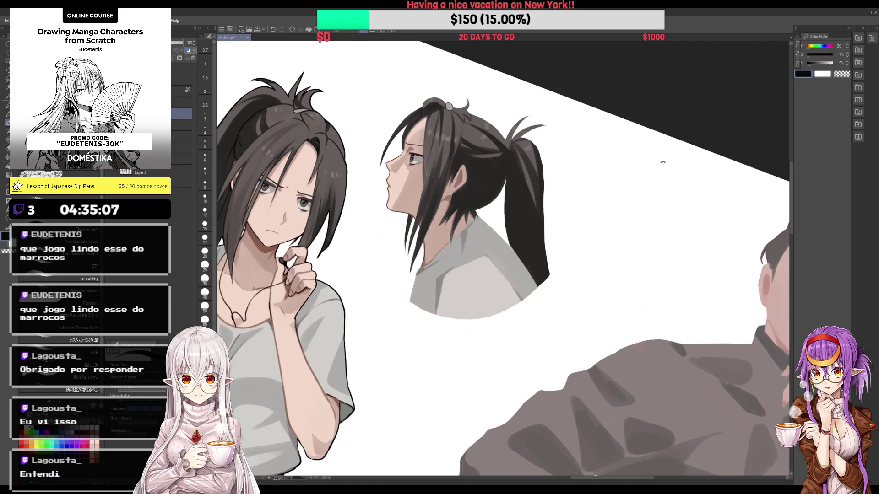
scroll(371, 169, up, 10)
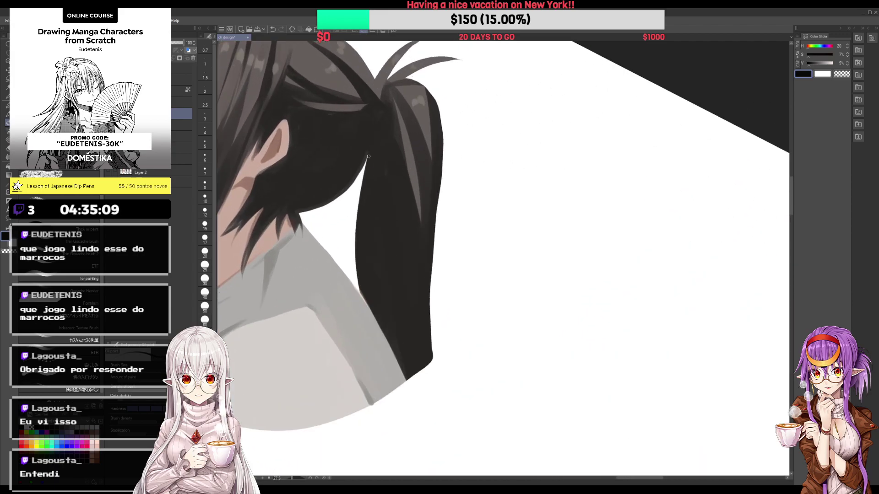
Step: Darken and widen the ponytail's edge with dark lines along the shirt edge
mouse_move(371, 166)
mouse_down()
mouse_move(355, 248)
mouse_move(359, 293)
mouse_up()
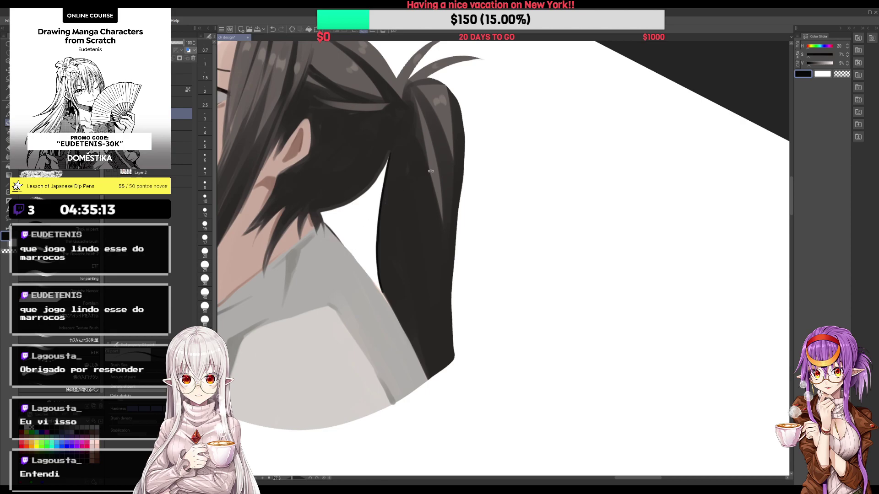
scroll(323, 223, up, 3)
drag(435, 199, 439, 201)
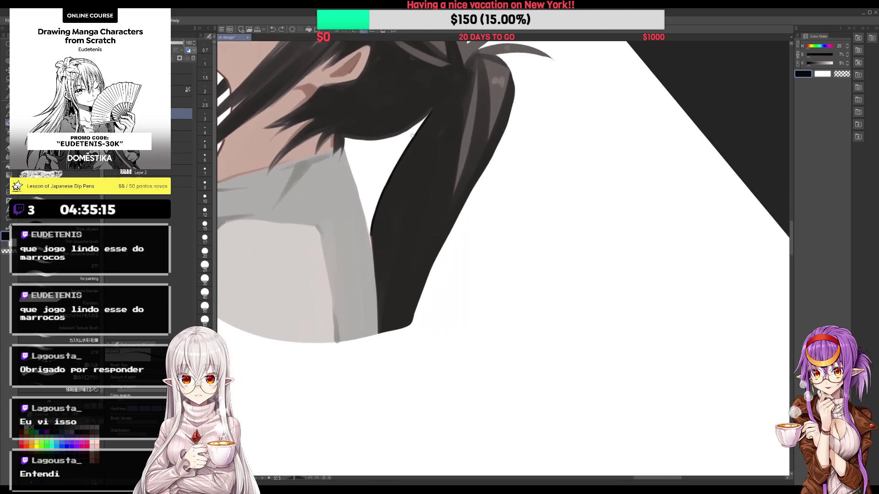
mouse_move(344, 148)
mouse_down()
mouse_move(366, 218)
mouse_move(376, 337)
mouse_up()
alt+click(380, 275)
mouse_move(371, 306)
mouse_down()
mouse_move(374, 243)
mouse_move(376, 330)
mouse_up()
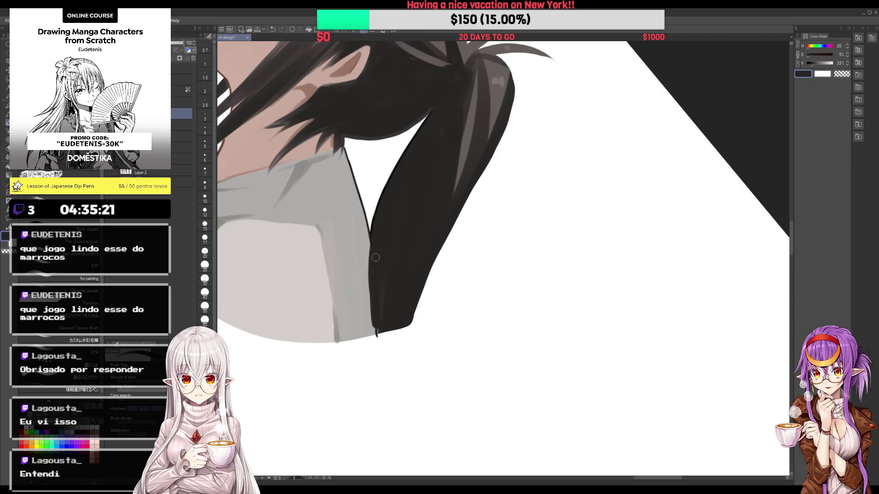
drag(370, 243, 378, 337)
Step: Tidy the ponytail edge with eraser and brush, then zoom out to the whole head
key(e)
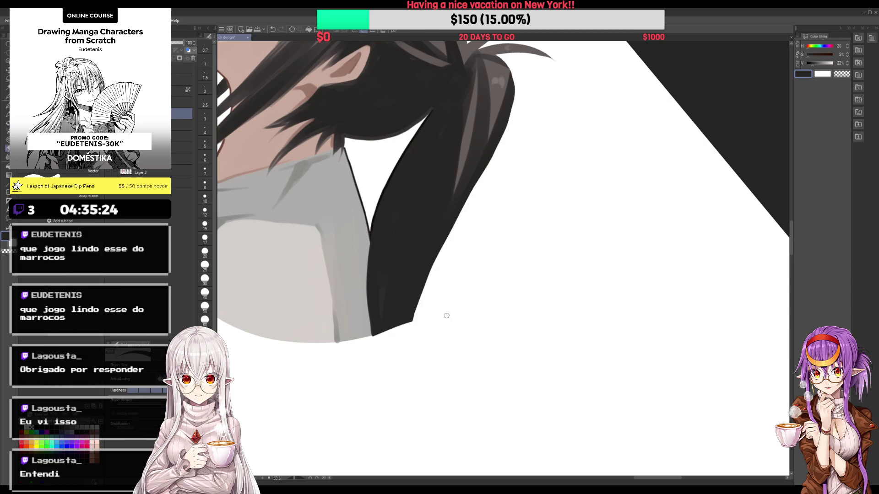
key(b)
mouse_move(495, 265)
mouse_down()
mouse_move(378, 302)
mouse_move(547, 147)
mouse_up()
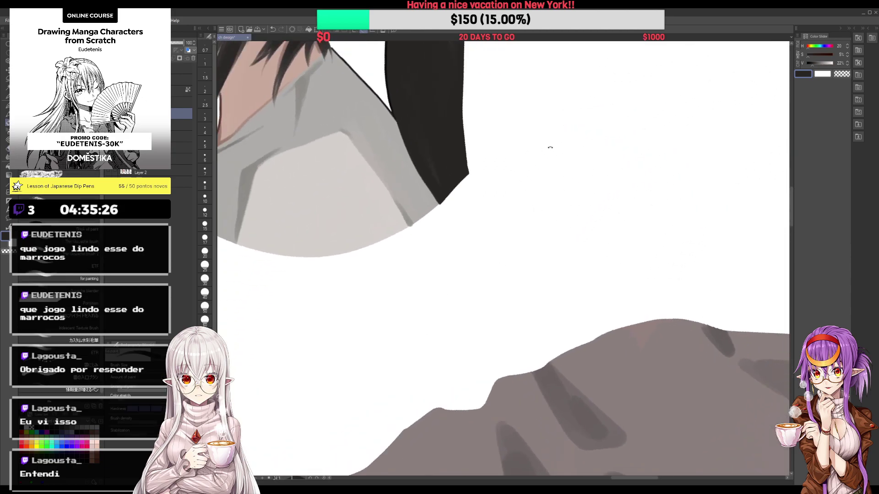
key(e)
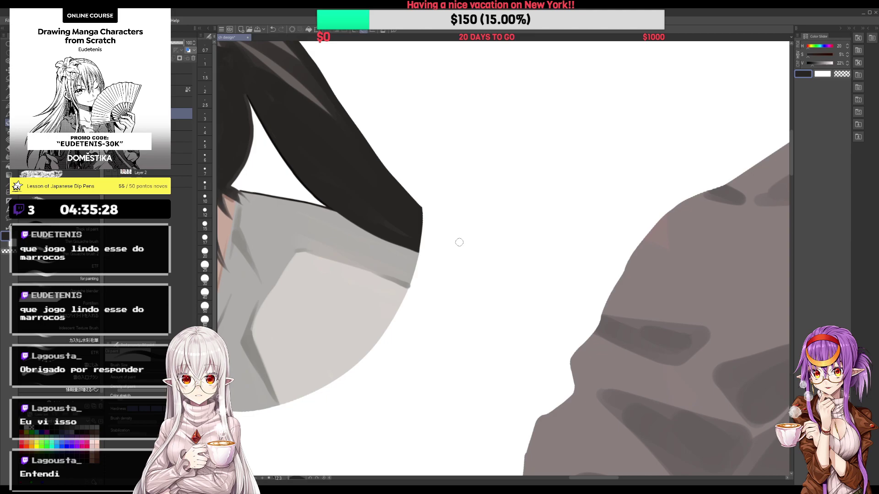
key(b)
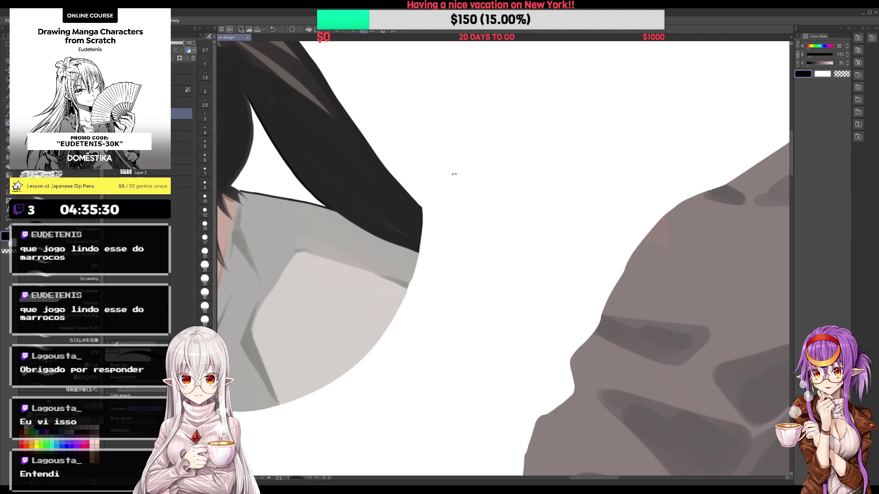
key(ctrl+0)
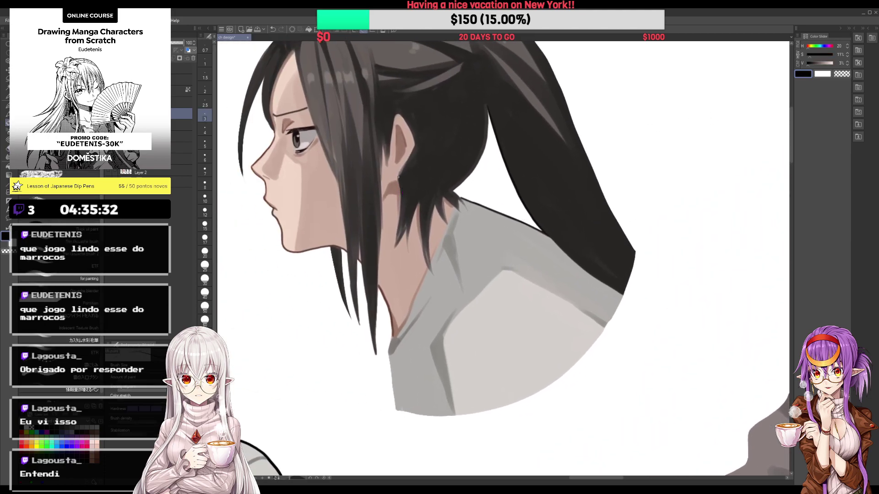
Step: Sample skin and dark brown tones and shade the ear's lower edge
scroll(398, 176, up, 2)
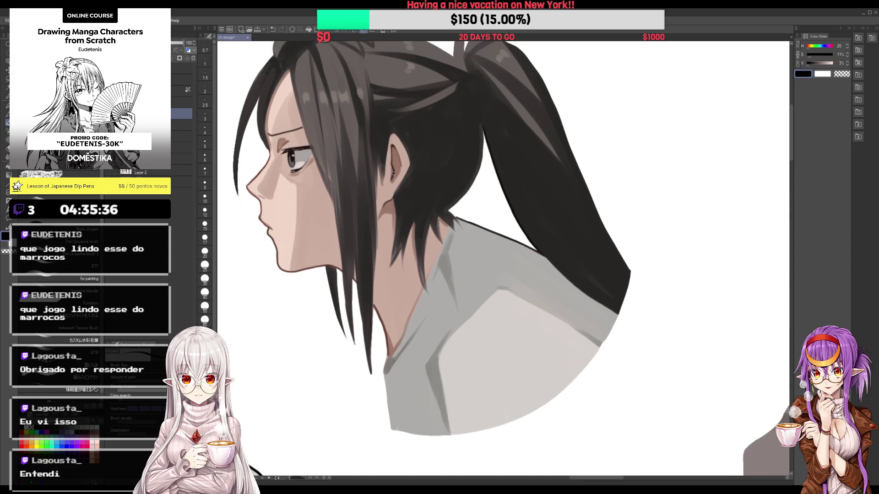
alt+click(393, 172)
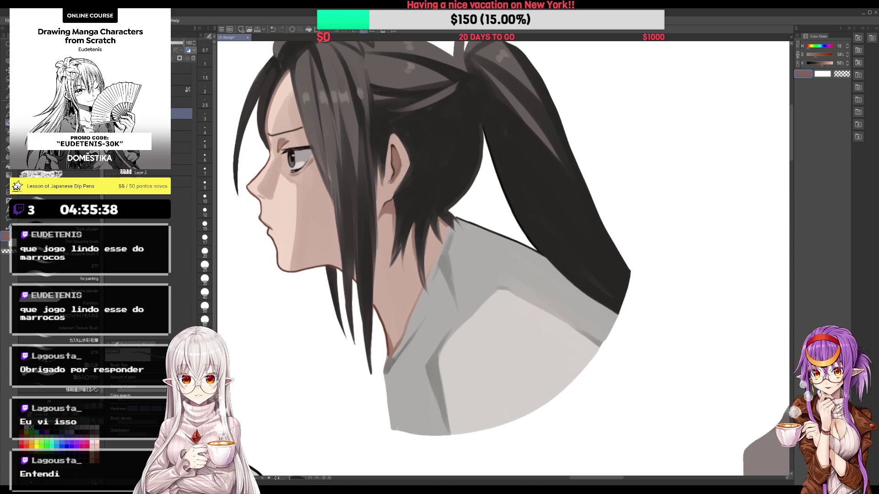
drag(400, 167, 401, 178)
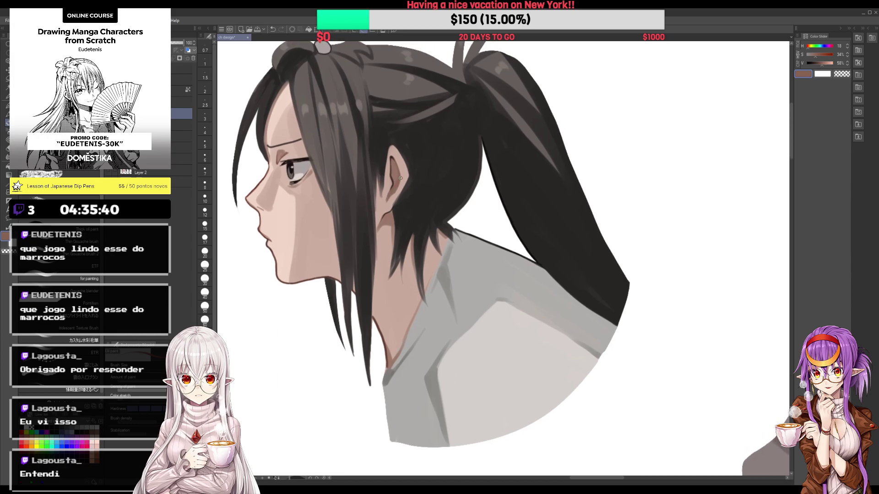
alt+click(398, 152)
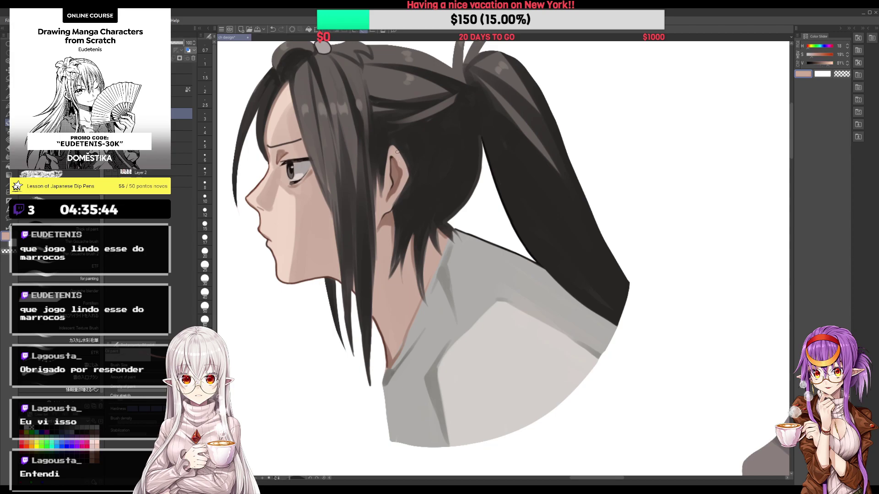
alt+click(391, 199)
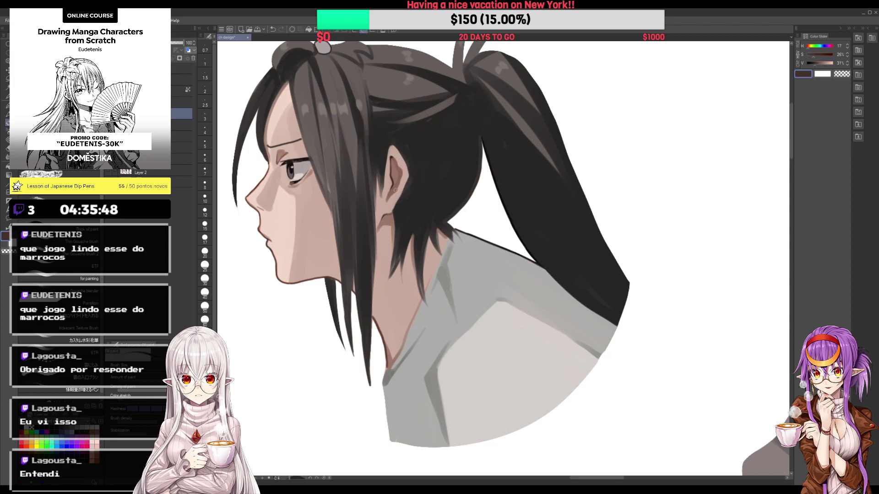
drag(395, 180, 386, 200)
Step: Paint a near-black hair strand in front of the ear
alt+click(477, 166)
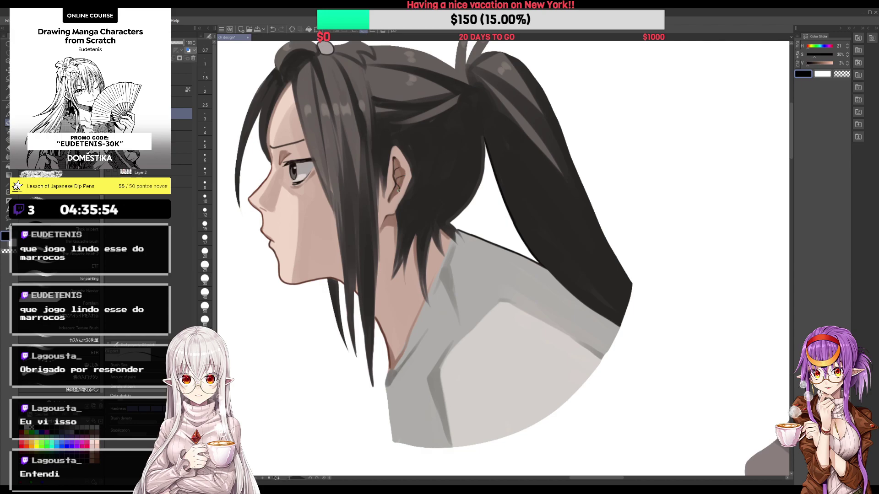
drag(384, 198, 387, 178)
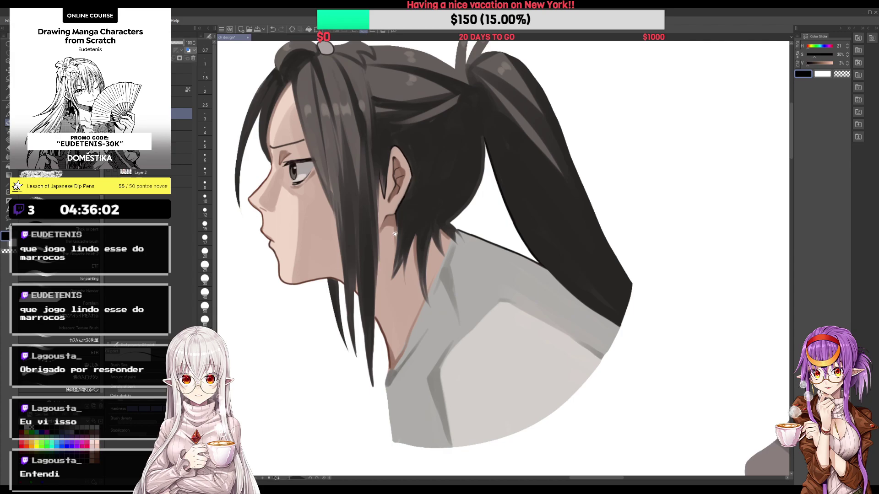
drag(397, 224, 397, 246)
scroll(397, 228, down, 1)
drag(398, 194, 399, 228)
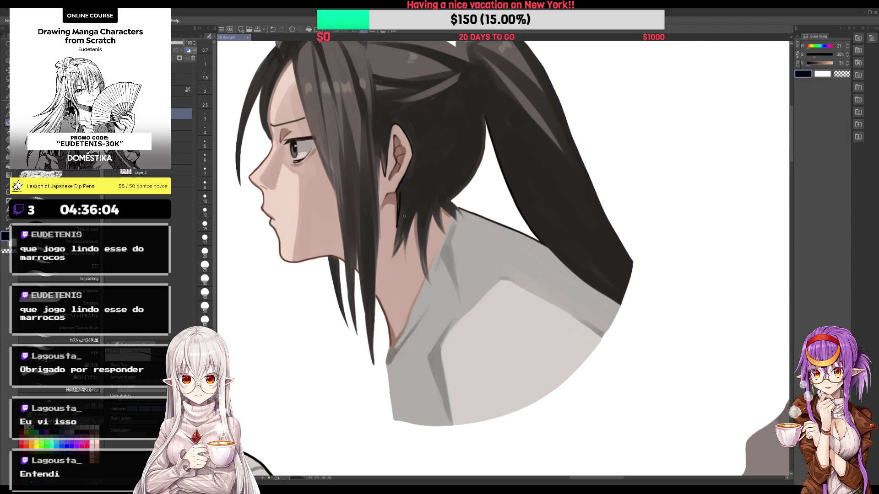
Step: At brush size 8, add and soften a hair strand hanging below the ear
key(bracketright)
key(bracketright)
drag(395, 241, 415, 218)
alt+click(399, 241)
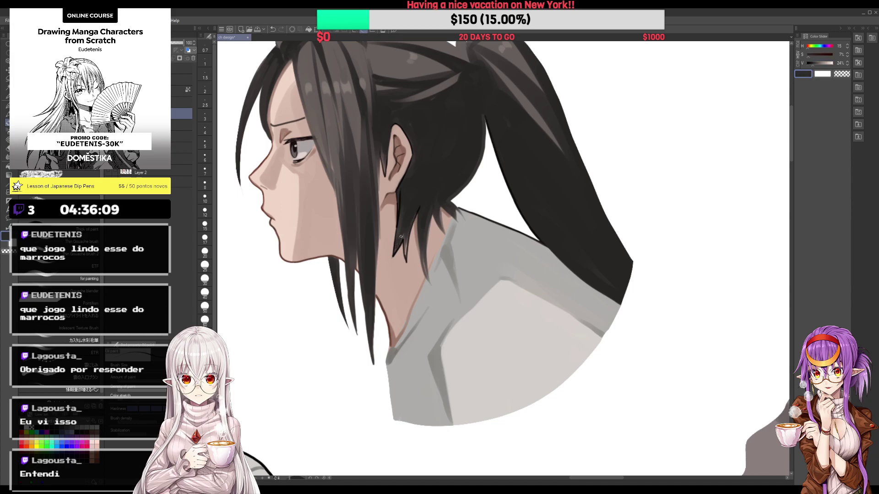
drag(406, 255, 409, 234)
alt+click(381, 207)
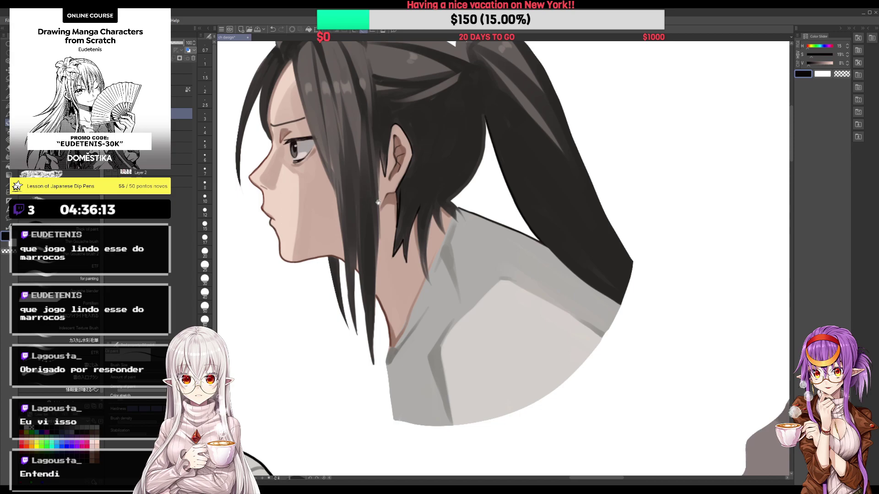
drag(282, 77, 328, 171)
scroll(326, 127, up, 1)
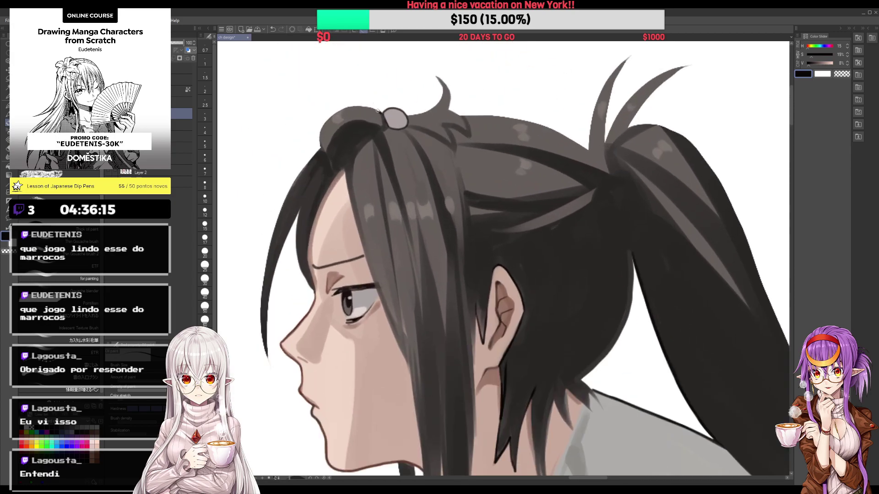
Step: Darken the hair bun's top-left outline and the hair beneath its edge
drag(378, 110, 337, 152)
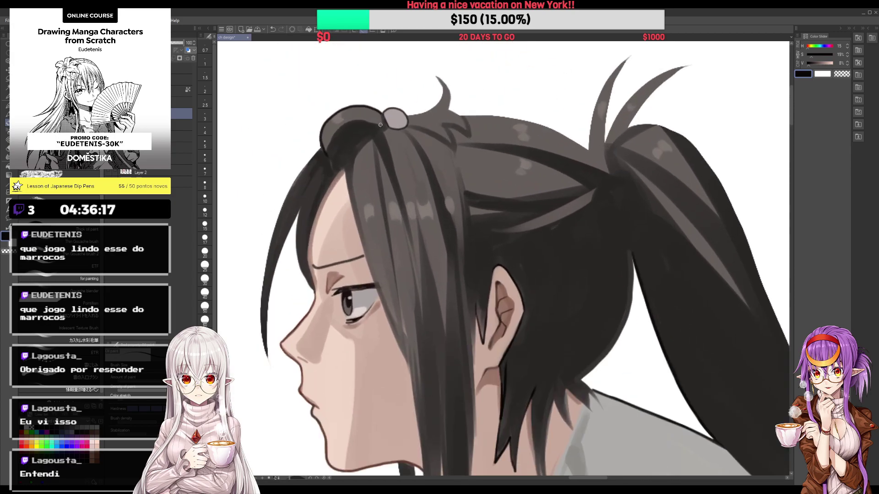
mouse_move(380, 125)
mouse_down()
mouse_move(355, 126)
mouse_move(385, 113)
mouse_move(386, 130)
mouse_move(371, 138)
mouse_up()
scroll(614, 160, down, 3)
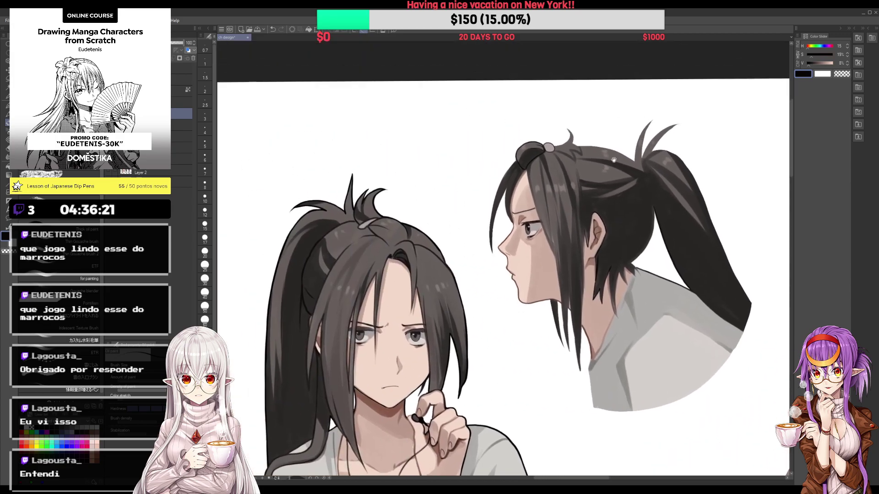
drag(614, 159, 495, 132)
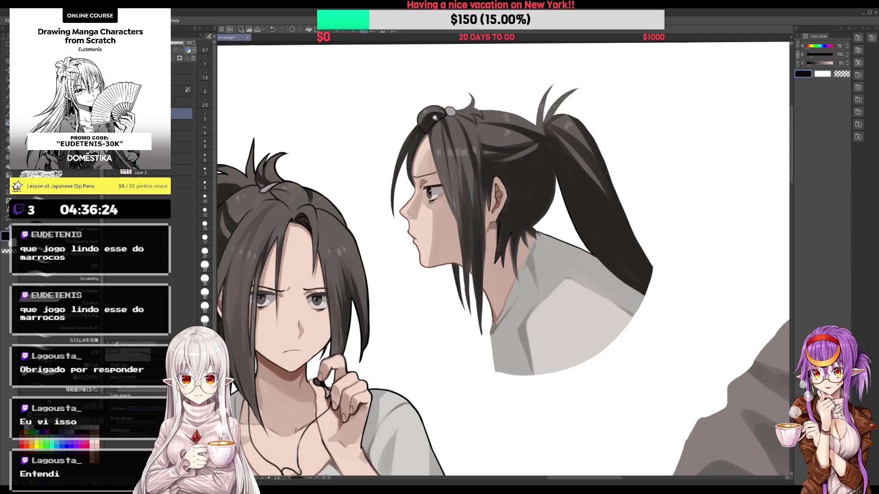
scroll(435, 118, up, 1)
alt+click(433, 136)
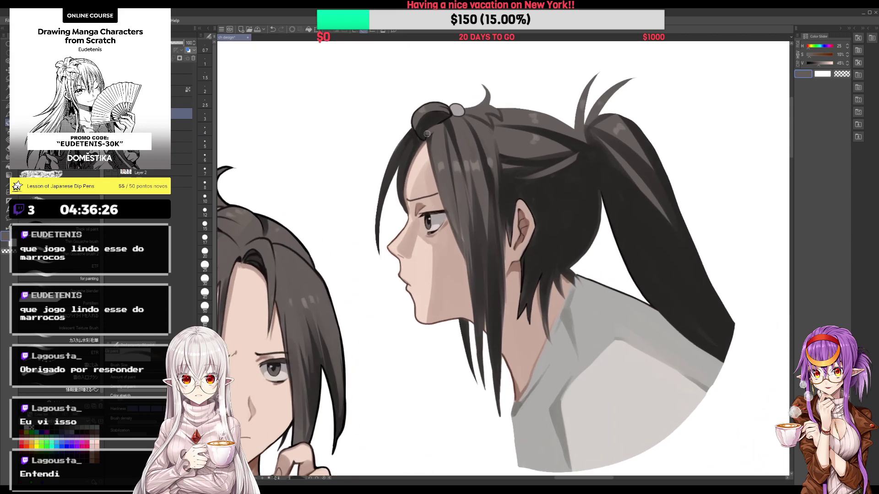
drag(504, 162, 464, 146)
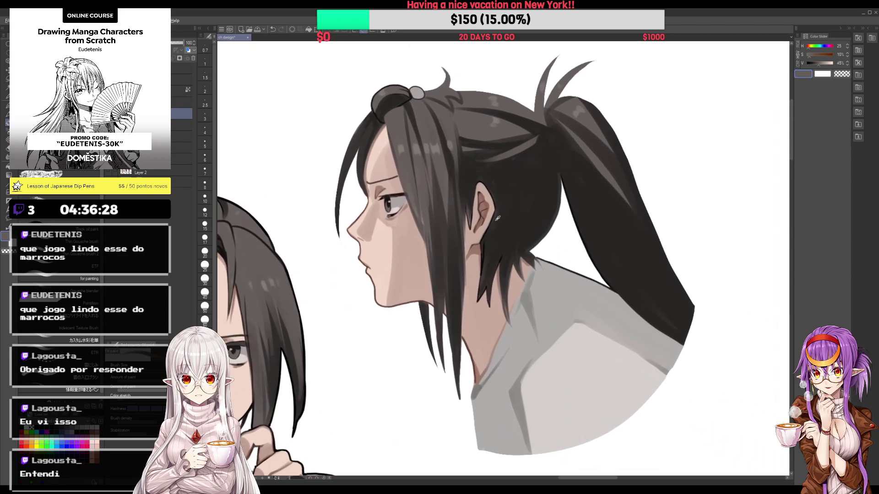
alt+click(483, 261)
scroll(396, 132, up, 2)
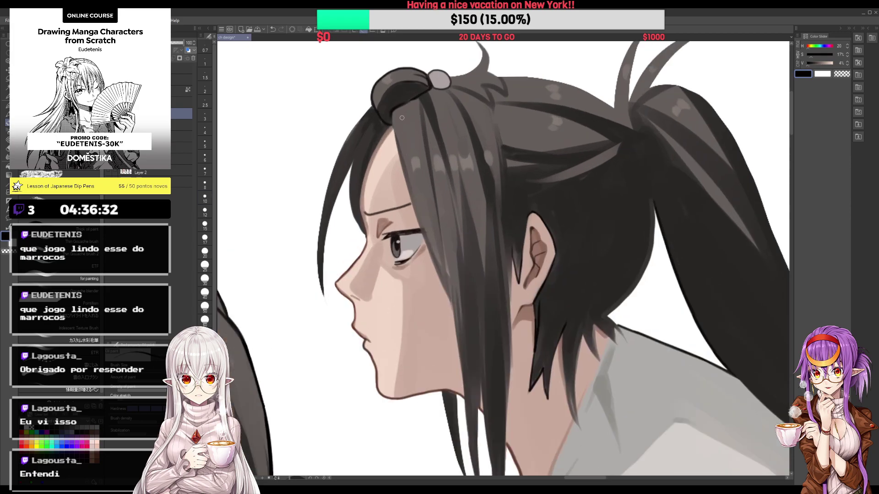
Step: Paint dark strands below the bun and down beside the forehead
alt+click(407, 103)
drag(393, 112, 399, 163)
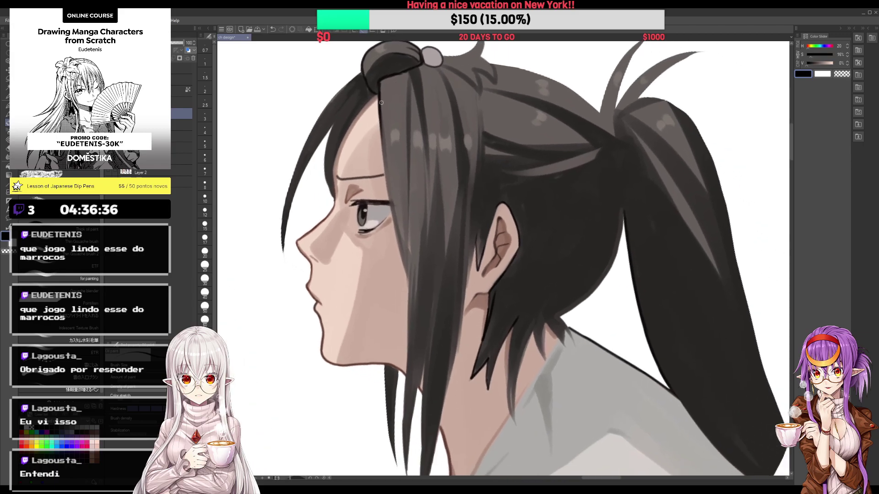
drag(379, 111, 404, 277)
mouse_move(393, 162)
mouse_down()
mouse_move(356, 215)
mouse_move(351, 250)
mouse_up()
drag(347, 200, 347, 248)
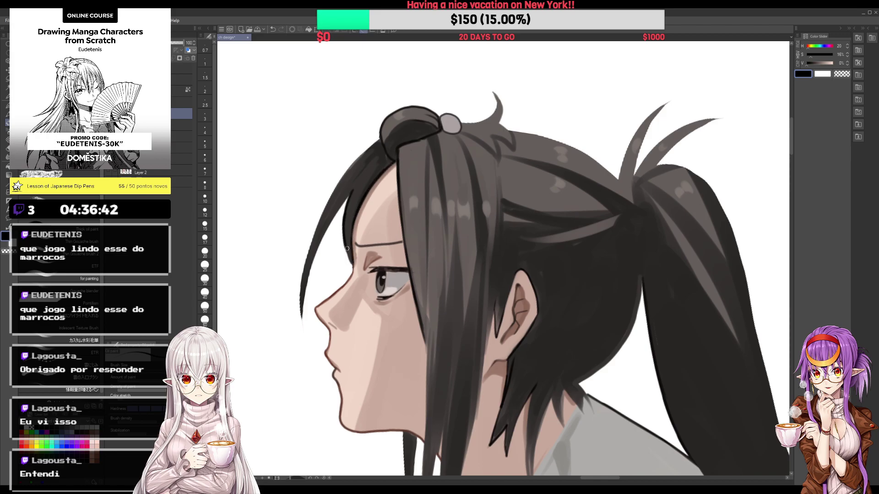
mouse_move(352, 191)
mouse_down()
mouse_move(311, 267)
mouse_move(302, 335)
mouse_up()
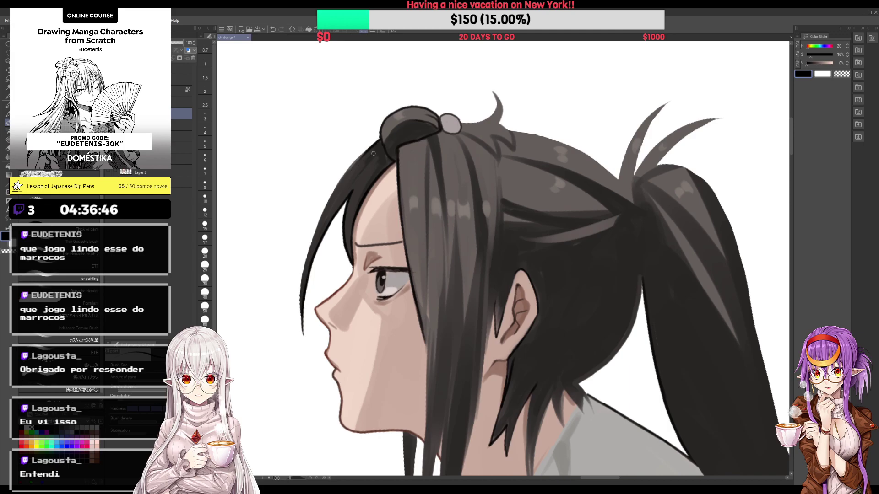
Step: Erase the strand's top tip and redraw it thicker beside the face
key(e)
drag(380, 148, 373, 147)
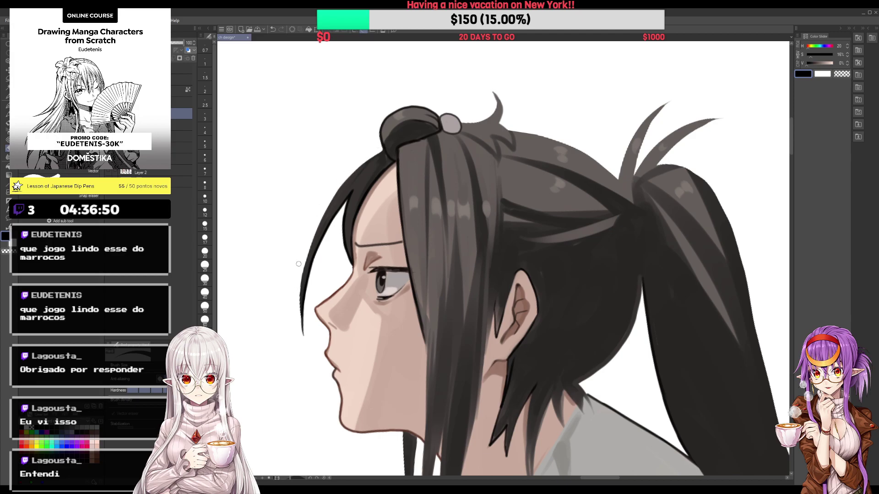
key(b)
mouse_move(360, 166)
mouse_down()
mouse_move(307, 265)
mouse_move(299, 310)
mouse_up()
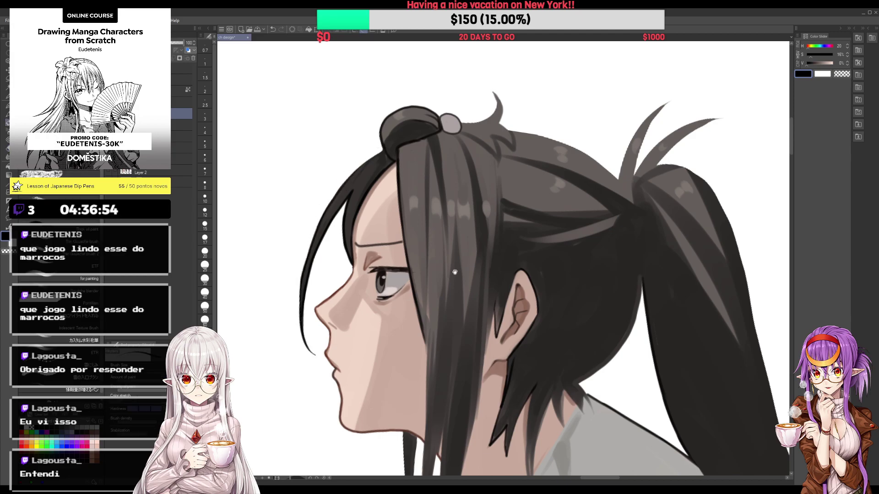
mouse_move(434, 223)
mouse_down()
mouse_move(381, 106)
mouse_move(382, 133)
mouse_up()
Step: Add thin dark hair strokes along the hairline and down the neck strand
drag(341, 75, 363, 210)
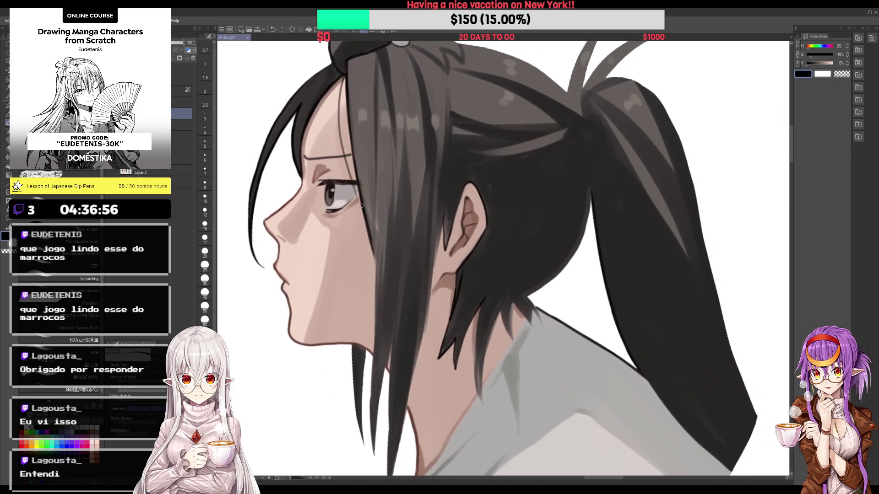
mouse_move(349, 137)
mouse_down()
mouse_move(373, 267)
mouse_move(357, 218)
mouse_move(354, 307)
mouse_up()
drag(353, 306, 358, 258)
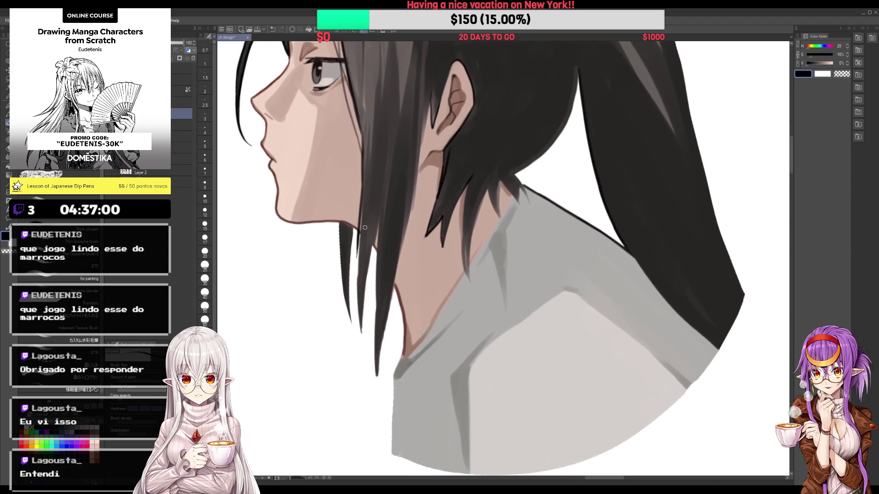
mouse_move(364, 179)
mouse_down()
mouse_move(360, 275)
mouse_move(360, 242)
mouse_move(358, 268)
mouse_move(365, 309)
mouse_move(378, 188)
mouse_move(342, 238)
mouse_move(357, 302)
mouse_up()
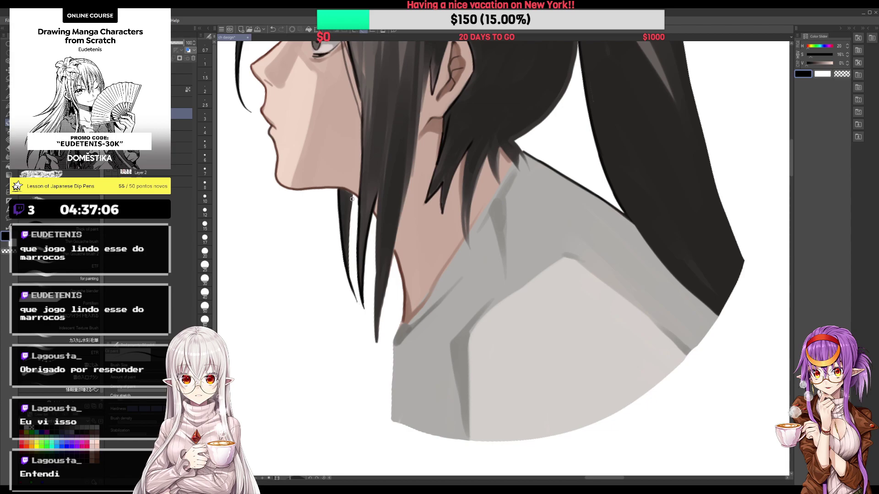
mouse_move(353, 194)
mouse_down()
mouse_move(352, 282)
mouse_move(375, 320)
mouse_up()
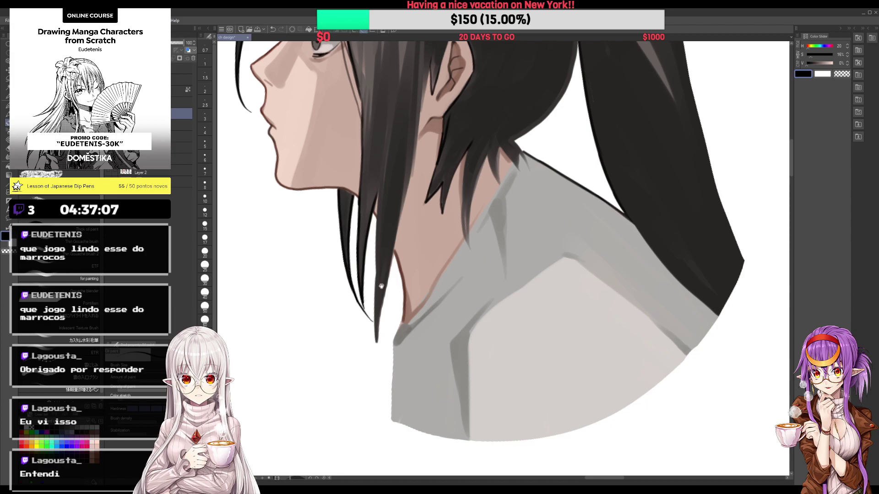
drag(382, 286, 374, 257)
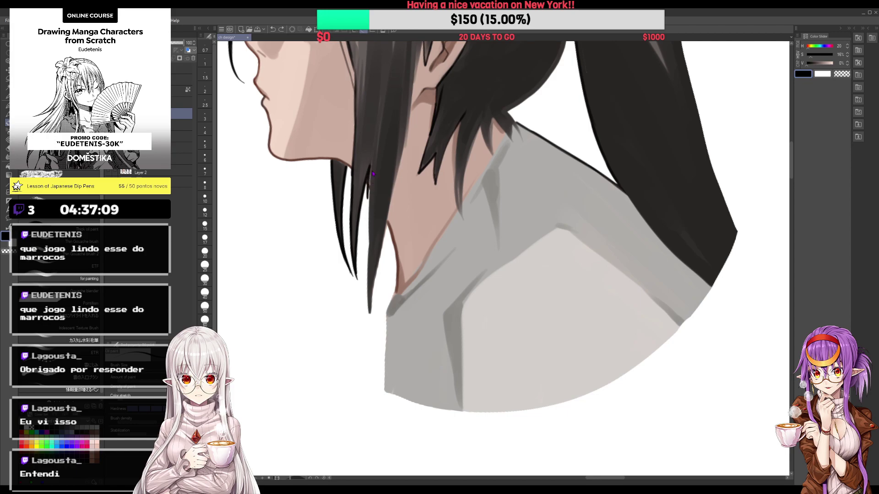
drag(372, 164, 369, 324)
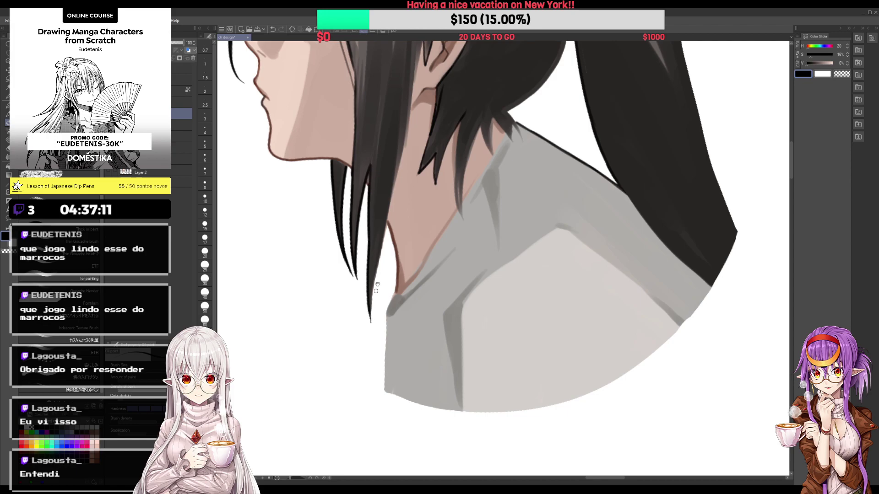
scroll(403, 165, up, 3)
Step: Repaint the hair stroke behind the ear down the neck after undoing a bad attempt
drag(406, 128, 395, 201)
key(ctrl+z)
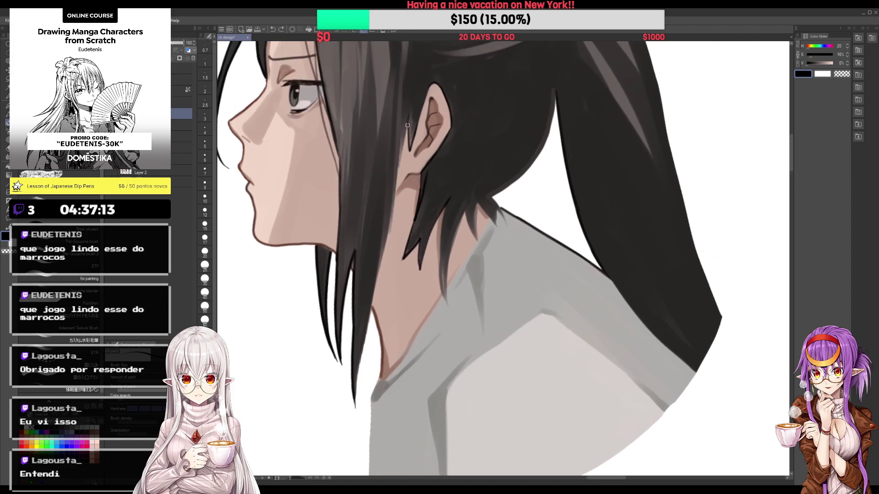
drag(408, 124, 382, 249)
scroll(383, 233, down, 1)
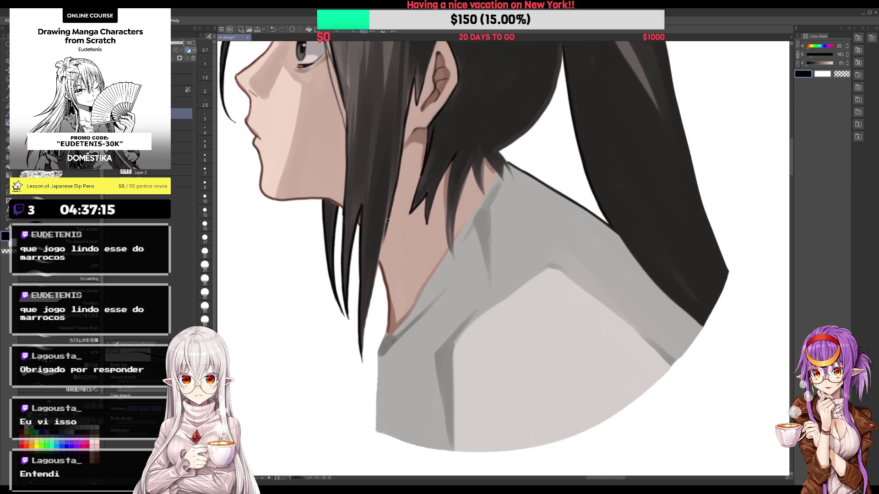
scroll(384, 210, down, 1)
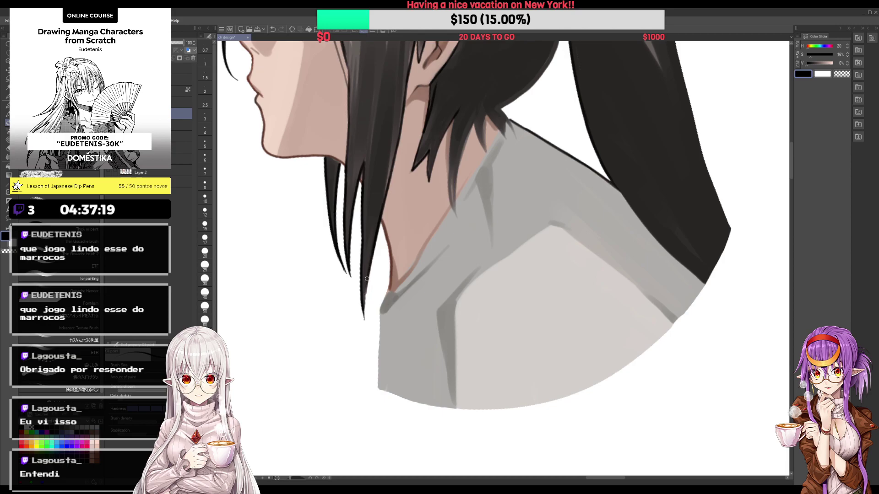
scroll(365, 303, down, 1)
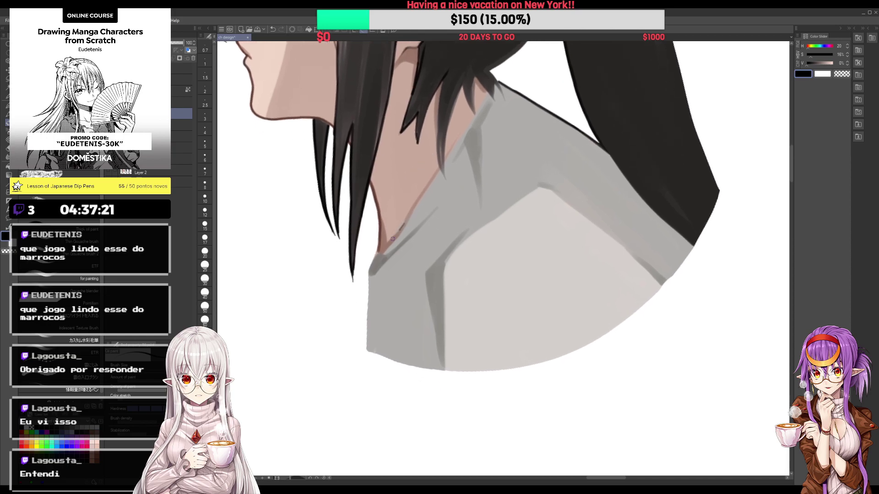
Step: Outline the neck–collar edge and the shirt's left edge with dark strokes
drag(400, 230, 388, 244)
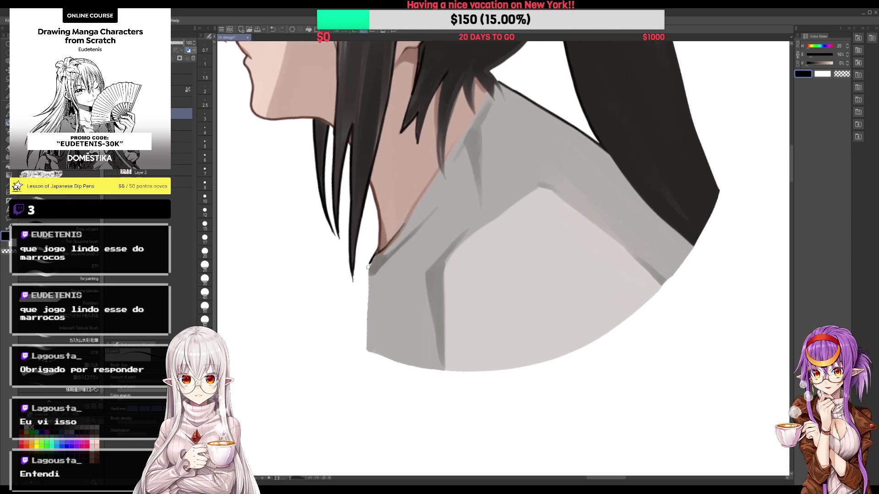
scroll(375, 219, down, 1)
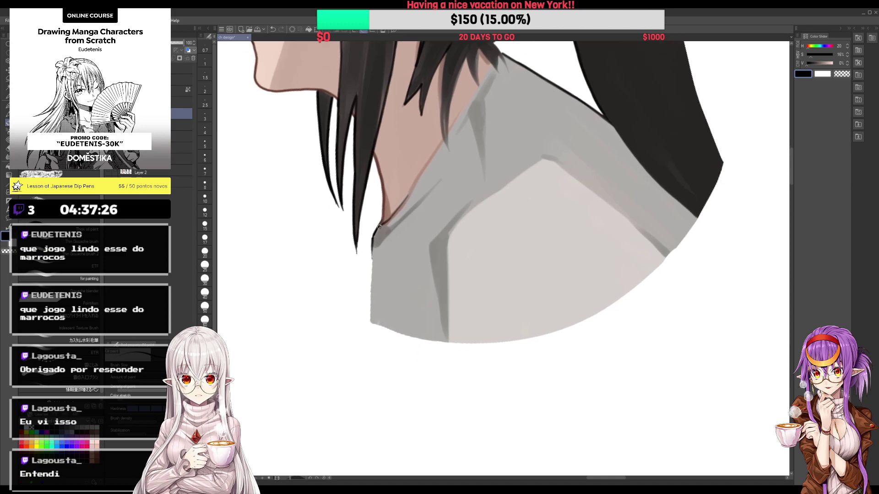
drag(373, 238, 370, 323)
scroll(370, 323, up, 3)
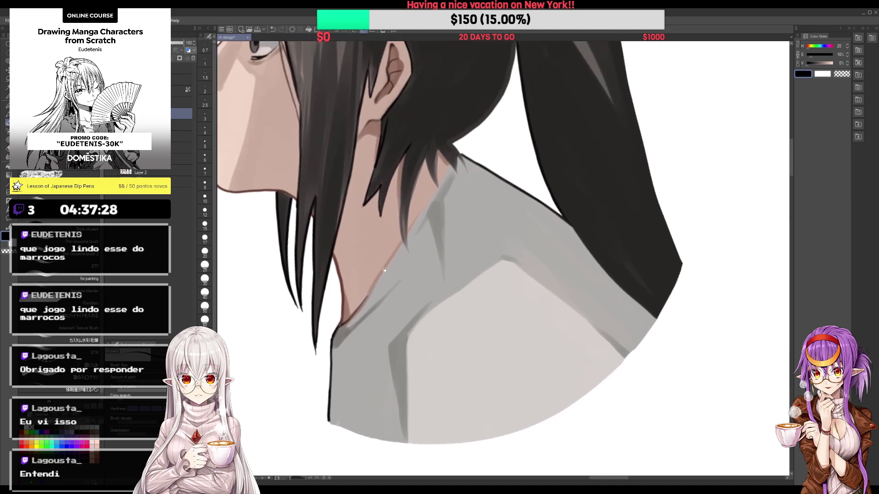
mouse_move(408, 151)
mouse_down()
mouse_move(408, 251)
mouse_move(425, 157)
mouse_up()
drag(366, 297, 399, 241)
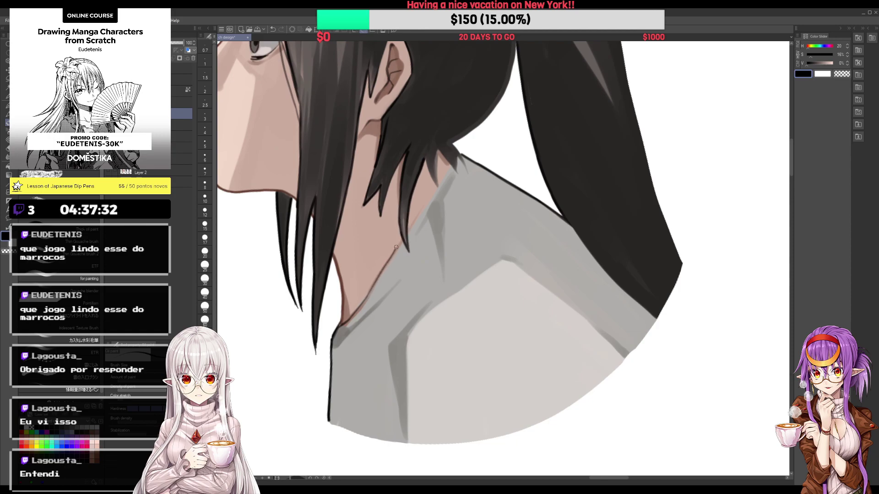
drag(366, 297, 403, 237)
mouse_move(409, 231)
mouse_down()
mouse_move(444, 180)
mouse_move(438, 188)
mouse_move(443, 132)
mouse_up()
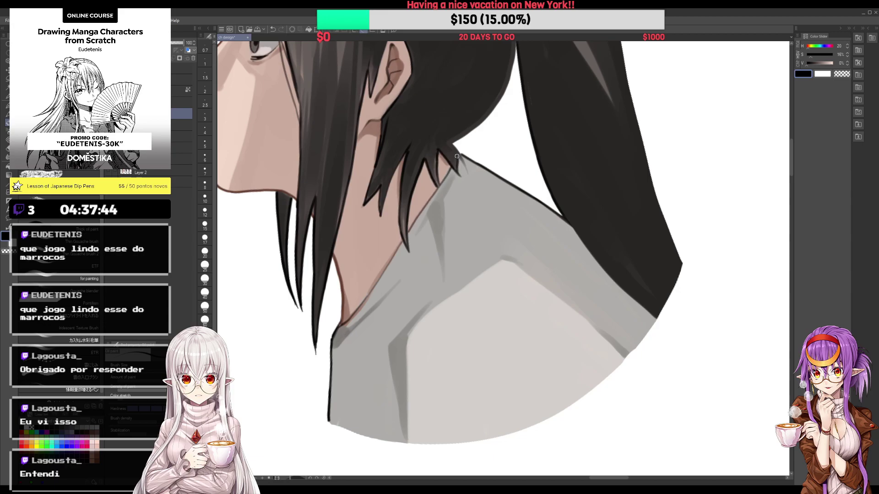
drag(448, 162, 433, 209)
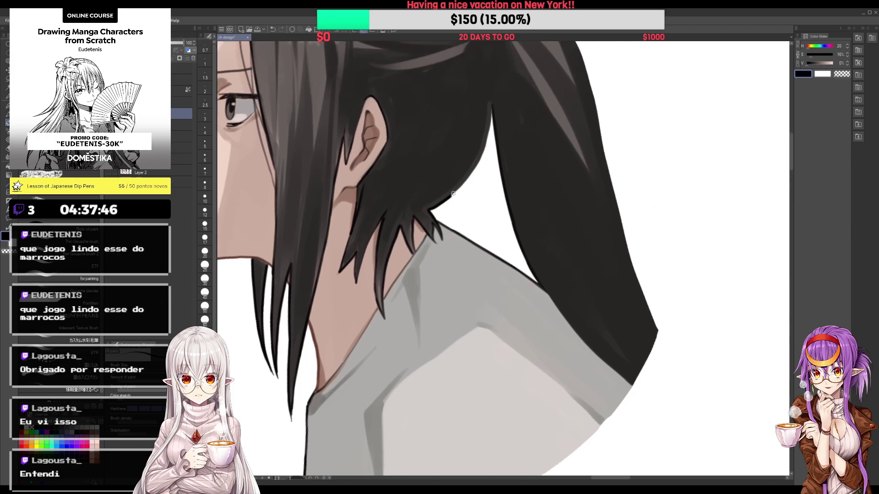
Step: Paint two dark strokes down the back hair over the shoulder
scroll(481, 182, down, 2)
scroll(481, 182, up, 3)
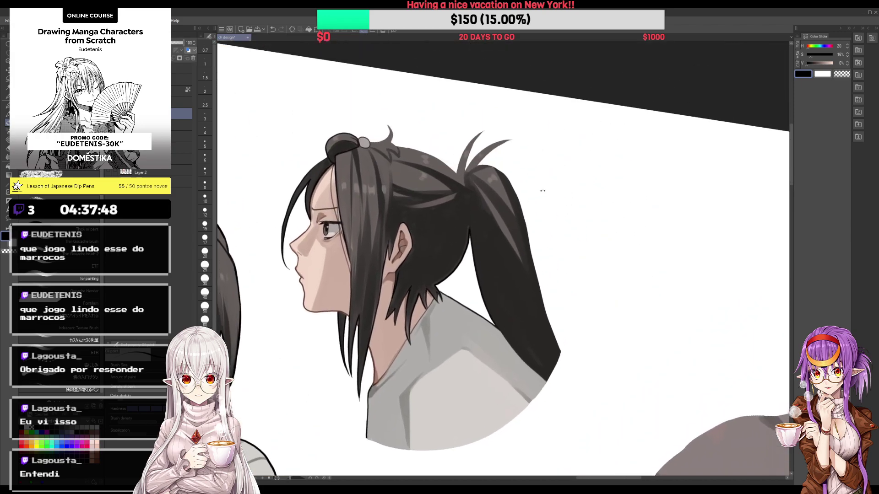
scroll(535, 190, down, 3)
scroll(414, 323, up, 5)
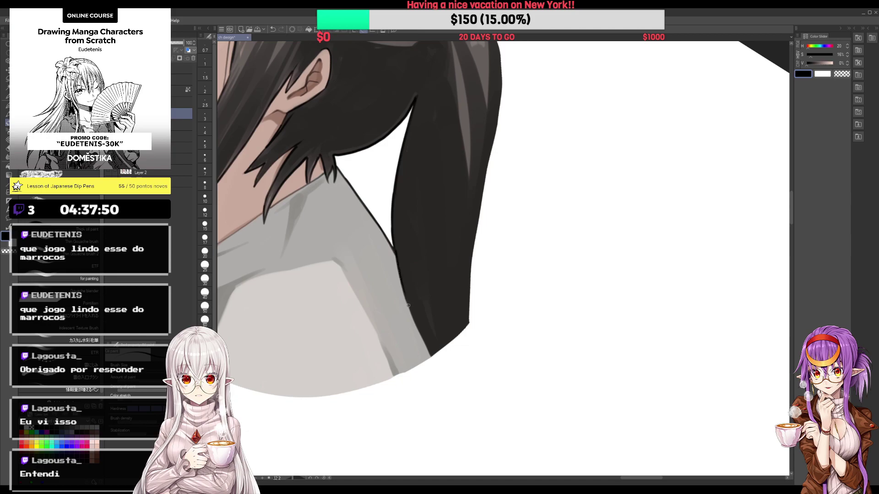
drag(427, 90, 432, 348)
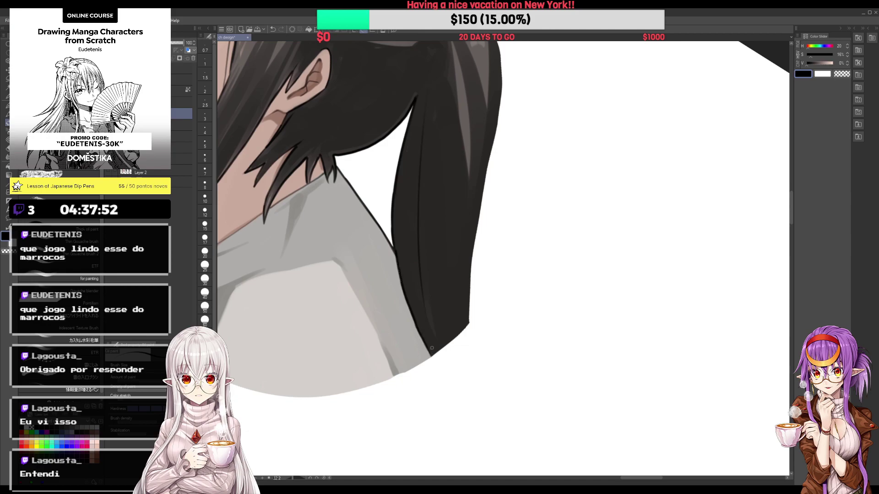
drag(456, 105, 430, 301)
Step: Add darker strokes from the hair tie down to the ear, checking them with undo/redo
scroll(451, 337, down, 3)
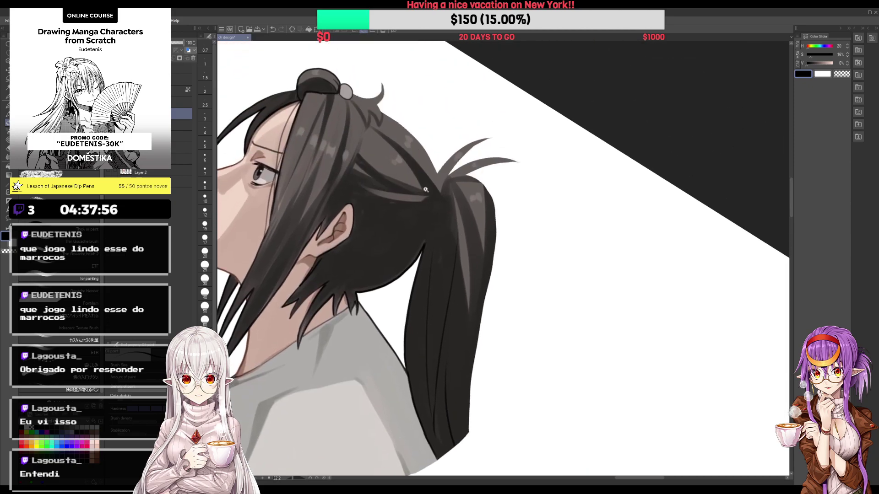
scroll(542, 143, up, 3)
scroll(543, 143, down, 3)
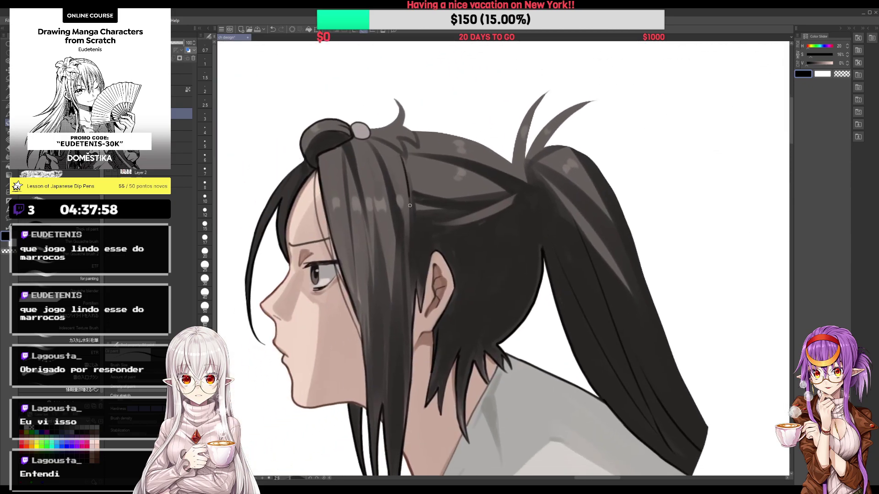
drag(412, 278, 409, 245)
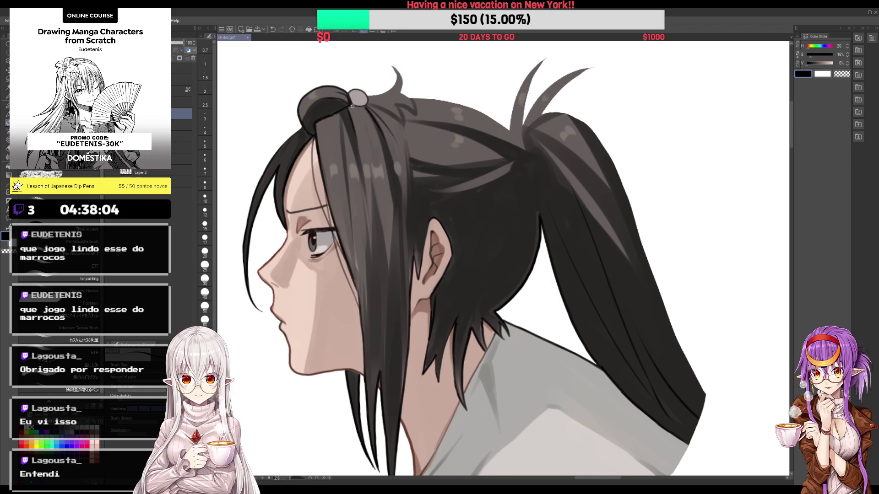
drag(361, 107, 371, 121)
drag(366, 153, 370, 274)
drag(392, 106, 412, 238)
key(ctrl+z)
key(ctrl+z)
key(ctrl+y)
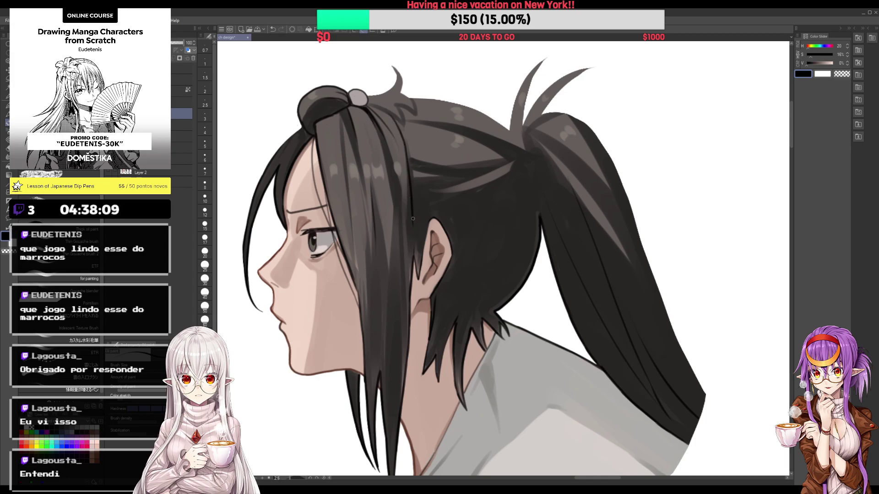
key(ctrl+y)
mouse_move(462, 207)
mouse_down()
mouse_move(357, 197)
mouse_move(357, 231)
mouse_up()
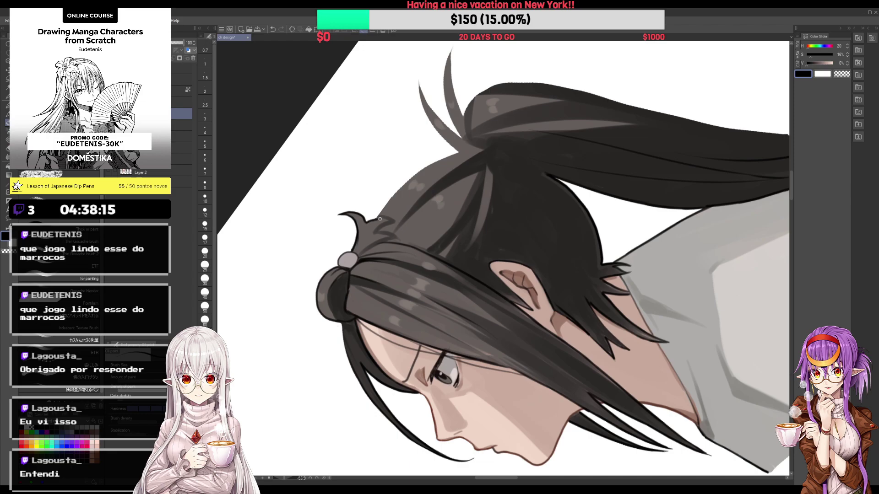
Step: Add a short curl stroke, outline the upper-left hair edge, and pick a dark grey
mouse_move(380, 219)
mouse_down()
mouse_move(397, 237)
mouse_move(362, 256)
mouse_up()
drag(459, 153, 380, 215)
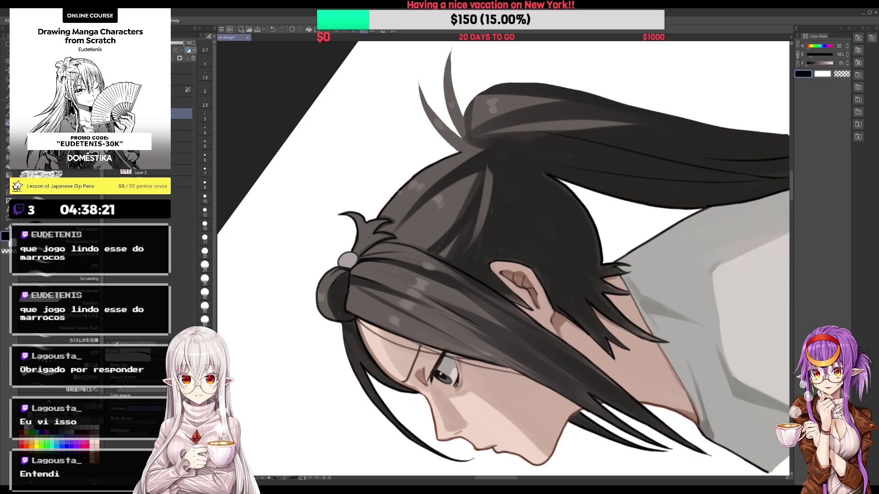
key(ctrl+@)
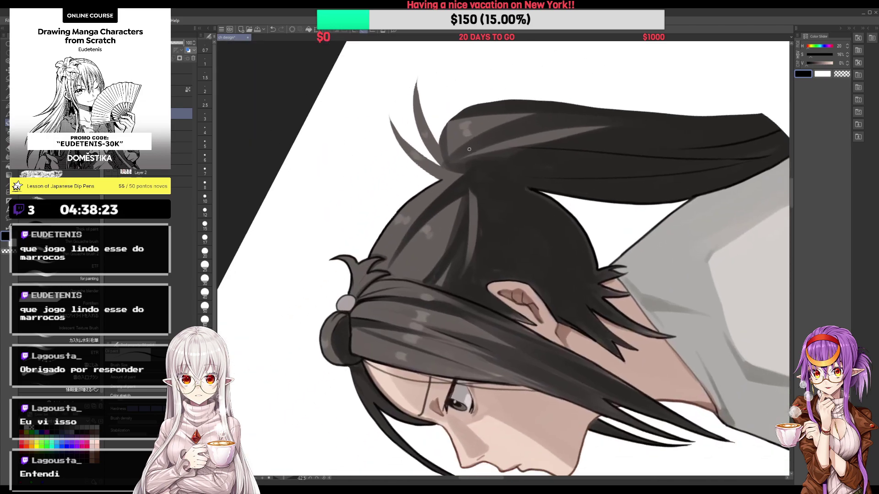
alt+click(469, 150)
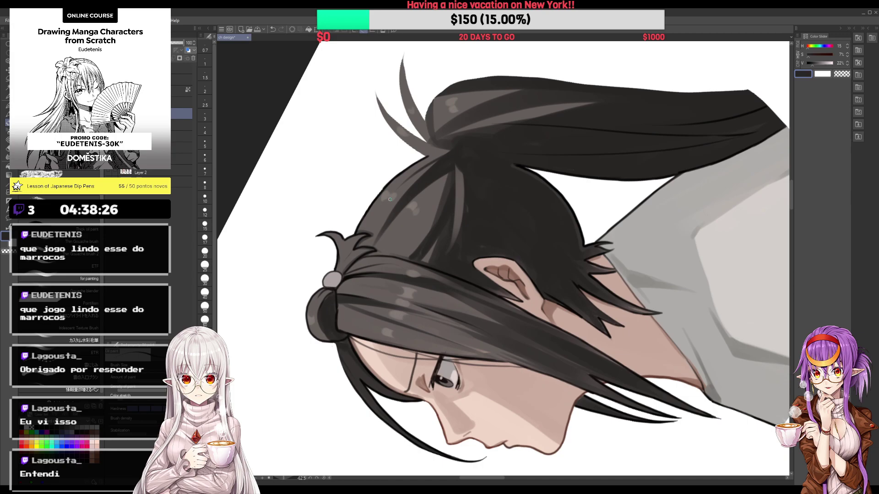
key(ctrl+@)
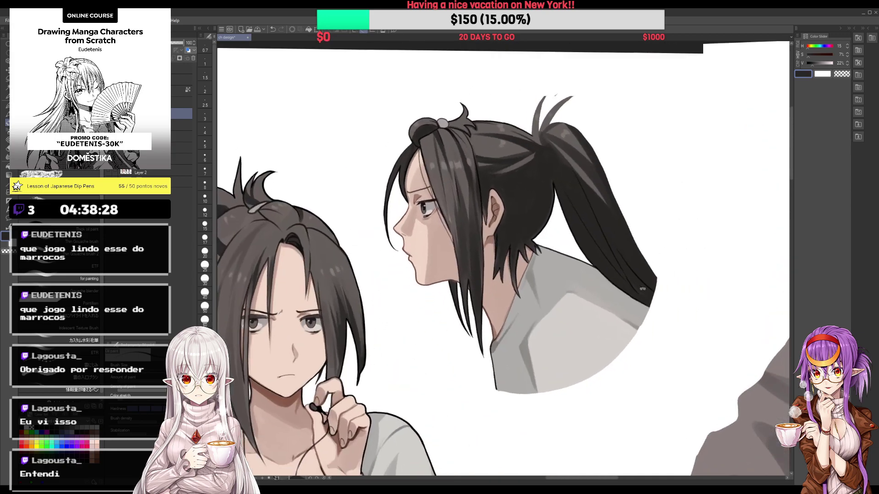
drag(643, 289, 583, 219)
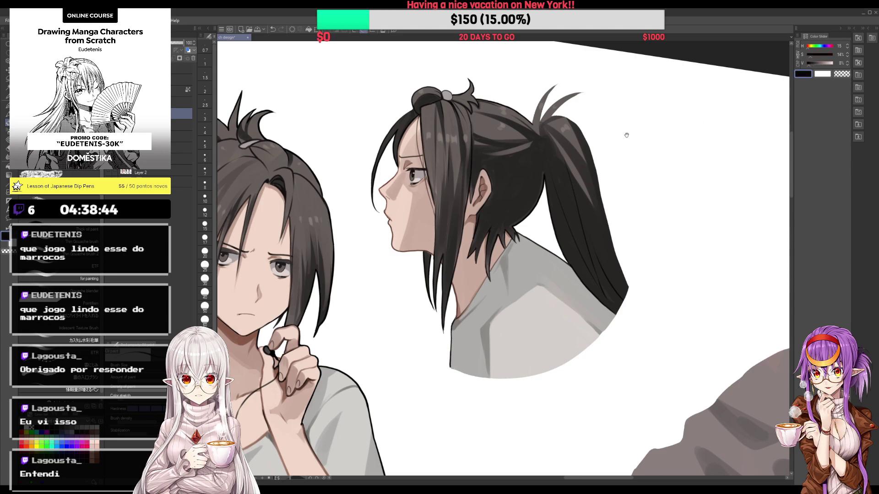
Step: Thicken the ponytail's left outline and darken its upper strands
scroll(718, 103, up, 1)
scroll(469, 152, up, 1)
scroll(476, 174, down, 2)
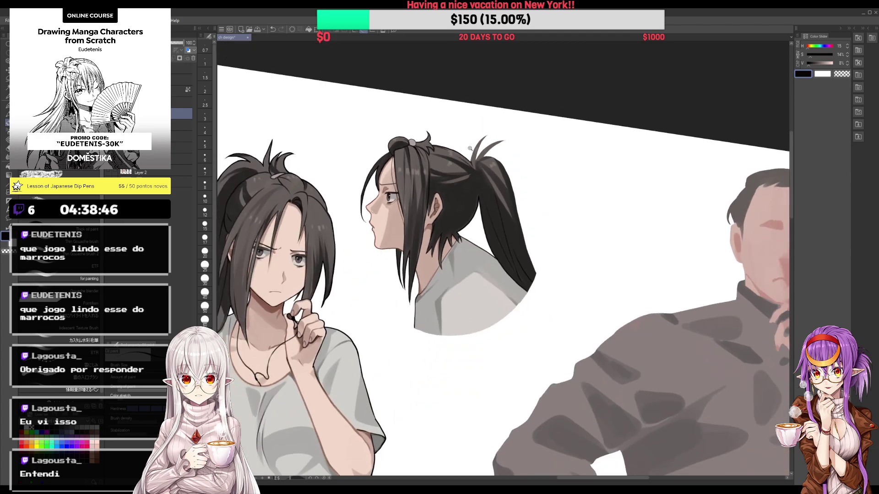
scroll(473, 143, up, 2)
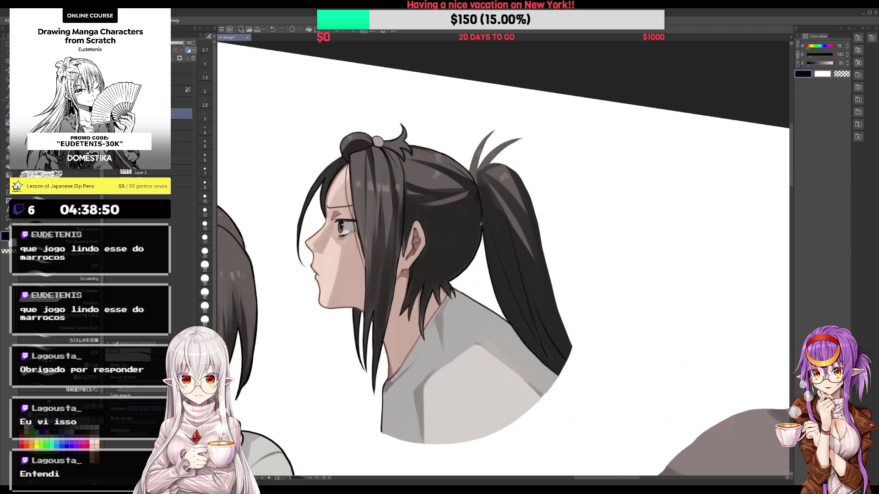
key(e)
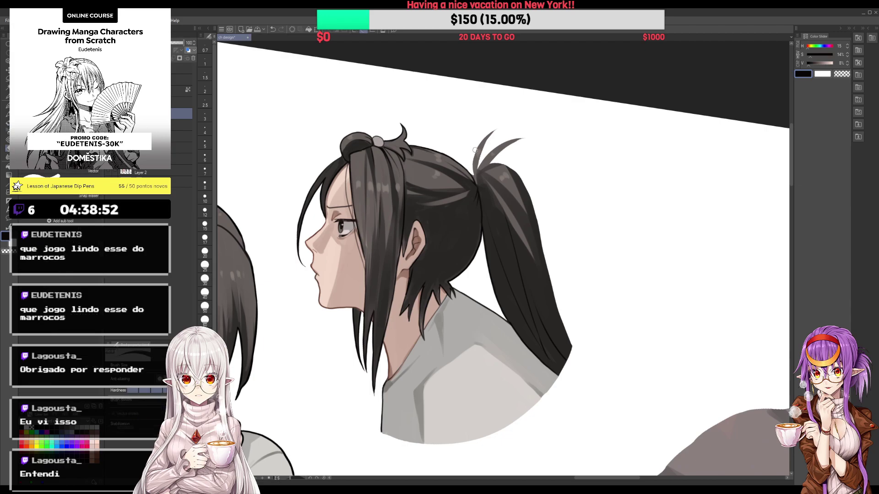
key(b)
scroll(475, 177, up, 2)
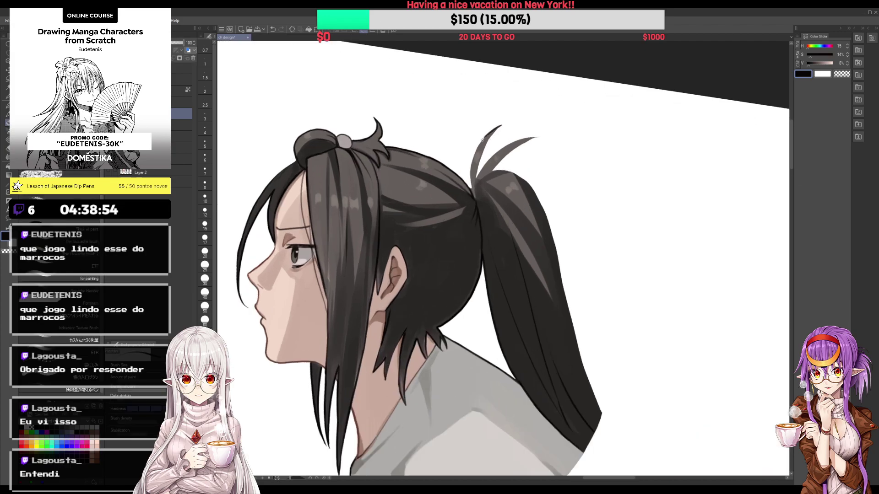
drag(477, 149, 472, 190)
drag(497, 128, 477, 179)
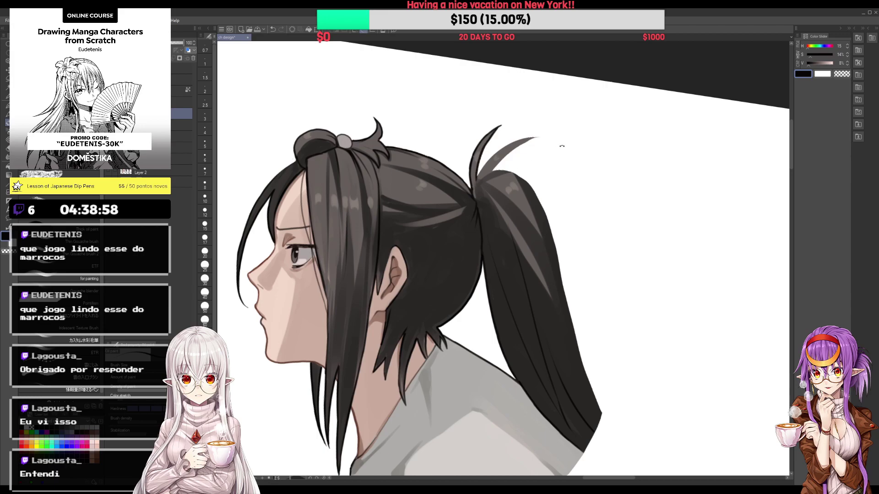
Step: Ink the upright hair strand and redraw the ponytail's upper outline after undoing a stroke
key(minus)
key(minus)
mouse_move(439, 149)
mouse_down()
mouse_move(427, 170)
mouse_move(424, 224)
mouse_up()
drag(433, 166, 430, 211)
key(minus)
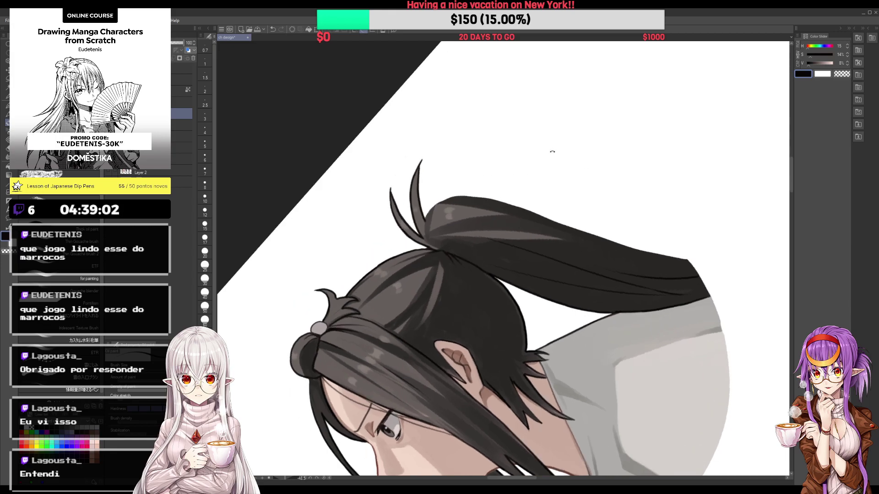
key(minus)
mouse_move(424, 297)
mouse_down()
mouse_move(426, 260)
mouse_move(446, 234)
mouse_move(526, 180)
mouse_up()
key(ctrl+z)
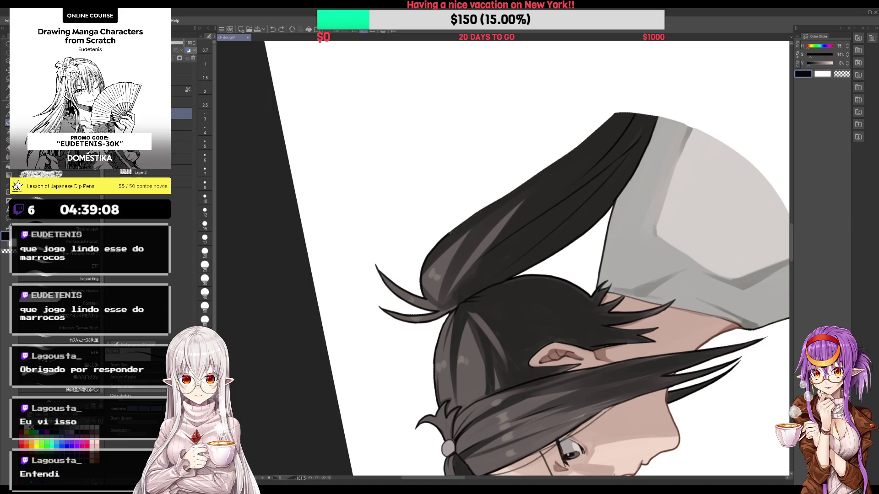
drag(449, 233, 616, 114)
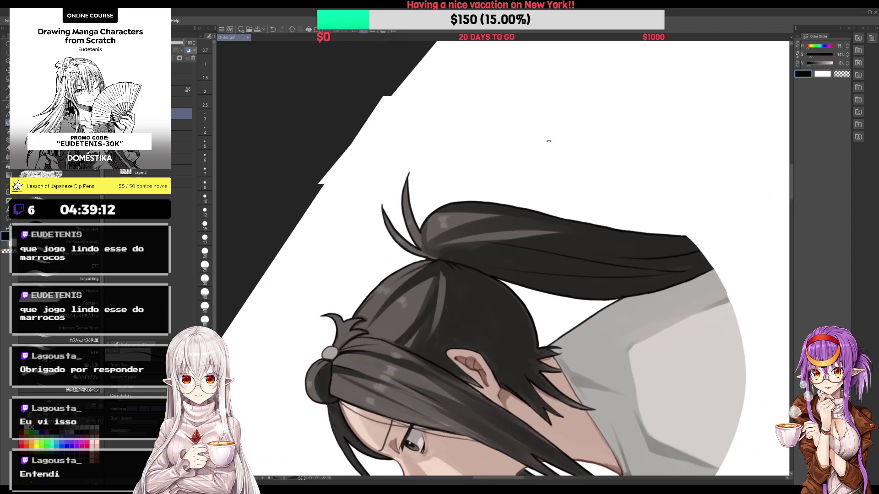
drag(550, 122, 660, 303)
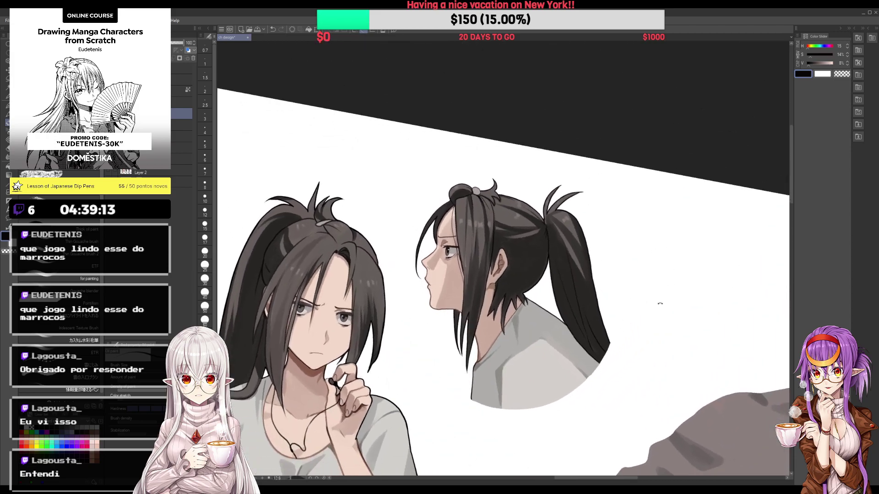
Step: Show the rough sketch layer at opacity 14 and reselect the paint layer below
scroll(595, 229, down, 2)
scroll(576, 215, down, 2)
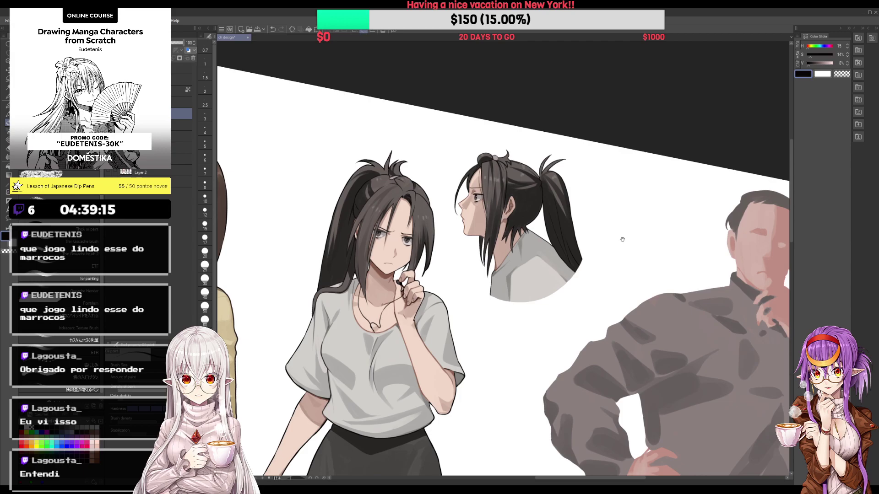
drag(626, 183, 532, 162)
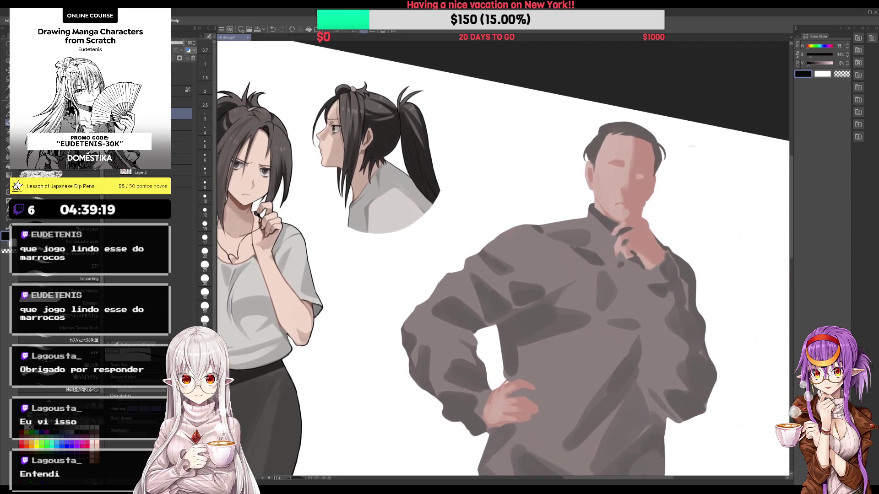
drag(689, 198, 672, 188)
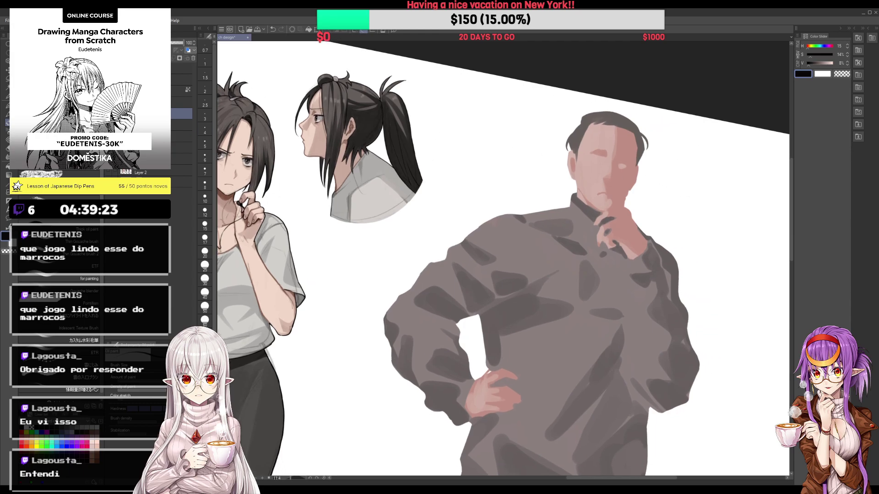
click(111, 68)
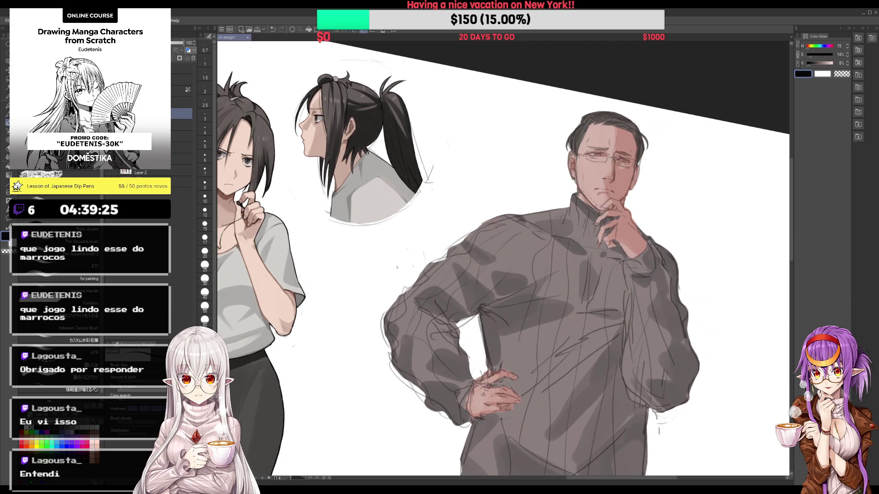
click(181, 68)
click(117, 43)
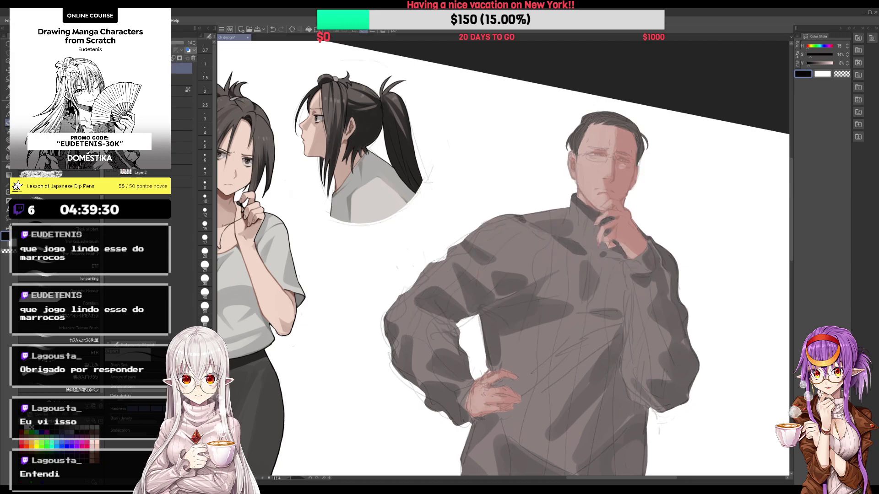
click(137, 79)
Step: Brush black upper-eyelid lines over the man's left and right eyes
drag(491, 117, 340, 118)
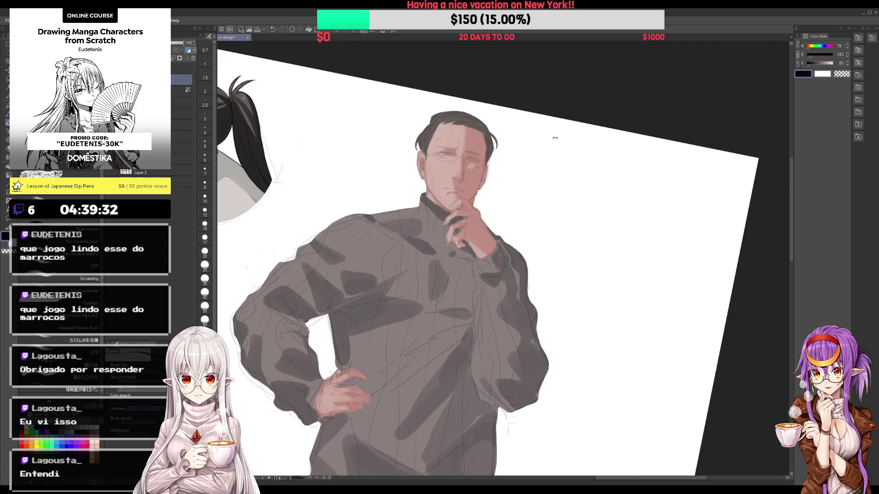
scroll(555, 137, up, 2)
scroll(495, 142, up, 2)
scroll(434, 148, up, 2)
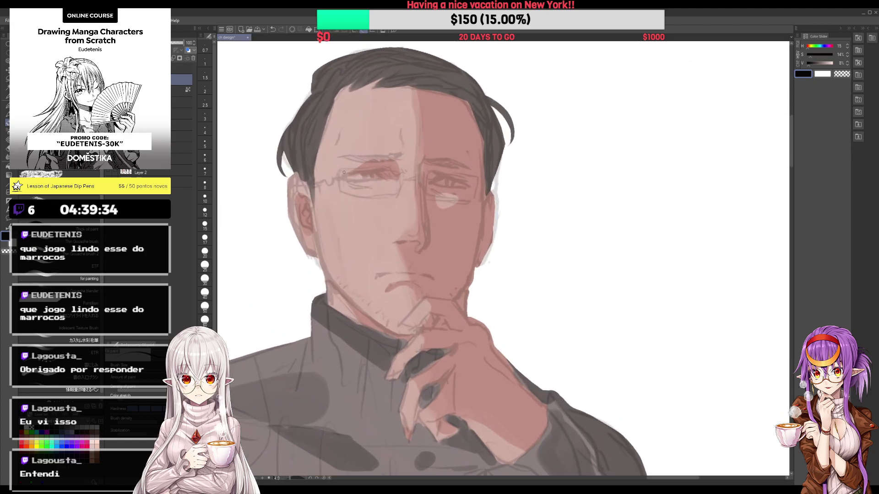
drag(339, 181, 379, 172)
scroll(355, 175, up, 1)
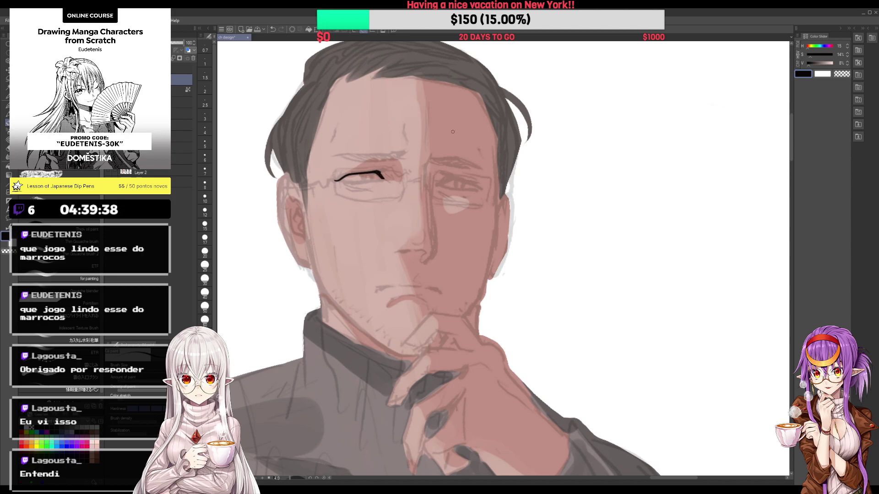
drag(437, 182, 444, 176)
drag(449, 134, 423, 114)
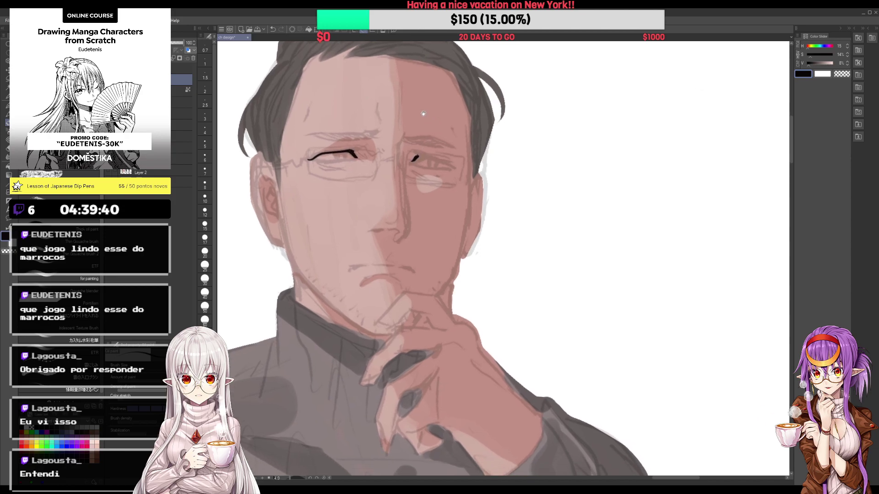
mouse_move(417, 157)
mouse_down()
mouse_move(453, 165)
mouse_move(440, 159)
mouse_up()
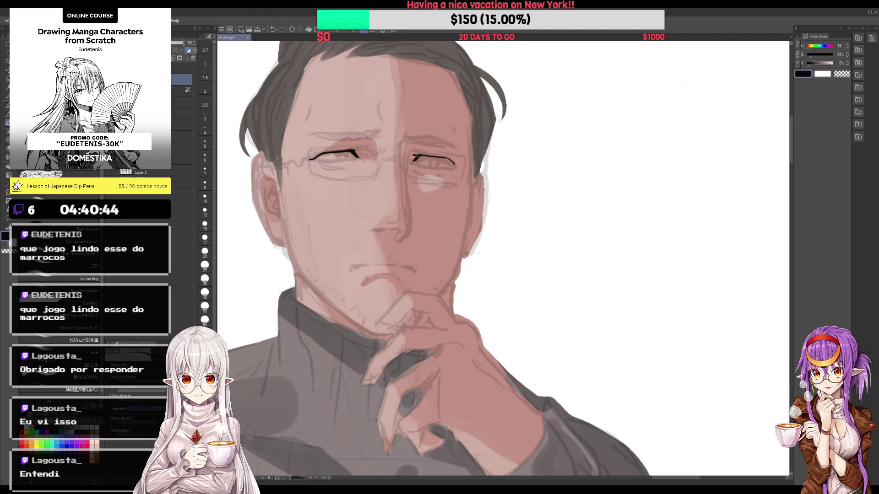
scroll(429, 151, up, 1)
scroll(428, 151, up, 1)
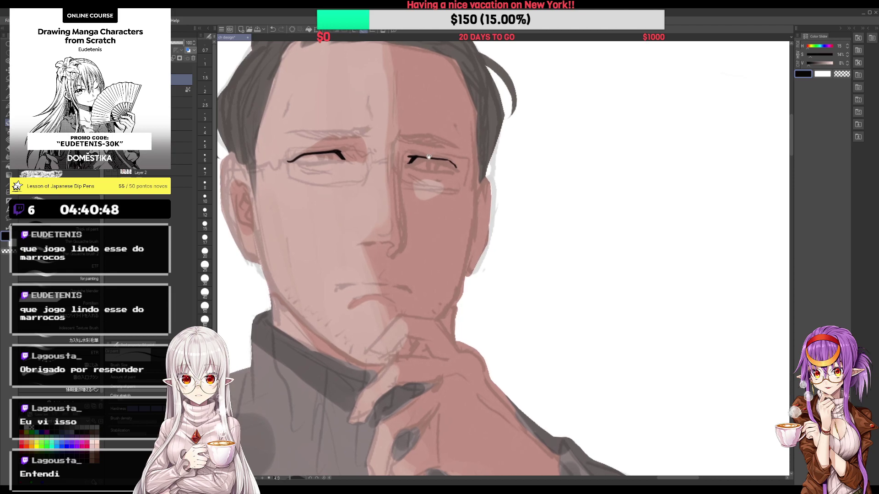
key(ctrl+z)
key(ctrl+z)
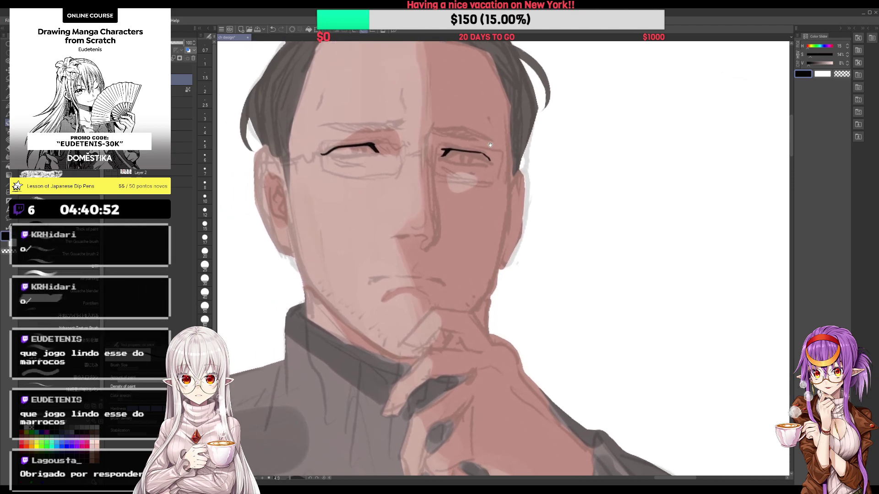
drag(451, 161, 493, 131)
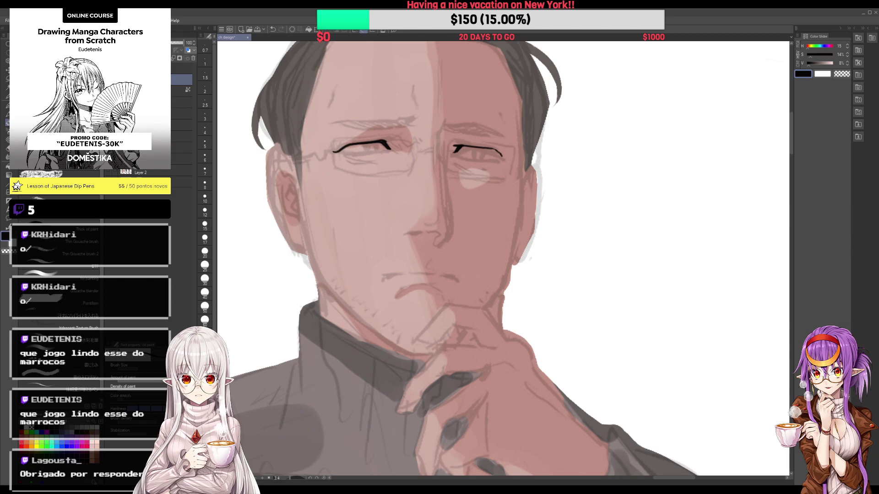
Step: Thicken the right upper lid, add lower lid lines under both eyes, extend the left eye line
drag(424, 83, 402, 112)
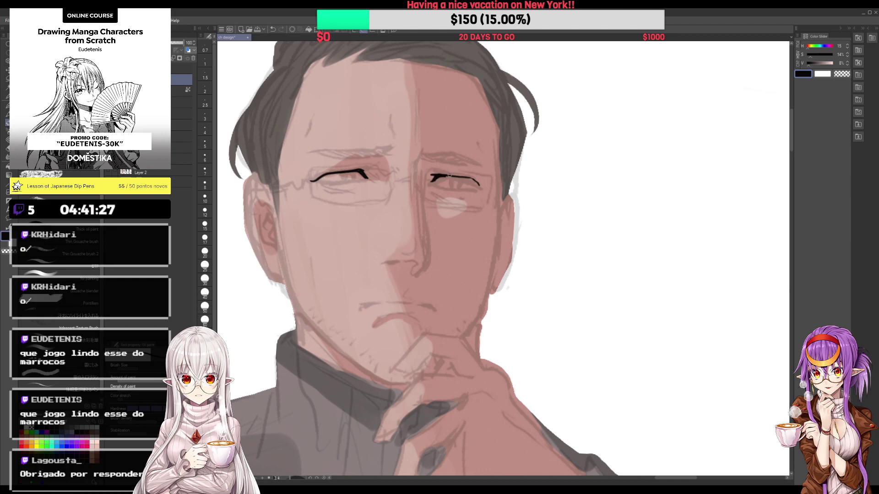
drag(435, 177, 482, 187)
drag(324, 182, 362, 181)
drag(436, 184, 483, 188)
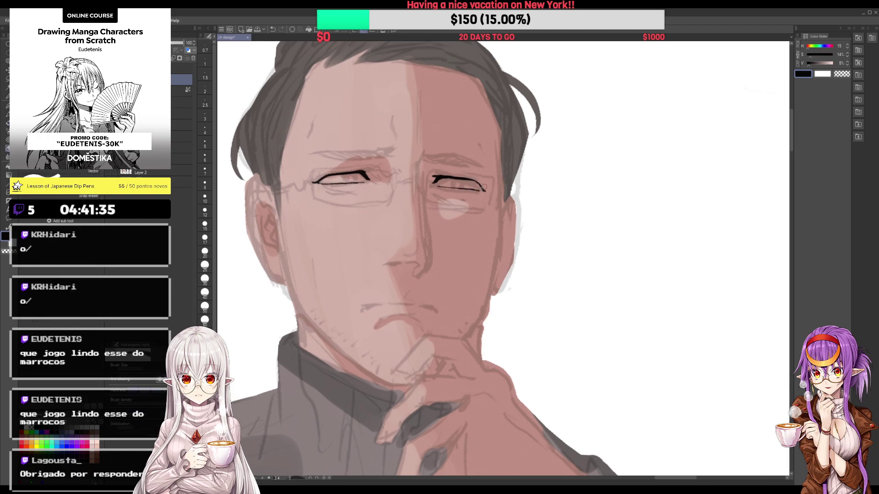
scroll(321, 182, up, 1)
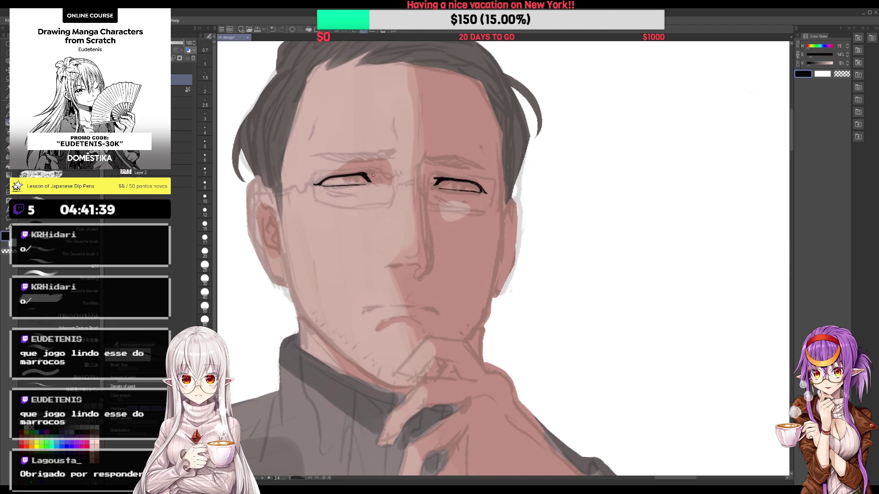
drag(368, 173, 383, 181)
Step: Add a short stroke under the right eye, then darken the left eye outline with Gouache
key(ctrl+0)
key(ctrl+alt+0)
key(minus)
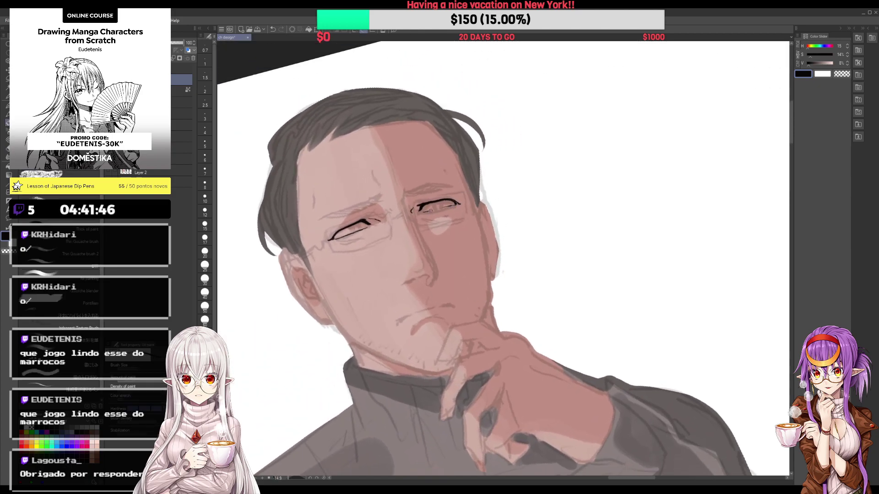
drag(430, 211, 451, 206)
key(ctrl+alt+0)
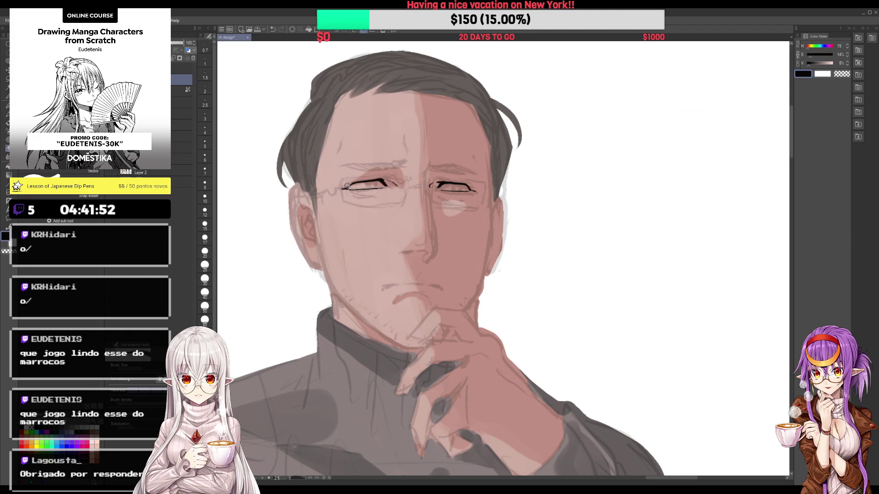
key(b)
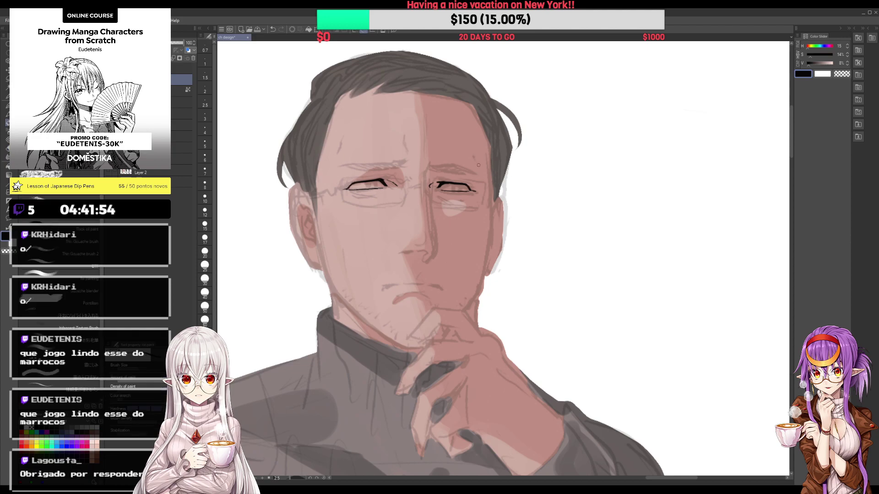
drag(348, 188, 356, 184)
key(e)
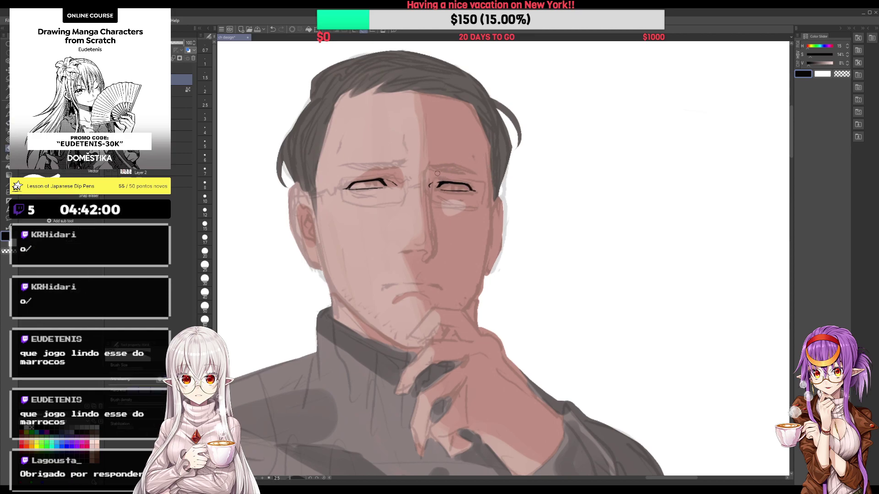
key(b)
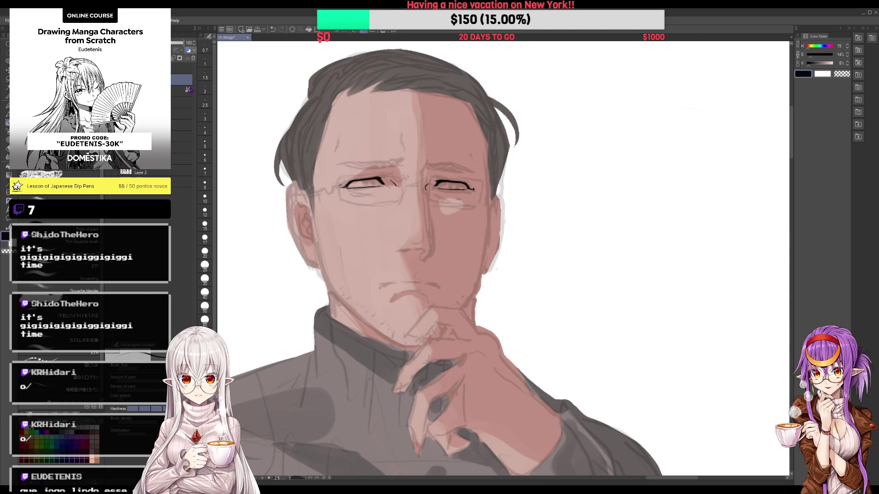
Step: Eyedrop a light grey and paint an iris into the right eye
scroll(414, 104, down, 2)
alt+click(413, 104)
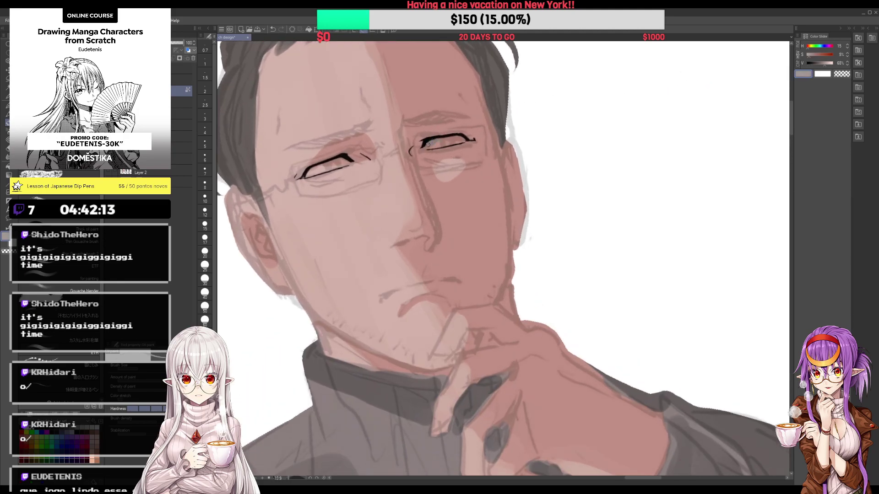
alt+click(716, 82)
drag(437, 141, 466, 140)
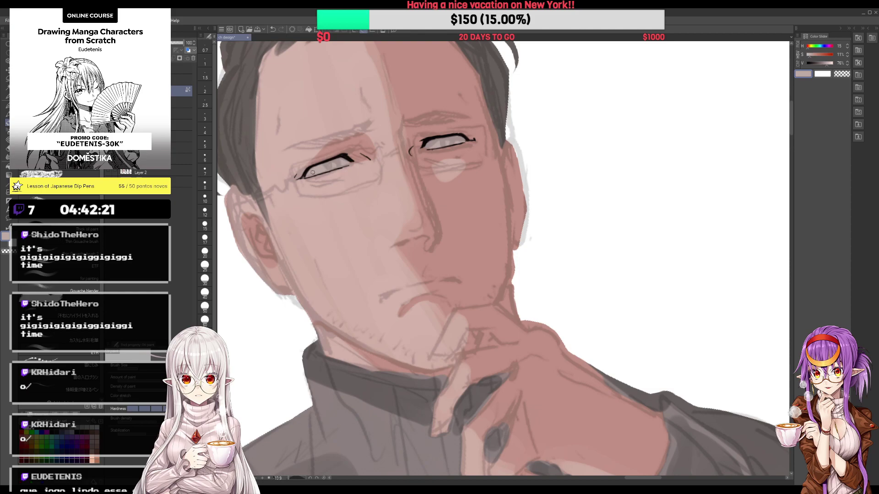
scroll(359, 151, down, 5)
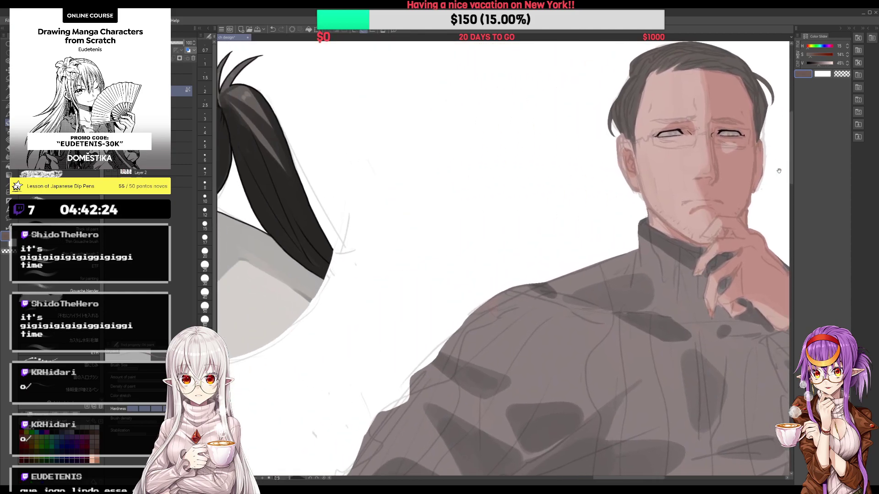
mouse_move(587, 144)
mouse_down()
mouse_move(394, 151)
mouse_move(405, 156)
mouse_up()
scroll(394, 152, up, 3)
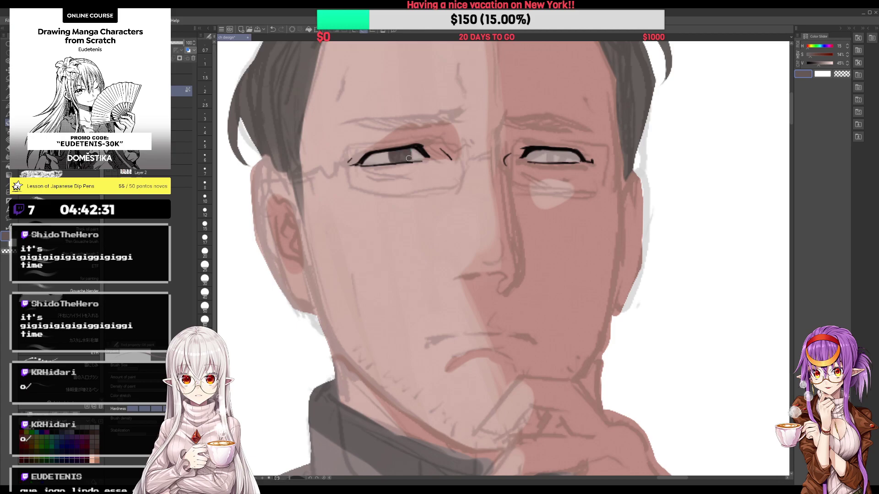
scroll(405, 156, down, 3)
scroll(491, 151, up, 3)
Step: Darken the iris with dark strokes and eyedrop the near-black eye-line colour
mouse_move(492, 147)
mouse_down()
mouse_move(492, 160)
mouse_move(492, 150)
mouse_move(503, 158)
mouse_up()
scroll(499, 156, down, 3)
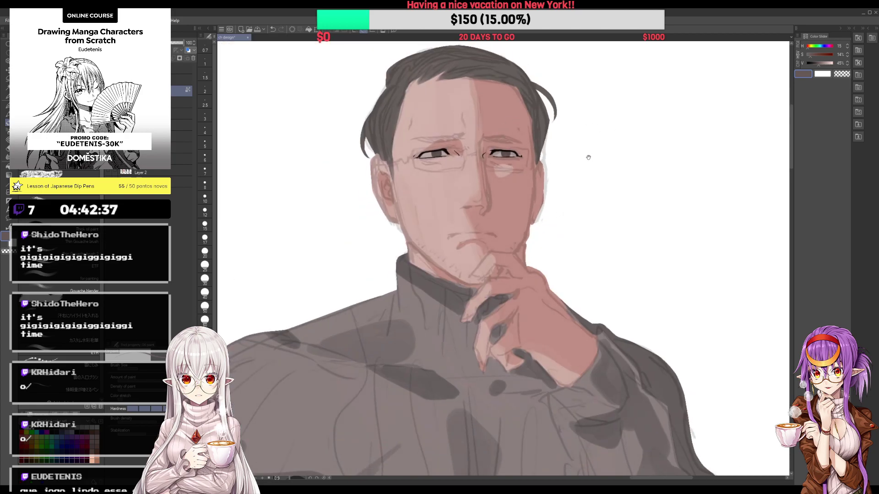
scroll(500, 131, up, 3)
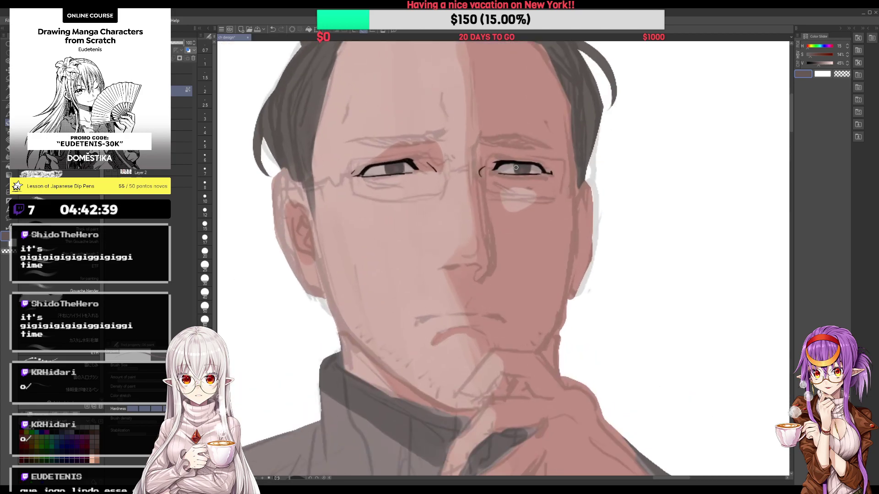
alt+click(404, 171)
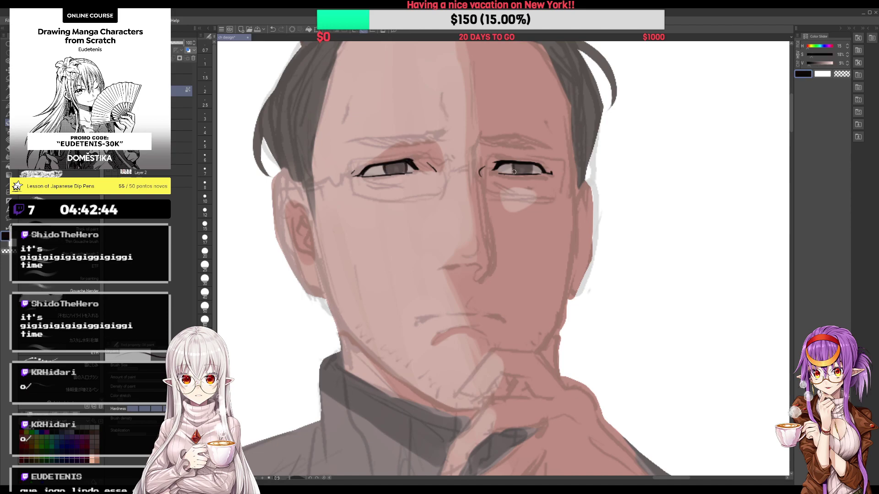
scroll(535, 166, down, 2)
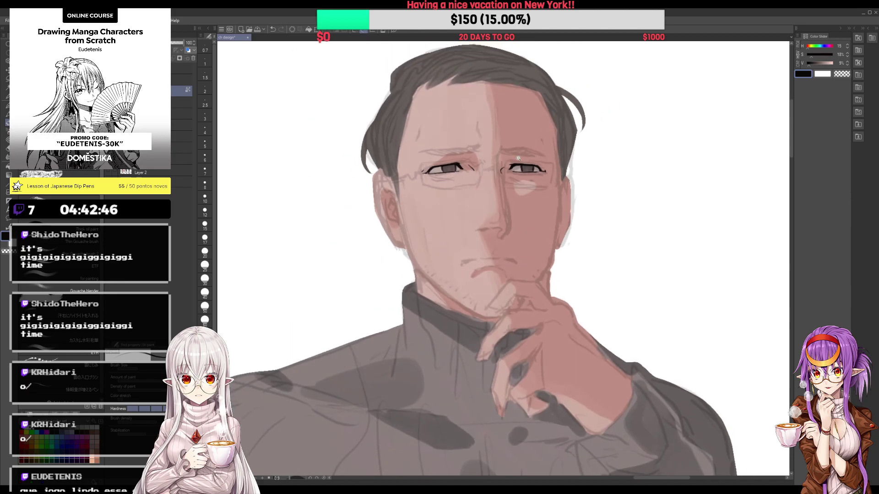
scroll(447, 170, up, 2)
Step: Sample a muted reddish skin tone and shade along the left eye's upper lid
drag(570, 172, 505, 109)
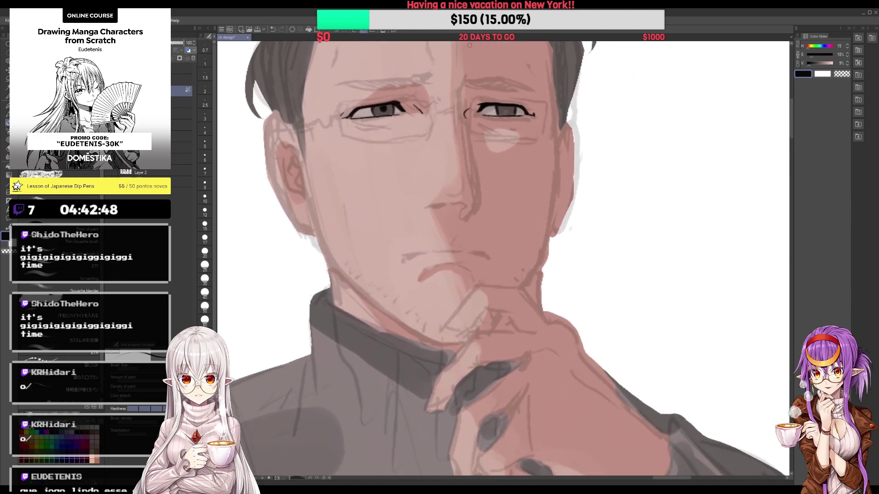
scroll(505, 110, down, 2)
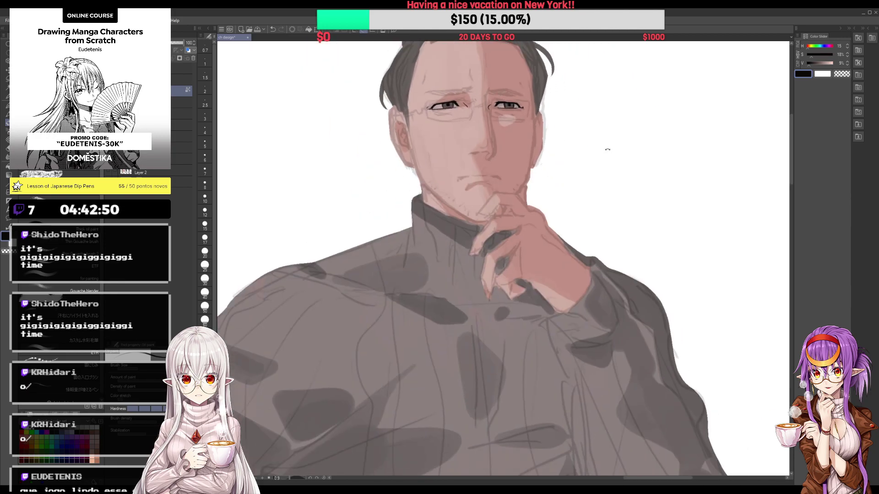
scroll(443, 118, up, 2)
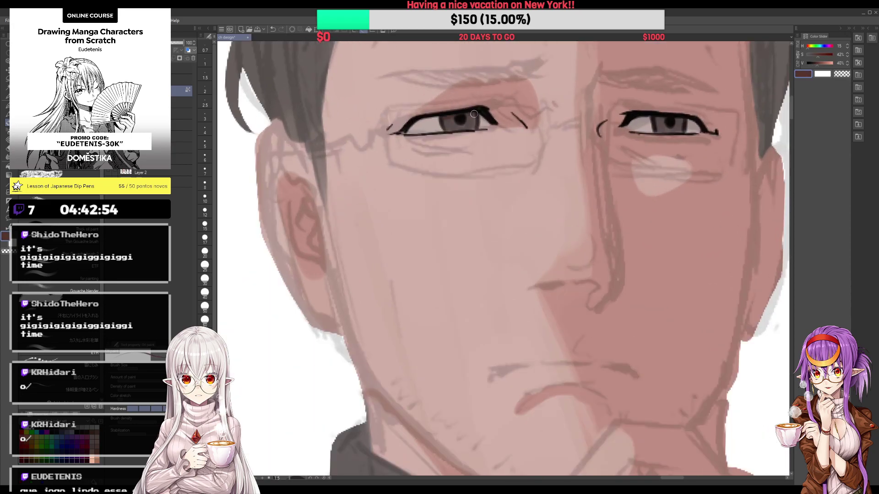
scroll(487, 101, right, 3)
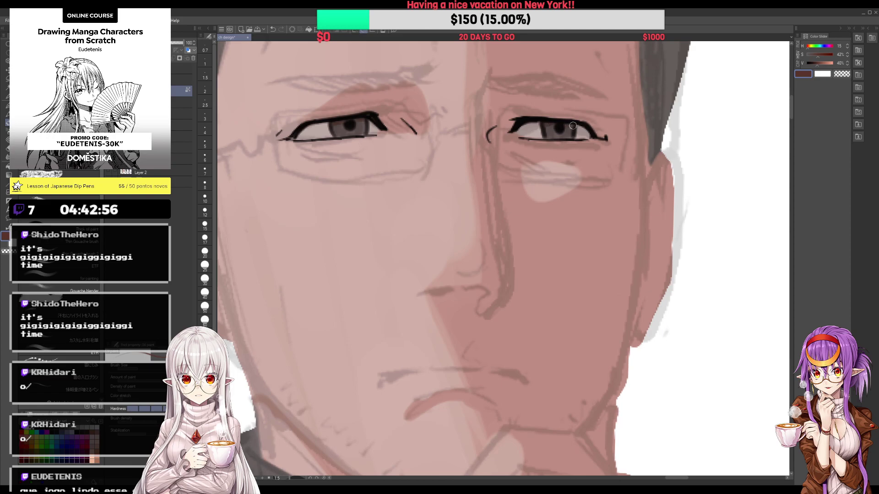
scroll(558, 113, down, 2)
scroll(625, 133, right, 3)
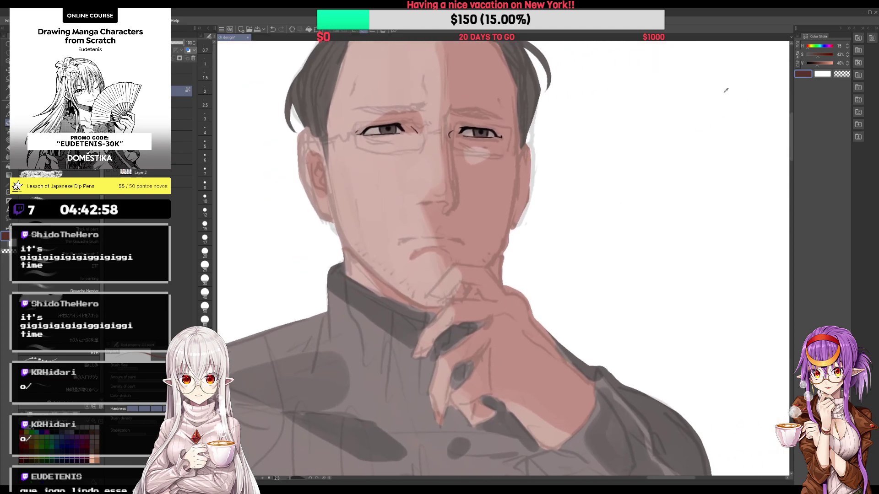
scroll(384, 133, up, 3)
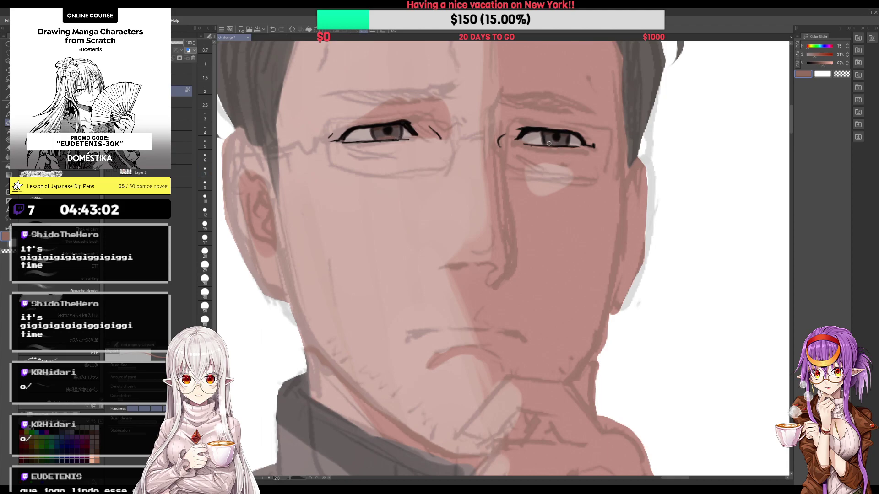
scroll(545, 127, down, 1)
scroll(535, 117, down, 3)
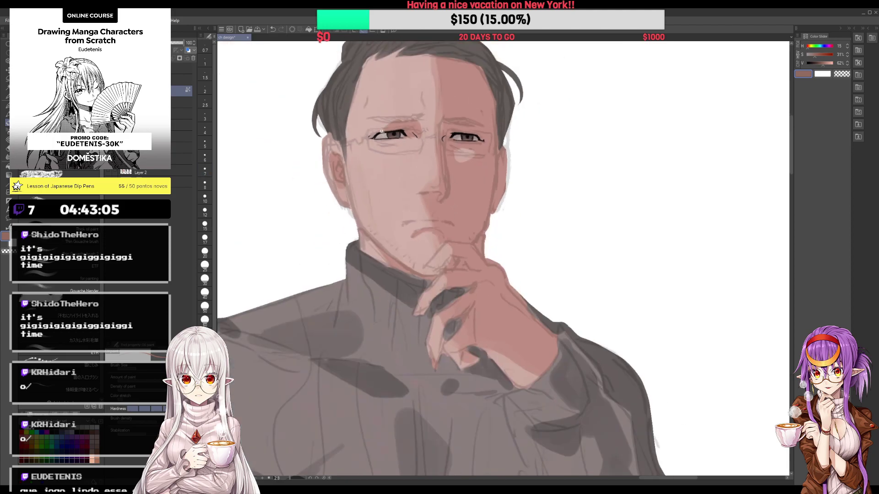
scroll(595, 137, up, 3)
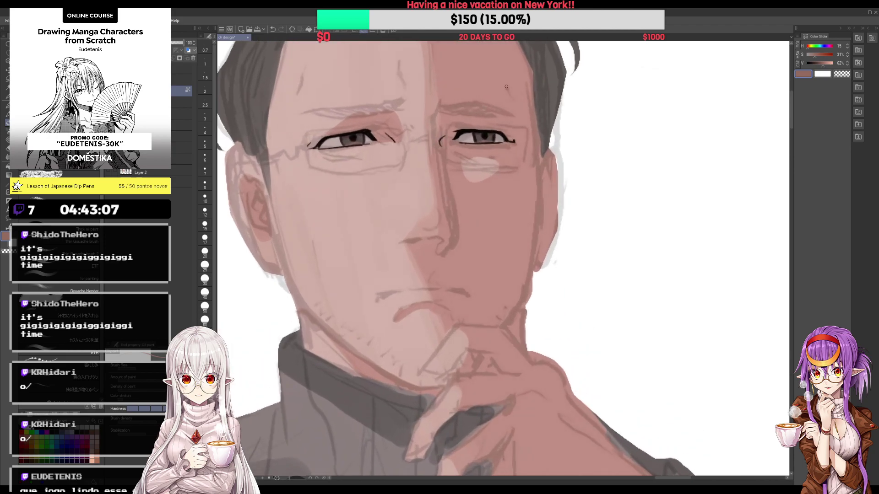
alt+click(467, 130)
scroll(524, 123, up, 1)
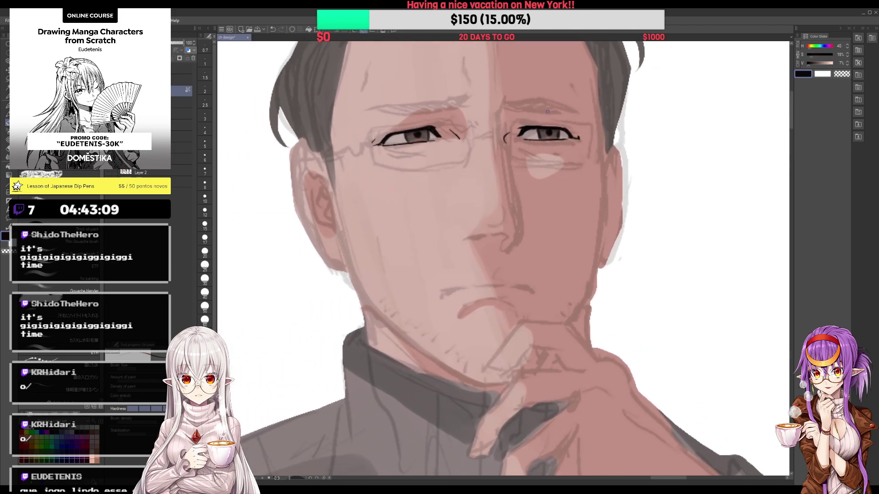
alt+click(459, 118)
alt+click(398, 125)
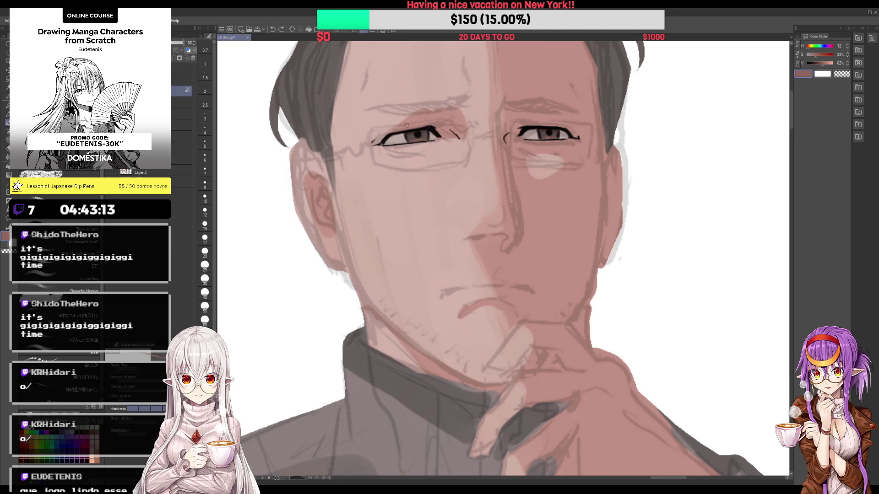
mouse_move(403, 126)
mouse_down()
mouse_move(450, 125)
mouse_move(459, 137)
mouse_up()
scroll(554, 115, down, 3)
scroll(566, 111, up, 2)
scroll(566, 111, up, 2)
Step: Sample a lighter skin tone and soften the brow between the eyes
alt+click(467, 132)
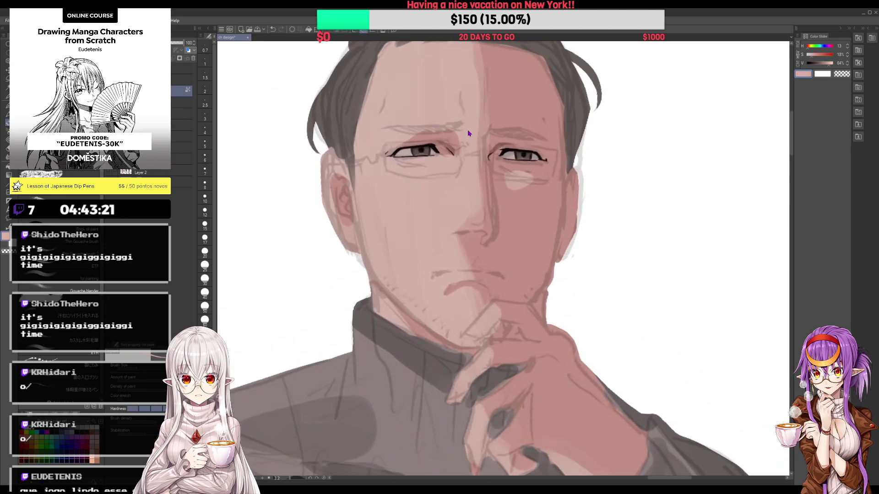
drag(419, 130, 458, 128)
alt+click(505, 118)
scroll(508, 116, down, 2)
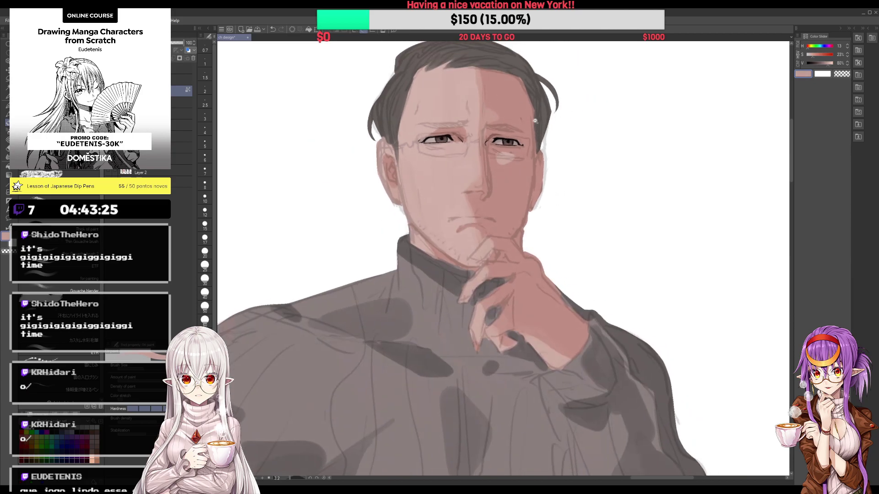
scroll(519, 109, up, 1)
Step: Sample a darker skin tone and shade the nose tip and its right side
drag(573, 188, 545, 147)
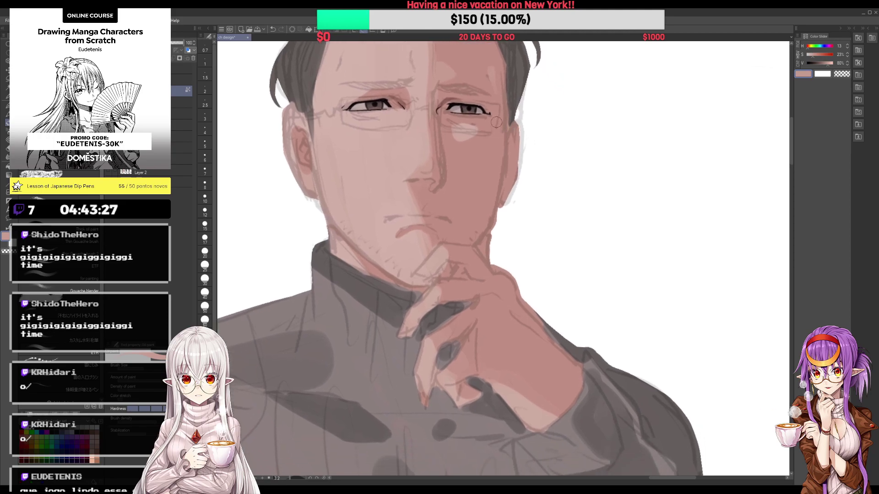
alt+click(424, 137)
scroll(428, 180, down, 2)
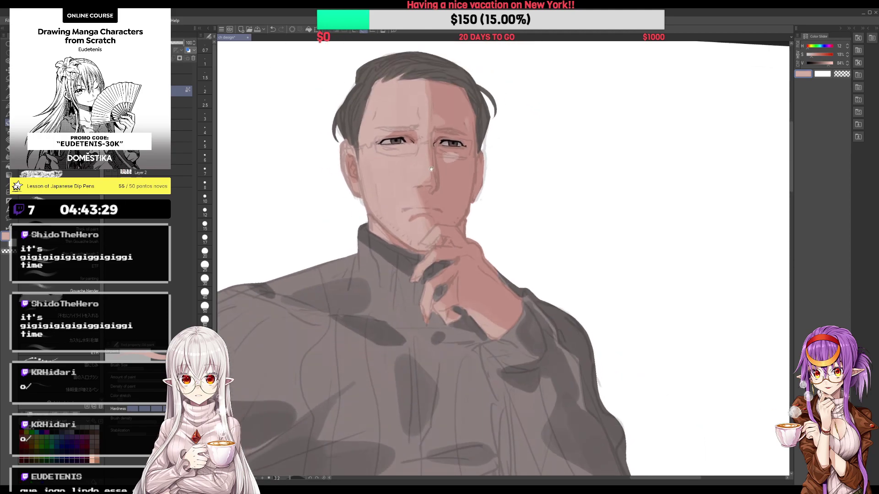
scroll(440, 180, up, 1)
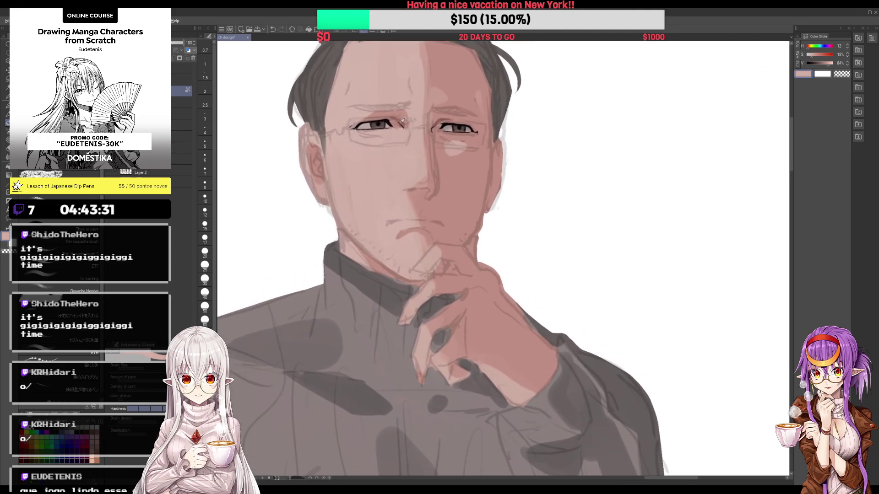
alt+click(433, 125)
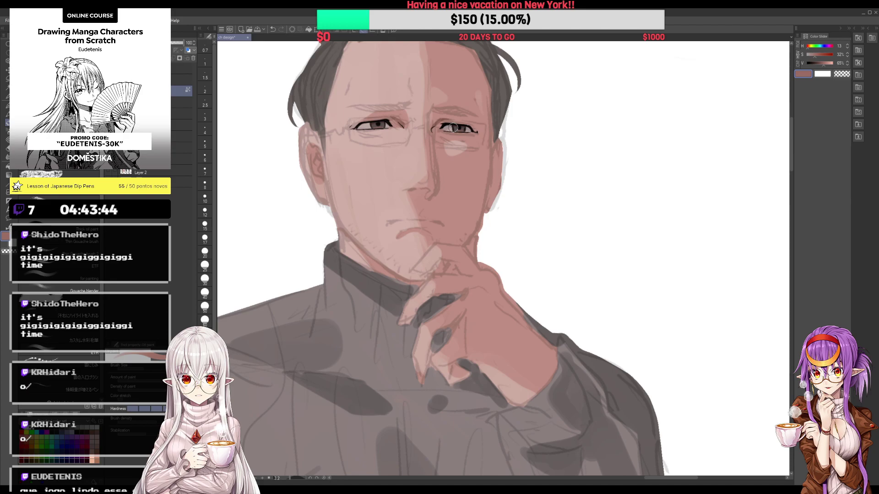
drag(454, 128, 469, 123)
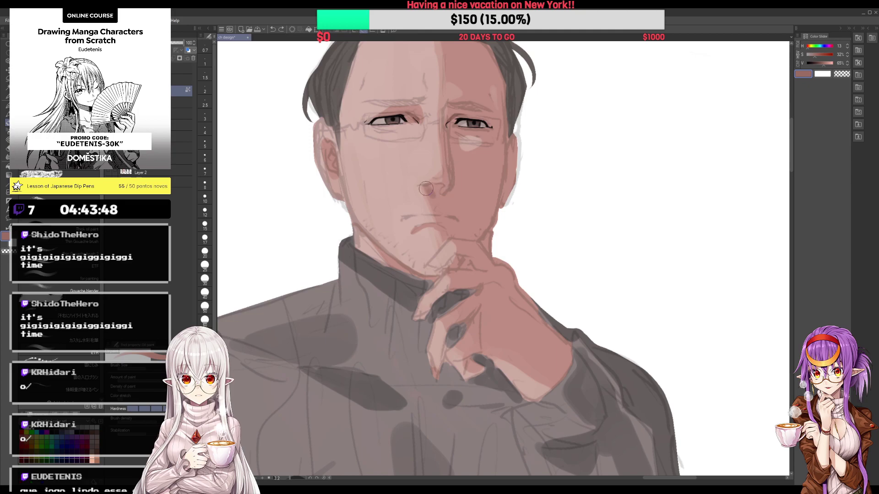
mouse_move(426, 188)
mouse_down()
mouse_move(451, 185)
mouse_move(451, 201)
mouse_move(452, 164)
mouse_up()
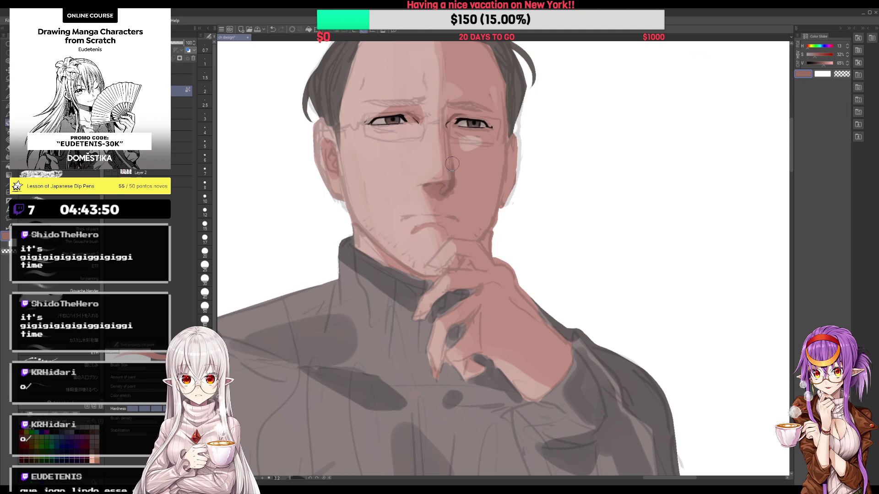
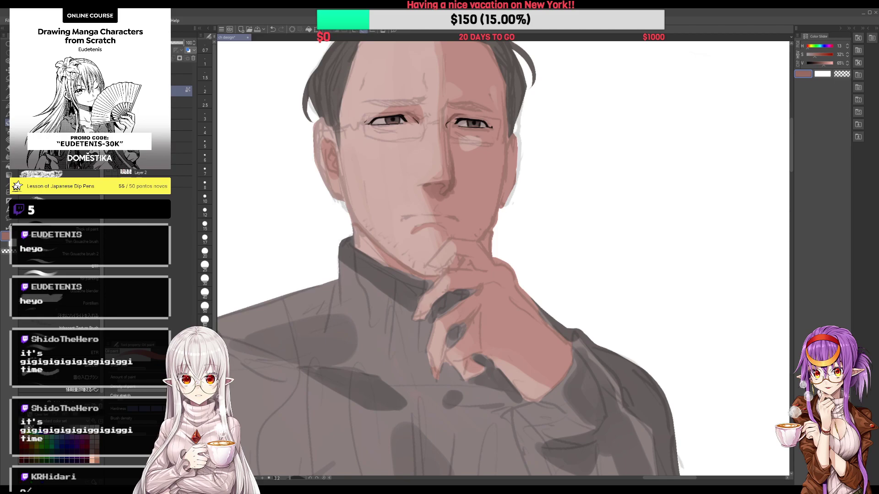
Step: Sample the dark hair colour on the layer above and paint strokes for both eyebrows
mouse_move(474, 85)
mouse_down()
mouse_move(483, 96)
mouse_move(418, 116)
mouse_move(439, 107)
mouse_up()
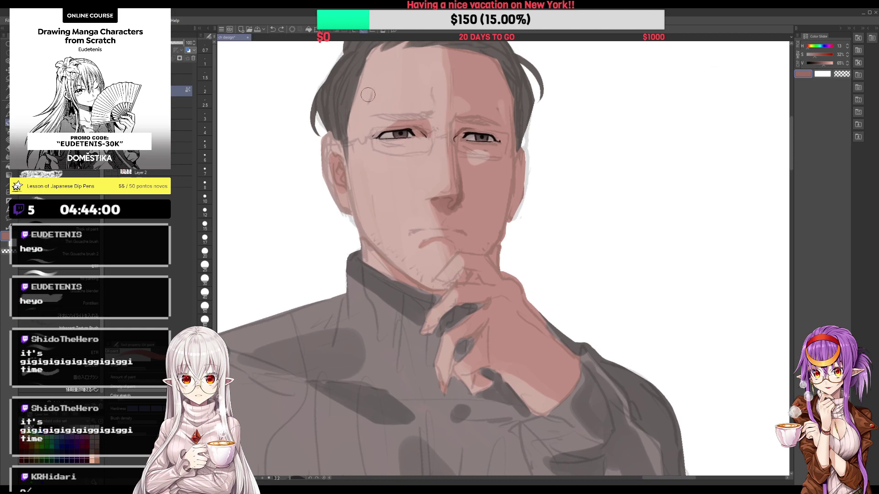
key(alt+bracketright)
alt+click(423, 56)
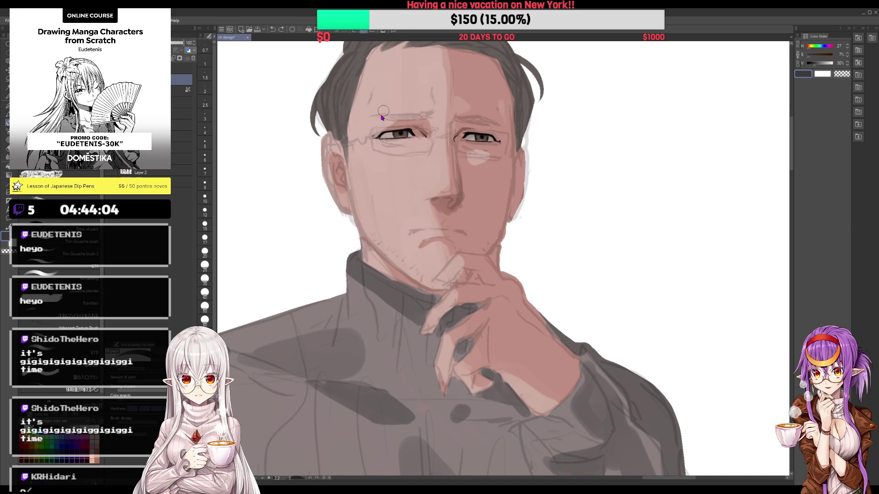
drag(367, 117, 431, 110)
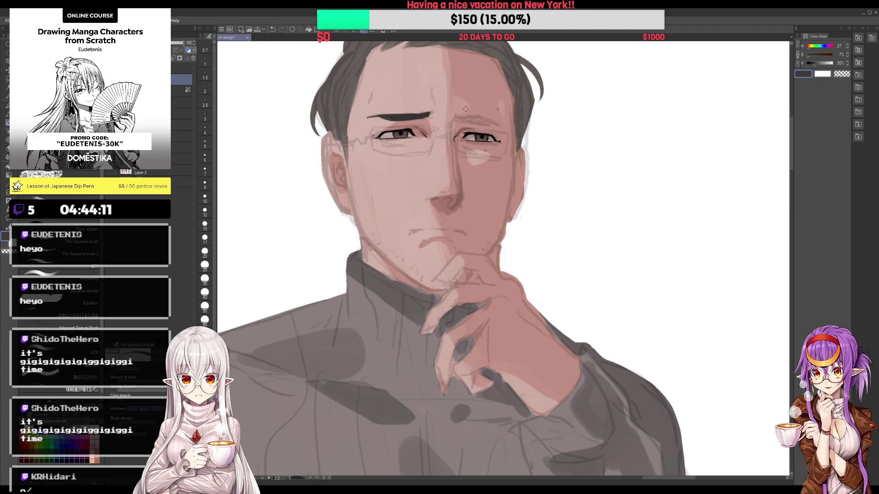
drag(461, 119, 490, 119)
Step: Darken the right eyebrow's outer end and lower edge, and thicken the left eyebrow
key(e)
key(b)
drag(492, 118, 498, 119)
scroll(496, 92, down, 1)
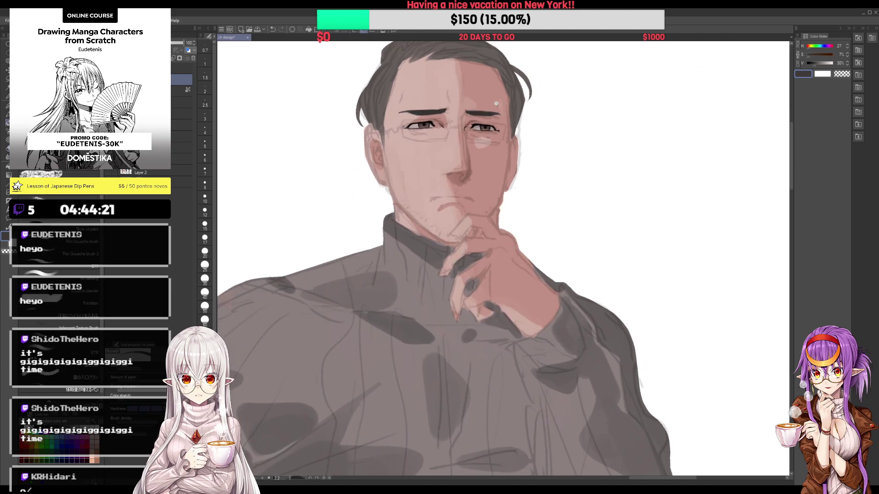
scroll(494, 105, up, 2)
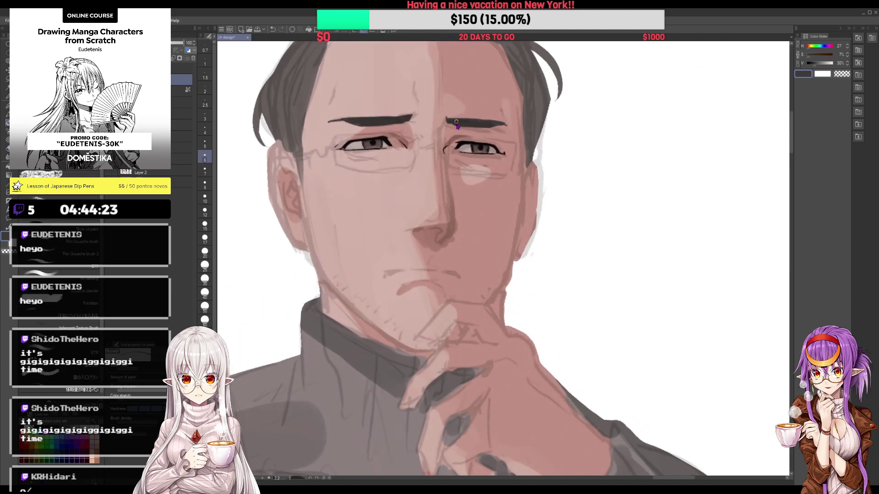
drag(472, 128, 489, 128)
drag(362, 126, 400, 125)
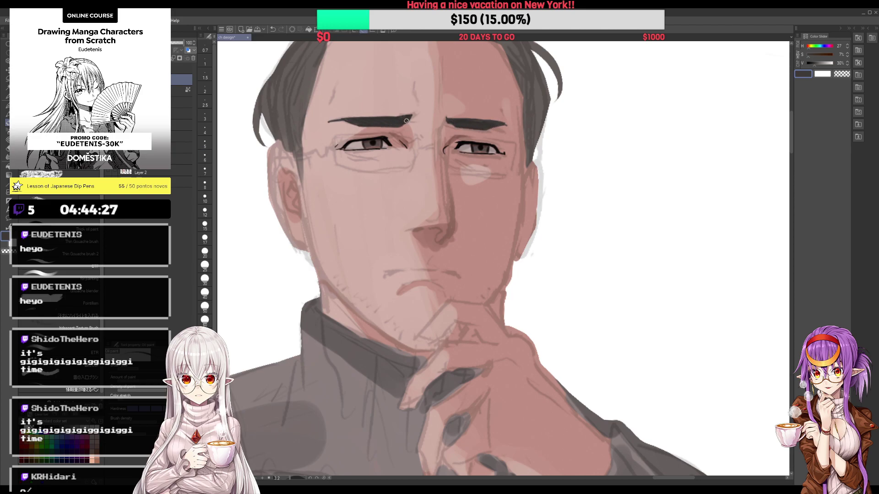
Step: Rotate the view around the face and sample a darker colour for outlining
scroll(406, 120, down, 3)
scroll(431, 119, up, 2)
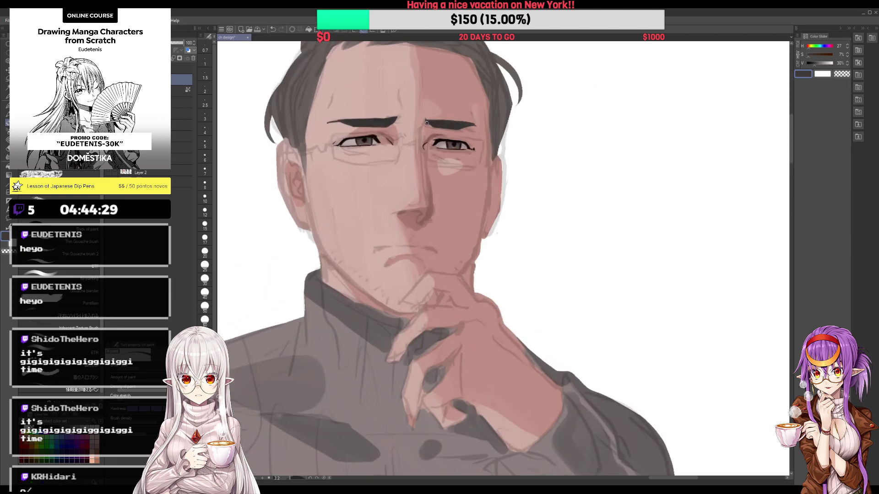
scroll(457, 129, down, 3)
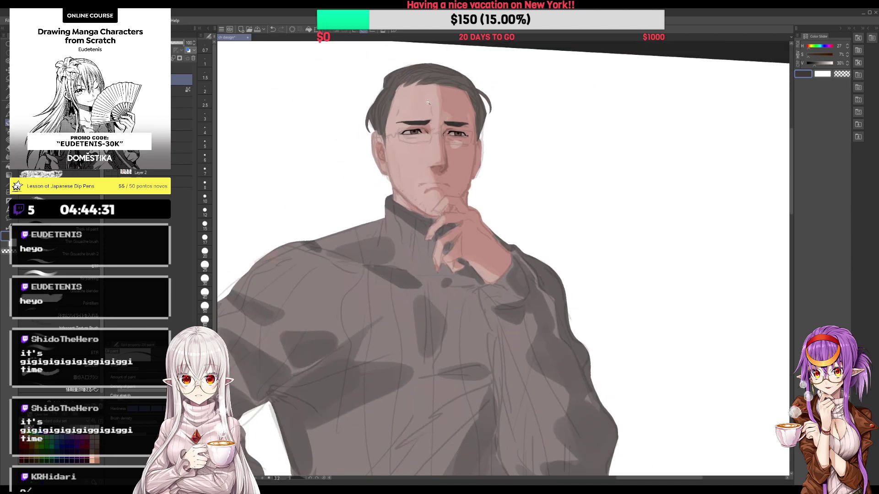
scroll(428, 102, up, 2)
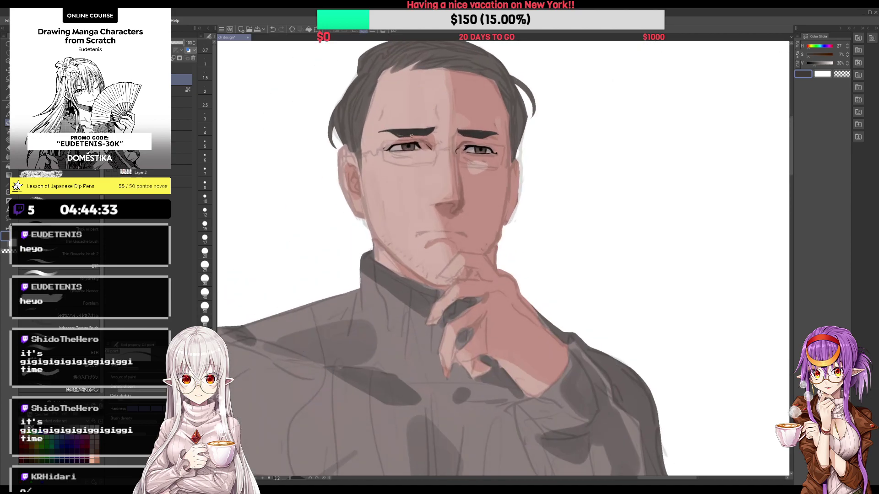
scroll(418, 135, down, 2)
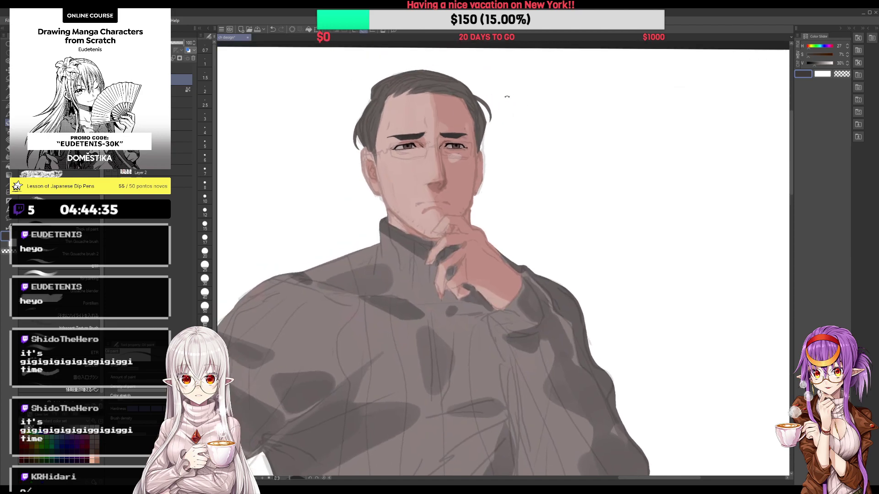
drag(507, 96, 453, 58)
scroll(448, 92, up, 1)
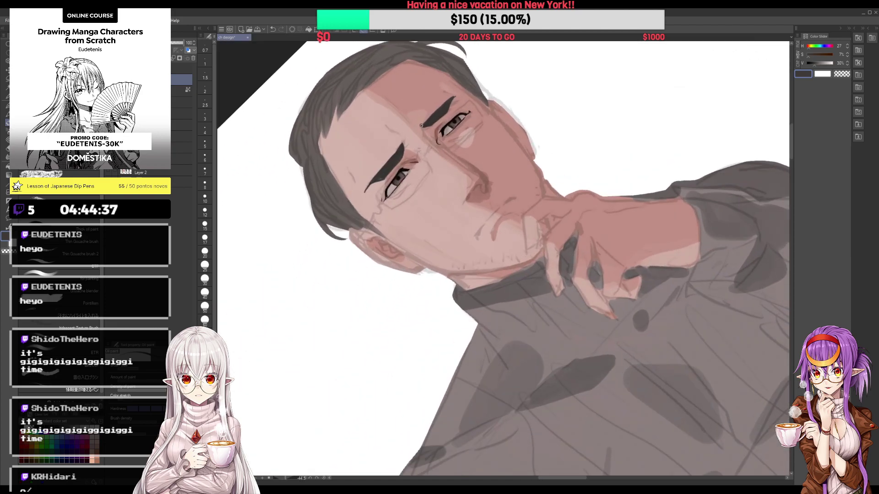
key(e)
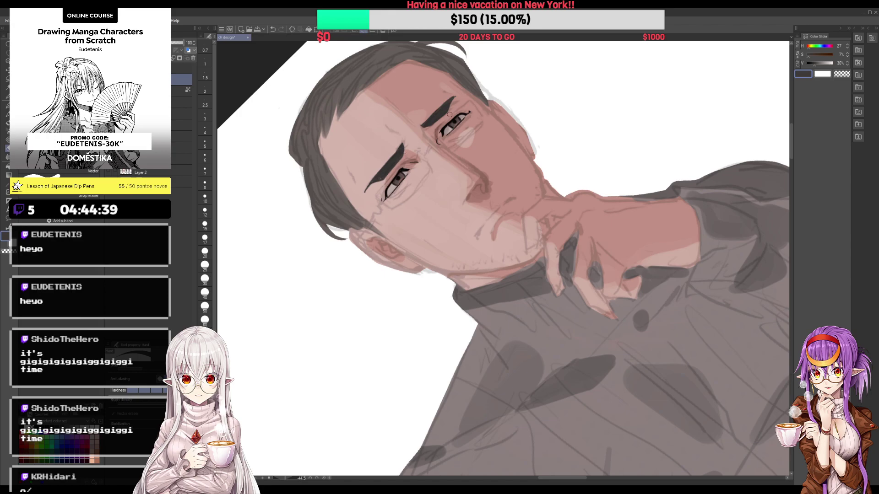
key(b)
mouse_move(450, 114)
mouse_down()
mouse_move(583, 181)
mouse_move(562, 189)
mouse_move(536, 226)
mouse_up()
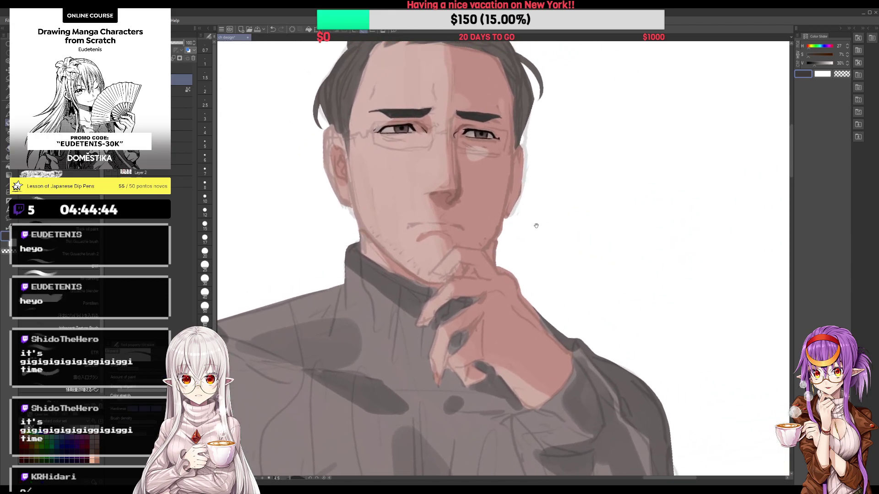
alt+click(717, 102)
drag(354, 199, 350, 153)
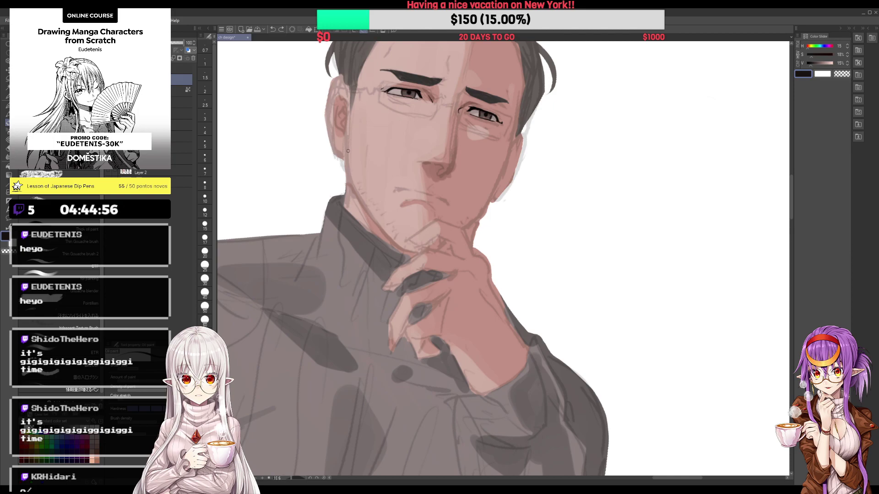
Step: Ink a thin dark outline along the left jawline and around the ear
mouse_move(348, 148)
mouse_down()
mouse_move(353, 195)
mouse_move(415, 254)
mouse_up()
scroll(457, 119, up, 2)
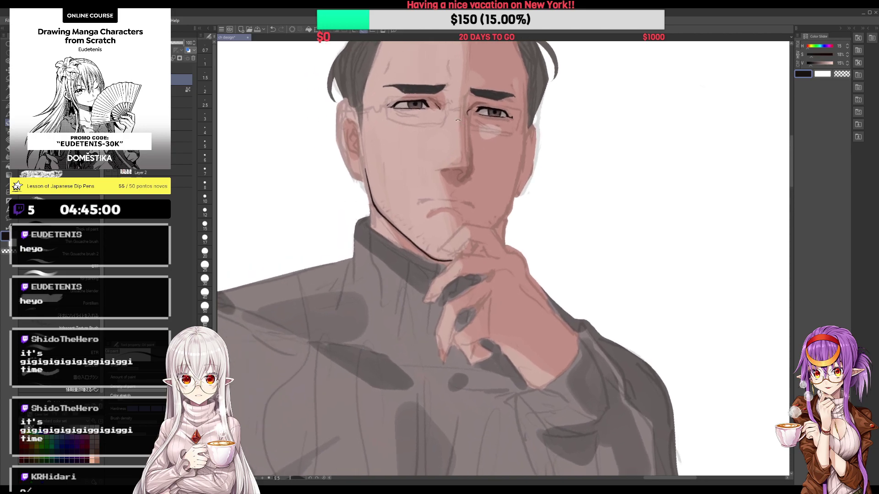
scroll(366, 122, down, 2)
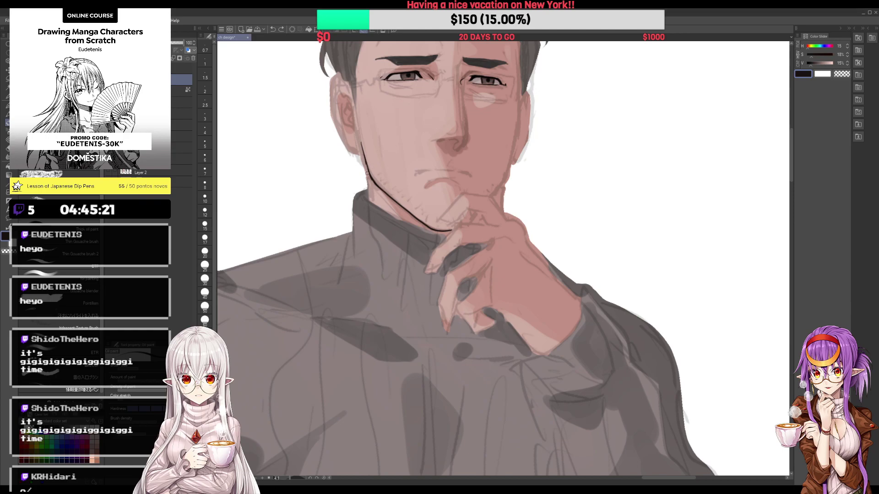
drag(364, 158, 368, 191)
scroll(361, 164, up, 2)
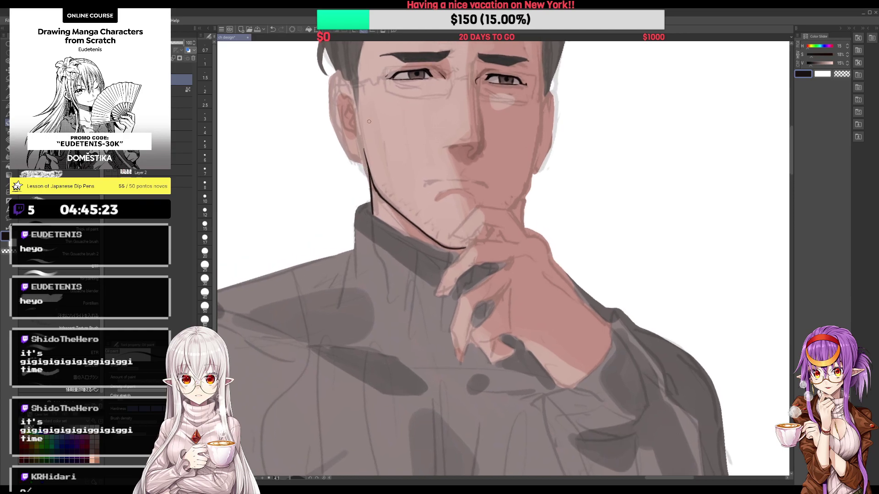
mouse_move(370, 136)
mouse_down()
mouse_move(350, 131)
mouse_move(351, 158)
mouse_move(378, 217)
mouse_up()
Step: Outline the cheek, jaw edge and hair edge, then view the whole figure
mouse_move(571, 135)
mouse_down()
mouse_move(493, 146)
mouse_move(485, 231)
mouse_up()
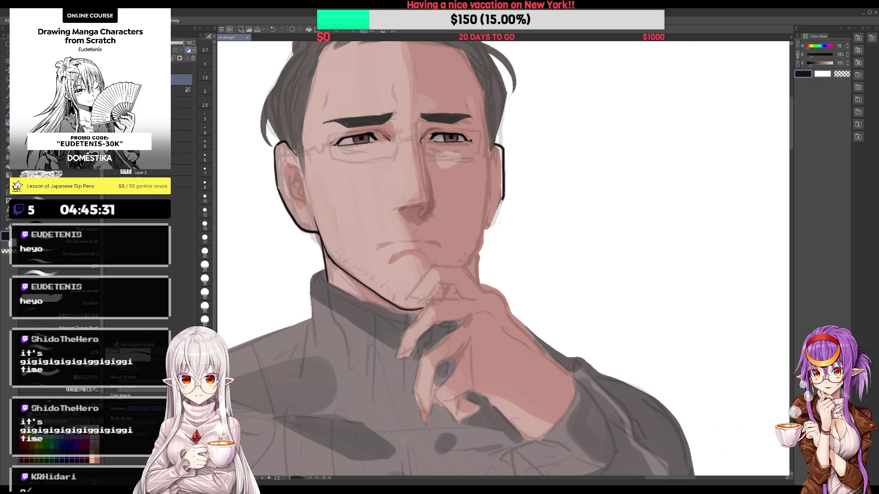
mouse_move(521, 169)
mouse_down()
mouse_move(516, 131)
mouse_move(541, 255)
mouse_up()
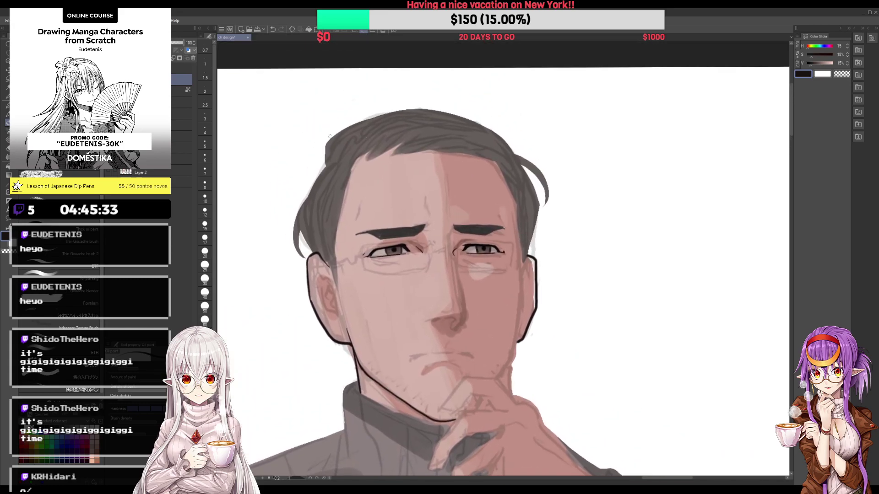
mouse_move(320, 165)
mouse_down()
mouse_move(370, 160)
mouse_move(355, 211)
mouse_move(337, 190)
mouse_up()
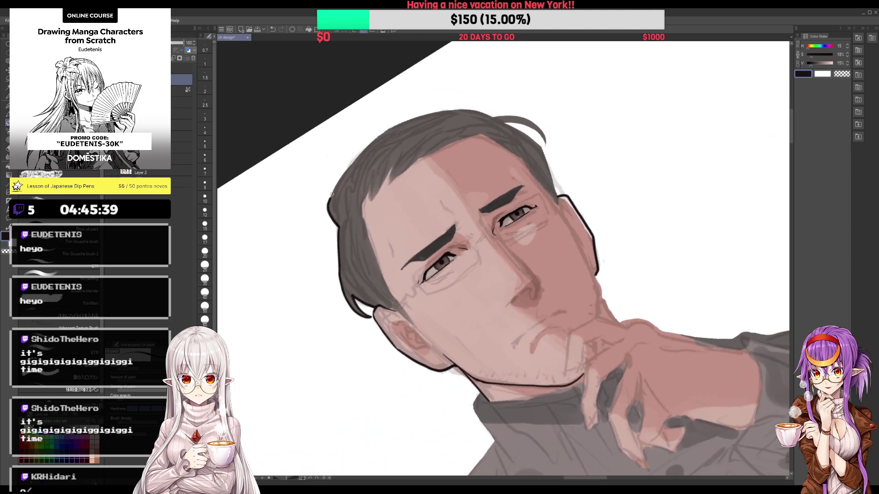
drag(393, 128, 362, 100)
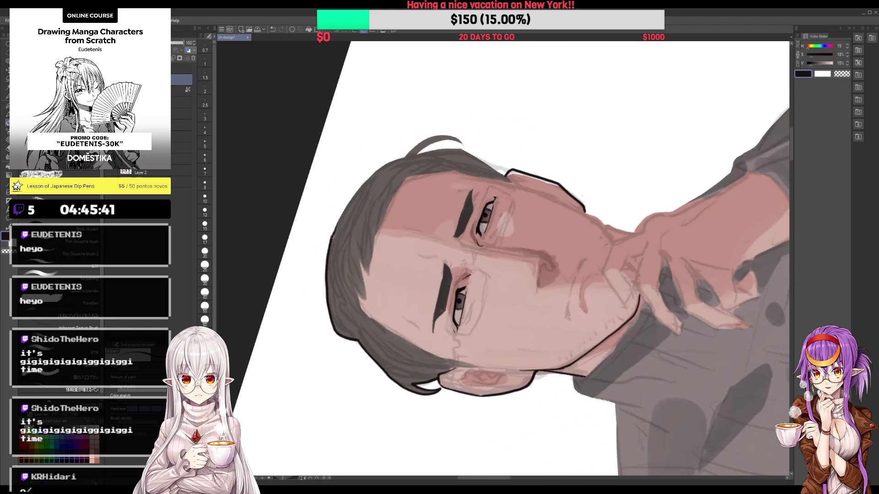
mouse_move(331, 237)
mouse_down()
mouse_move(402, 158)
mouse_move(371, 199)
mouse_move(422, 169)
mouse_move(384, 198)
mouse_move(441, 173)
mouse_move(401, 218)
mouse_move(398, 249)
mouse_up()
mouse_move(458, 114)
mouse_down()
mouse_move(539, 112)
mouse_move(504, 138)
mouse_up()
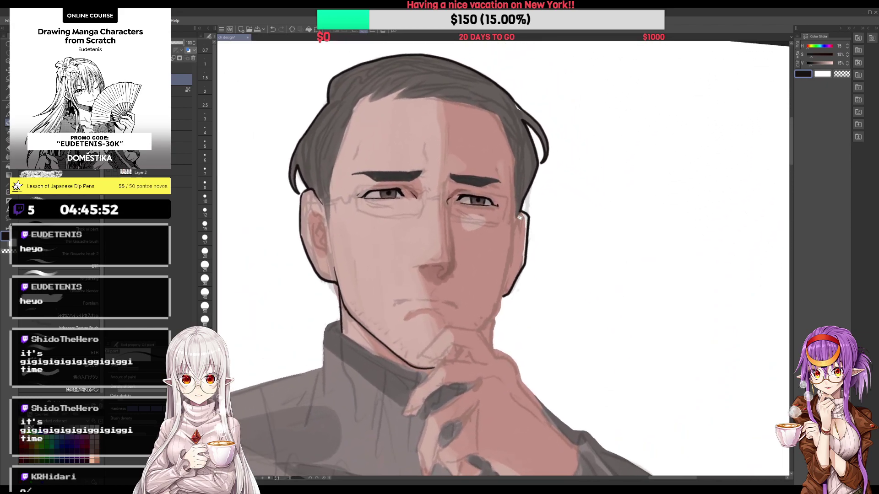
drag(346, 316, 346, 197)
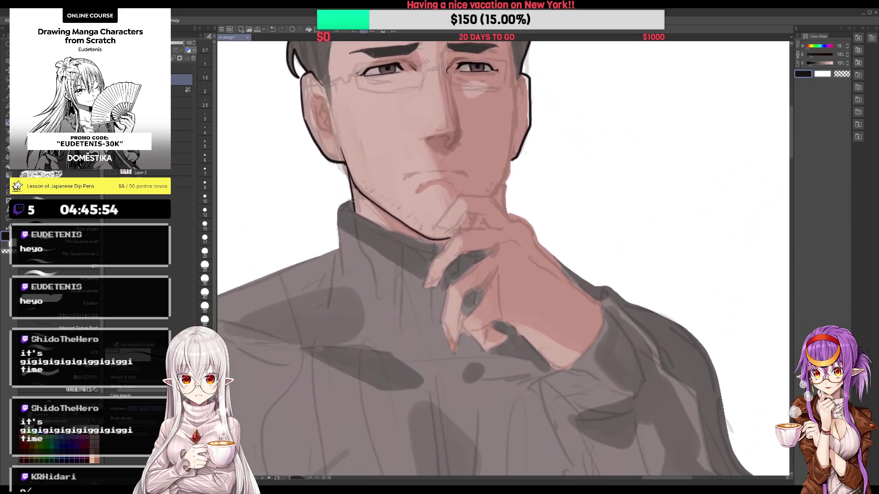
key(ctrl+0)
Step: Zoom in on the torso, shrink the brush and ink the sweater's shoulder edge in black
scroll(539, 118, down, 1)
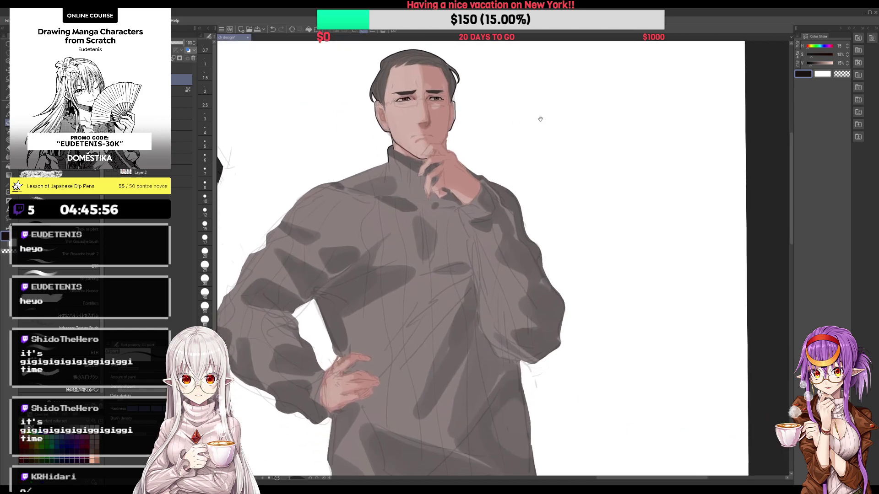
scroll(561, 123, down, 1)
scroll(590, 124, down, 2)
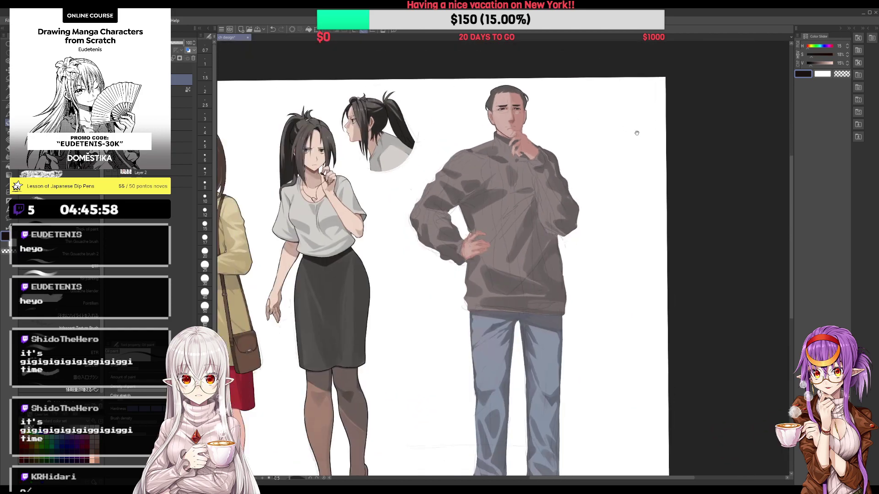
scroll(589, 122, up, 2)
scroll(519, 149, up, 3)
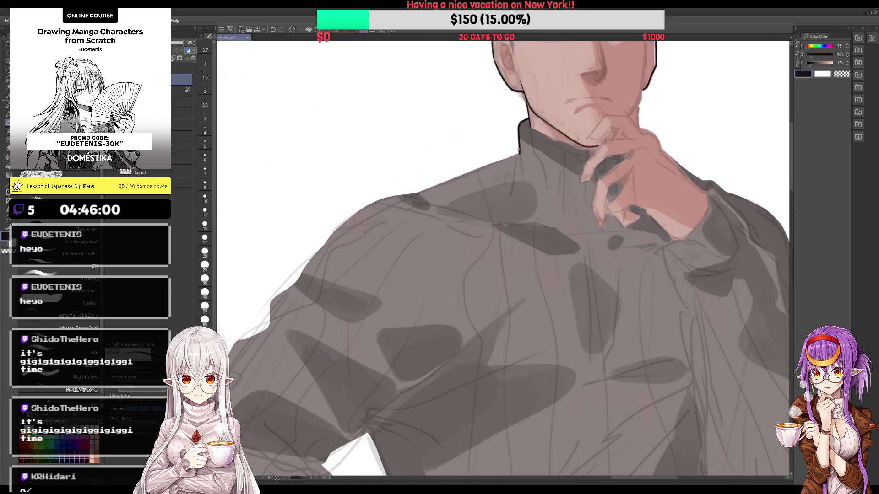
key(minus)
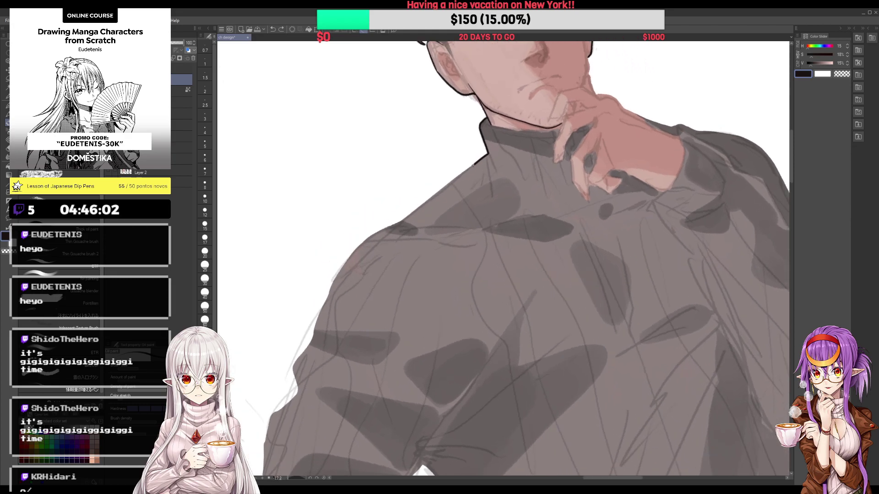
key(minus)
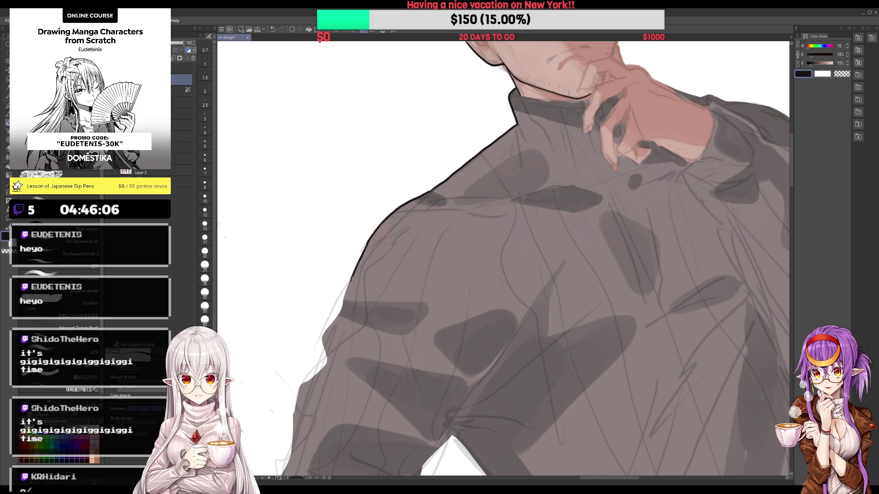
scroll(357, 266, down, 3)
scroll(507, 160, up, 3)
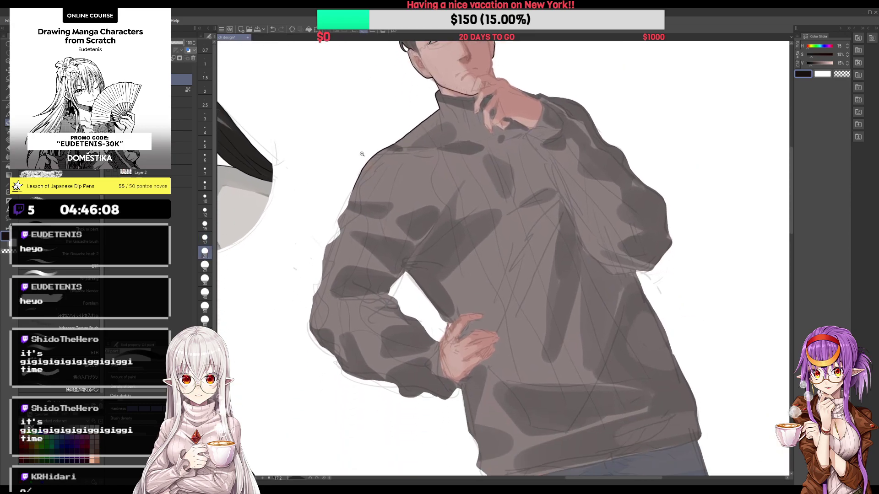
key(minus)
key(bracketleft)
scroll(353, 198, up, 1)
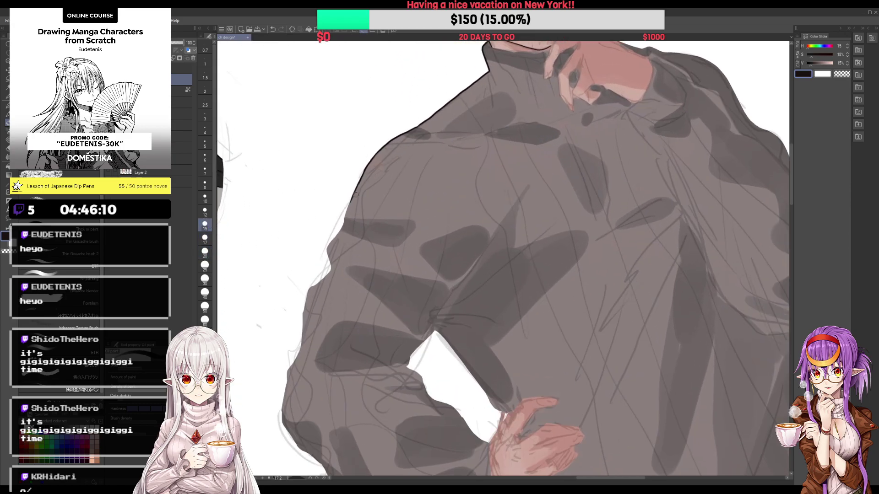
mouse_move(343, 222)
mouse_down()
mouse_move(348, 208)
mouse_move(335, 255)
mouse_up()
mouse_move(336, 254)
mouse_down()
mouse_move(348, 215)
mouse_move(328, 232)
mouse_move(304, 322)
mouse_up()
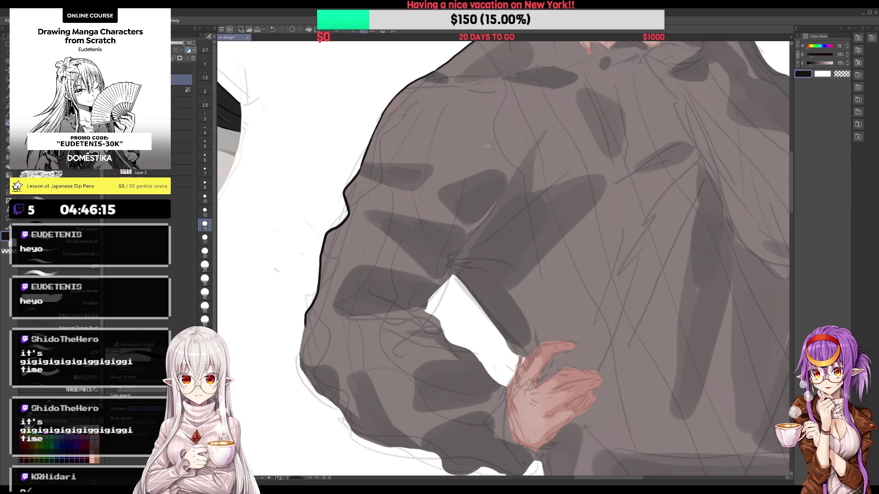
Step: Ink the inner arm and extend the upper arm outline down toward the hand
scroll(486, 146, down, 2)
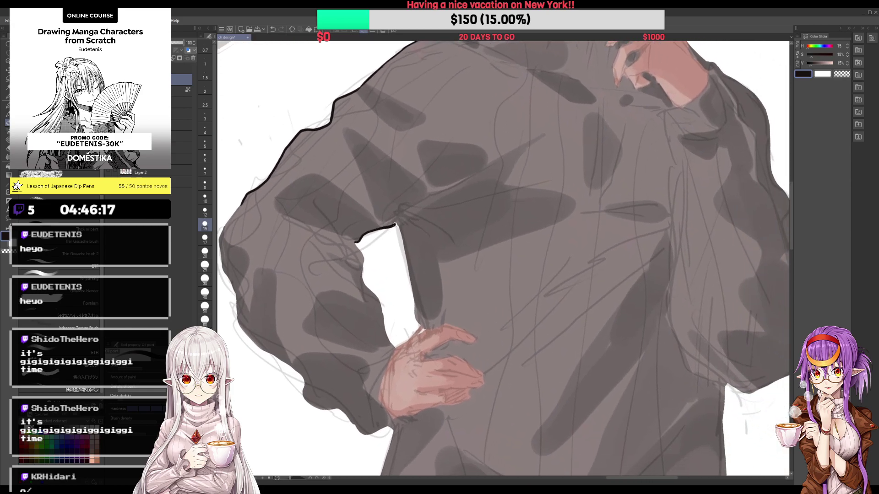
scroll(399, 223, down, 3)
scroll(415, 210, up, 3)
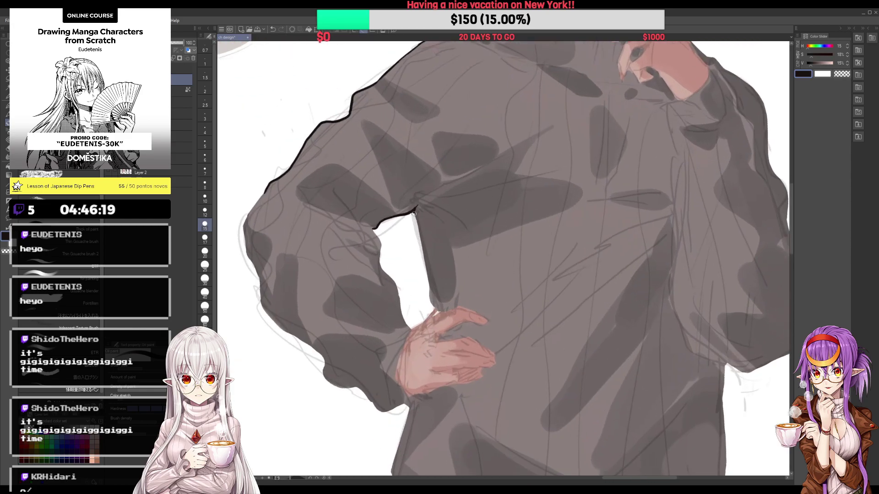
drag(414, 211, 441, 313)
mouse_move(496, 291)
mouse_down()
mouse_move(505, 262)
mouse_move(526, 247)
mouse_up()
mouse_move(296, 148)
mouse_down()
mouse_move(277, 178)
mouse_move(292, 258)
mouse_move(353, 313)
mouse_up()
mouse_move(353, 313)
mouse_down()
mouse_move(318, 290)
mouse_move(323, 194)
mouse_move(326, 211)
mouse_move(366, 236)
mouse_up()
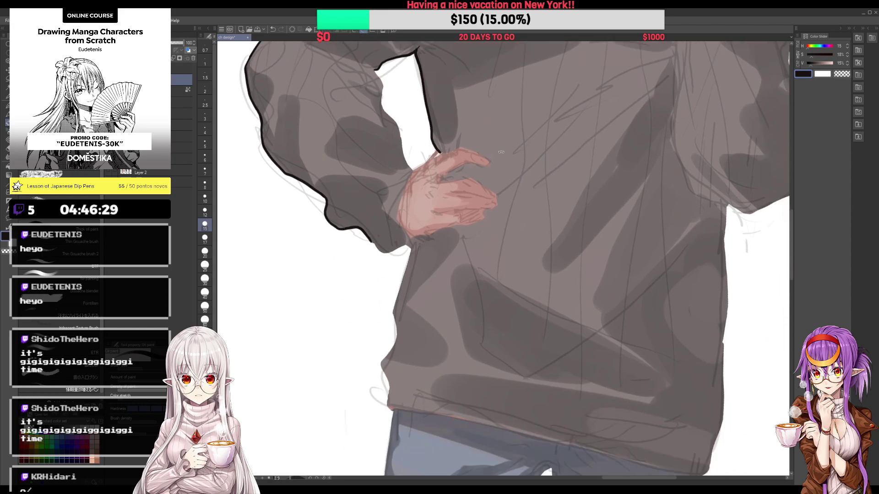
drag(501, 152, 474, 101)
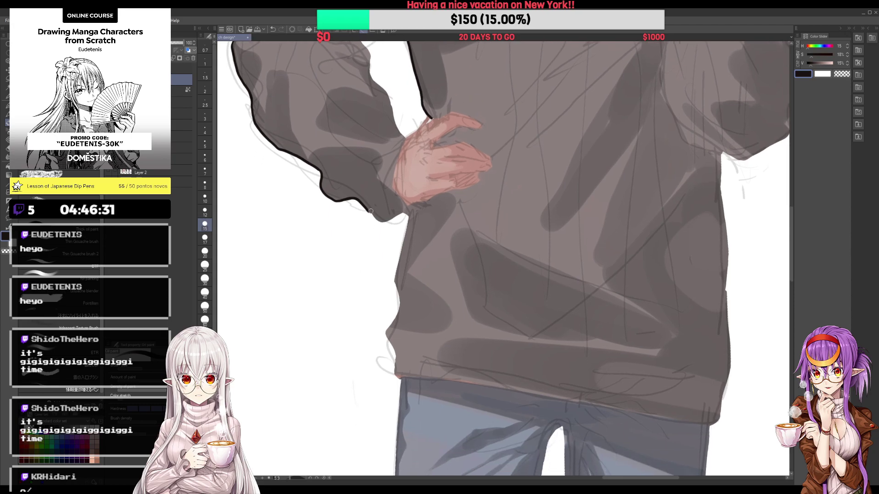
mouse_move(371, 211)
mouse_down()
mouse_move(386, 222)
mouse_move(405, 215)
mouse_move(415, 185)
mouse_move(402, 271)
mouse_up()
Step: Erase the outline's overshoot and ink down the sweater's left edge
key(e)
key(b)
scroll(401, 247, down, 2)
drag(402, 218, 404, 242)
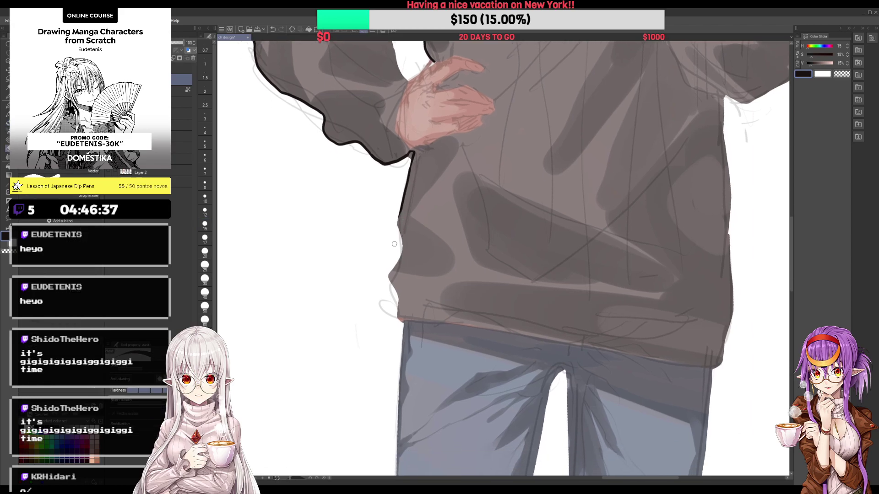
key(b)
drag(397, 208, 401, 249)
scroll(567, 162, down, 2)
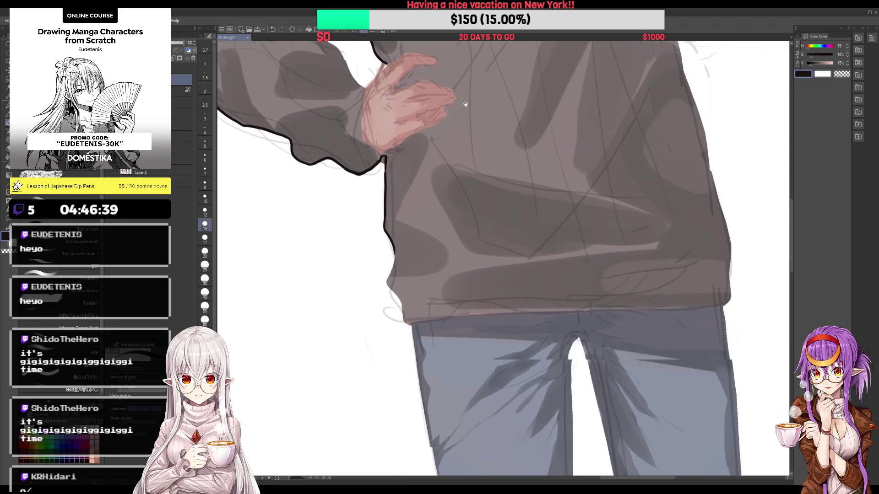
mouse_move(378, 214)
mouse_down()
mouse_move(373, 236)
mouse_move(393, 278)
mouse_up()
mouse_move(598, 165)
mouse_down()
mouse_move(394, 286)
mouse_move(397, 363)
mouse_up()
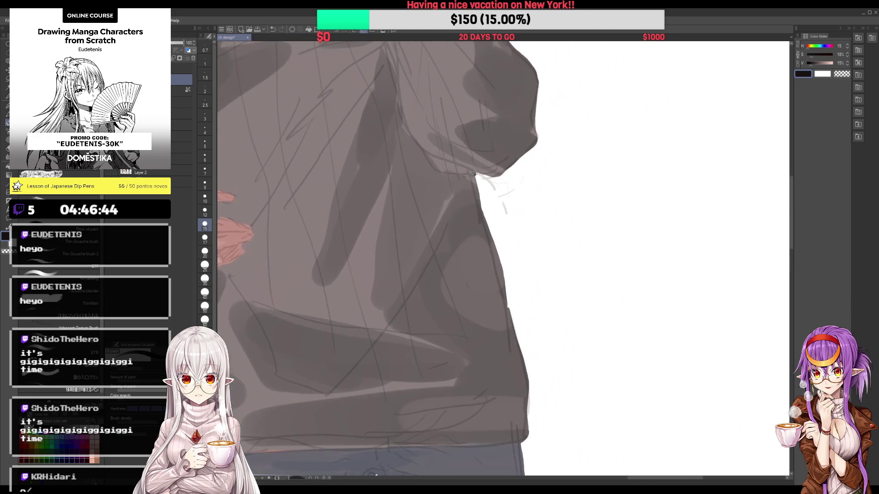
Step: Ink the sweater's right side, then outline the hem and the jeans at the crotch
drag(475, 173, 494, 242)
scroll(476, 179, down, 2)
drag(475, 178, 496, 258)
scroll(478, 197, down, 1)
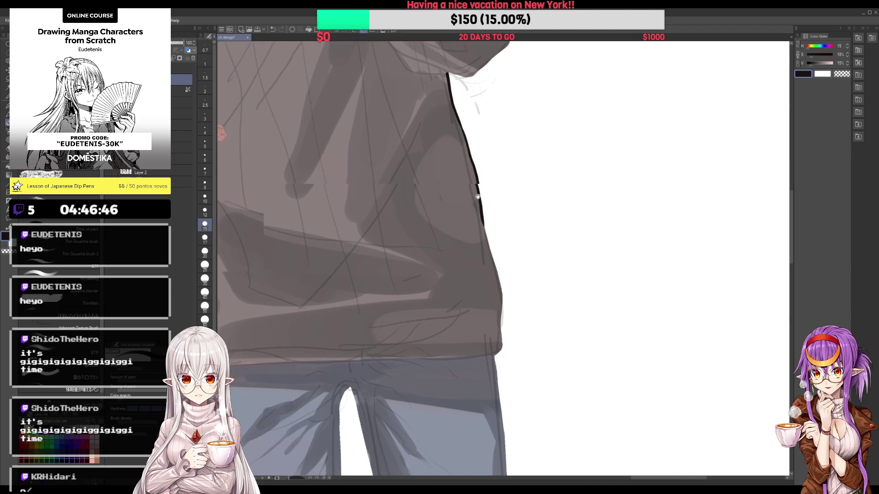
scroll(478, 197, down, 1)
drag(480, 182, 499, 250)
scroll(486, 197, down, 1)
drag(486, 185, 485, 268)
key(ctrl+minus)
key(ctrl+minus)
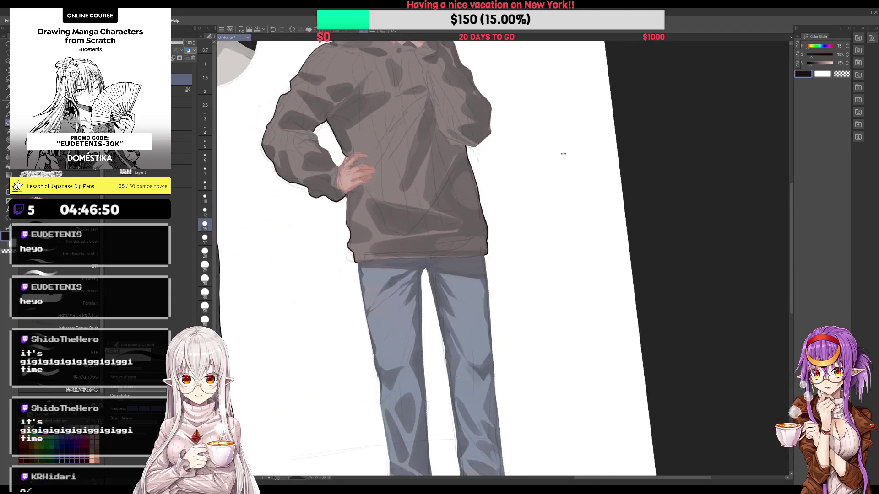
scroll(563, 154, down, 3)
key(ctrl+plus)
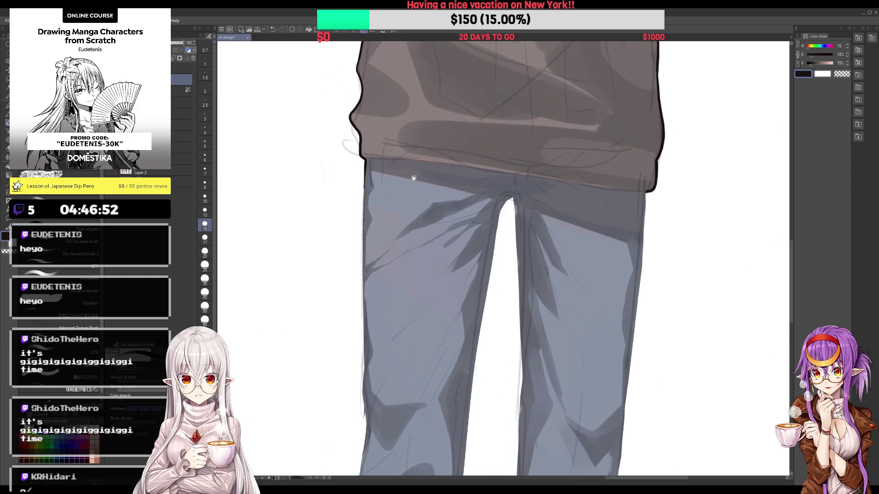
scroll(414, 179, right, 1)
drag(465, 198, 448, 221)
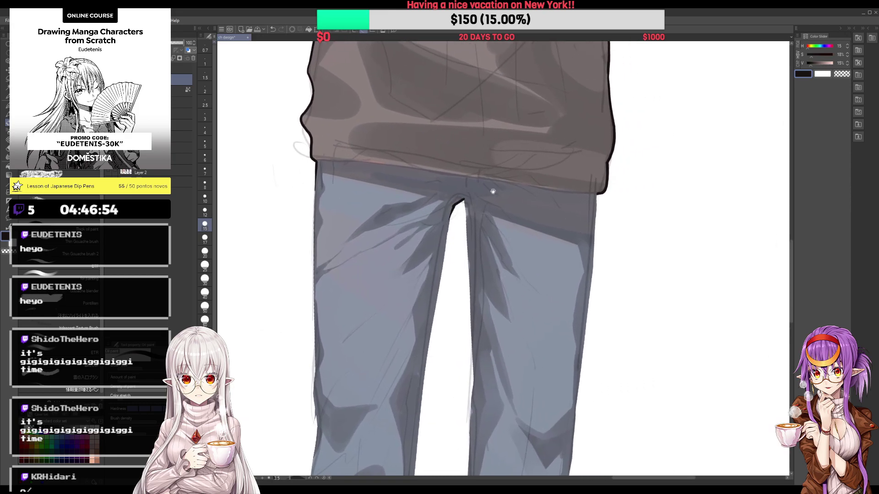
Step: Outline the jeans' left edge down the left pant leg, redoing a misplaced stroke
scroll(493, 191, down, 2)
scroll(569, 94, up, 1)
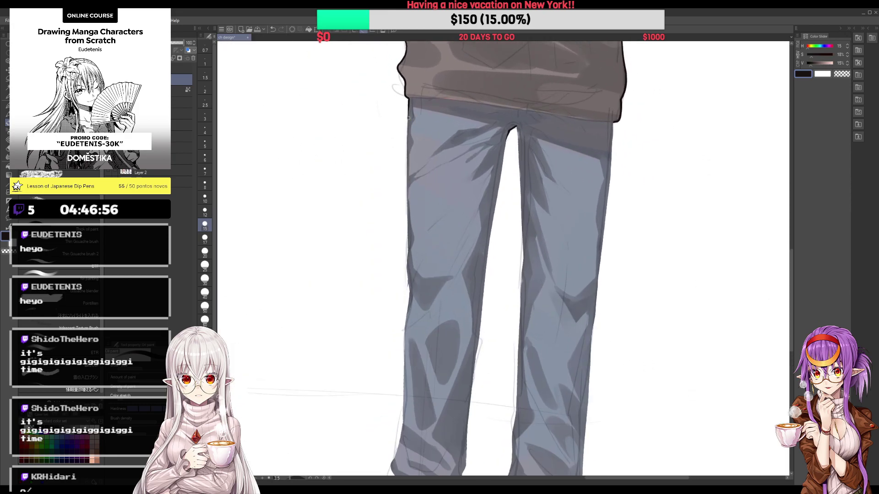
drag(408, 118, 407, 220)
key(ctrl+z)
mouse_move(408, 120)
mouse_down()
mouse_move(409, 301)
mouse_move(388, 143)
mouse_up()
scroll(407, 252, up, 1)
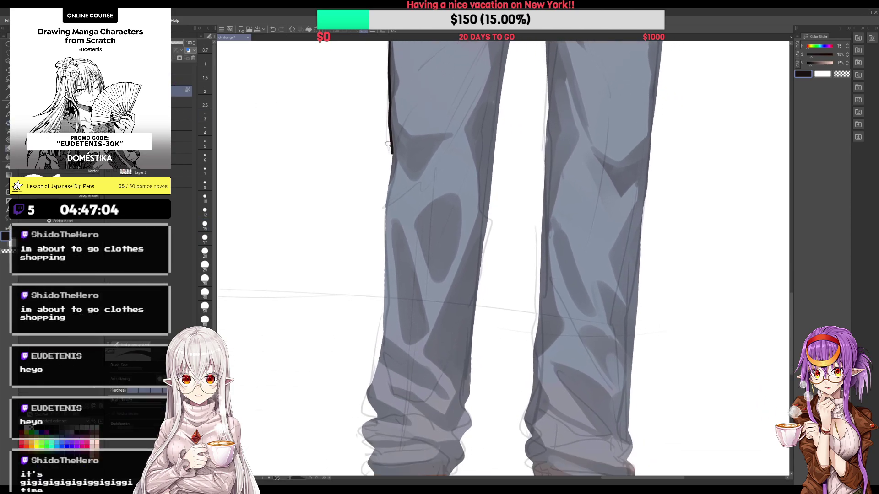
key(b)
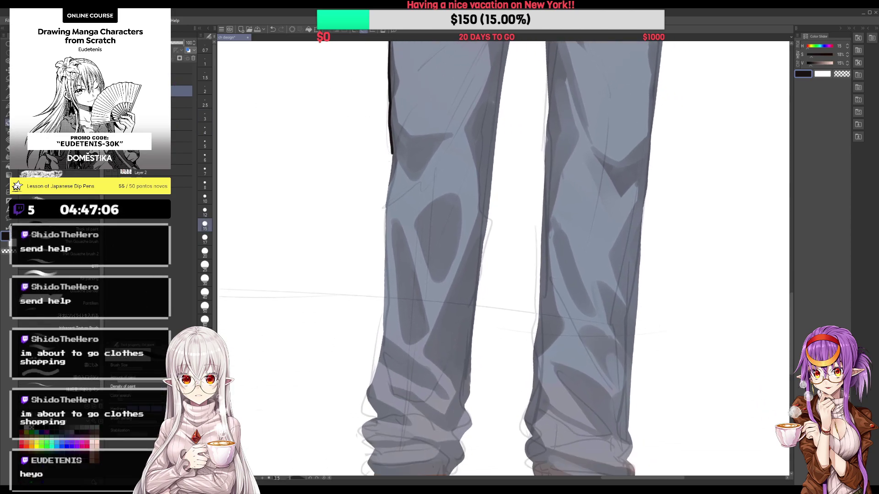
drag(405, 163, 404, 159)
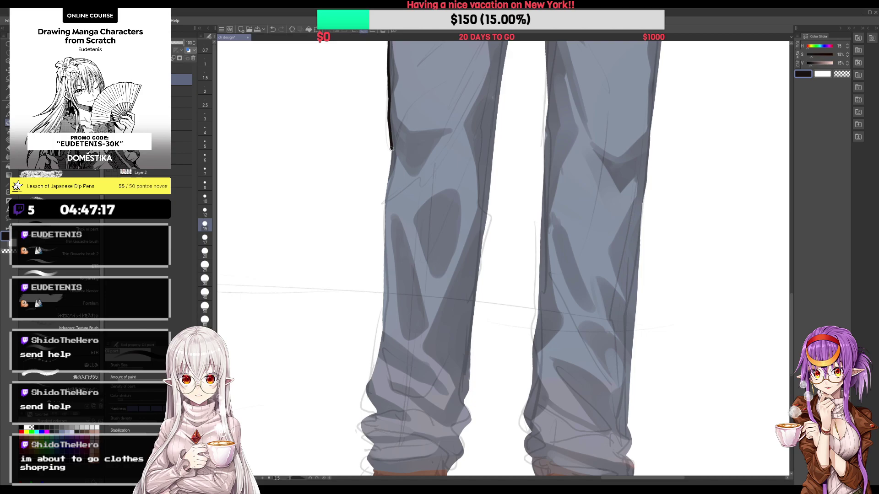
mouse_move(391, 149)
mouse_down()
mouse_move(386, 181)
mouse_move(390, 168)
mouse_up()
drag(387, 187, 387, 256)
Step: Continue the outer left-leg outline down to the shoe
scroll(387, 202, down, 2)
scroll(387, 226, down, 2)
scroll(387, 226, down, 2)
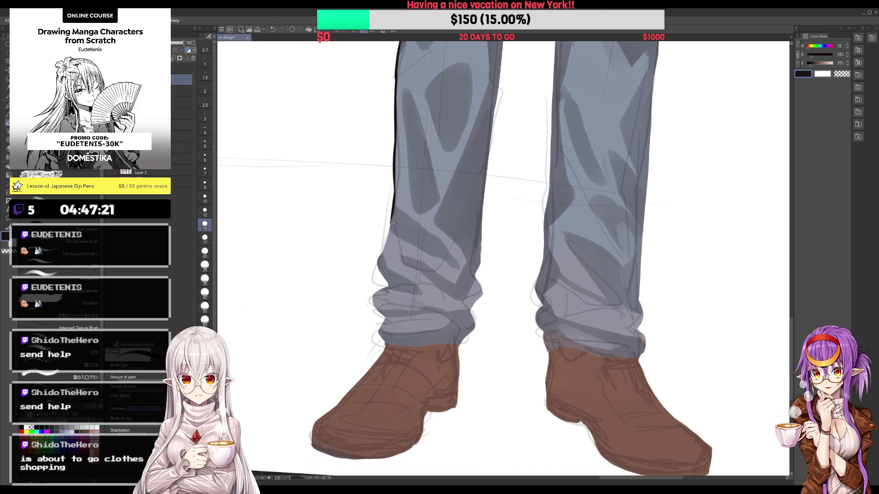
drag(388, 219, 388, 285)
scroll(388, 285, down, 2)
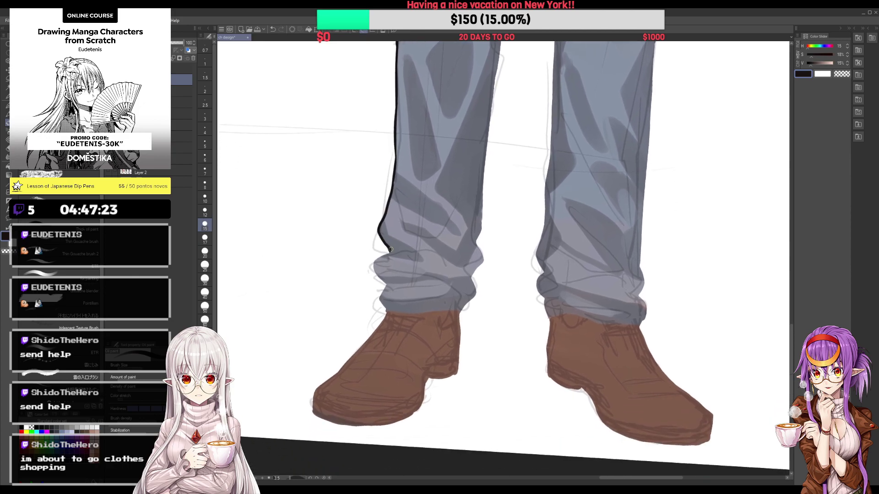
drag(389, 250, 386, 285)
scroll(389, 229, up, 4)
scroll(394, 192, up, 3)
scroll(401, 159, up, 3)
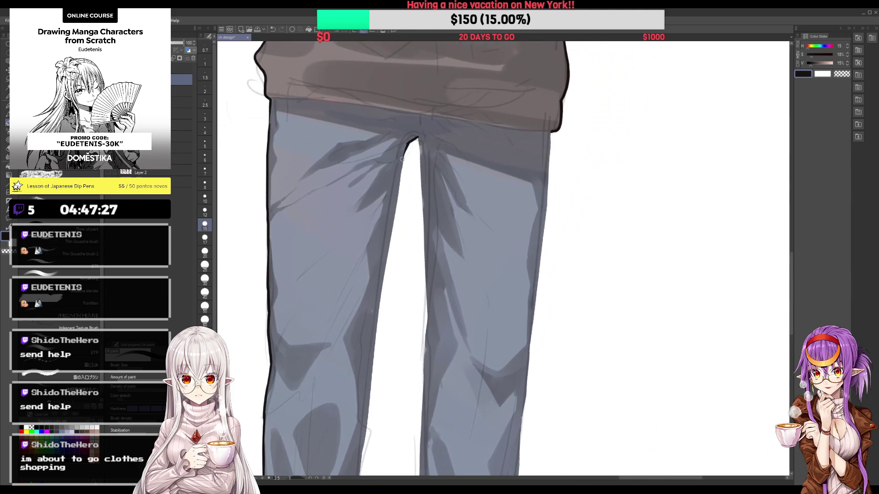
Step: Ink the inner edge of the left pant leg down to the hem
drag(401, 160, 371, 383)
scroll(400, 104, down, 10)
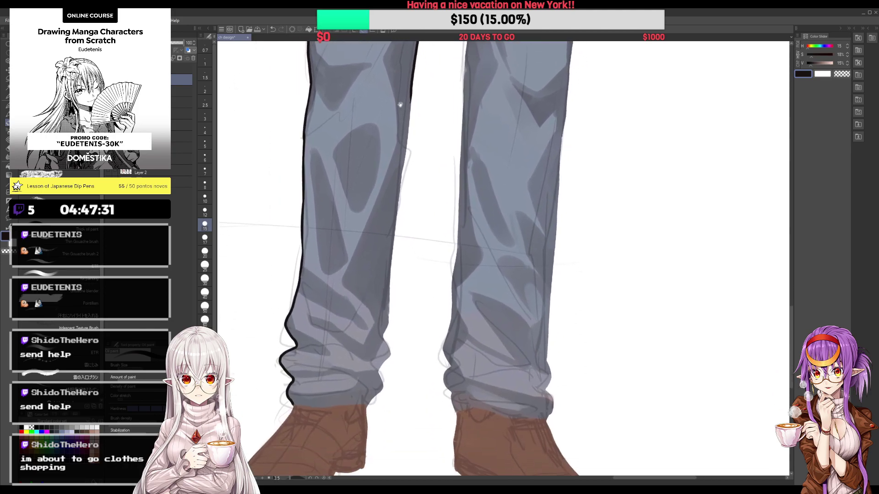
scroll(400, 105, up, 2)
drag(412, 170, 388, 361)
scroll(389, 357, down, 5)
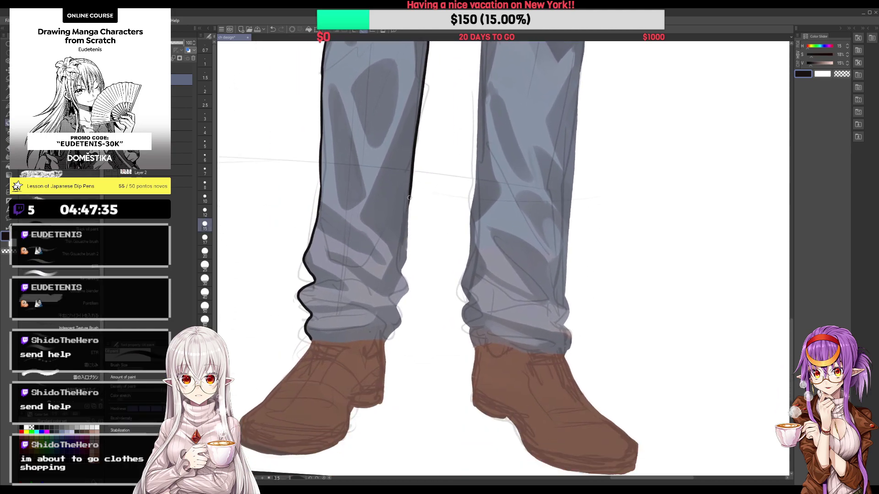
mouse_move(409, 198)
mouse_down()
mouse_move(403, 300)
mouse_move(405, 275)
mouse_up()
scroll(403, 300, down, 1)
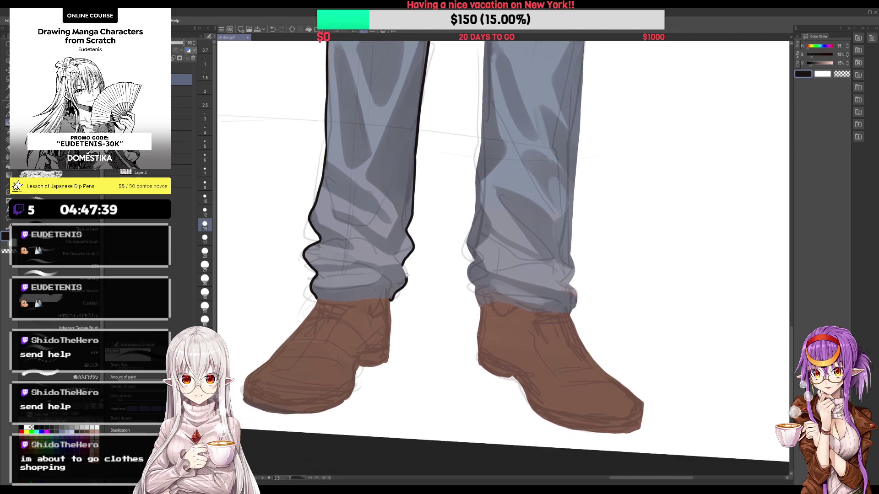
scroll(405, 275, down, 3)
Step: Outline the right jeans leg's inner edge from the crotch downward
scroll(395, 176, up, 4)
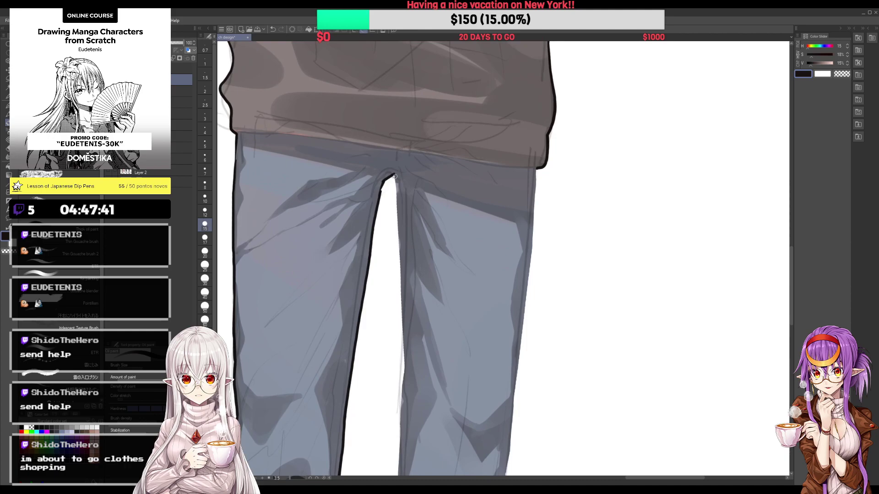
drag(394, 176, 406, 372)
scroll(388, 416, down, 5)
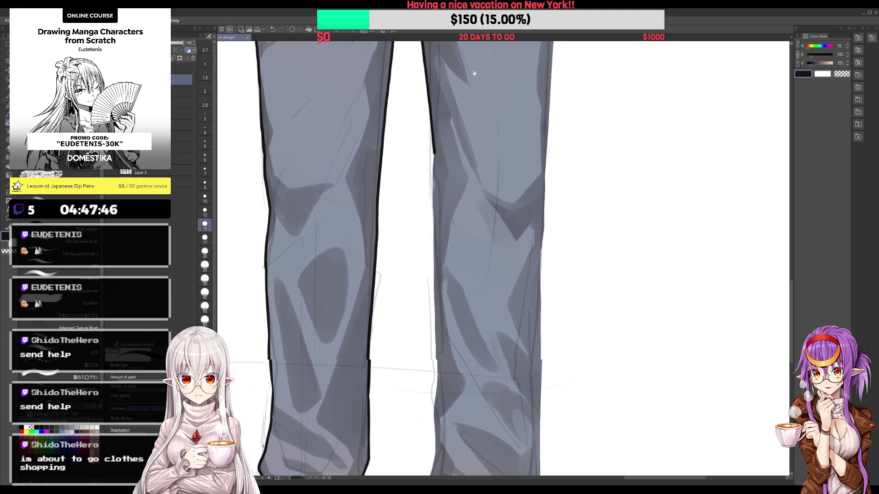
mouse_move(416, 143)
mouse_down()
mouse_move(419, 370)
mouse_move(412, 178)
mouse_move(412, 273)
mouse_move(423, 367)
mouse_up()
scroll(424, 371, up, 5)
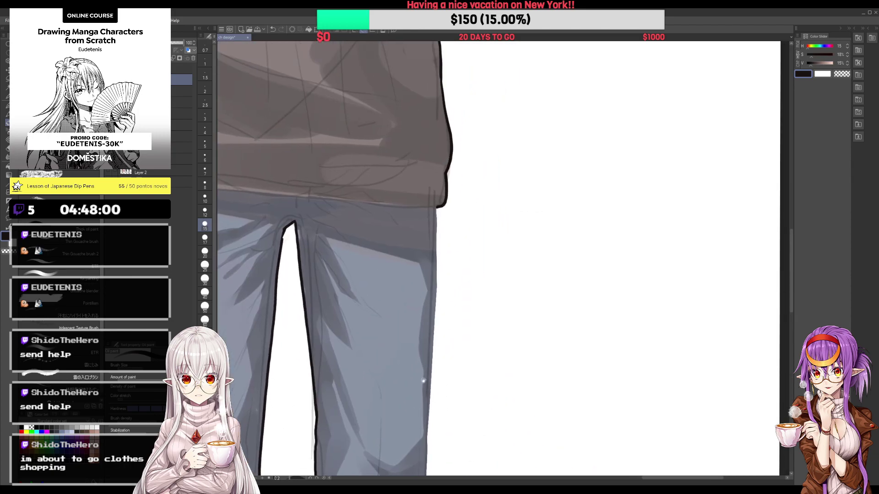
Step: Ink the right leg's outer edge down to the shoe, undoing stray strokes
drag(435, 200, 437, 280)
scroll(438, 221, down, 2)
drag(438, 221, 437, 278)
scroll(437, 279, down, 3)
key(ctrl+z)
mouse_move(438, 161)
mouse_down()
mouse_move(433, 270)
mouse_move(459, 136)
mouse_up()
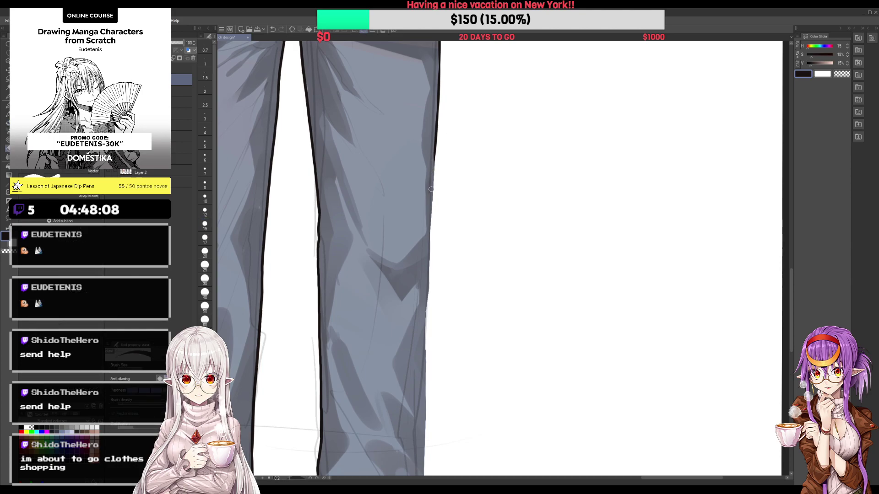
drag(432, 188, 429, 231)
key(ctrl+z)
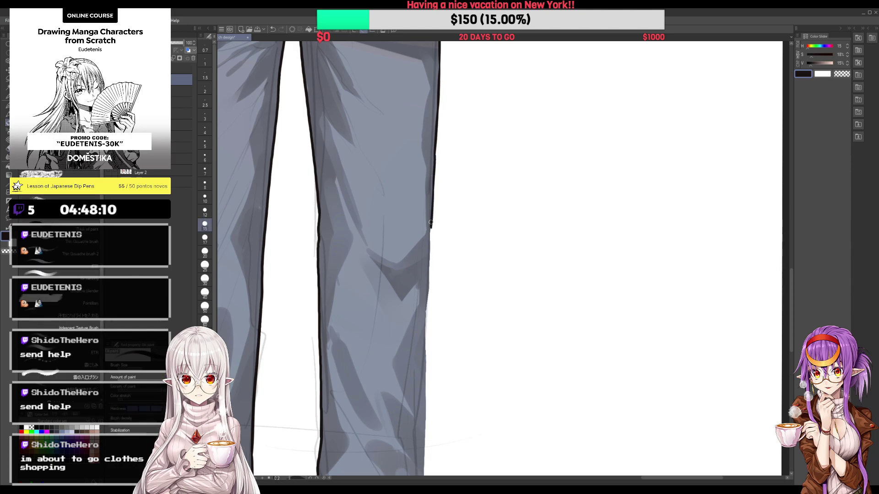
mouse_move(433, 192)
mouse_down()
mouse_move(427, 281)
mouse_move(446, 110)
mouse_up()
drag(441, 143, 441, 380)
mouse_move(440, 380)
mouse_down()
mouse_move(431, 294)
mouse_move(438, 369)
mouse_up()
scroll(410, 307, down, 5)
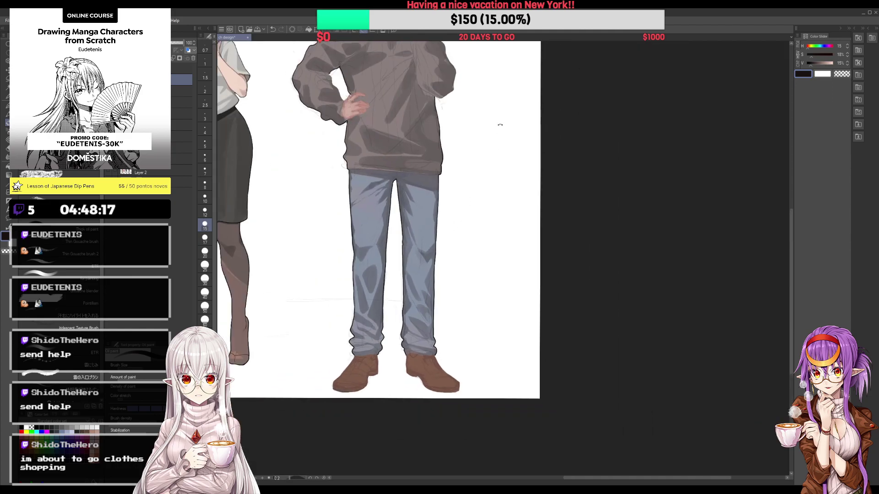
Step: Extend the jaw outline, trace the chin-touching hand's edge and ink down the sleeve
drag(504, 105, 508, 236)
scroll(509, 240, up, 5)
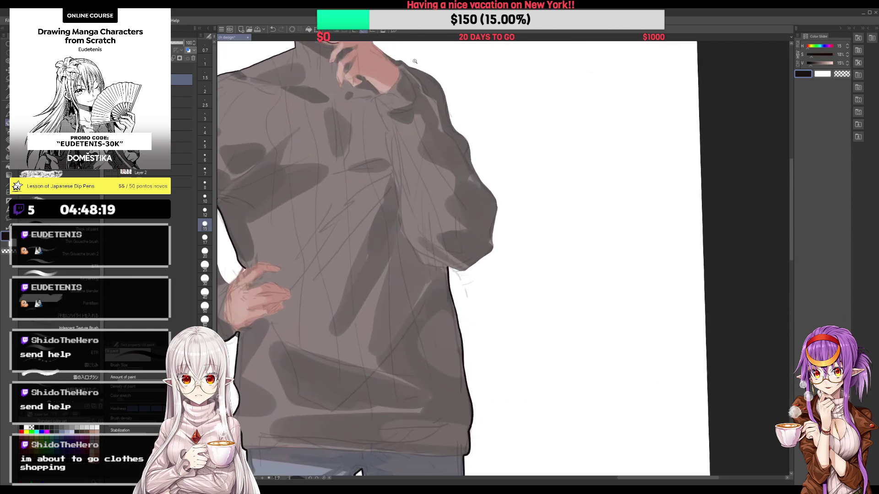
drag(366, 137, 369, 320)
scroll(369, 98, up, 2)
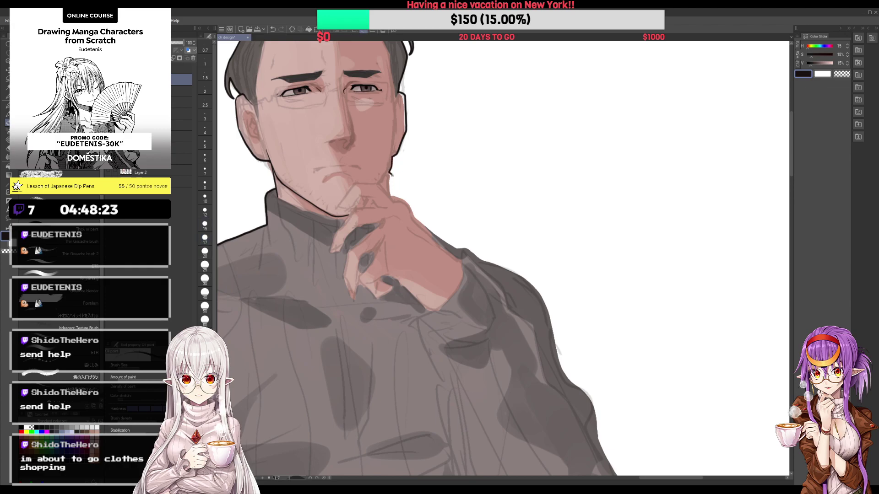
drag(391, 175, 391, 189)
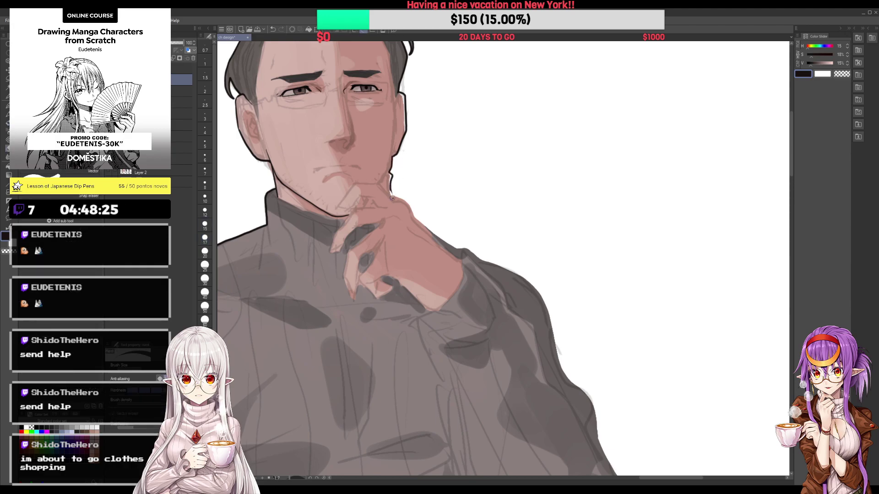
drag(397, 200, 454, 253)
scroll(420, 208, up, 2)
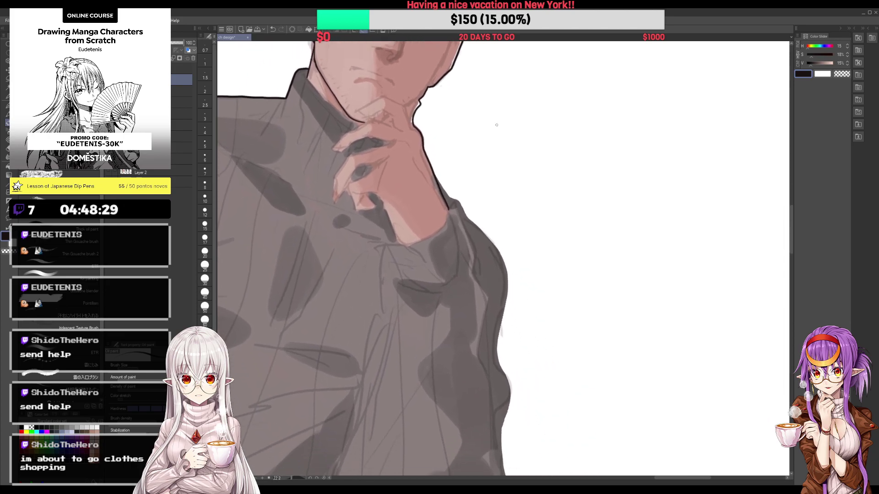
drag(438, 180, 508, 275)
mouse_move(508, 275)
mouse_down()
mouse_move(479, 169)
mouse_move(466, 252)
mouse_move(475, 283)
mouse_move(460, 183)
mouse_move(453, 235)
mouse_move(365, 222)
mouse_move(367, 240)
mouse_move(390, 265)
mouse_move(417, 275)
mouse_up()
Step: Ink the outline down the edge of the sweater's lower sleeve
scroll(563, 119, down, 1)
mouse_move(563, 119)
mouse_down()
mouse_move(457, 126)
mouse_move(494, 185)
mouse_move(479, 264)
mouse_up()
scroll(479, 265, down, 5)
mouse_move(503, 355)
mouse_down()
mouse_move(492, 322)
mouse_move(498, 151)
mouse_up()
Step: Outline the left shoe's toe, right edge and bottom, redrawing the bad strokes
scroll(498, 151, up, 3)
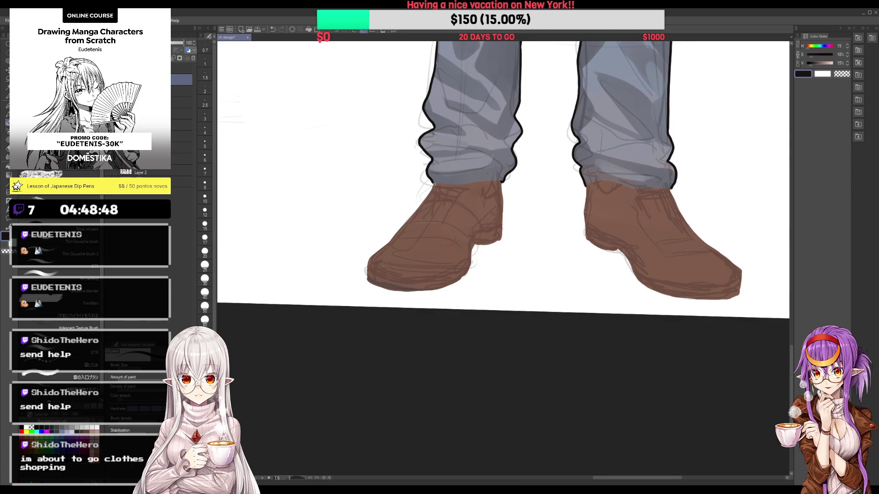
drag(433, 185, 367, 270)
key(ctrl+z)
mouse_move(389, 243)
mouse_down()
mouse_move(368, 259)
mouse_move(367, 282)
mouse_up()
mouse_move(502, 181)
mouse_down()
mouse_move(502, 242)
mouse_move(483, 246)
mouse_move(447, 207)
mouse_up()
mouse_move(391, 271)
mouse_down()
mouse_move(409, 268)
mouse_move(452, 225)
mouse_up()
key(ctrl+z)
key(ctrl+z)
key(ctrl+z)
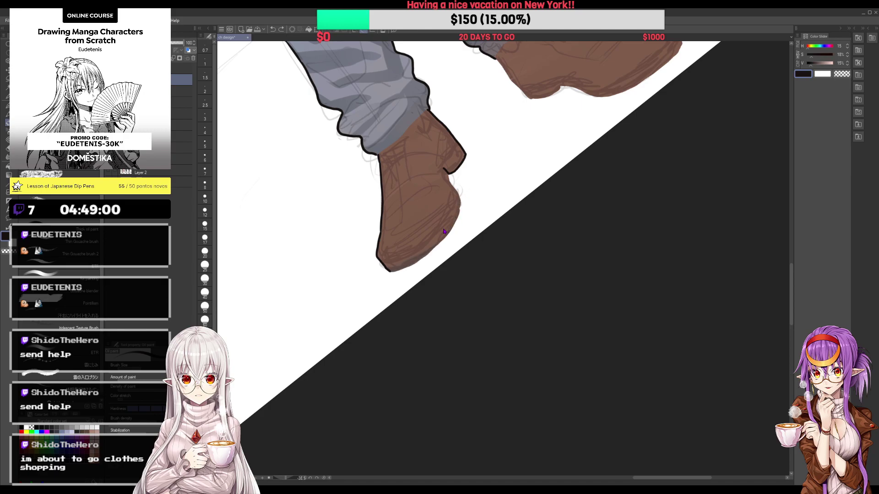
mouse_move(392, 271)
mouse_down()
mouse_move(439, 244)
mouse_move(456, 221)
mouse_up()
Step: Level the view and outline the right shoe's heel, upper edge and toe
key(asciicircum)
key(asciicircum)
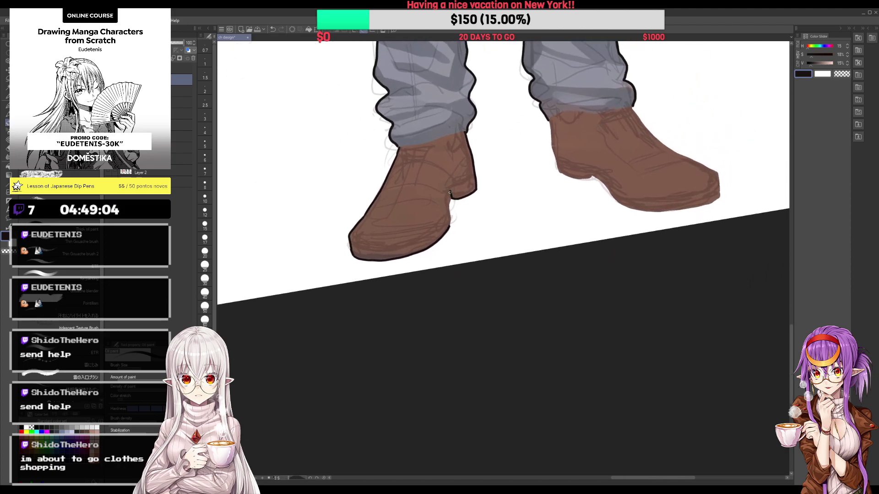
drag(450, 194, 447, 202)
key(asciicircum)
mouse_move(466, 180)
mouse_down()
mouse_move(467, 237)
mouse_move(456, 209)
mouse_move(478, 218)
mouse_move(383, 172)
mouse_move(414, 210)
mouse_move(495, 213)
mouse_up()
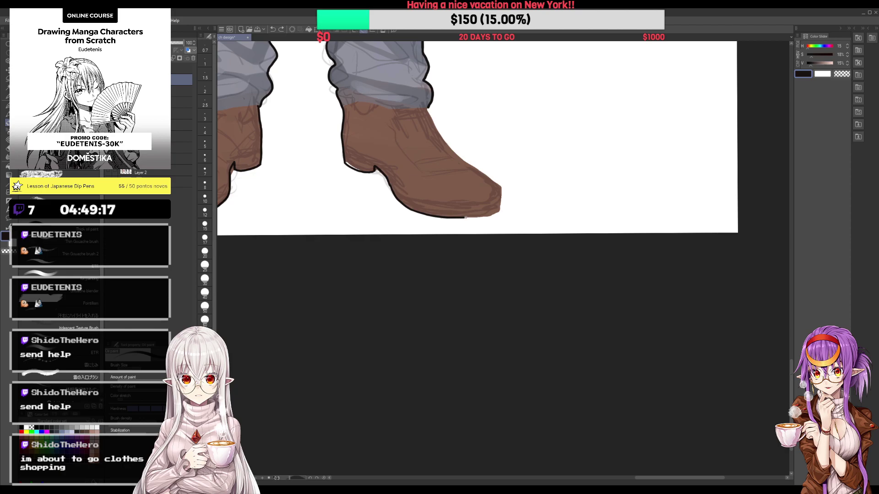
drag(500, 133, 504, 161)
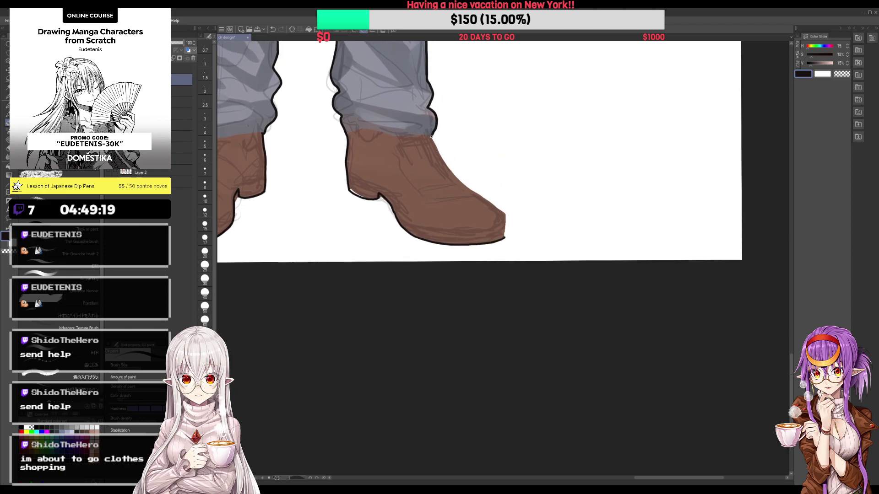
drag(431, 136, 503, 211)
scroll(503, 211, down, 2)
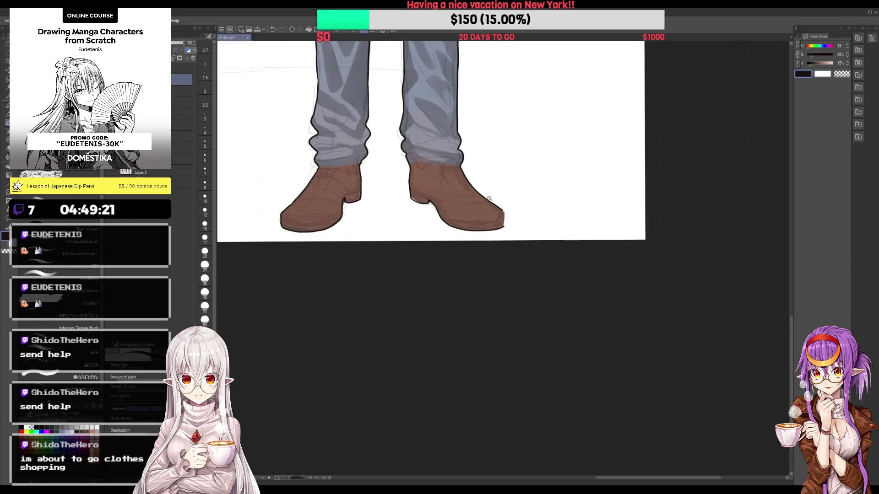
scroll(502, 206, up, 3)
drag(504, 212, 507, 231)
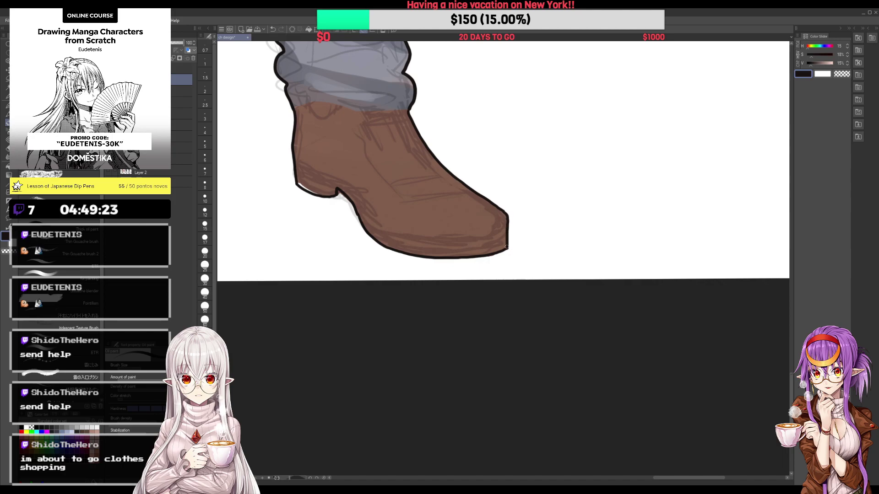
scroll(507, 247, down, 2)
scroll(503, 247, down, 2)
scroll(499, 247, down, 2)
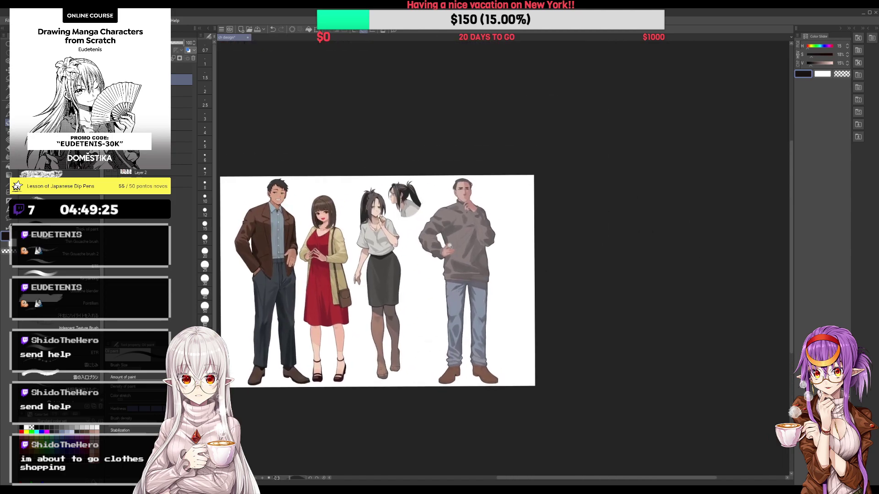
Step: Pan and zoom across the character lineup to centre the tall man's face
scroll(450, 246, up, 5)
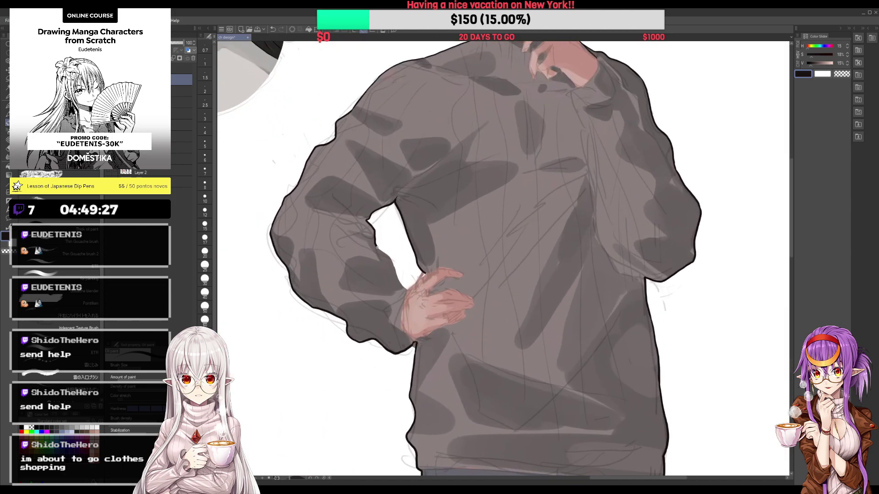
scroll(403, 257, up, 3)
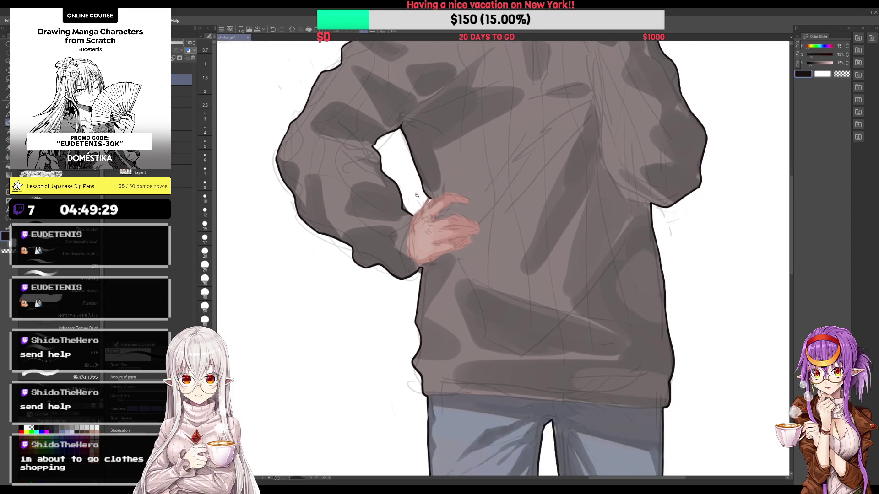
scroll(426, 208, down, 5)
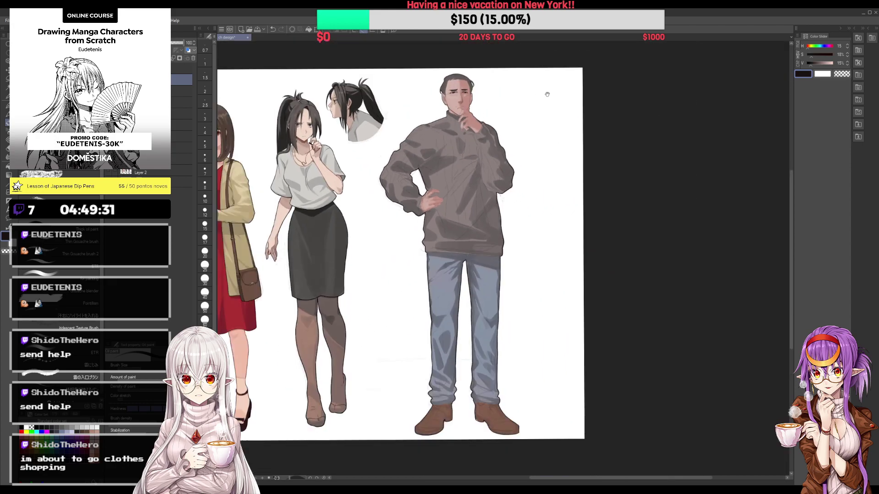
scroll(463, 59, up, 5)
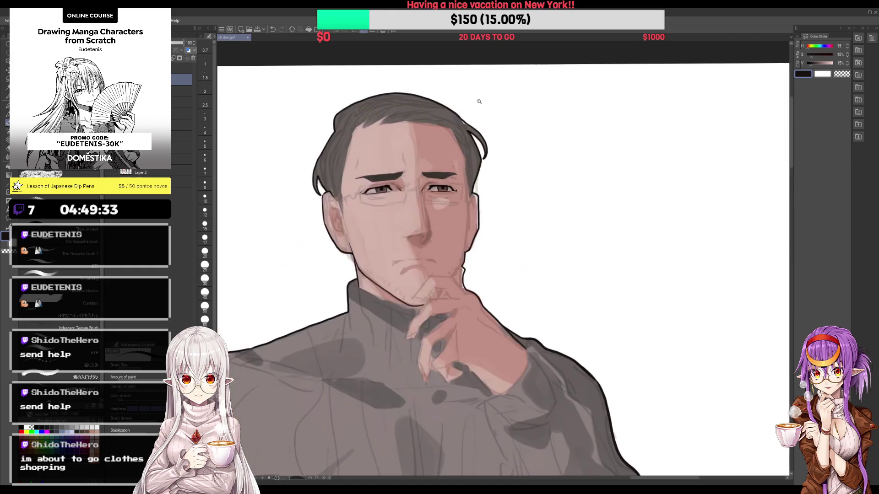
scroll(464, 122, down, 2)
drag(452, 113, 432, 89)
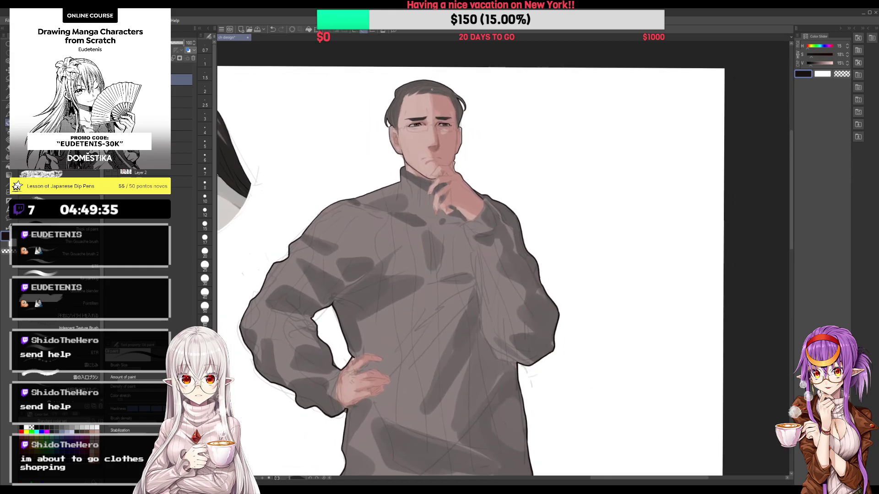
scroll(437, 122, up, 3)
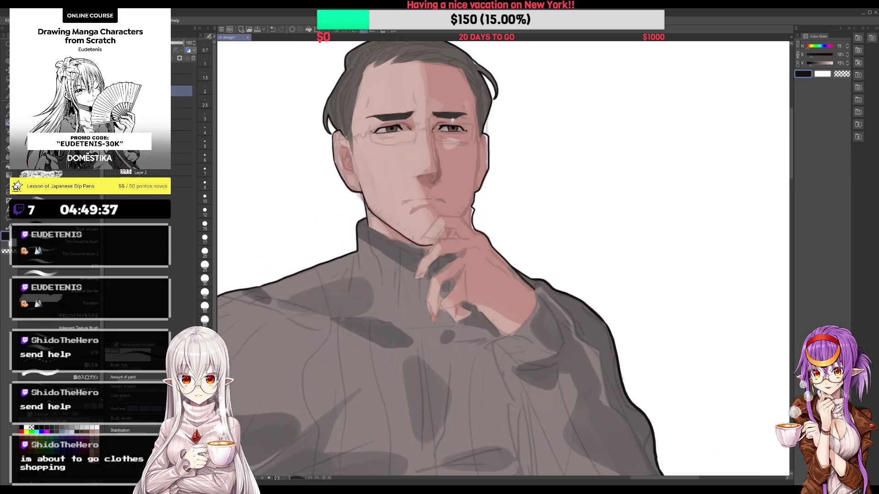
scroll(400, 210, up, 1)
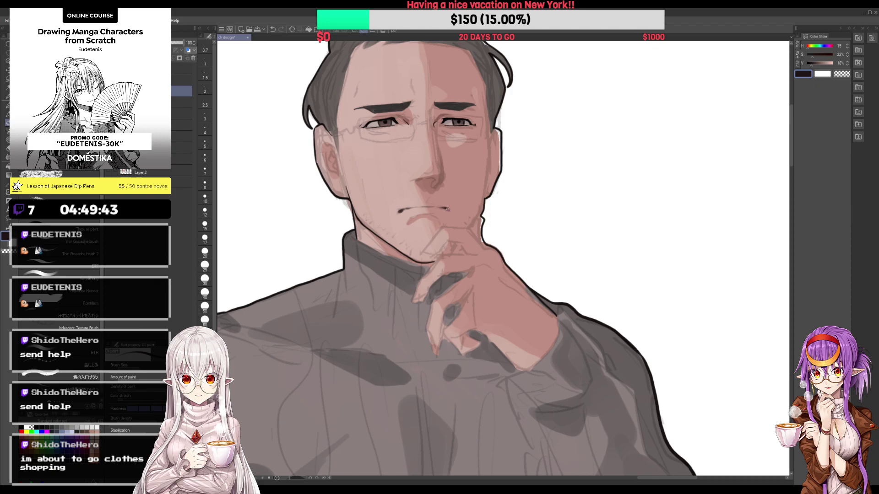
scroll(448, 209, down, 5)
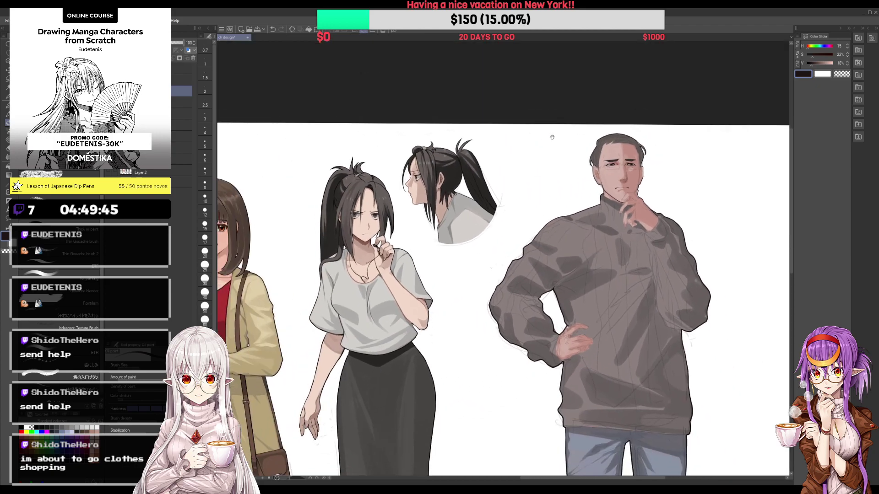
drag(552, 137, 716, 123)
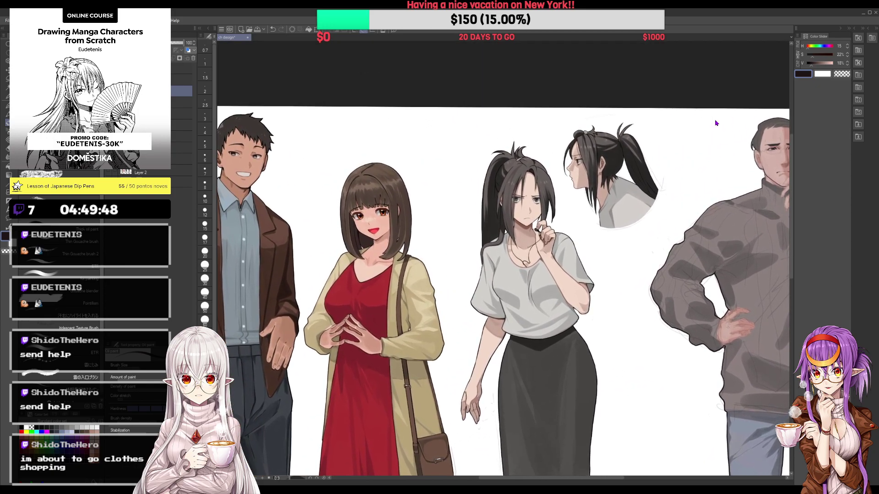
drag(663, 135, 624, 134)
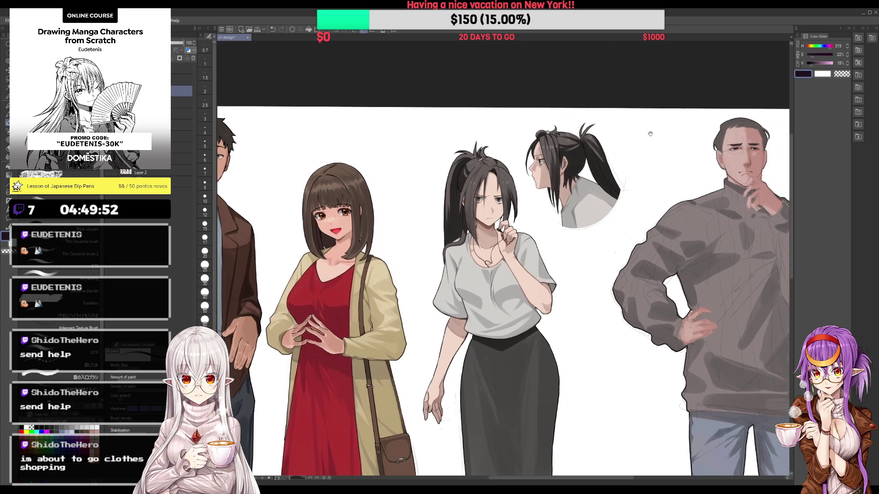
drag(646, 140, 619, 130)
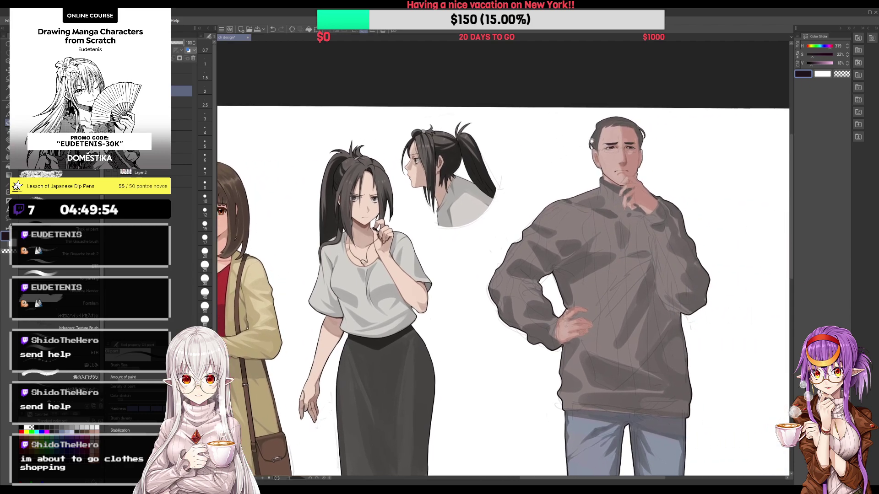
scroll(619, 131, up, 5)
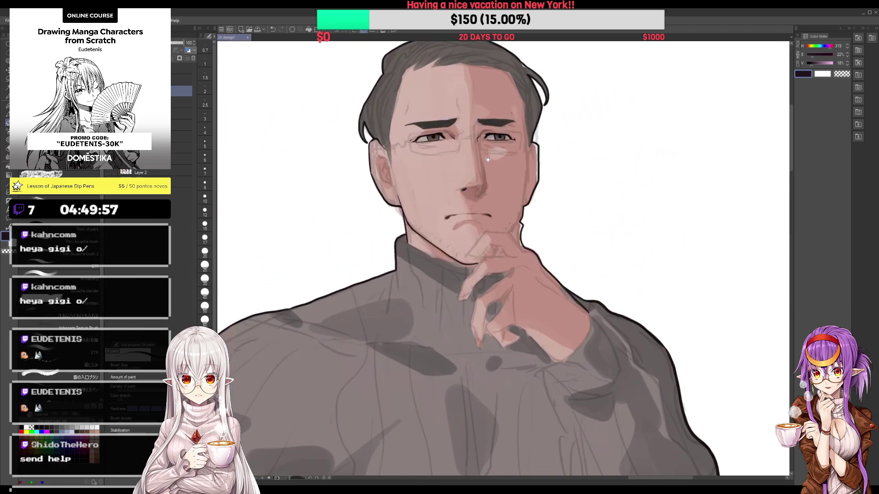
Step: Darken the nose bridge, extend the mouth line, and ink the sideburn and ear edge
drag(487, 159, 462, 143)
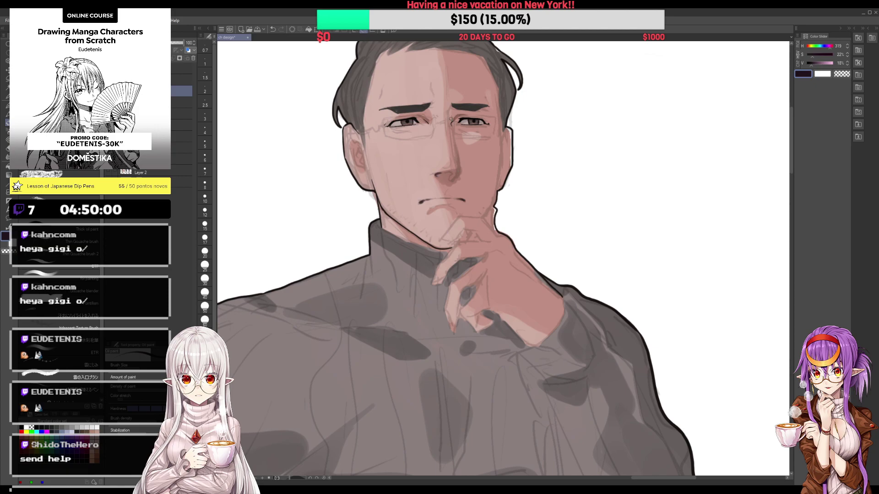
drag(455, 150, 458, 167)
drag(490, 129, 484, 125)
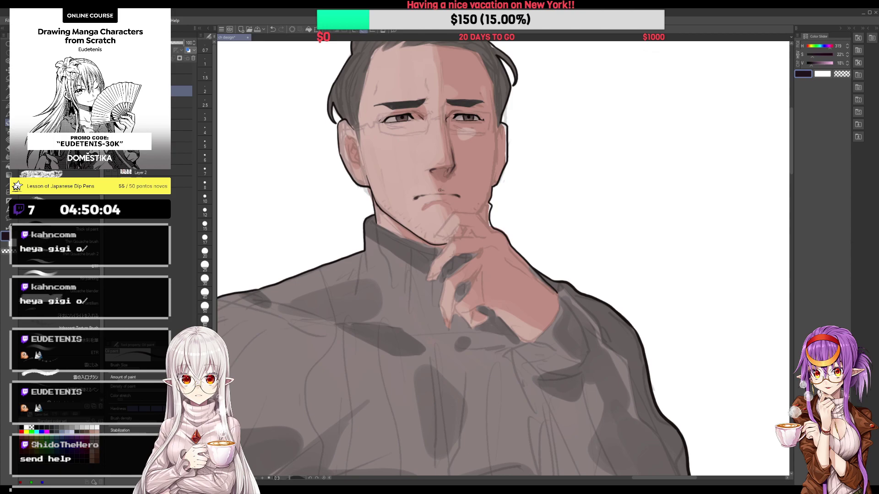
drag(456, 196, 465, 196)
mouse_move(433, 94)
mouse_down()
mouse_move(445, 116)
mouse_move(447, 101)
mouse_move(456, 124)
mouse_up()
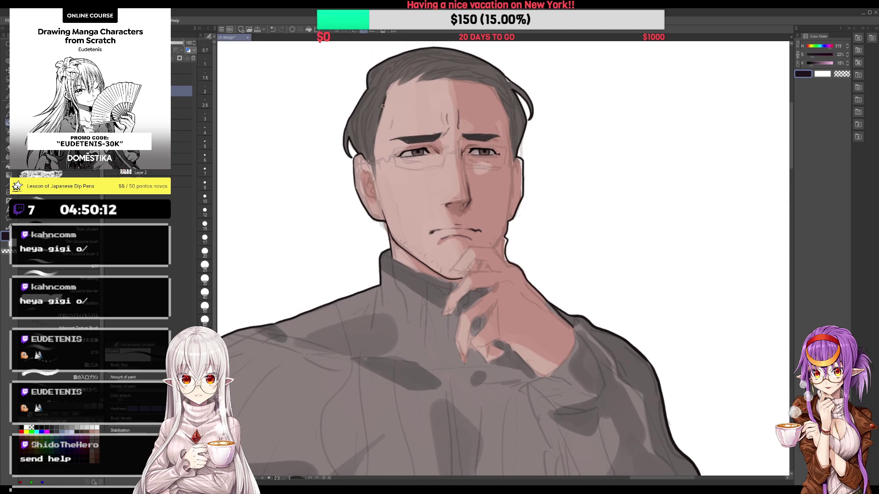
mouse_move(374, 147)
mouse_down()
mouse_move(377, 181)
mouse_move(364, 166)
mouse_move(369, 203)
mouse_move(373, 189)
mouse_up()
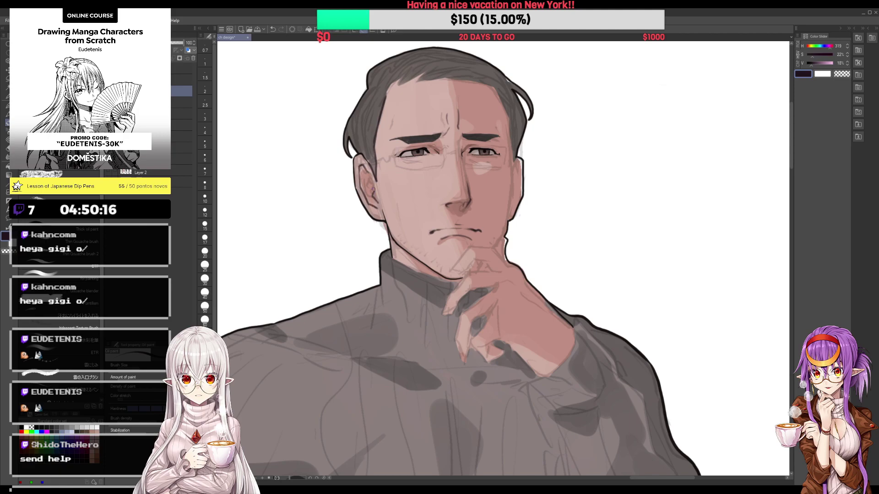
Step: Darken the cheek and ear outline, then add a dark stroke at the forehead hairline
mouse_move(510, 129)
mouse_down()
mouse_move(491, 111)
mouse_move(389, 130)
mouse_up()
drag(472, 81, 479, 75)
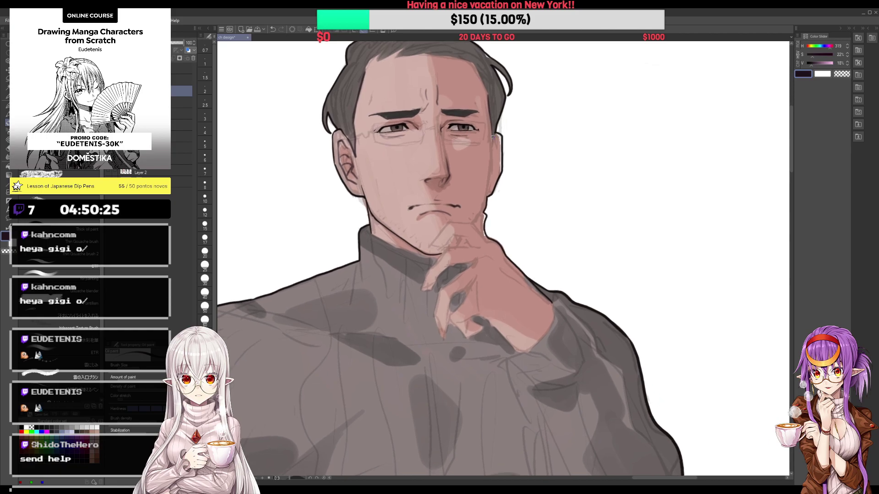
drag(493, 137, 487, 193)
drag(493, 169, 483, 218)
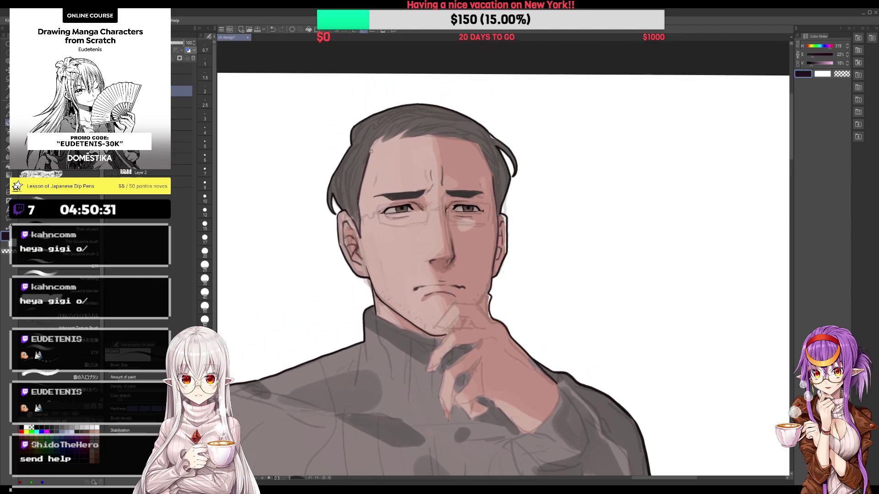
drag(383, 137, 374, 185)
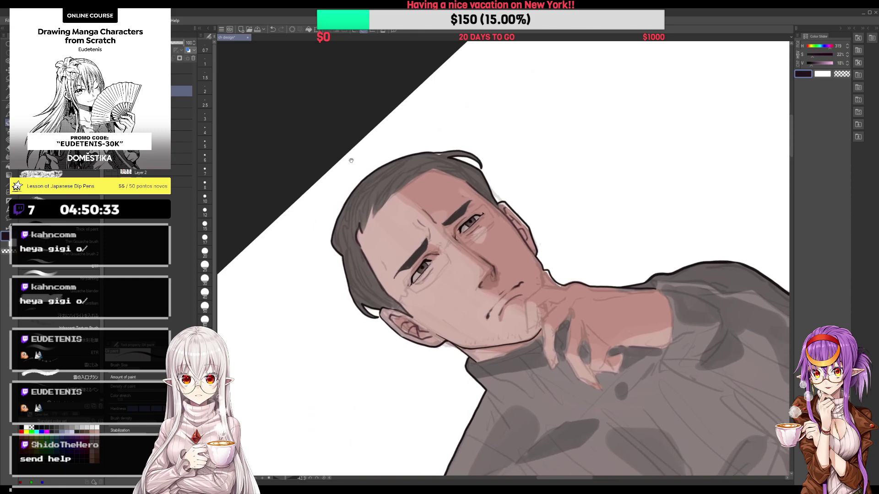
drag(366, 224, 376, 202)
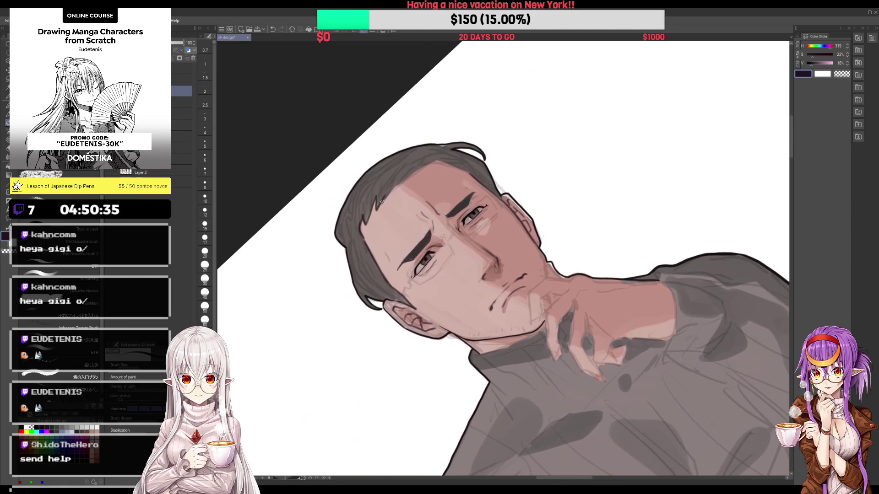
drag(443, 160, 511, 155)
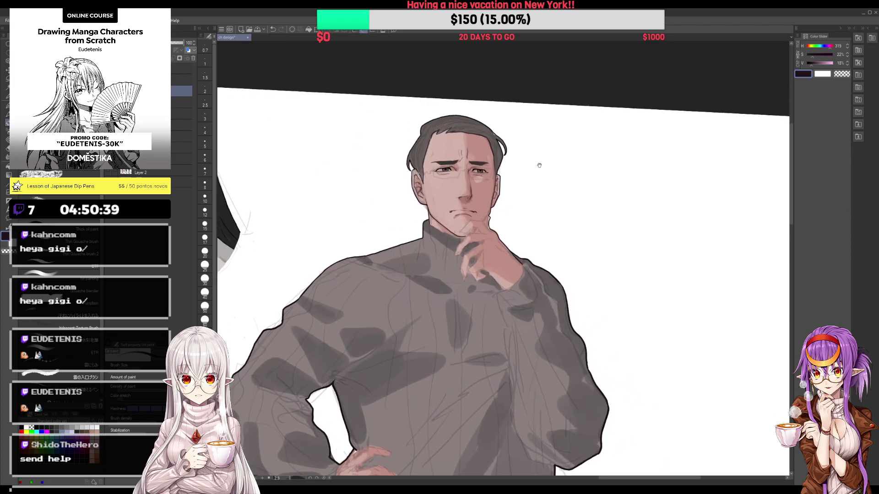
Step: Ink a darker line along the man's chin and jaw
scroll(478, 122, up, 5)
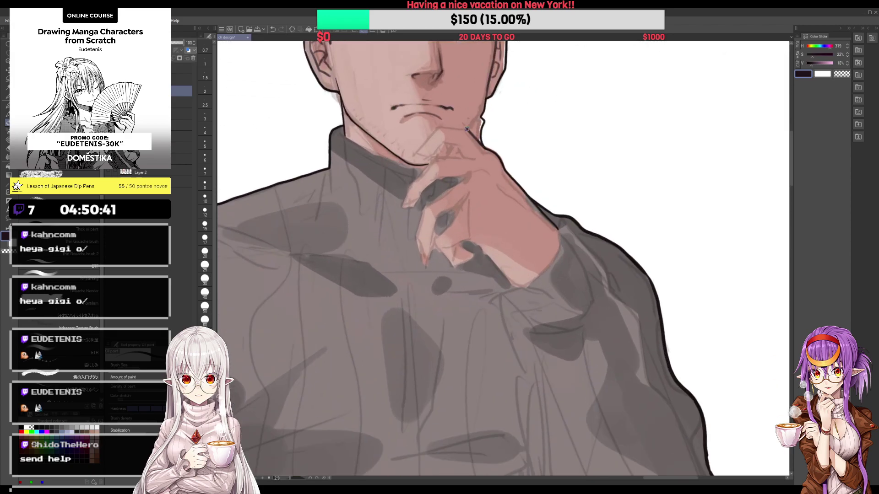
mouse_move(467, 129)
mouse_down()
mouse_move(436, 126)
mouse_move(419, 143)
mouse_move(443, 143)
mouse_up()
scroll(453, 147, down, 3)
scroll(467, 154, up, 3)
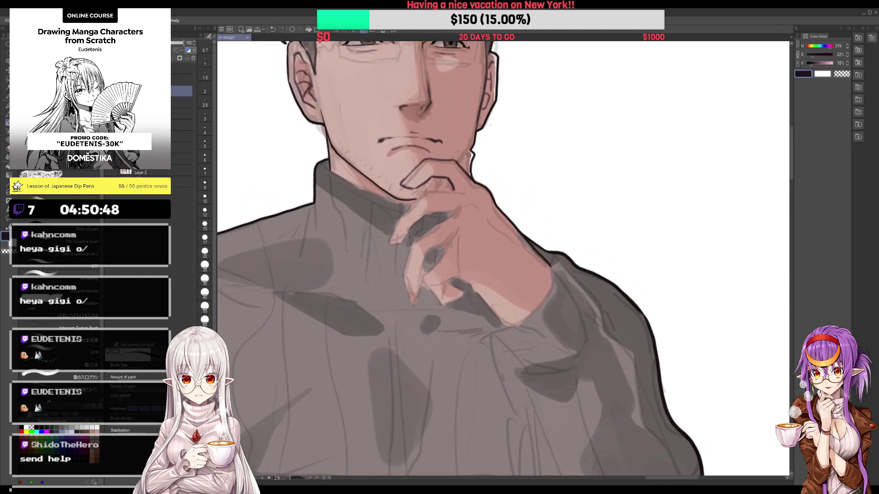
scroll(467, 156, down, 3)
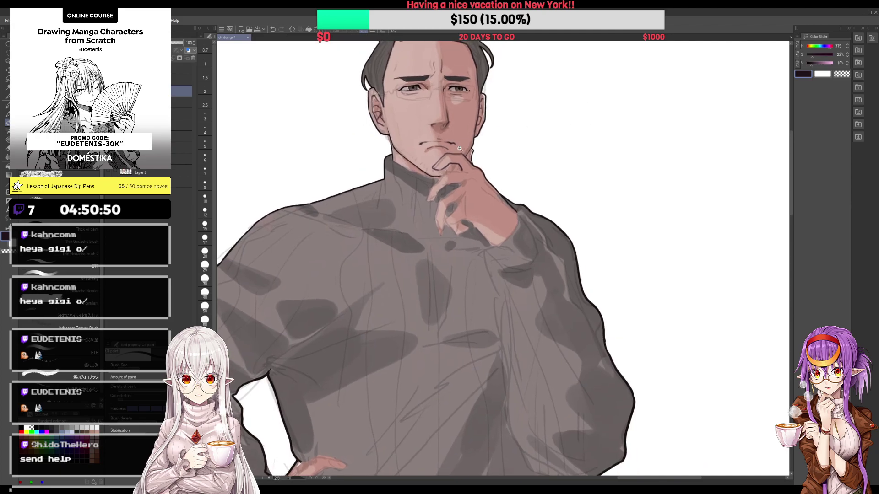
scroll(465, 159, up, 3)
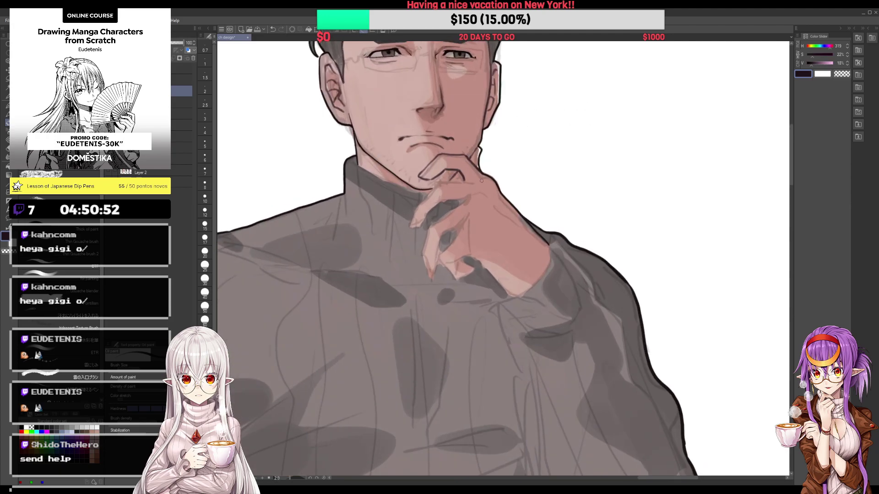
Step: Outline the edges of the fingers resting at his chin
mouse_move(476, 183)
mouse_down()
mouse_move(441, 180)
mouse_move(456, 140)
mouse_up()
scroll(442, 178, down, 2)
scroll(455, 140, up, 2)
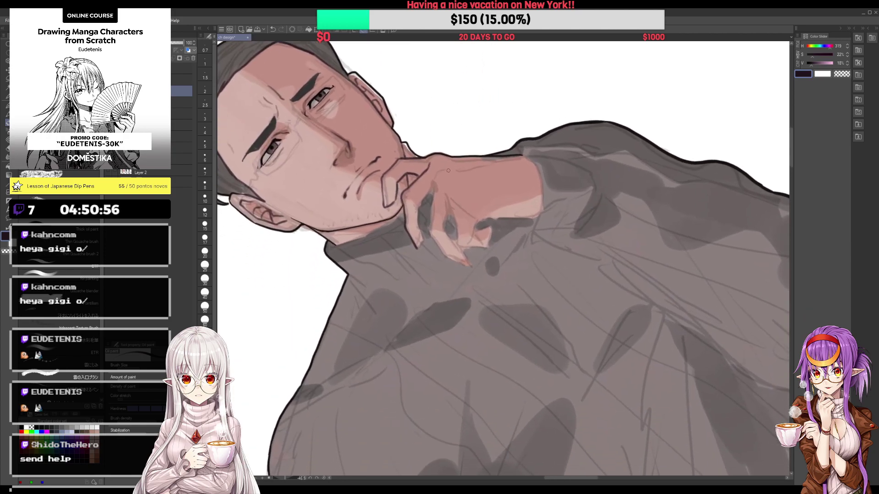
drag(436, 184, 429, 227)
mouse_move(435, 191)
mouse_down()
mouse_move(419, 206)
mouse_move(417, 247)
mouse_up()
drag(443, 194, 551, 173)
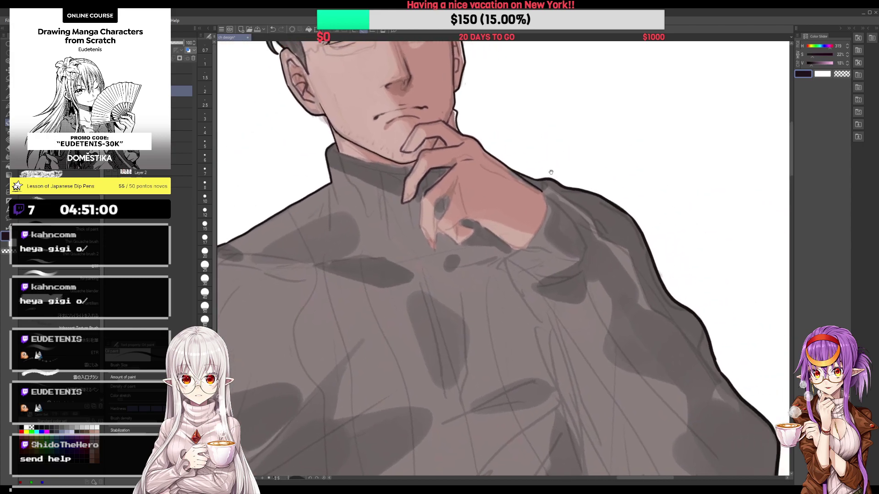
mouse_move(464, 182)
mouse_down()
mouse_move(439, 218)
mouse_move(454, 239)
mouse_move(461, 226)
mouse_up()
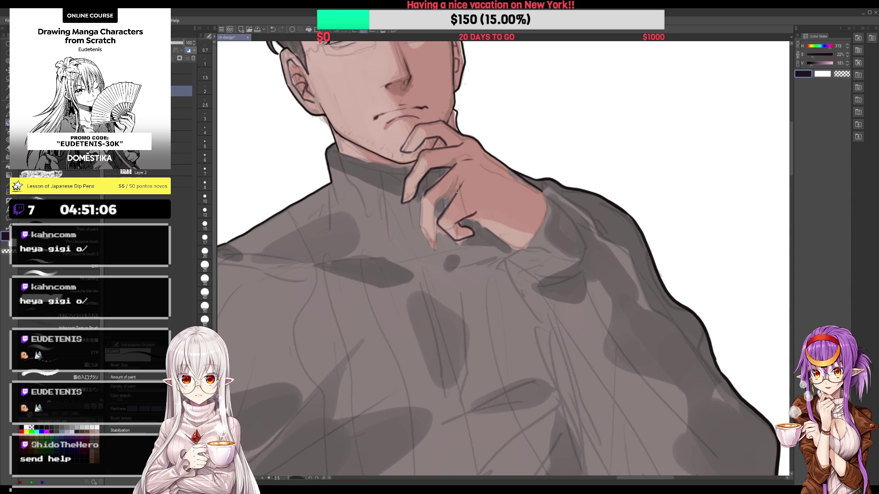
drag(425, 193, 421, 223)
Step: Draw the sweater's cuff line, outline the sleeve edge and add a fold line
scroll(431, 246, down, 2)
scroll(465, 144, down, 2)
scroll(465, 144, up, 2)
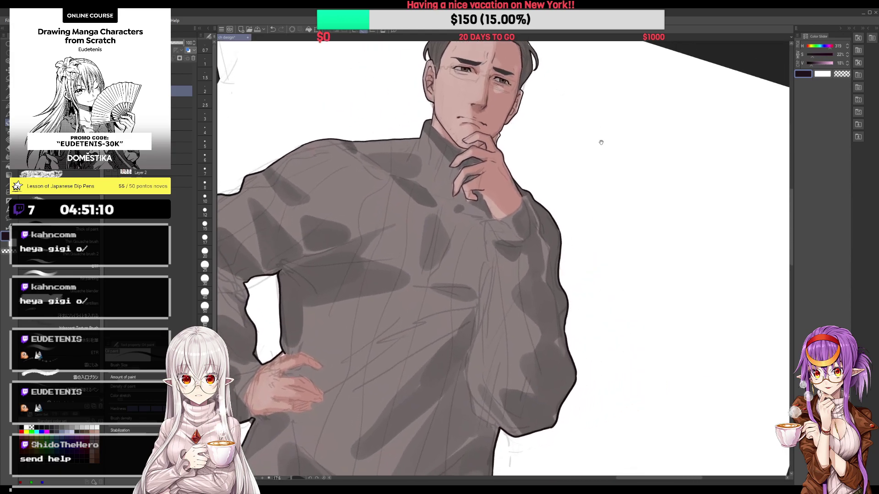
scroll(456, 188, up, 2)
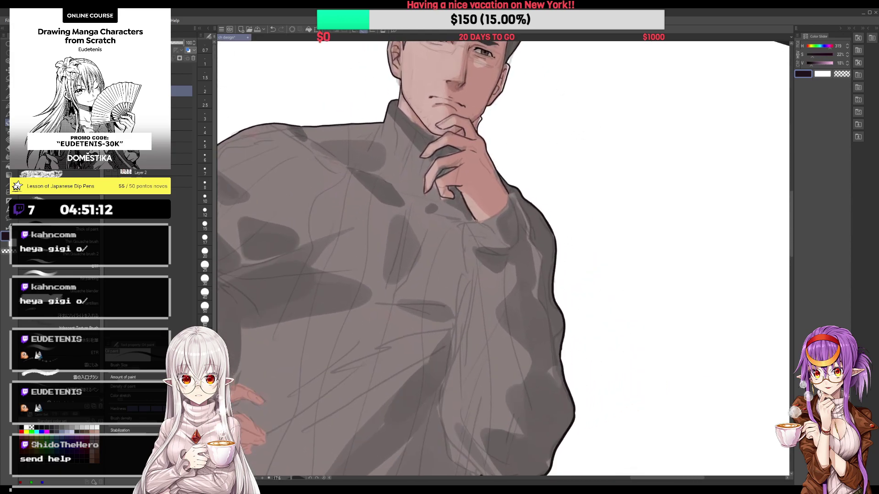
drag(462, 198, 511, 148)
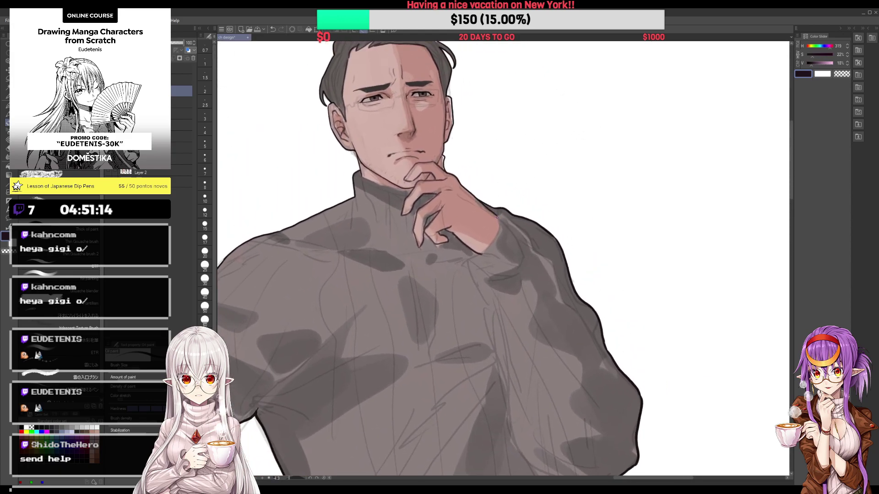
drag(522, 183, 512, 71)
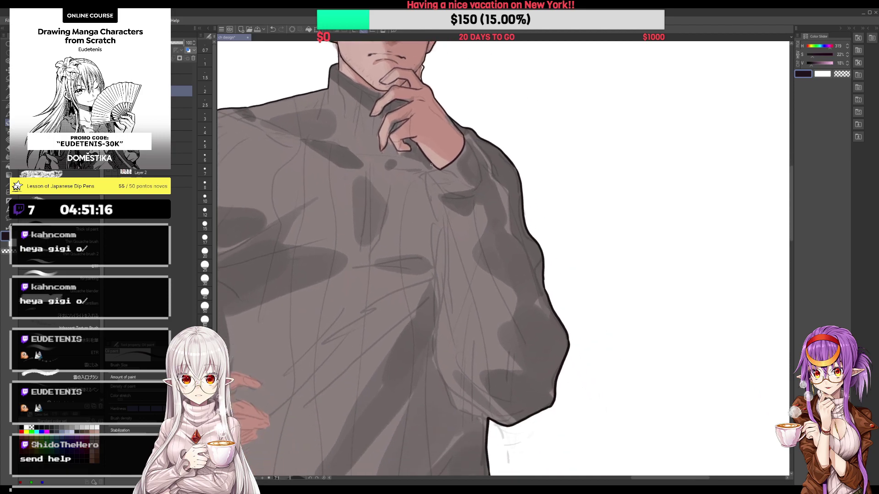
scroll(430, 146, down, 3)
scroll(438, 155, up, 2)
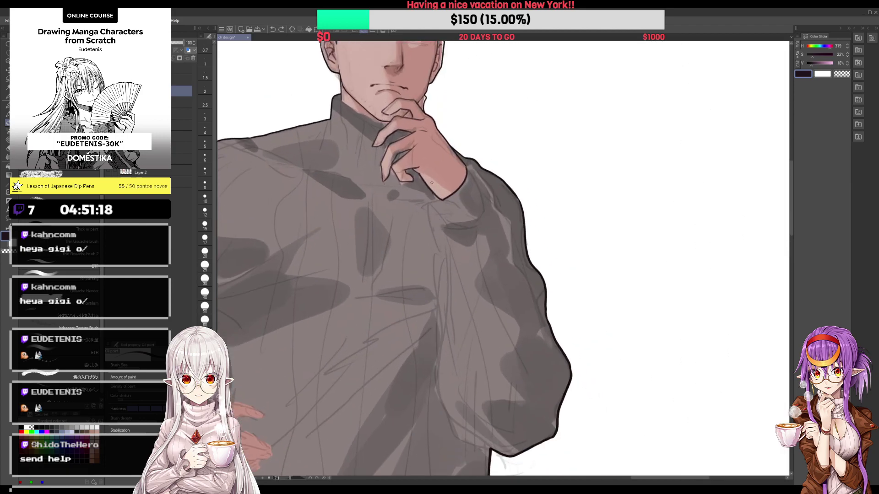
drag(428, 198, 445, 227)
drag(490, 186, 451, 128)
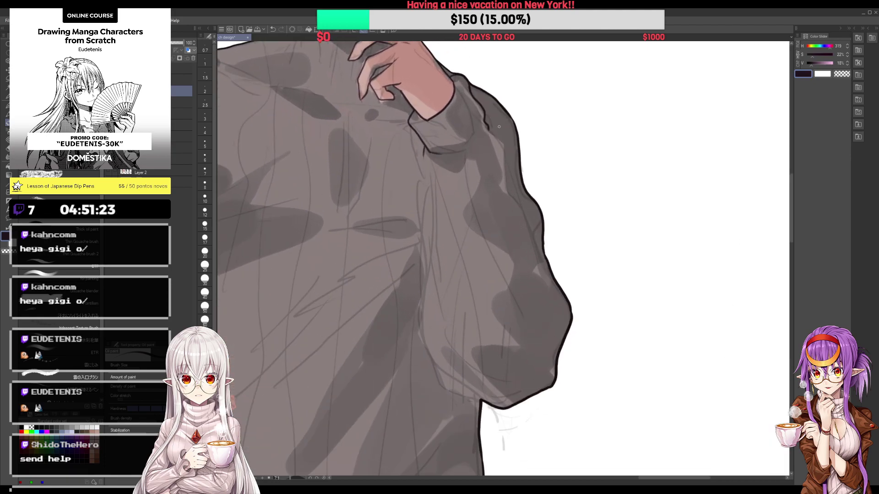
mouse_move(490, 129)
mouse_down()
mouse_move(507, 172)
mouse_move(506, 157)
mouse_up()
drag(421, 141, 467, 298)
scroll(434, 190, down, 1)
Step: Extend the sweater fold line on the arm with additional dark strokes
scroll(473, 239, down, 5)
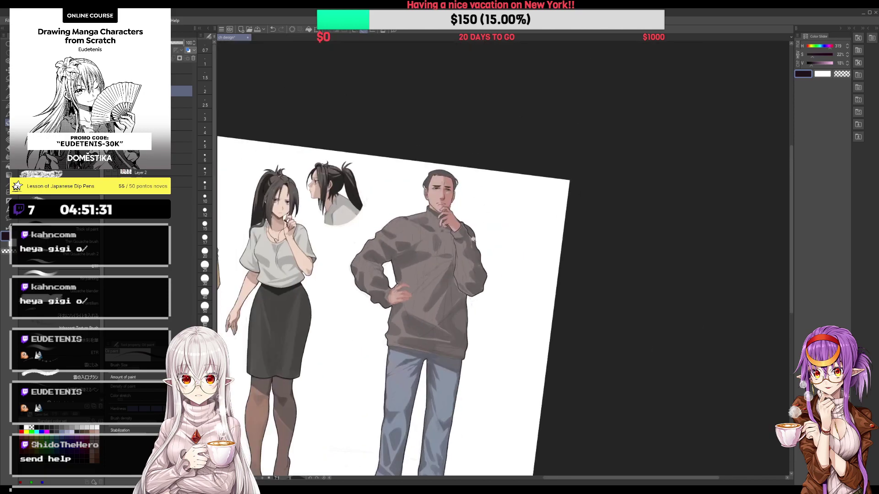
scroll(473, 239, up, 3)
scroll(474, 242, up, 2)
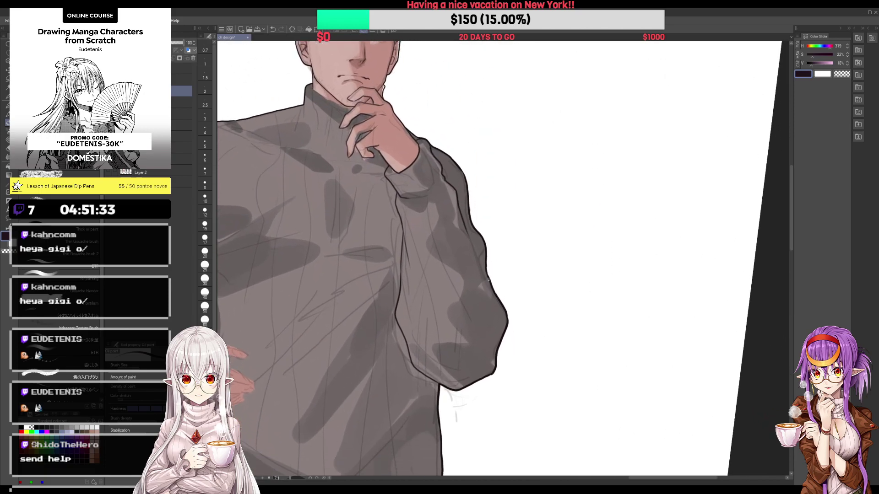
scroll(481, 256, down, 2)
scroll(325, 185, up, 2)
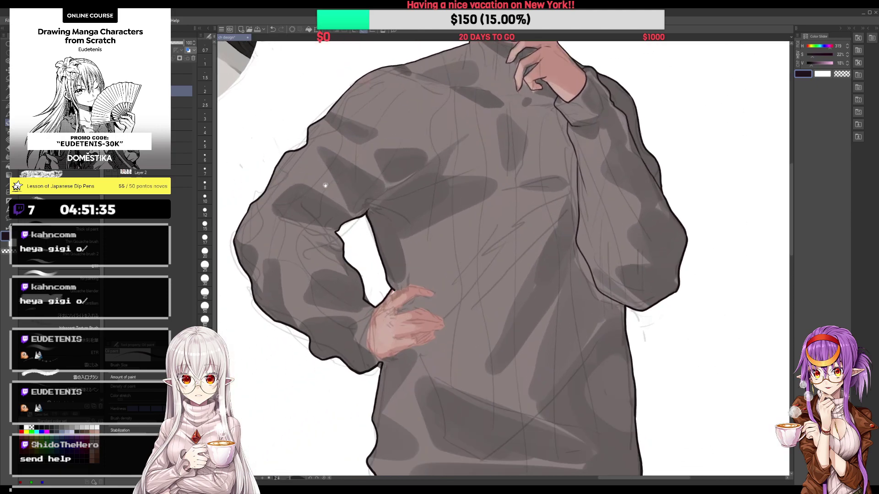
drag(306, 224, 330, 228)
scroll(278, 204, down, 2)
scroll(348, 232, down, 1)
scroll(367, 261, up, 2)
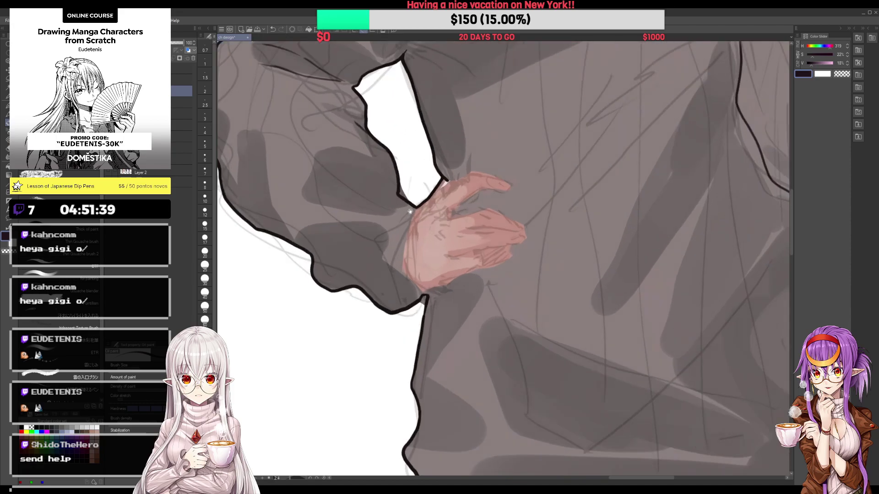
mouse_move(414, 209)
mouse_down()
mouse_move(404, 247)
mouse_move(420, 294)
mouse_up()
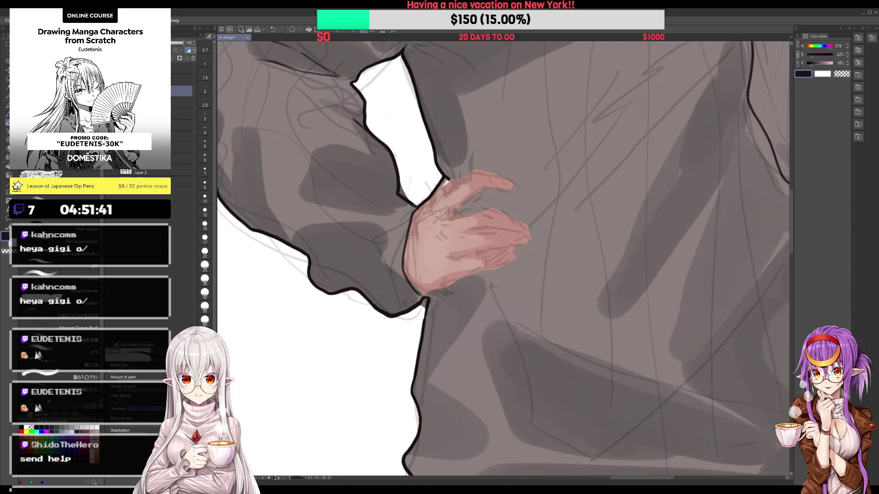
Step: Add dark detail strokes to the hand on the hip, then zoom out to the lineup
scroll(414, 206, down, 5)
scroll(421, 219, up, 1)
scroll(424, 228, up, 3)
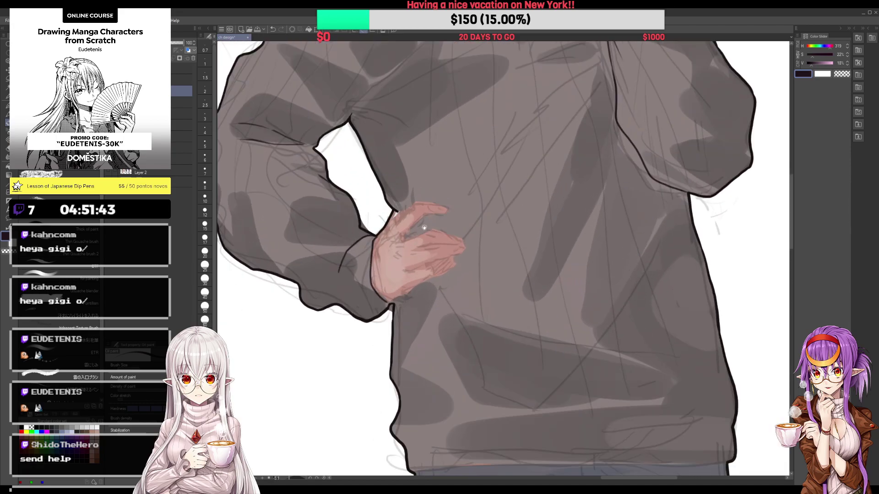
scroll(414, 215, up, 2)
scroll(367, 248, down, 2)
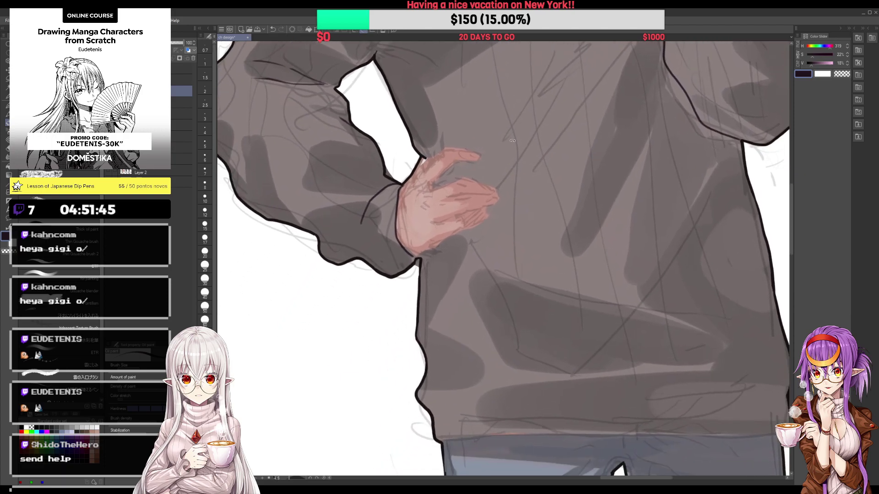
scroll(446, 170, up, 1)
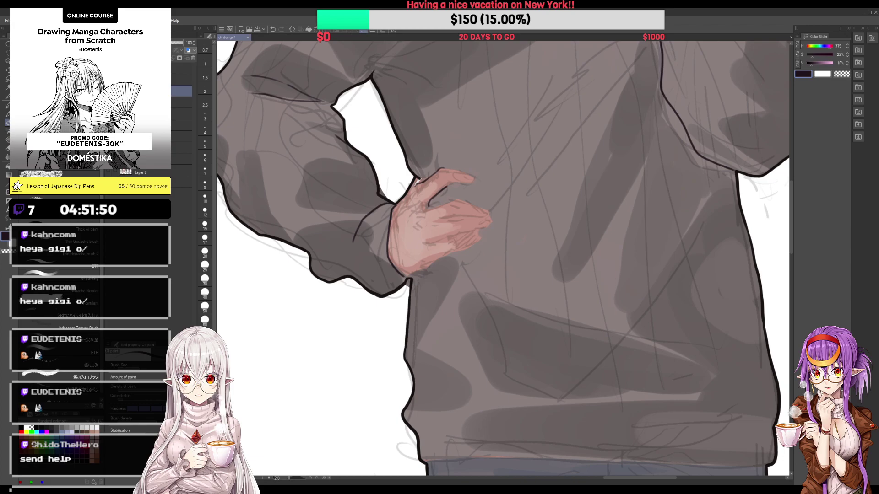
mouse_move(478, 108)
mouse_down()
mouse_move(453, 136)
mouse_move(481, 172)
mouse_move(411, 209)
mouse_up()
scroll(480, 180, down, 5)
scroll(424, 269, up, 3)
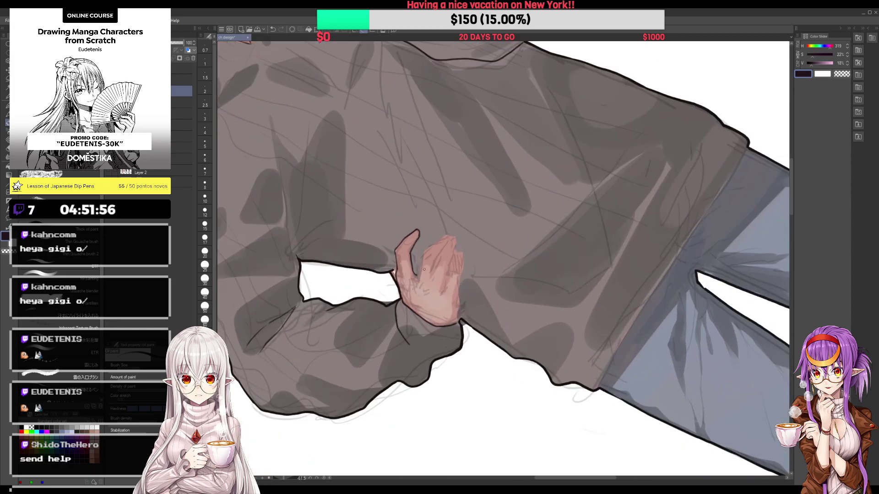
mouse_move(430, 244)
mouse_down()
mouse_move(442, 231)
mouse_move(456, 235)
mouse_up()
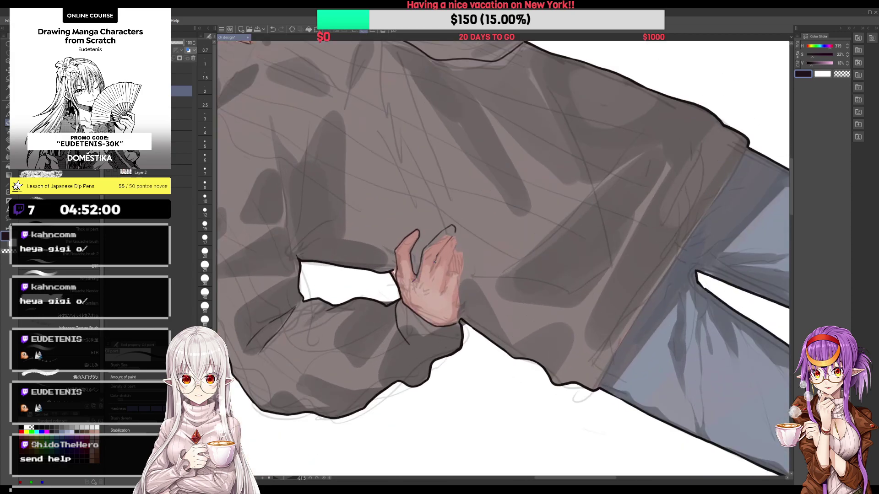
mouse_move(499, 211)
mouse_down()
mouse_move(489, 132)
mouse_move(440, 196)
mouse_up()
drag(466, 170, 449, 213)
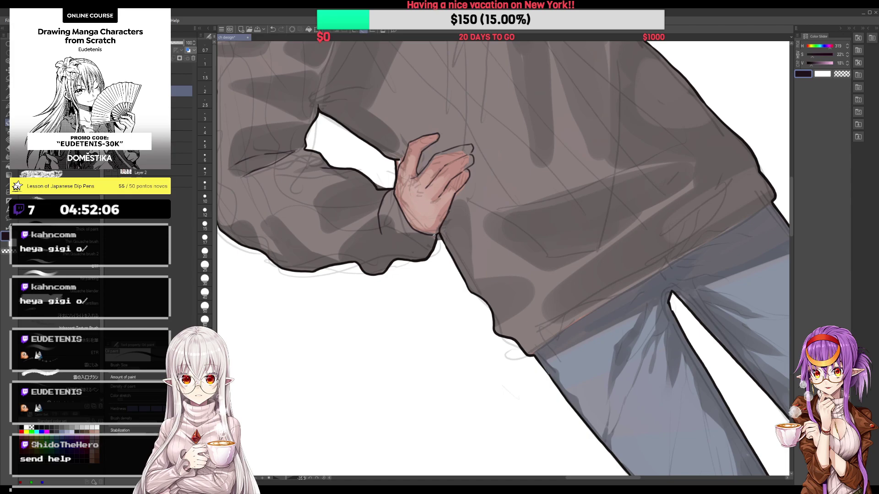
scroll(489, 163, down, 4)
scroll(503, 151, down, 3)
Step: Ink dark lines along the trouser hems above both boots
scroll(538, 124, down, 2)
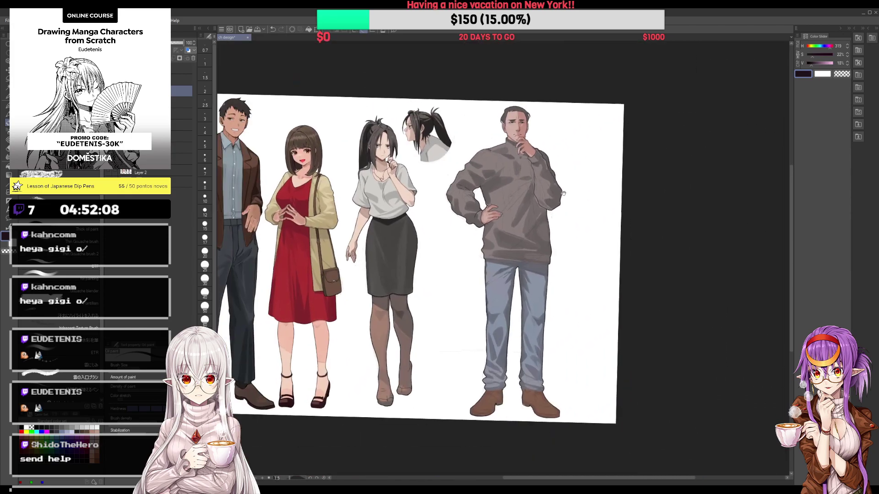
drag(538, 124, 517, 68)
scroll(518, 69, up, 2)
scroll(743, 120, up, 2)
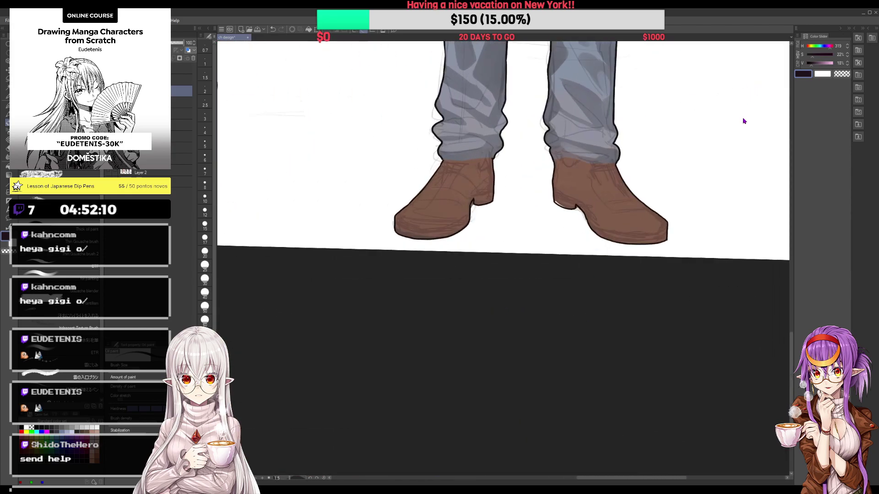
scroll(521, 153, up, 3)
drag(431, 169, 544, 163)
scroll(545, 162, down, 3)
scroll(474, 169, up, 2)
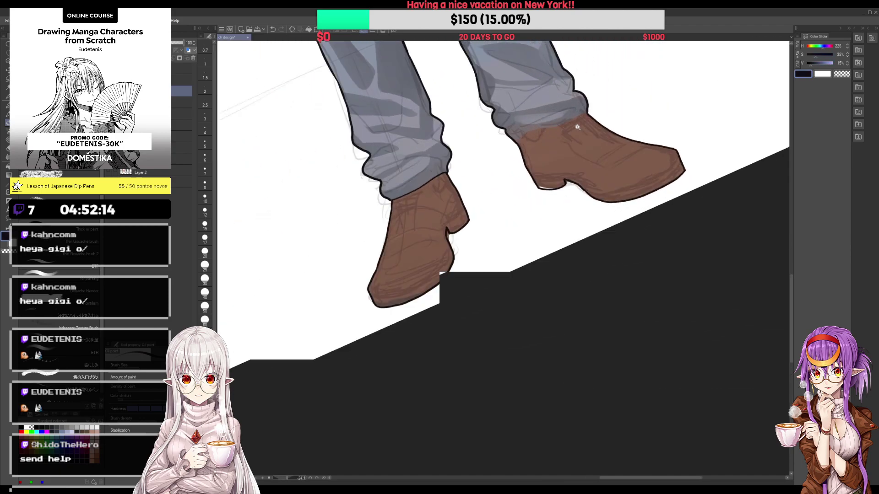
scroll(475, 169, up, 1)
mouse_move(462, 174)
mouse_down()
mouse_move(555, 137)
mouse_move(609, 165)
mouse_up()
Step: Frame both boots, return to the brush and choose a darker brown for shading
scroll(609, 164, down, 3)
scroll(469, 304, up, 1)
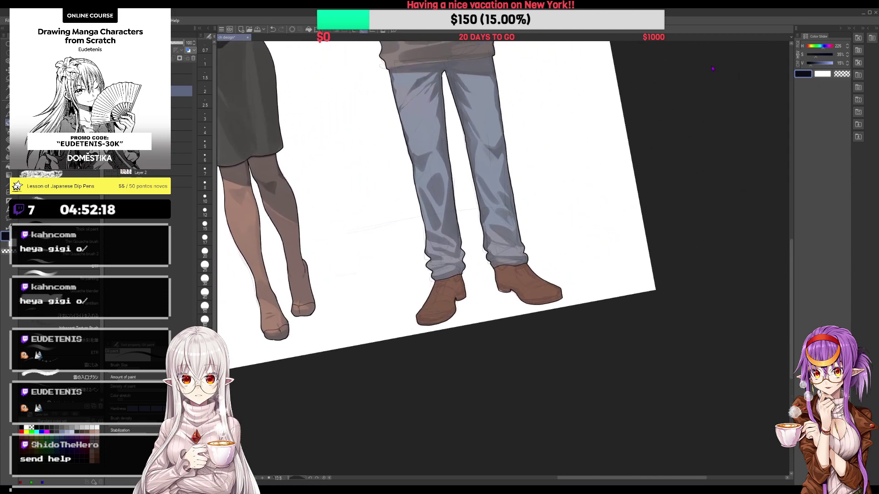
scroll(470, 303, up, 2)
scroll(469, 304, up, 1)
drag(459, 279, 394, 220)
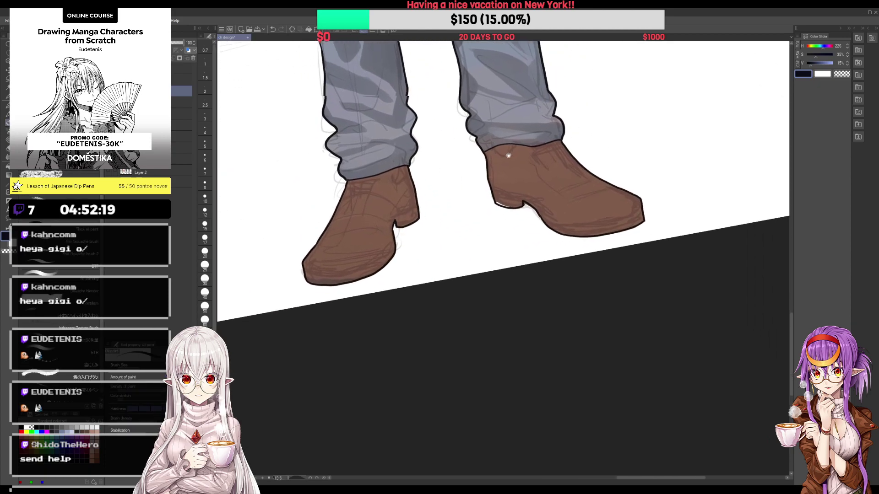
key(b)
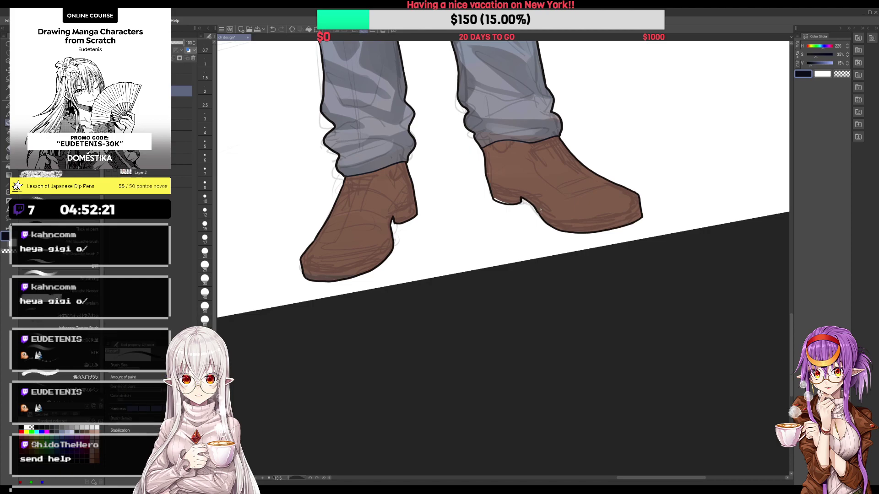
alt+click(510, 176)
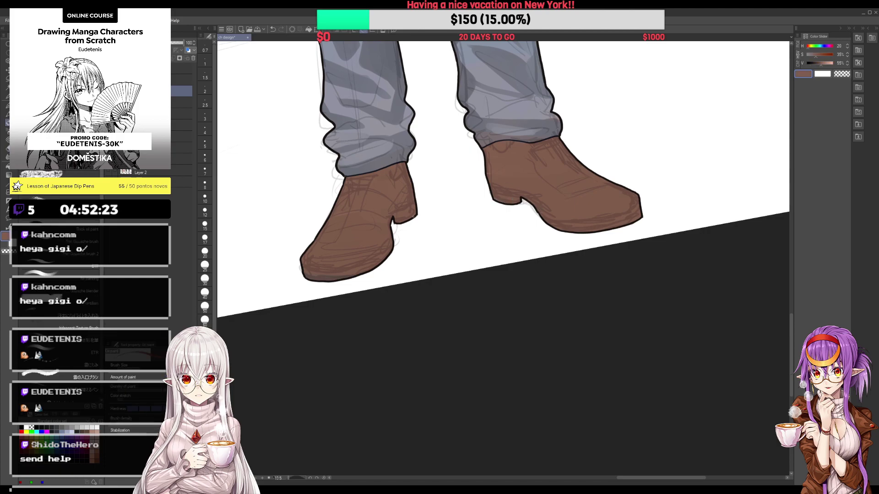
alt+click(485, 139)
Step: Paint dark brown shading on the boot under the left trouser hem
scroll(486, 139, up, 3)
drag(495, 153, 529, 149)
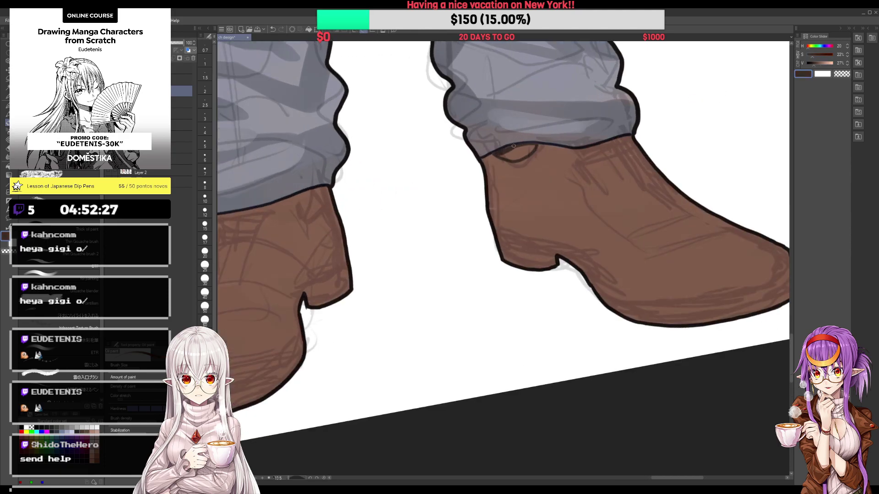
scroll(549, 137, down, 3)
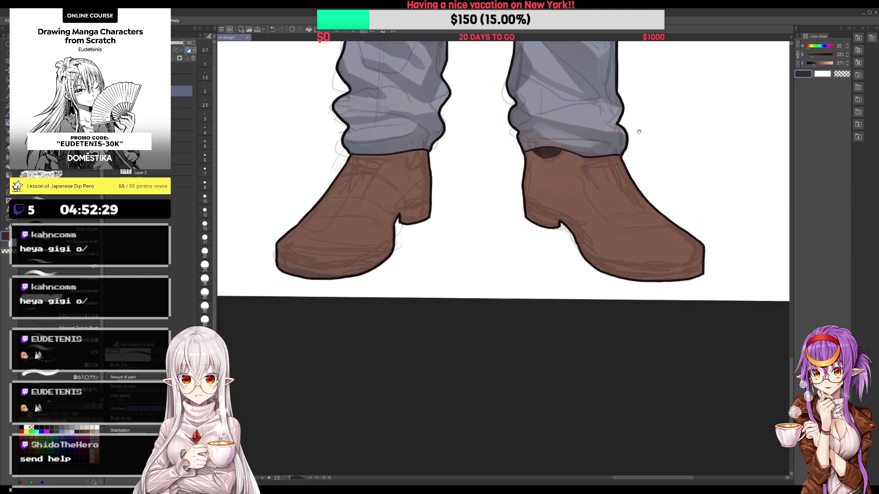
mouse_move(398, 170)
mouse_down()
mouse_move(408, 179)
mouse_move(394, 173)
mouse_move(521, 129)
mouse_up()
Step: Draw a dark line along the left boot's sole with the canvas tilted
scroll(391, 164, up, 2)
scroll(410, 178, down, 3)
scroll(458, 165, up, 2)
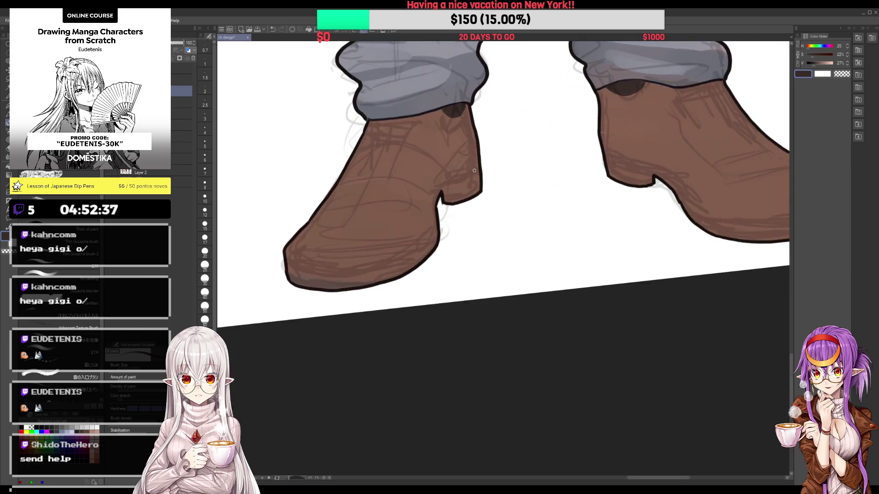
drag(451, 160, 476, 151)
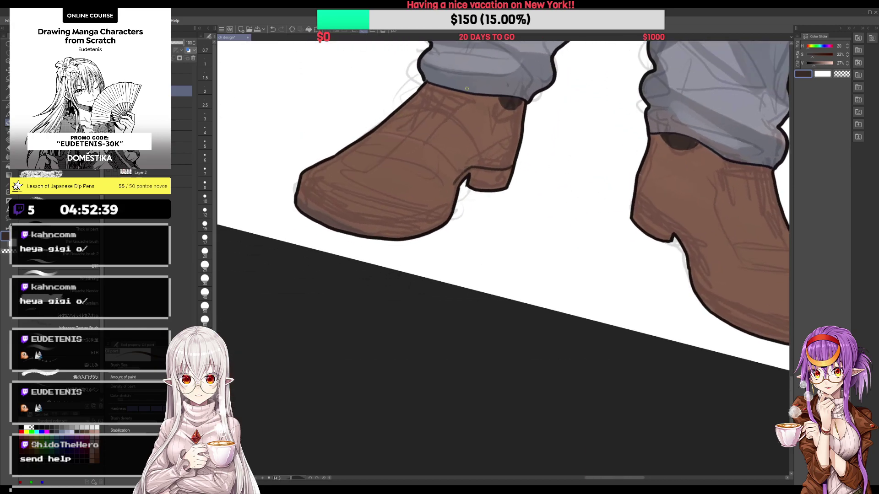
drag(297, 194, 397, 224)
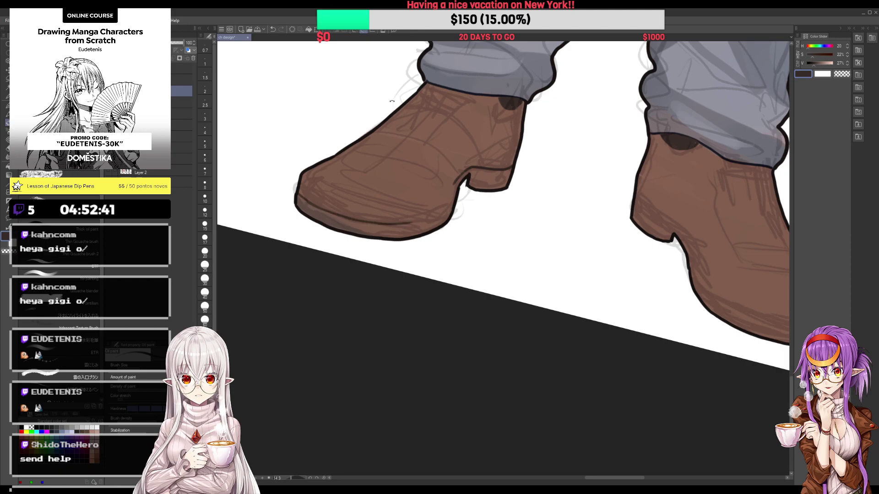
drag(369, 87, 326, 131)
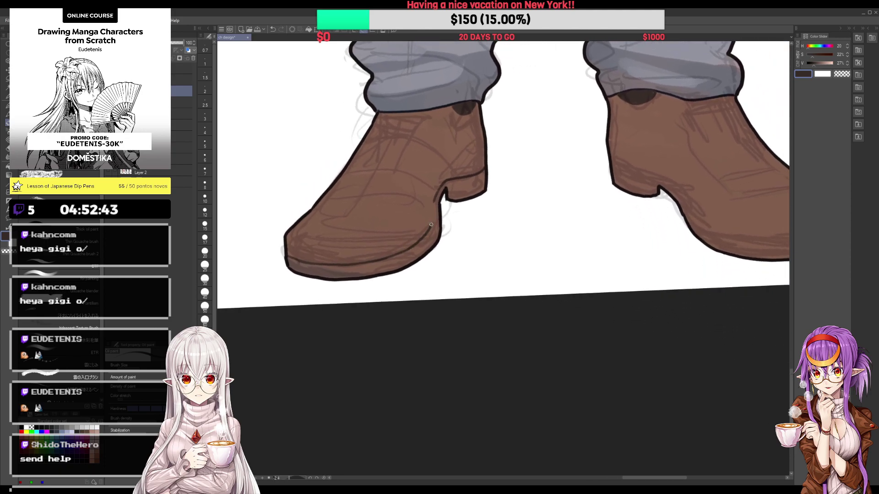
Step: Darken the outline along the right boot's outer edge
scroll(432, 190, down, 3)
mouse_move(461, 144)
mouse_down()
mouse_move(449, 164)
mouse_move(461, 185)
mouse_up()
scroll(453, 178, up, 2)
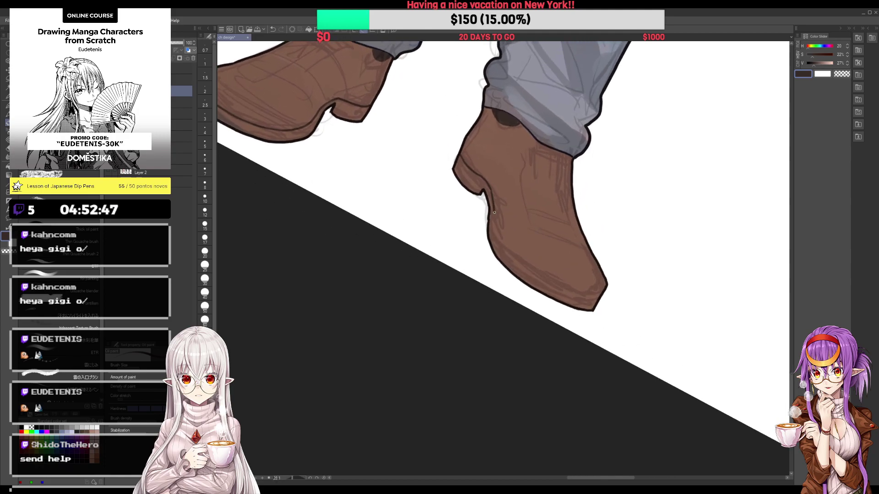
drag(518, 155, 527, 145)
scroll(527, 145, up, 2)
scroll(442, 185, down, 1)
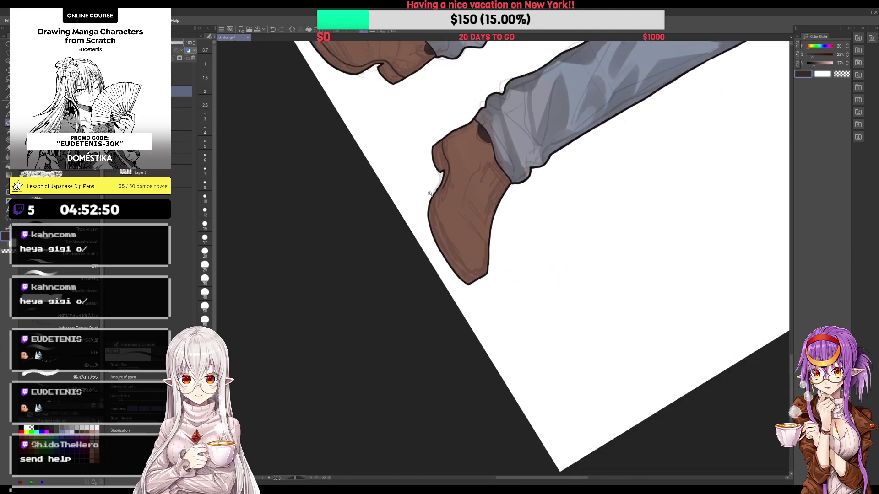
scroll(442, 188, down, 2)
scroll(442, 191, up, 3)
drag(432, 202, 463, 290)
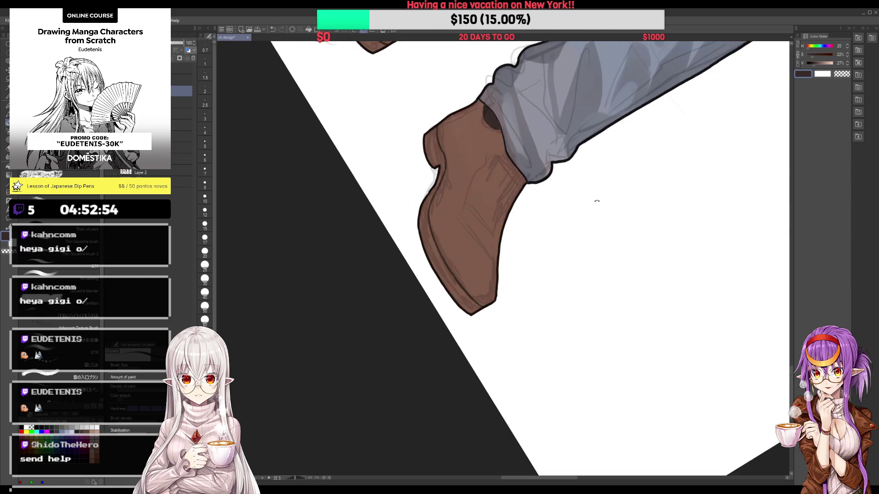
drag(595, 198, 567, 138)
Step: Add a dark curved stroke and a crease line across the left boot
scroll(567, 128, up, 2)
drag(367, 216, 410, 223)
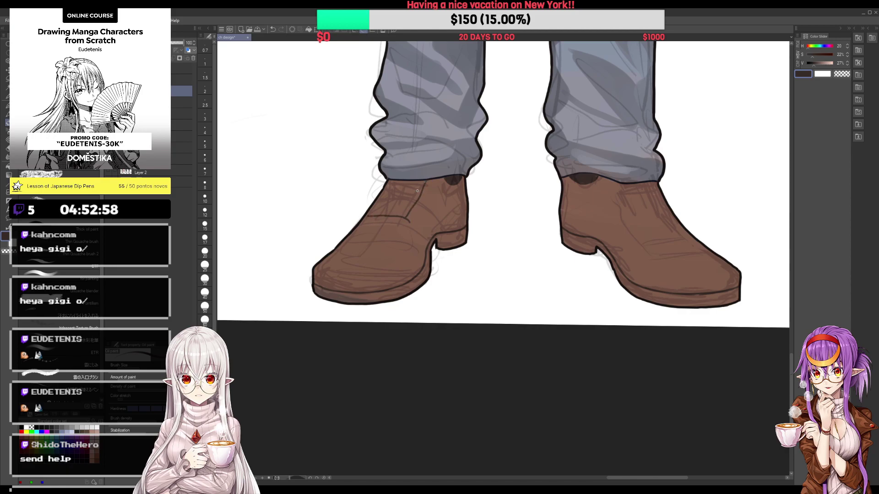
mouse_move(378, 200)
mouse_down()
mouse_move(412, 200)
mouse_move(402, 231)
mouse_up()
mouse_move(506, 157)
mouse_down()
mouse_move(545, 222)
mouse_move(563, 199)
mouse_move(570, 211)
mouse_up()
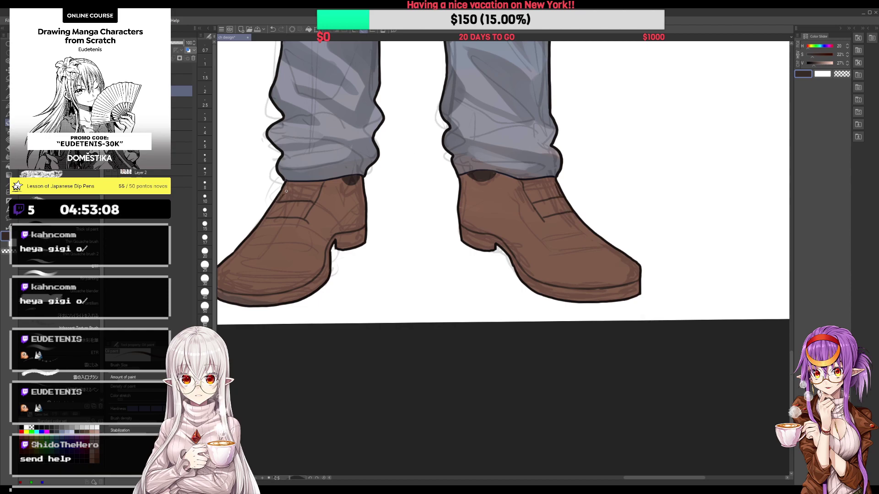
scroll(301, 177, down, 2)
mouse_move(510, 136)
mouse_down()
mouse_move(556, 159)
mouse_move(497, 181)
mouse_up()
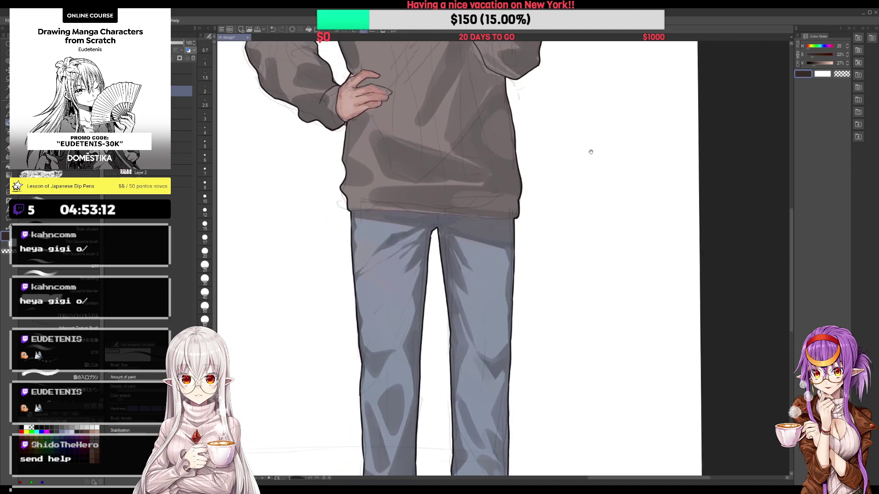
Step: Shade the edge where the grey sweater hem meets the jeans
drag(590, 129, 370, 105)
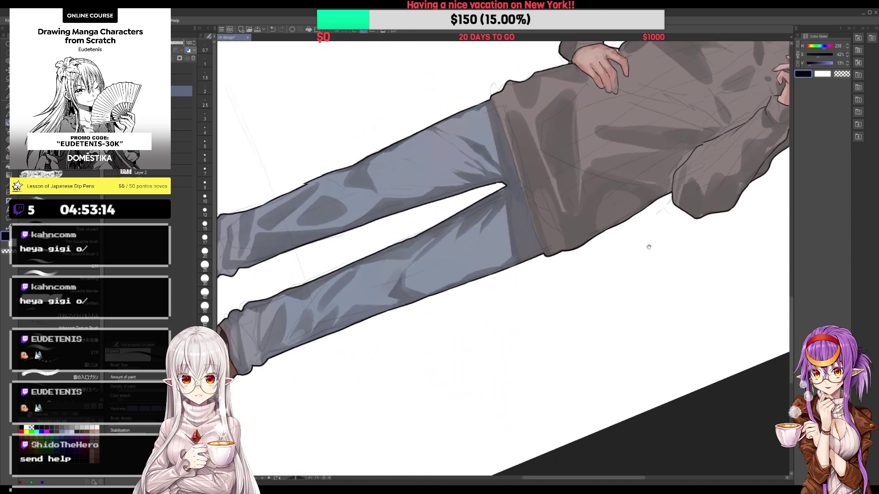
scroll(356, 104, up, 2)
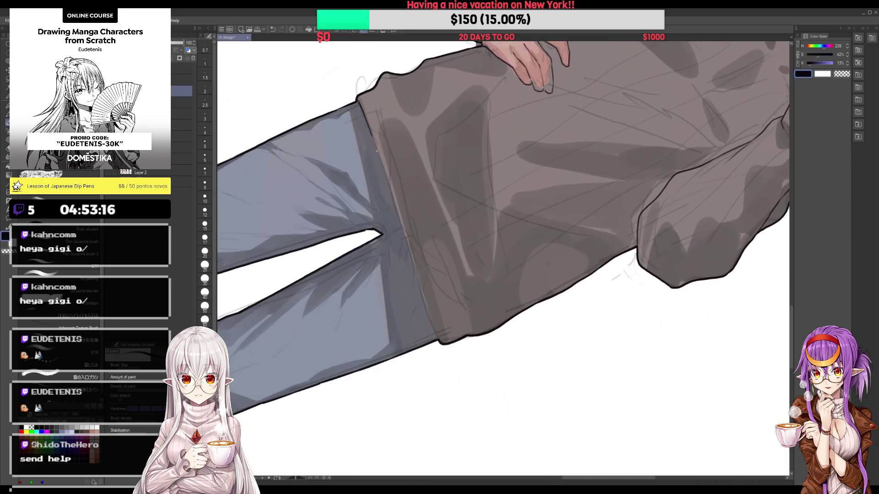
scroll(364, 117, up, 1)
drag(368, 121, 408, 258)
drag(401, 218, 423, 292)
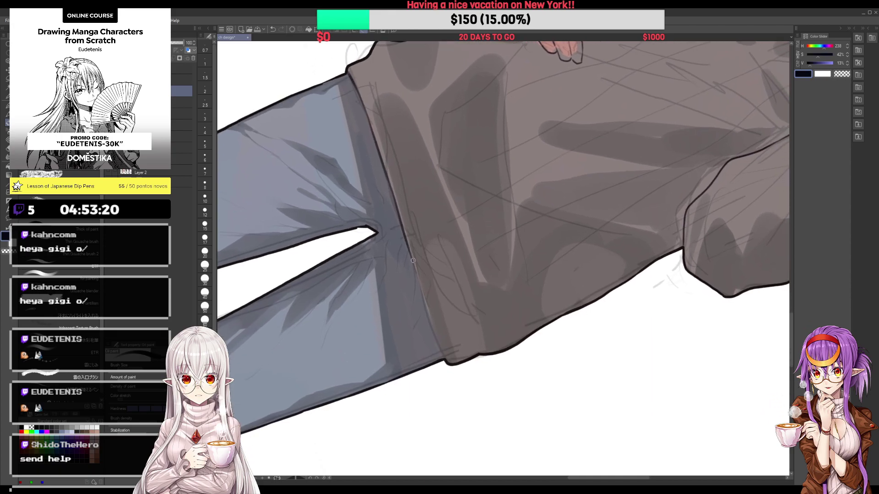
scroll(416, 275, down, 1)
drag(406, 250, 443, 358)
Step: Sample the dark outline colour and darken the line along the sweater collar
scroll(458, 297, down, 3)
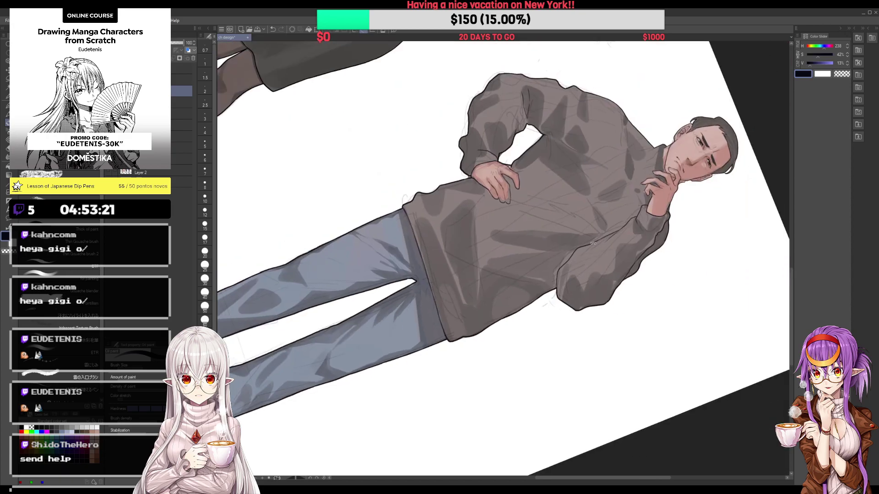
scroll(504, 274, up, 2)
scroll(550, 183, down, 3)
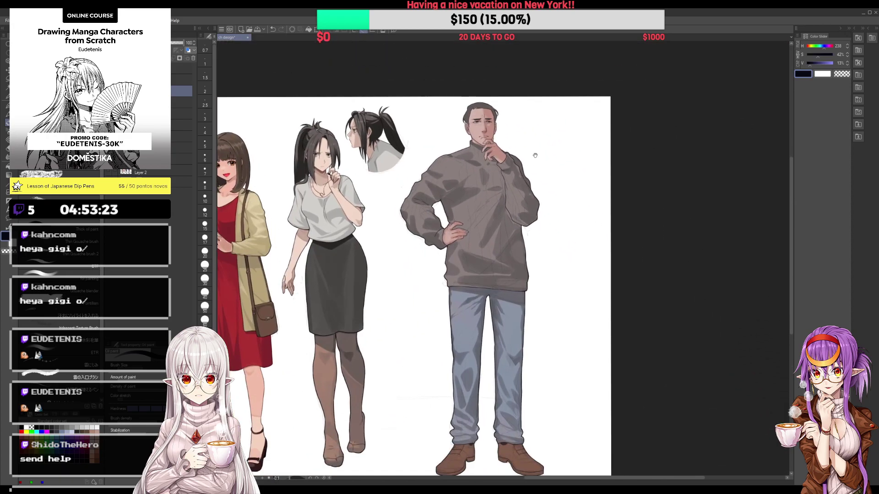
scroll(486, 81, up, 3)
scroll(485, 81, up, 2)
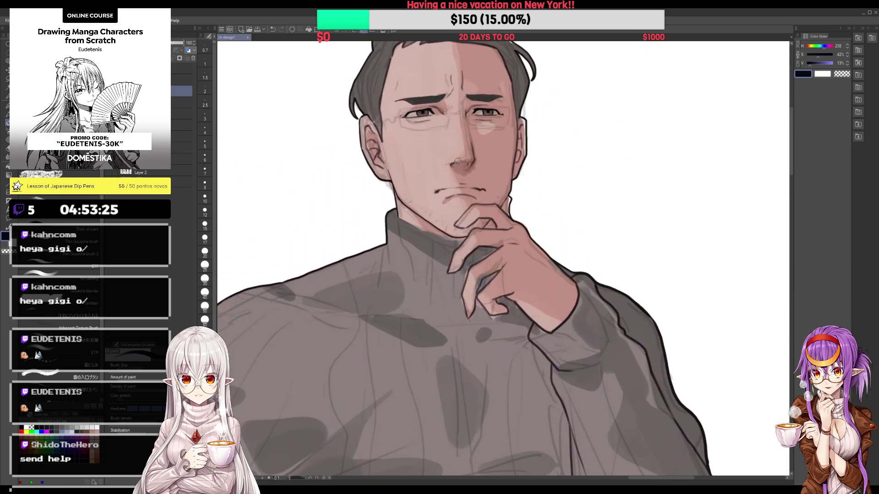
scroll(486, 81, up, 2)
alt+click(587, 272)
scroll(423, 177, up, 2)
scroll(423, 177, up, 1)
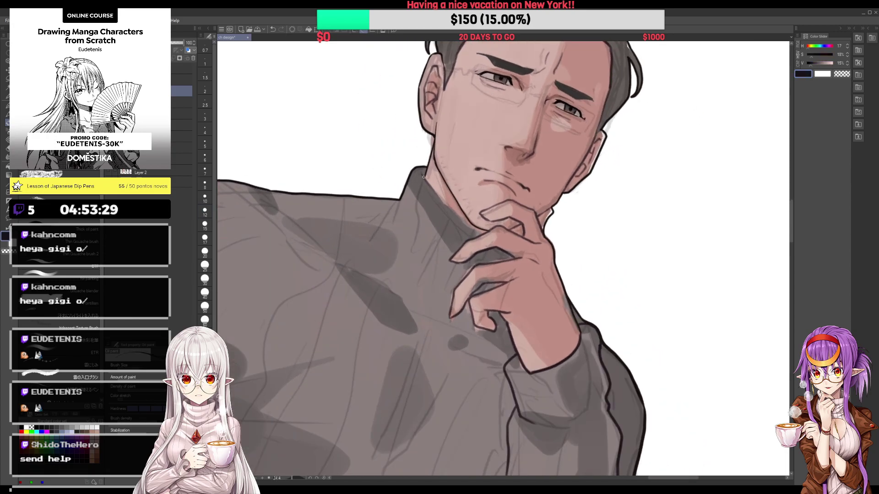
drag(423, 176, 473, 228)
scroll(482, 234, down, 1)
scroll(494, 231, down, 1)
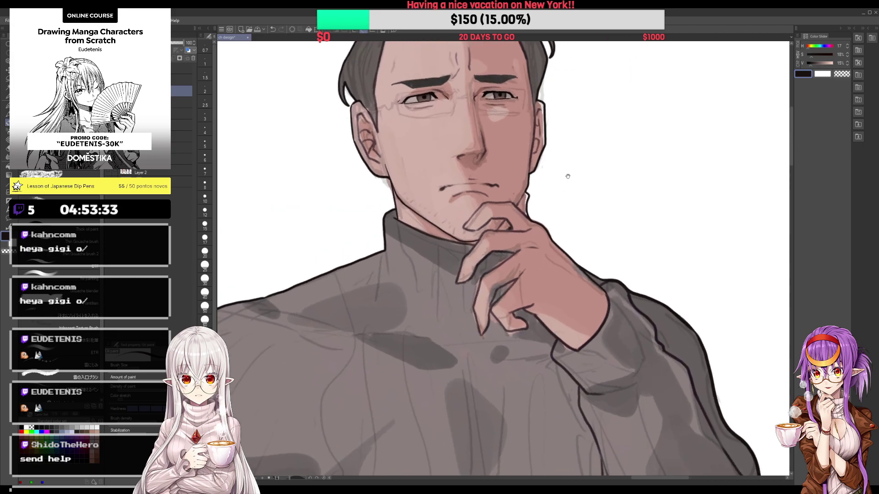
Step: Frame the chin and hand, sampling sweater greys and skin tones to shade near the fingertip
drag(568, 177, 486, 136)
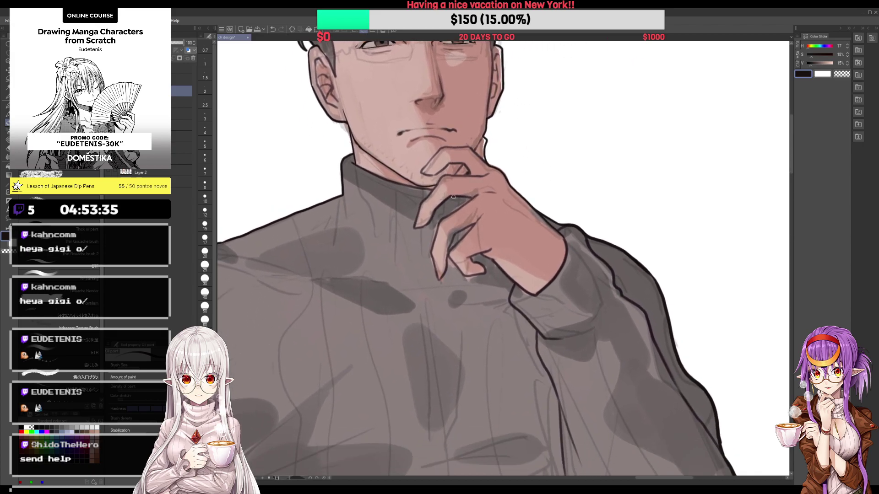
drag(453, 197, 446, 166)
alt+click(420, 223)
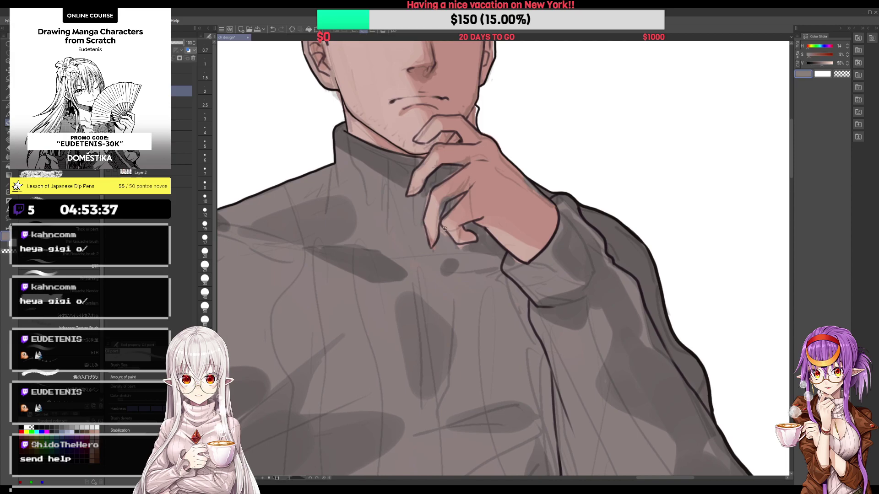
alt+click(434, 248)
mouse_move(443, 237)
mouse_down()
mouse_move(441, 227)
mouse_move(444, 233)
mouse_up()
alt+click(452, 265)
alt+click(448, 204)
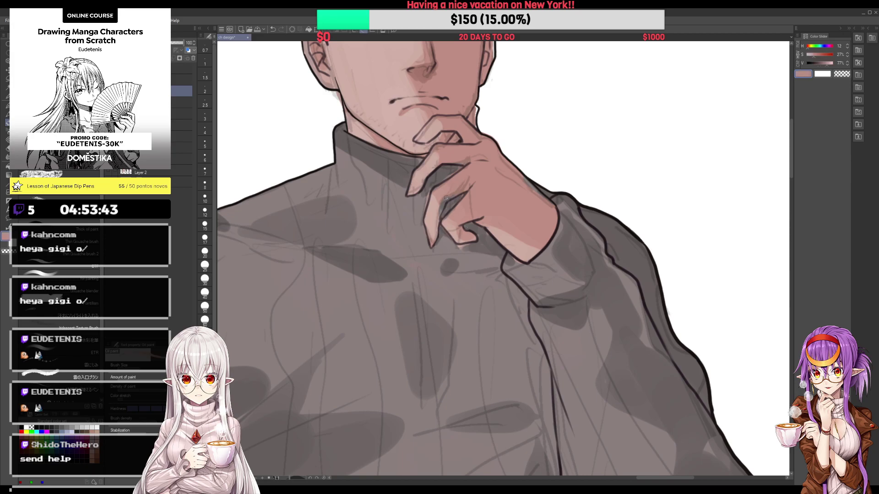
alt+click(432, 157)
alt+click(444, 168)
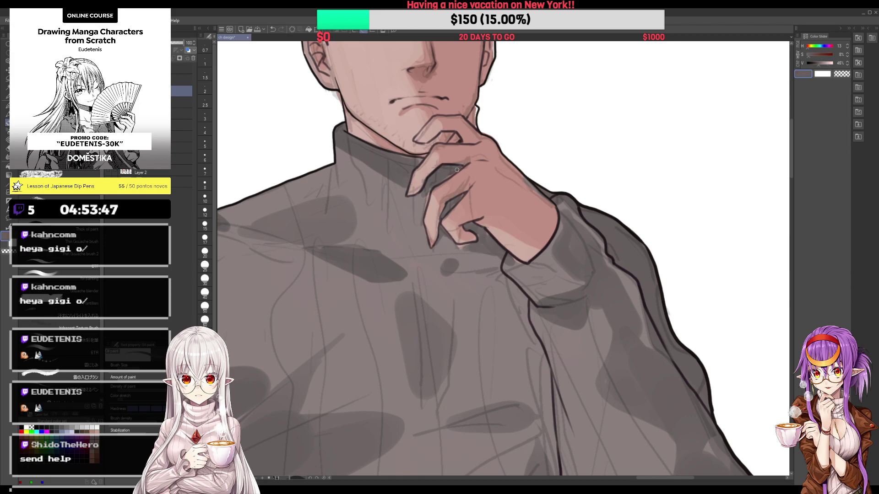
Step: Sample the hand's skin tone and sweater grey while zooming in and out to check the face
scroll(427, 200, down, 2)
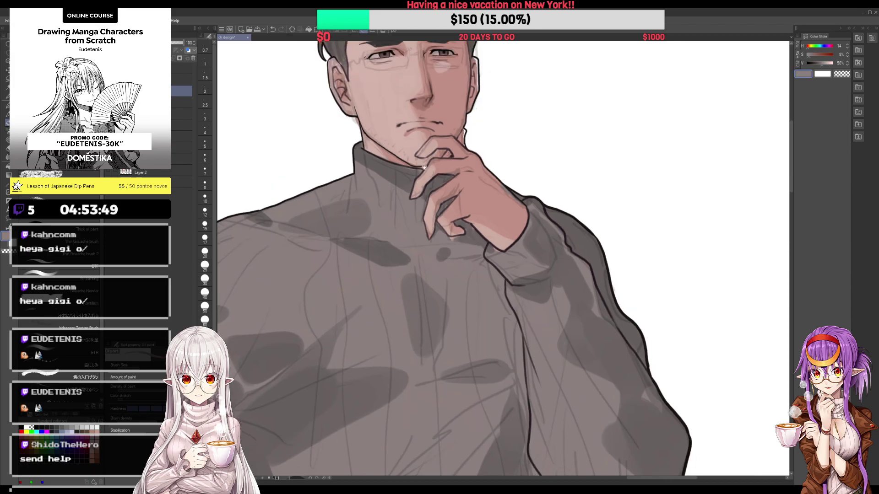
scroll(462, 248, up, 3)
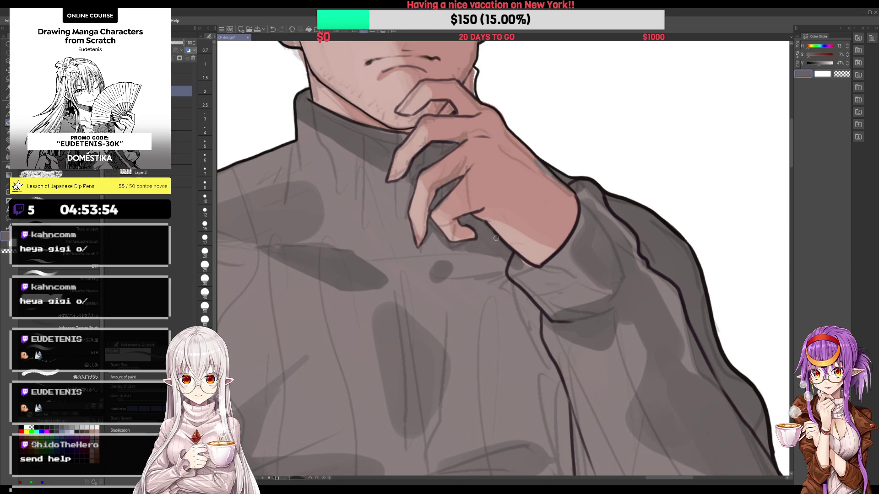
scroll(477, 226, down, 3)
scroll(542, 210, up, 2)
alt+click(541, 210)
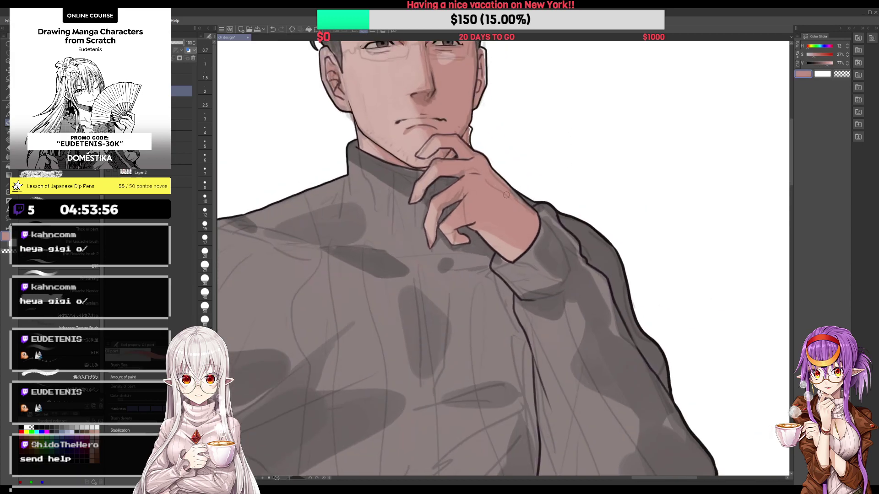
scroll(521, 201, down, 3)
scroll(414, 108, up, 2)
scroll(415, 108, up, 2)
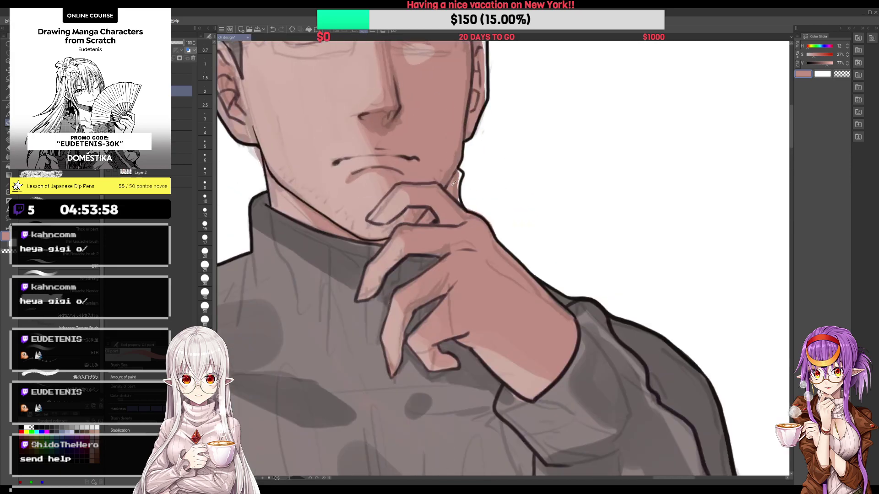
scroll(460, 173, down, 2)
scroll(525, 114, down, 3)
scroll(525, 113, up, 2)
scroll(467, 157, up, 2)
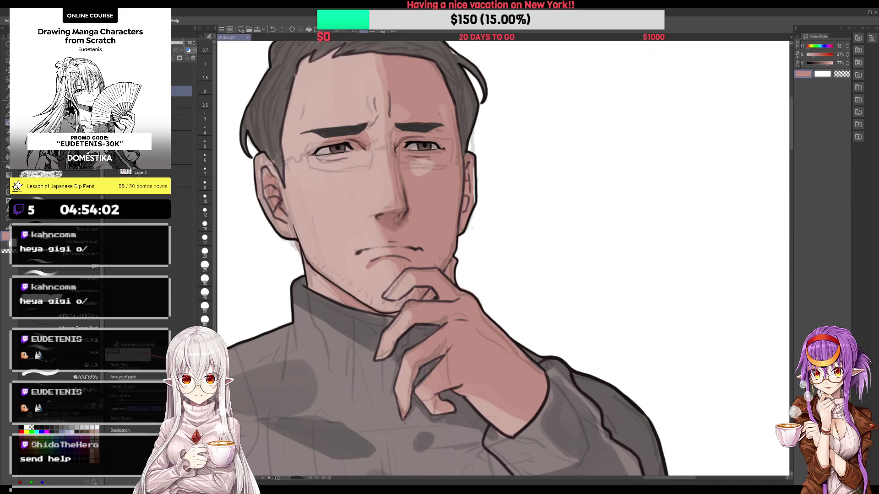
scroll(474, 200, down, 1)
alt+click(453, 122)
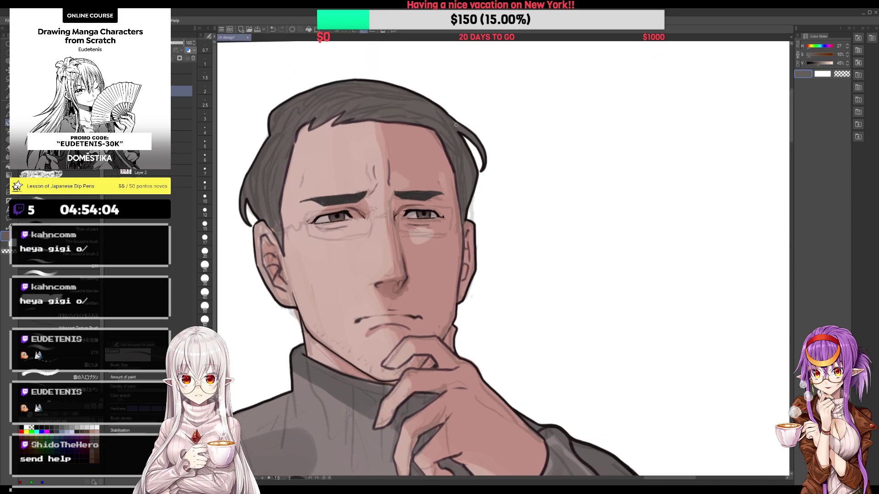
scroll(438, 112, down, 1)
scroll(438, 112, down, 2)
scroll(273, 207, up, 1)
scroll(273, 207, up, 1)
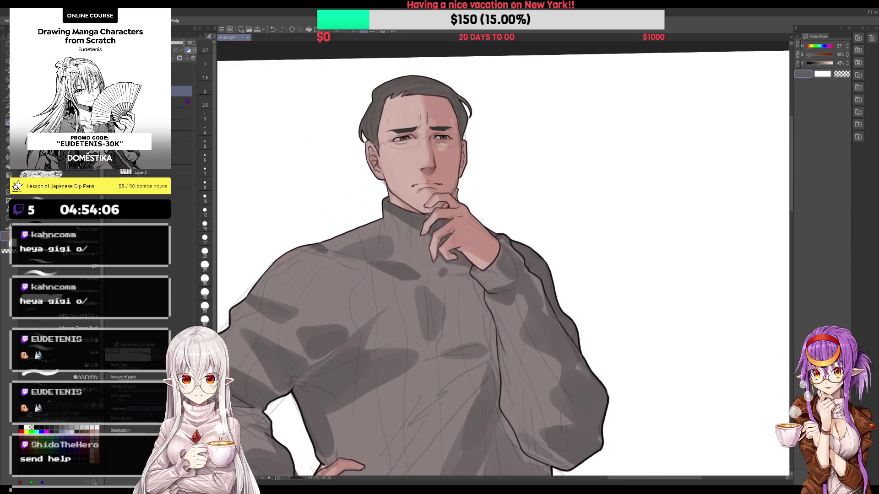
Step: Frame the hand on the hip and sample its light and dark skin tones
drag(274, 208, 311, 60)
scroll(389, 269, up, 2)
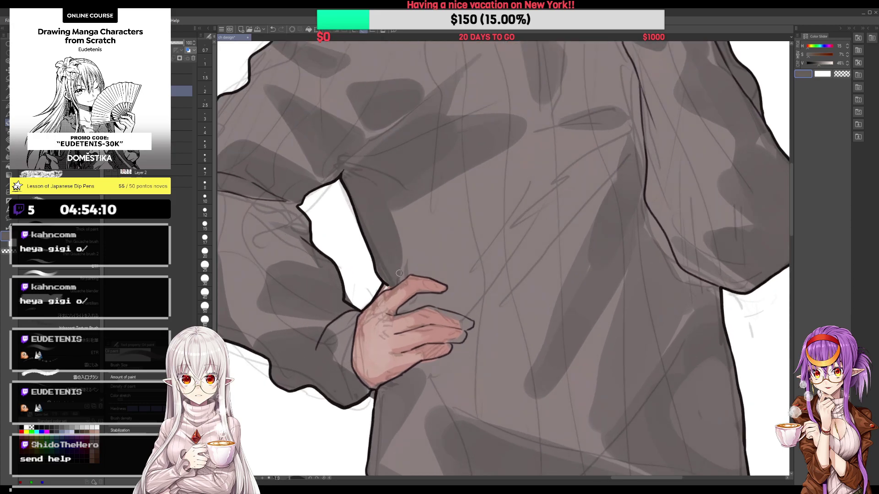
mouse_move(398, 280)
mouse_down()
mouse_move(417, 172)
mouse_move(394, 234)
mouse_up()
alt+click(402, 208)
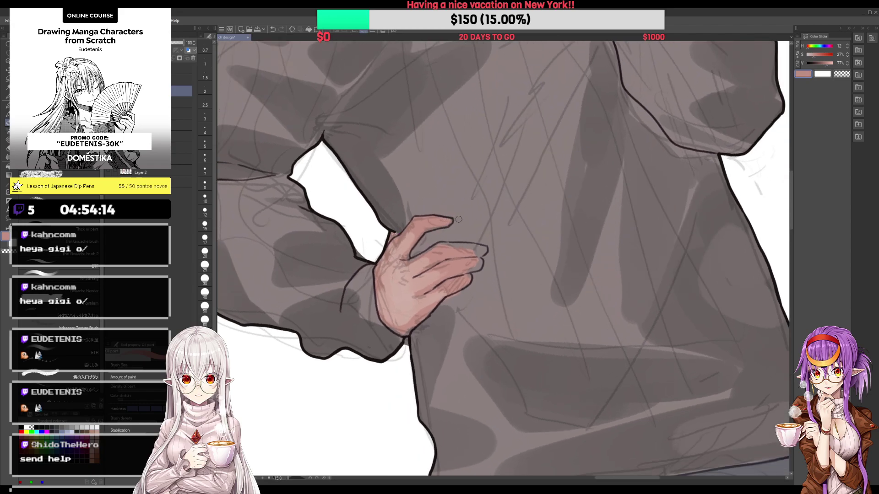
drag(447, 221, 450, 177)
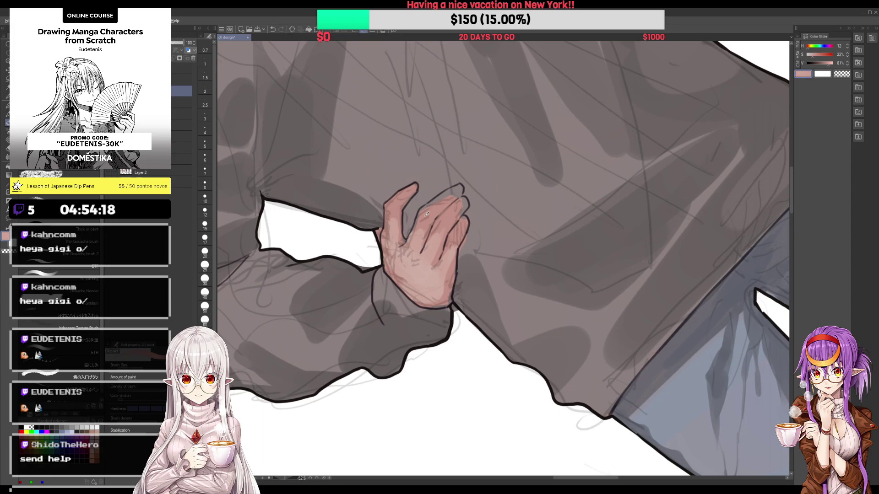
alt+click(413, 230)
Step: Refine the hip hand with lighter skin, dark grey and outline colours, ending on gouache with skin pink
alt+click(453, 219)
alt+click(476, 230)
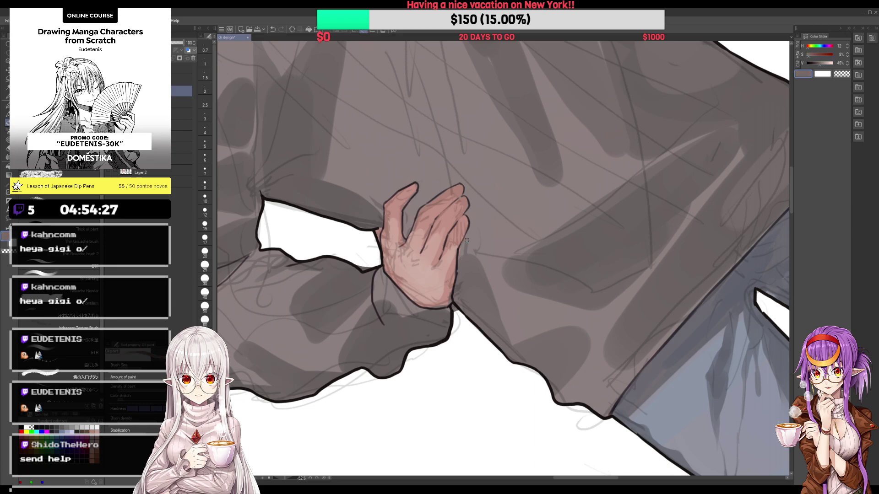
scroll(465, 239, down, 3)
scroll(454, 171, up, 3)
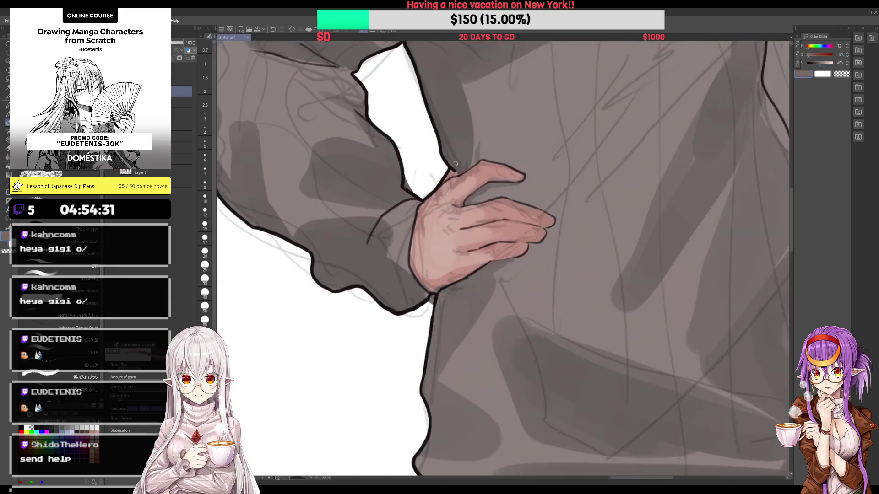
alt+click(455, 171)
scroll(474, 163, down, 3)
scroll(447, 197, up, 3)
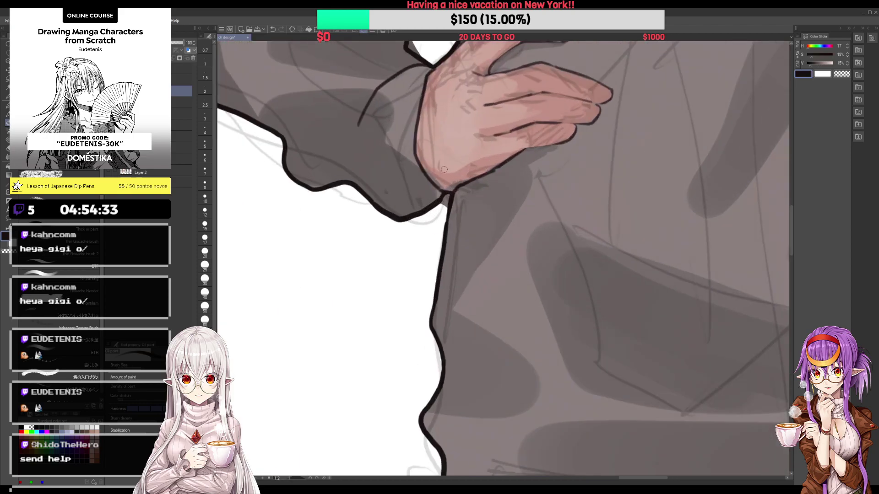
key(b)
alt+click(444, 183)
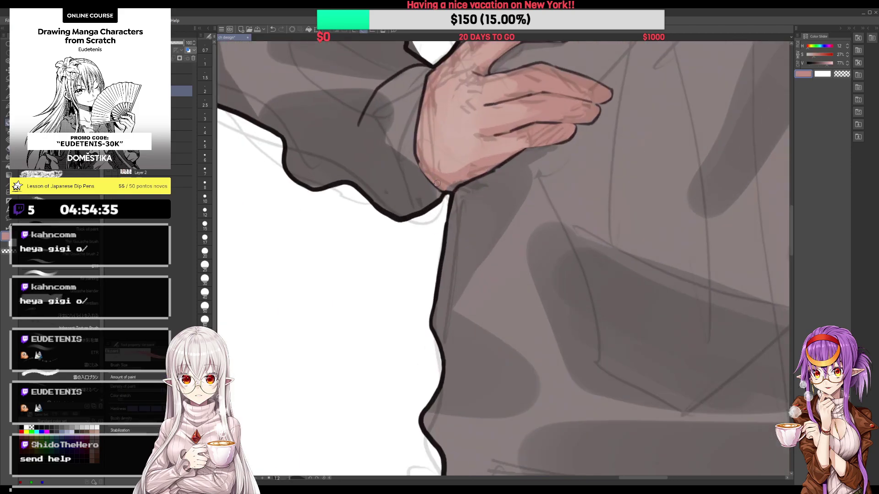
Step: Sample the dark line colour and ink the outer edge of the glasses frame
scroll(445, 185, down, 3)
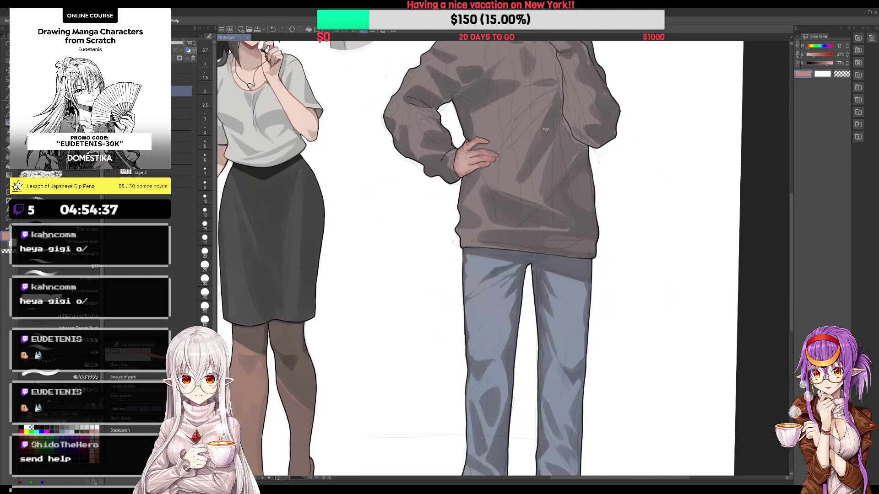
scroll(514, 127, up, 2)
scroll(514, 128, up, 5)
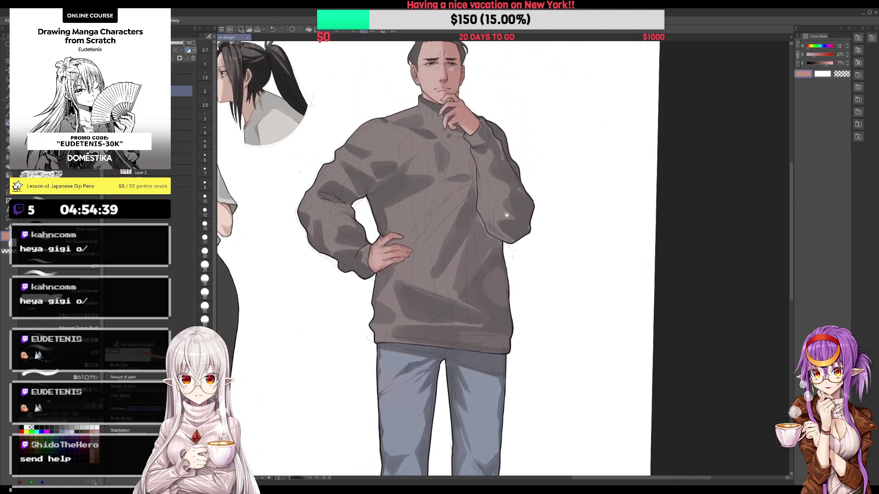
scroll(480, 112, up, 2)
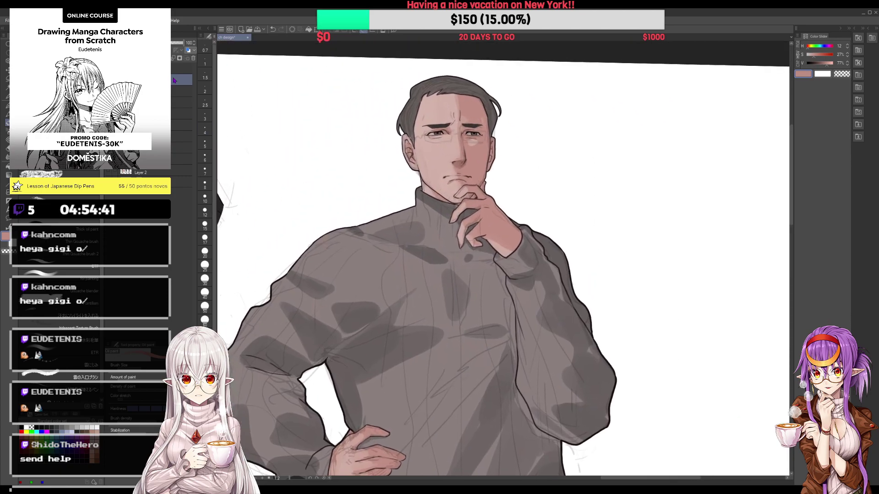
alt+click(714, 99)
scroll(412, 156, up, 2)
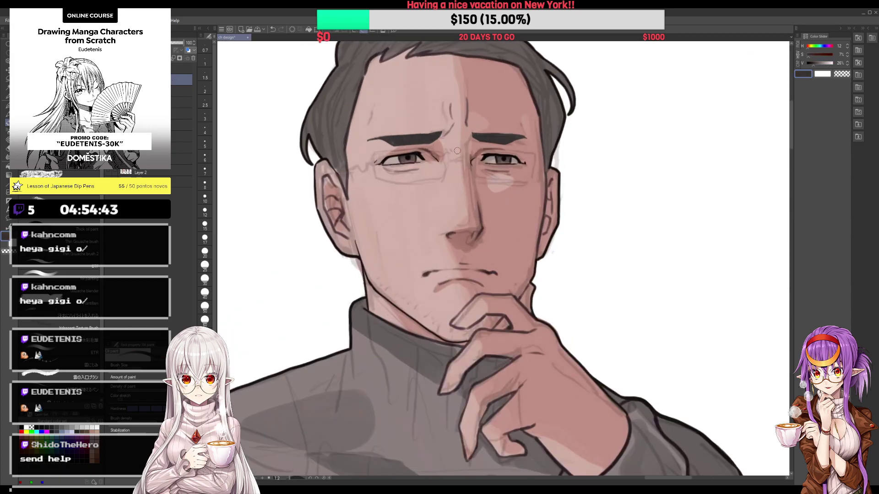
scroll(402, 161, down, 1)
scroll(391, 167, up, 1)
scroll(387, 164, up, 2)
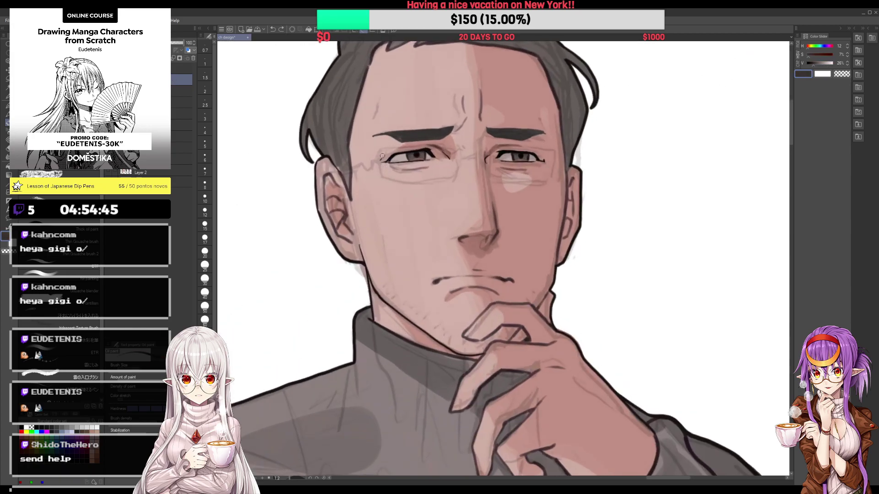
scroll(380, 169, up, 1)
drag(517, 72, 482, 76)
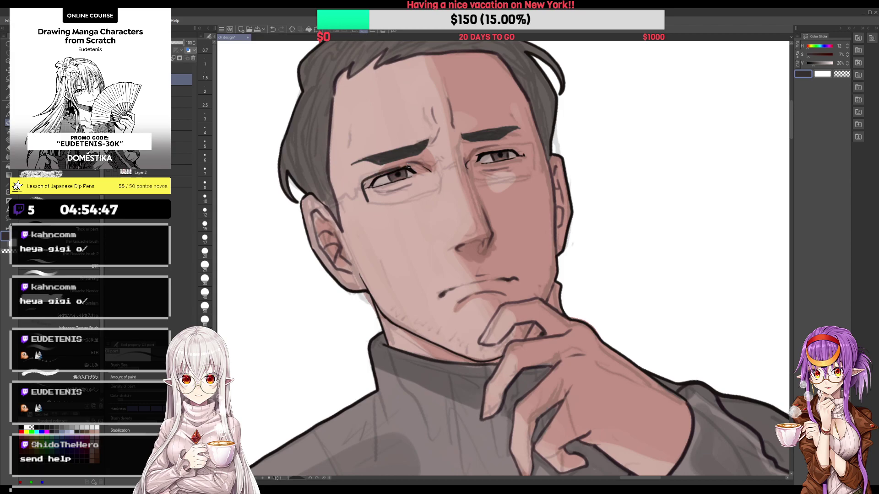
drag(430, 162, 440, 183)
Step: Draw the right lens's inner edge and top rim, redoing one stroke, and the left lens's lower rim
drag(510, 93, 503, 99)
mouse_move(462, 171)
mouse_down()
mouse_move(459, 151)
mouse_move(524, 155)
mouse_up()
key(ctrl+z)
mouse_move(460, 151)
mouse_down()
mouse_move(526, 148)
mouse_move(527, 177)
mouse_up()
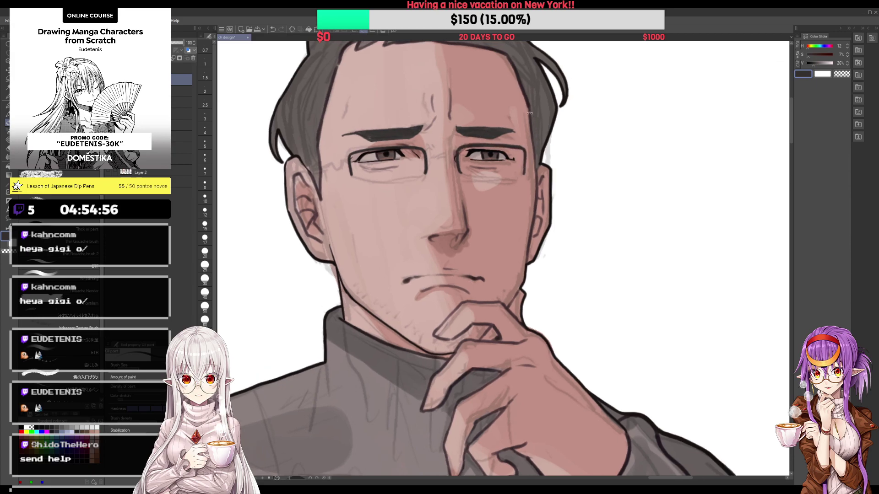
drag(334, 239, 477, 183)
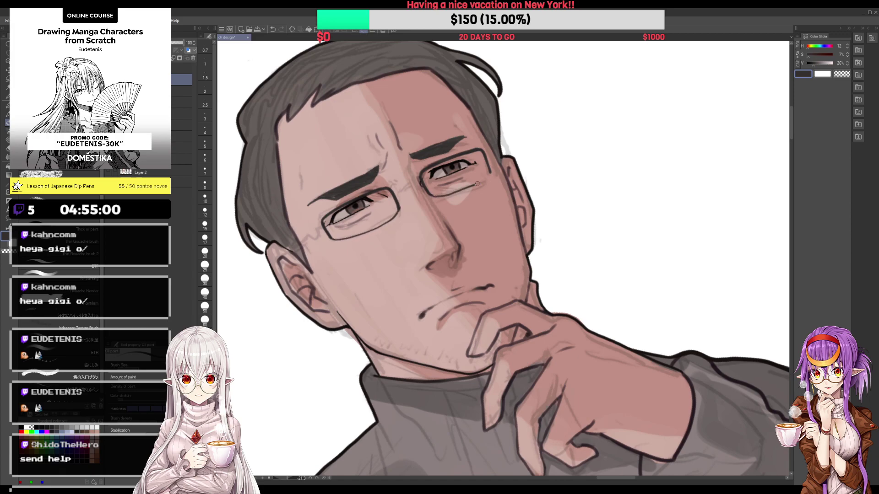
Step: Reset the canvas rotation, darken the left lens's outer edge and inspect the face
drag(523, 133, 468, 186)
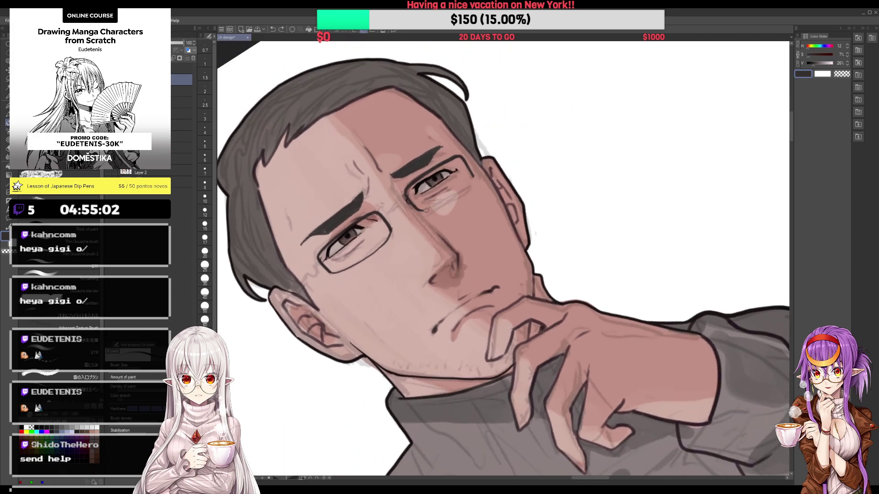
key(ctrl+at)
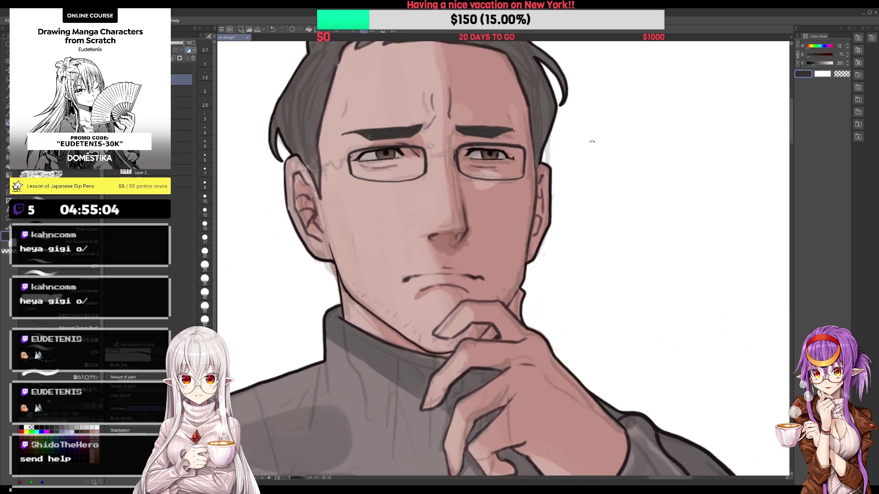
mouse_move(419, 163)
mouse_down()
mouse_move(421, 176)
mouse_move(465, 175)
mouse_move(426, 155)
mouse_move(426, 141)
mouse_up()
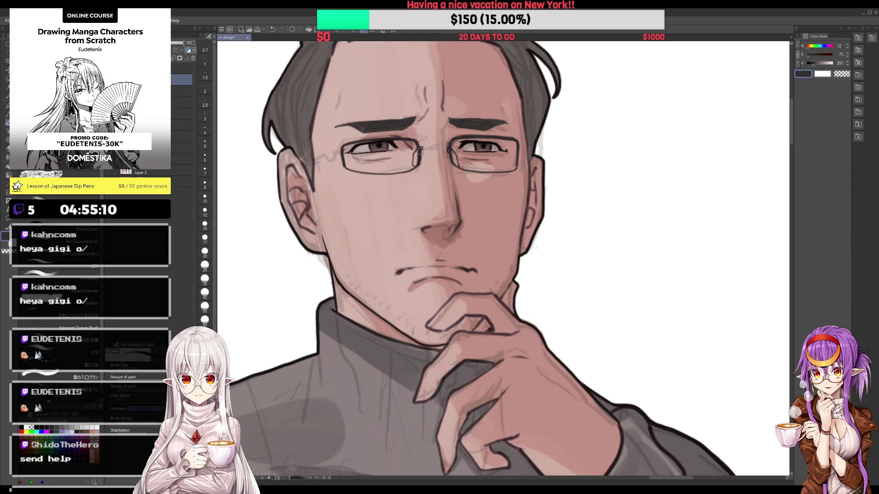
scroll(424, 131, down, 2)
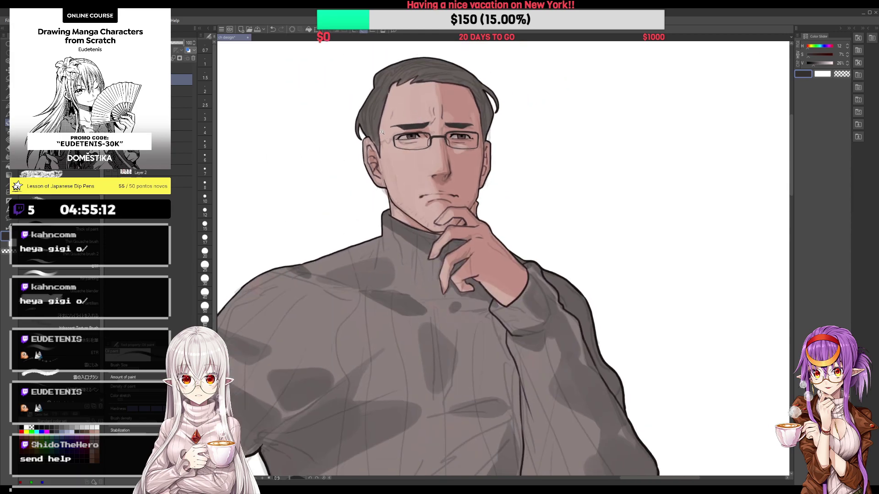
scroll(399, 149, up, 2)
drag(404, 147, 379, 120)
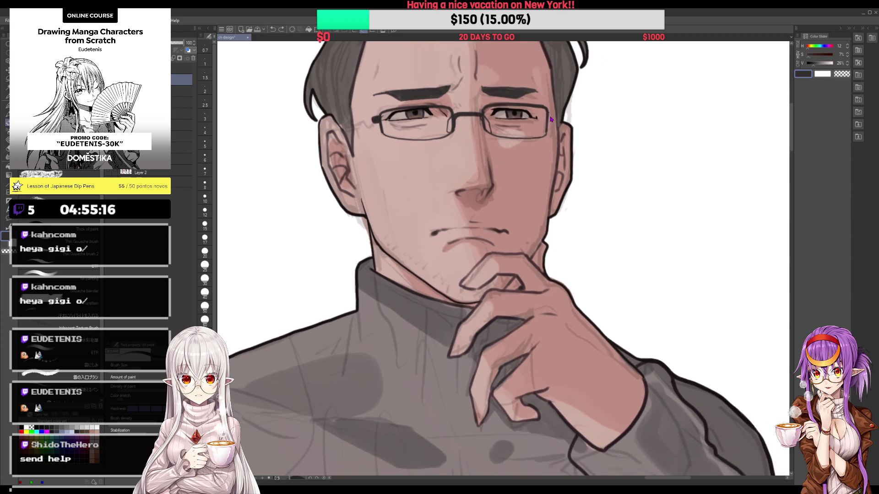
drag(369, 123, 407, 159)
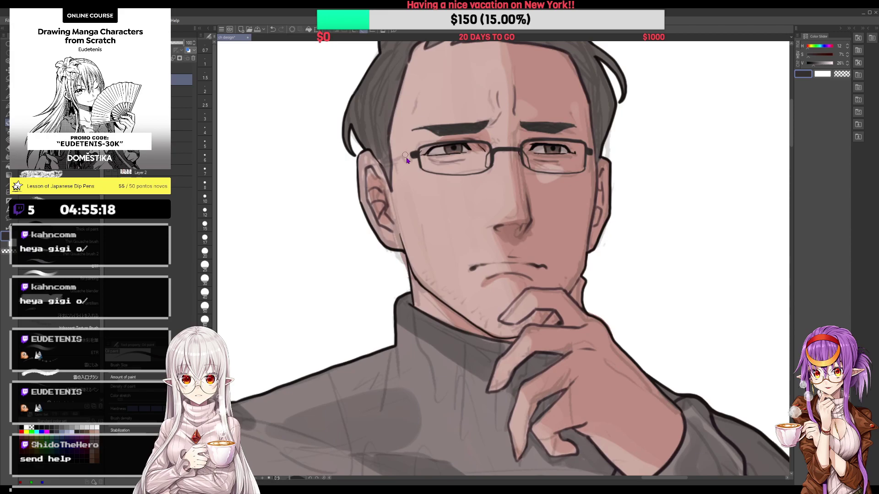
drag(549, 119, 497, 82)
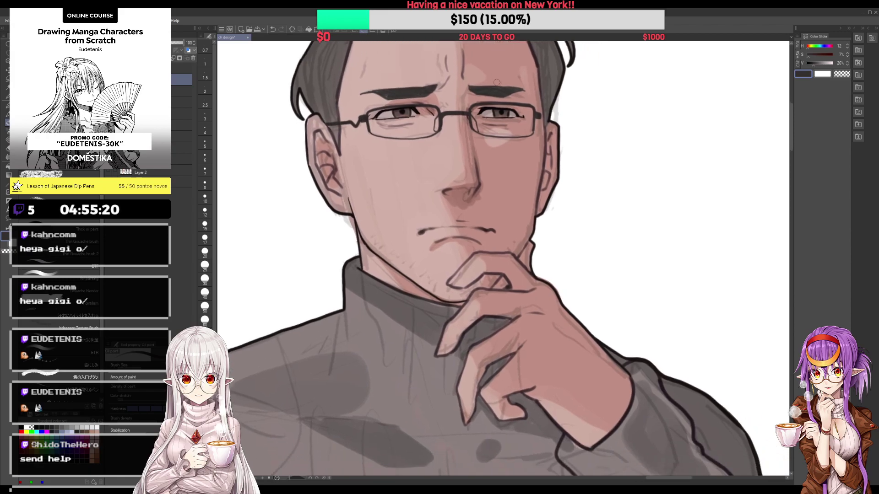
scroll(545, 120, down, 3)
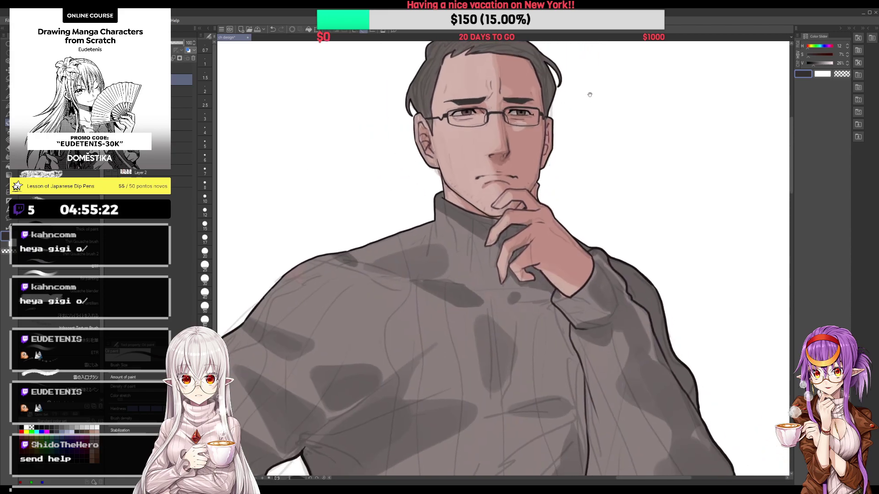
scroll(529, 126, down, 2)
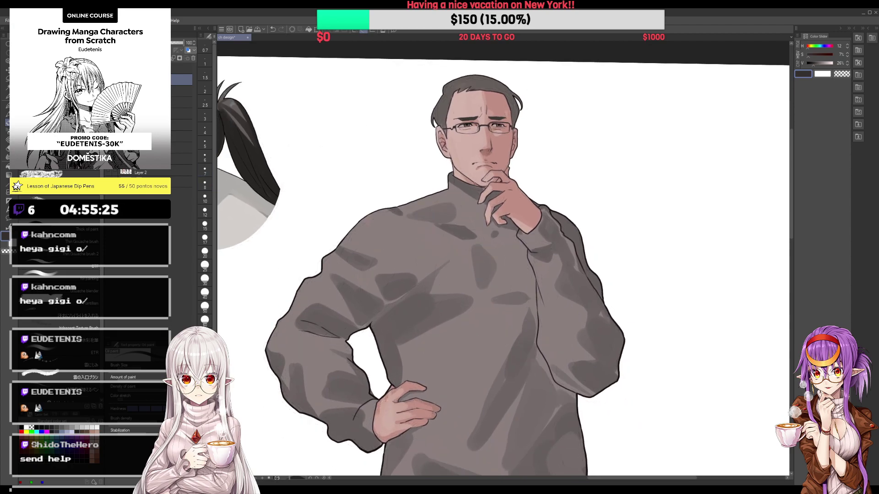
Step: Eyedrop the sweater greys, the hand's pink skin tone and the dark sleeve colour near the wrist
scroll(476, 315, down, 2)
scroll(478, 298, down, 2)
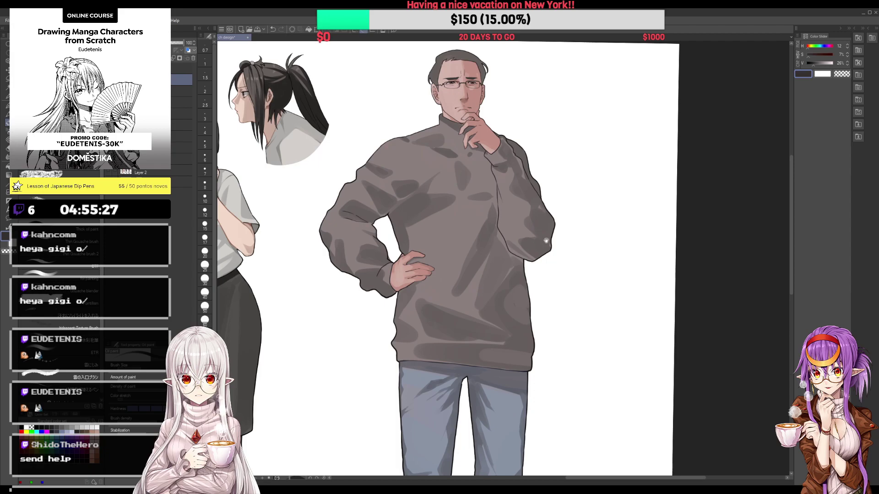
scroll(513, 217, up, 1)
scroll(481, 204, up, 2)
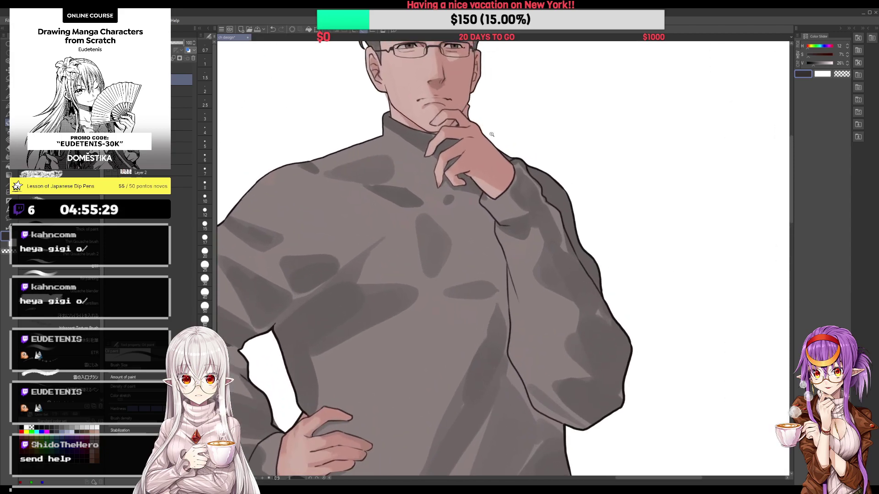
scroll(451, 188, up, 2)
alt+click(451, 188)
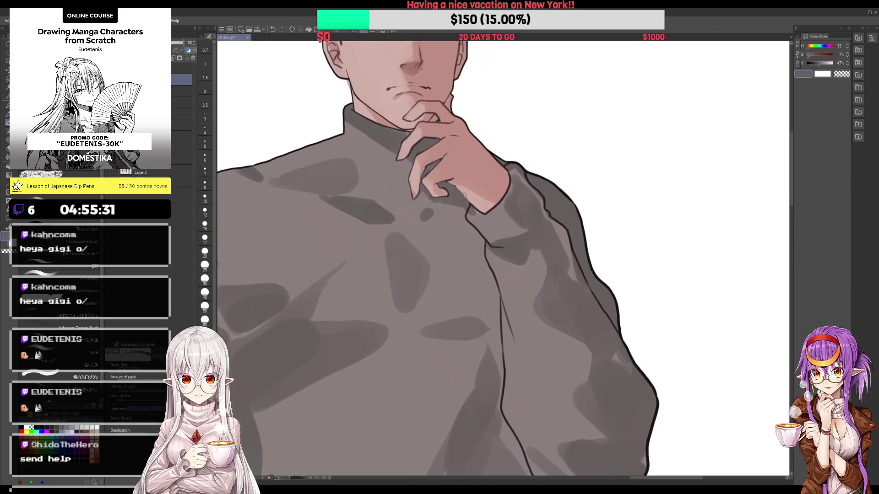
scroll(464, 194, down, 3)
scroll(463, 194, up, 2)
scroll(463, 195, up, 1)
alt+click(463, 194)
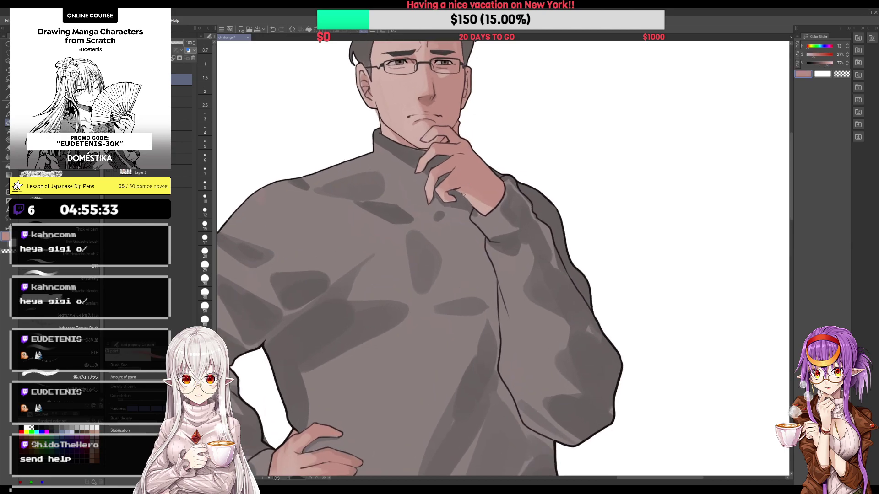
alt+click(458, 187)
scroll(485, 135, down, 1)
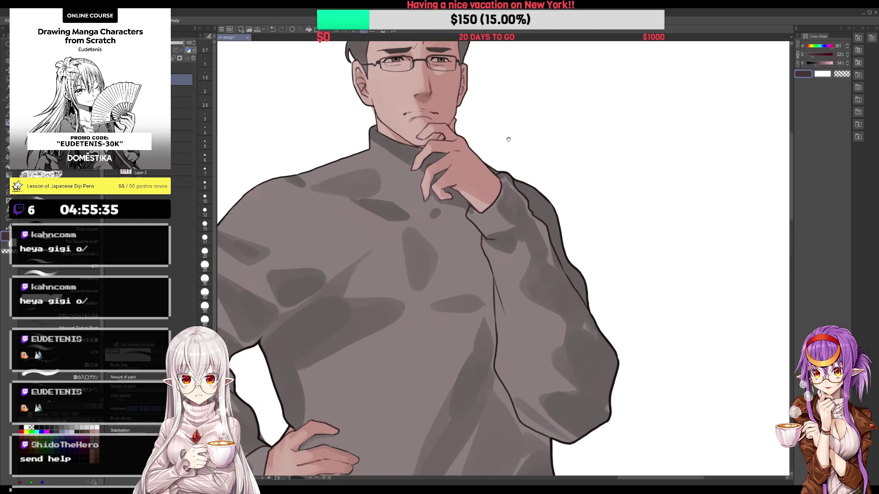
Step: Lasso-select the wrist along the sleeve edge, fill it with skin pink, then deselect
key(m)
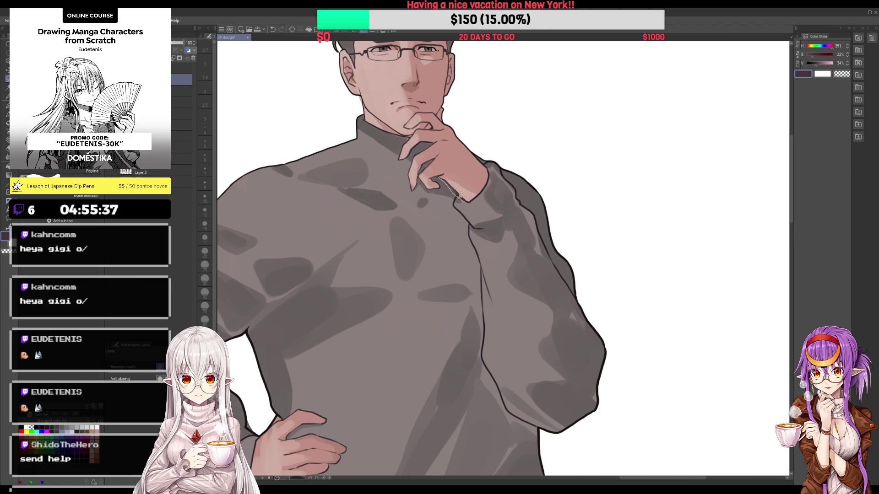
mouse_move(460, 196)
mouse_down()
mouse_move(483, 205)
mouse_move(440, 175)
mouse_up()
alt+click(461, 177)
key(b)
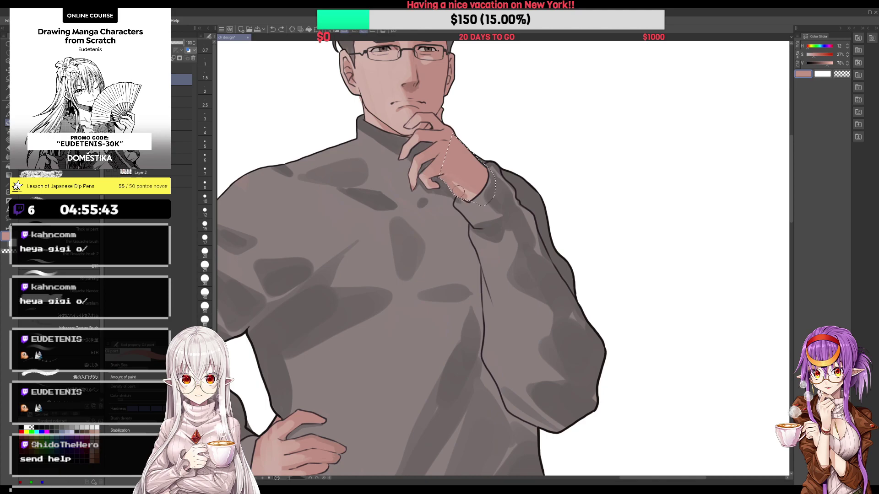
drag(458, 191, 458, 145)
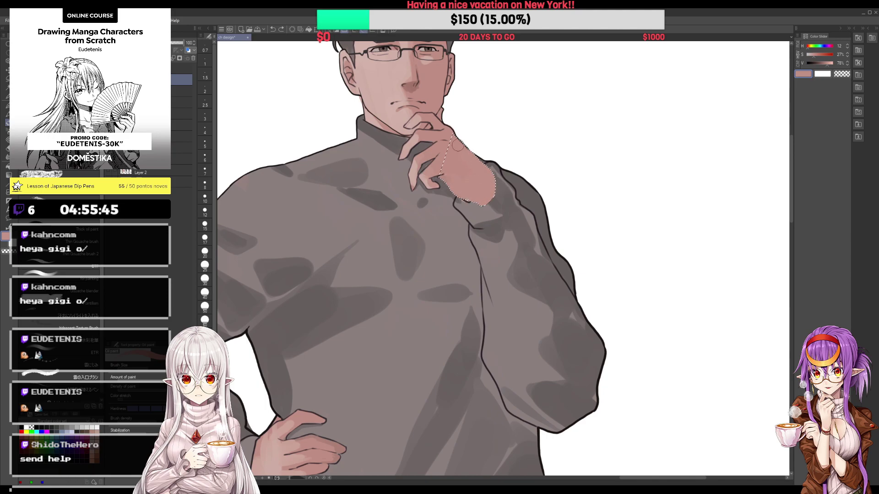
key(ctrl+d)
Step: Touch up the cuff edge with eyedropped grey and dark tones
alt+click(458, 204)
drag(449, 202, 463, 215)
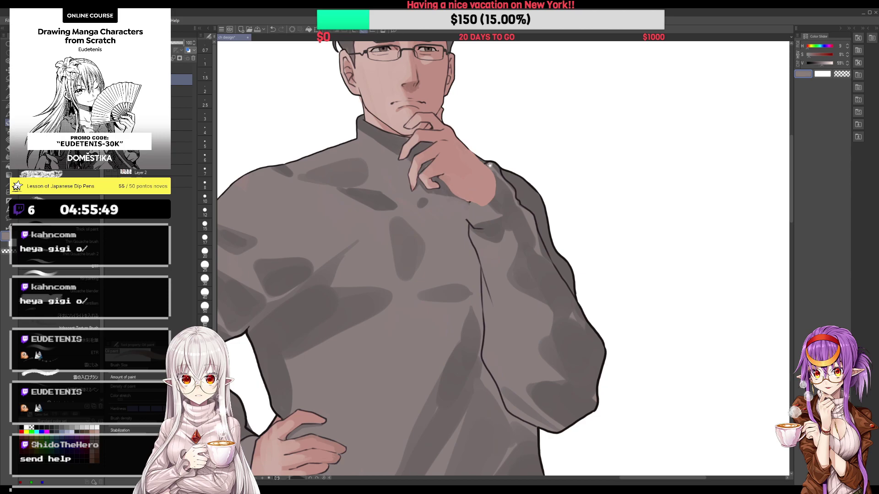
mouse_move(490, 166)
mouse_down()
mouse_move(476, 156)
mouse_move(479, 188)
mouse_move(451, 211)
mouse_move(454, 165)
mouse_move(450, 181)
mouse_move(436, 170)
mouse_up()
alt+click(447, 181)
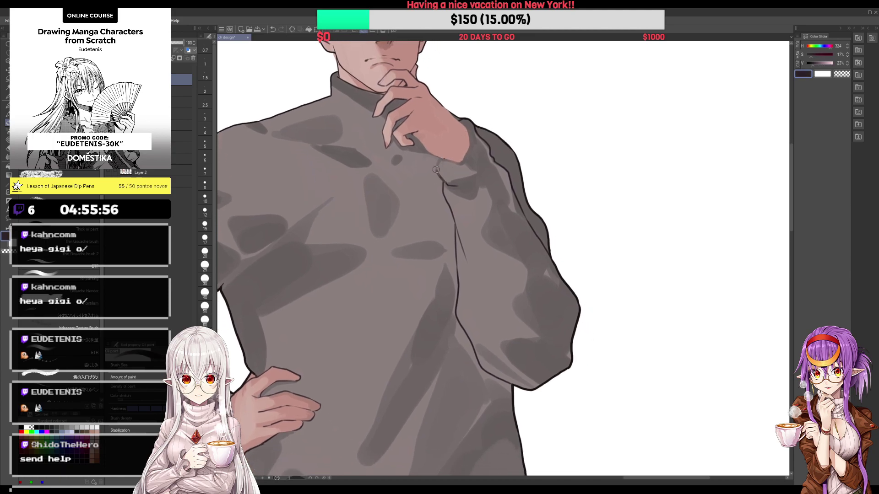
scroll(436, 170, down, 1)
scroll(436, 170, down, 1)
scroll(439, 167, up, 1)
Step: Sample the hand's skin tone and shade the lower hip hand darker
alt+click(443, 163)
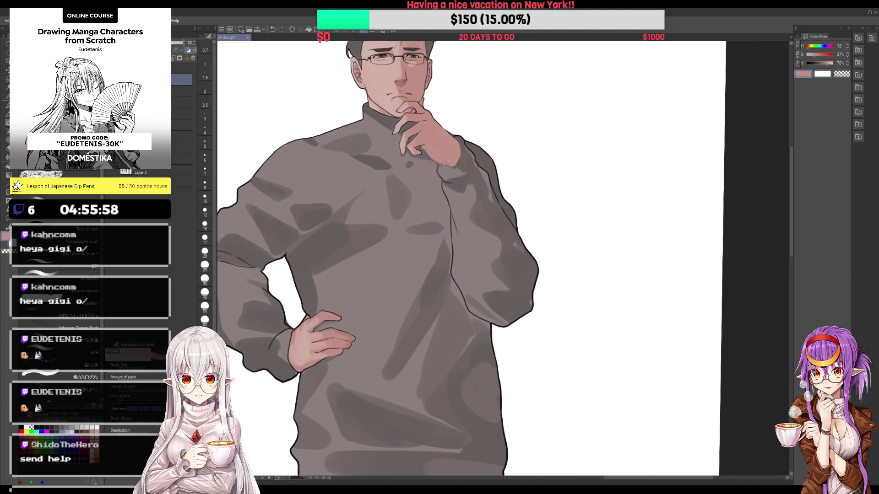
scroll(443, 163, down, 2)
scroll(428, 182, up, 1)
scroll(428, 182, up, 1)
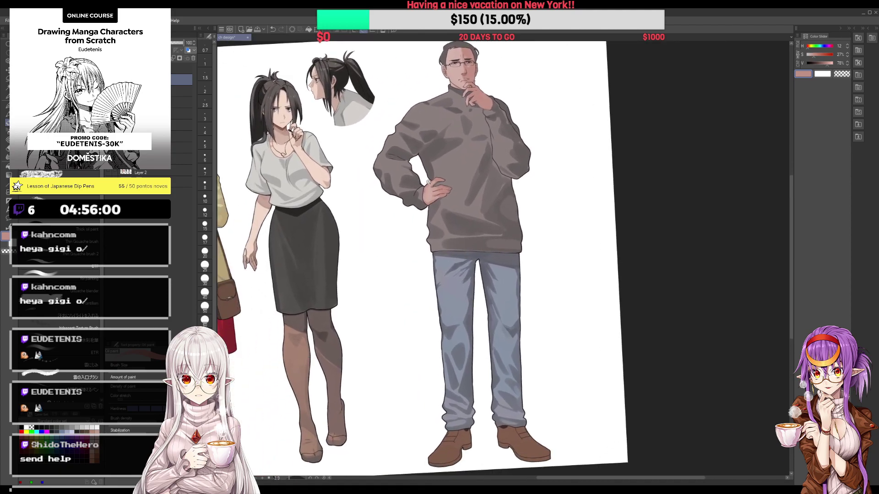
scroll(428, 182, up, 1)
scroll(422, 195, up, 1)
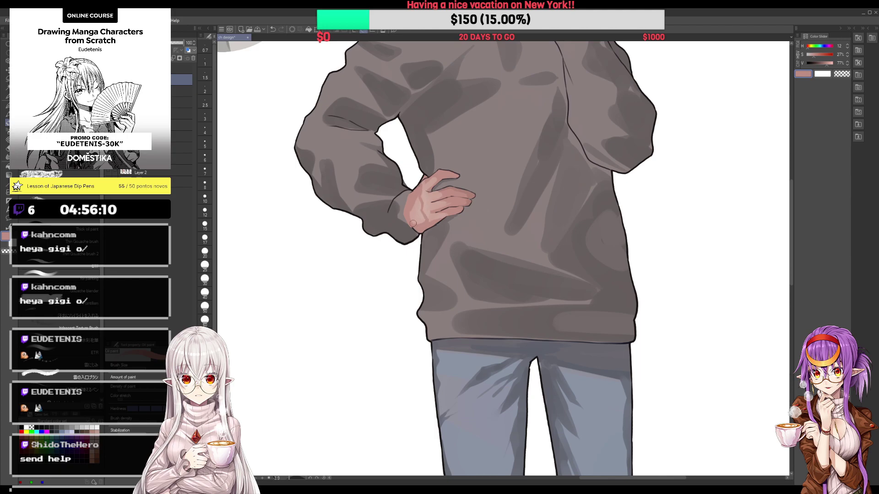
drag(425, 216, 417, 202)
Step: Pick lighter and darker skin tones, rotate the canvas, and paint skin over the wrist cuff
scroll(436, 173, up, 1)
alt+click(438, 176)
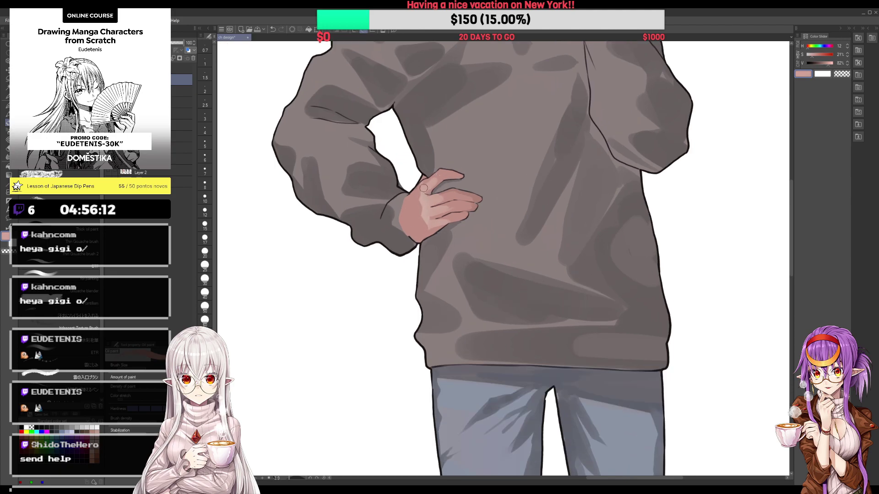
alt+click(440, 181)
alt+click(450, 219)
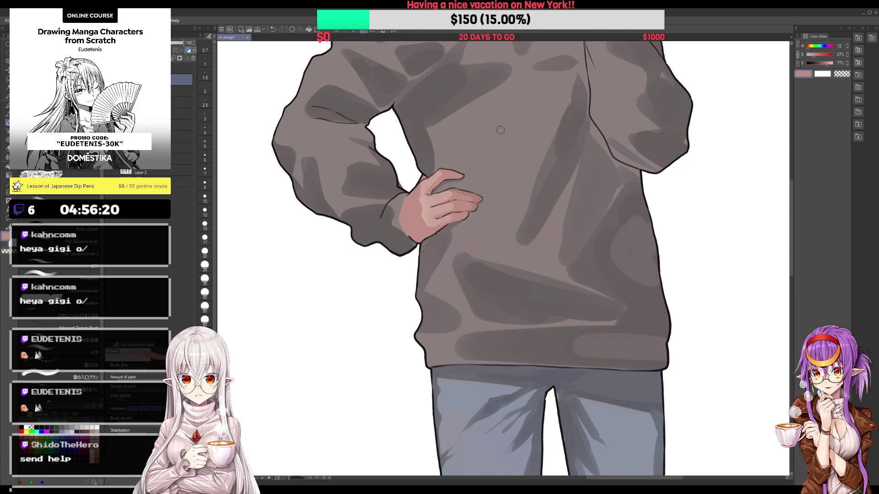
mouse_move(495, 132)
mouse_down()
mouse_move(420, 151)
mouse_move(487, 126)
mouse_move(460, 136)
mouse_up()
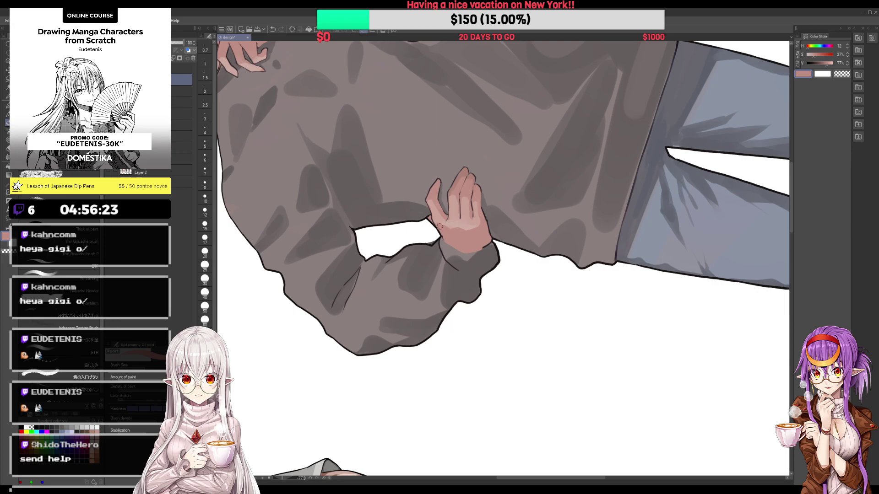
drag(439, 226, 476, 249)
Step: Rotate the canvas back upright, sample the line and sleeve colours, and activate the Paper layer
alt+click(489, 219)
alt+click(493, 240)
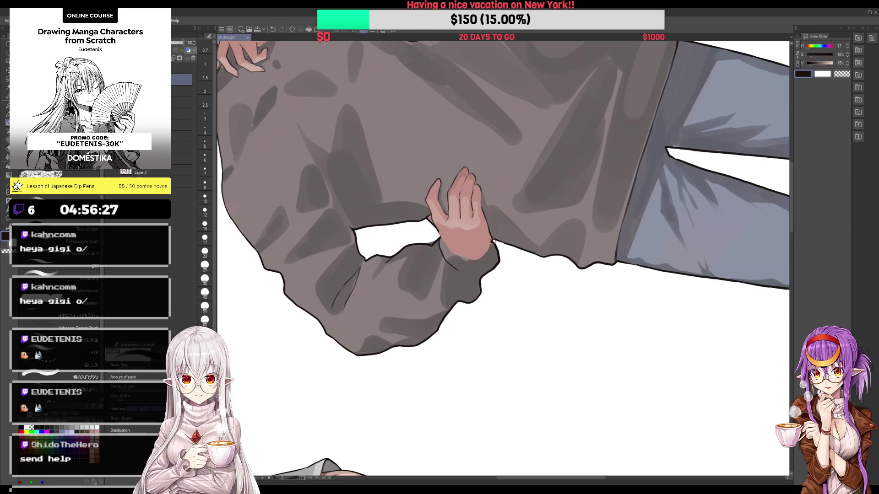
drag(493, 240, 561, 154)
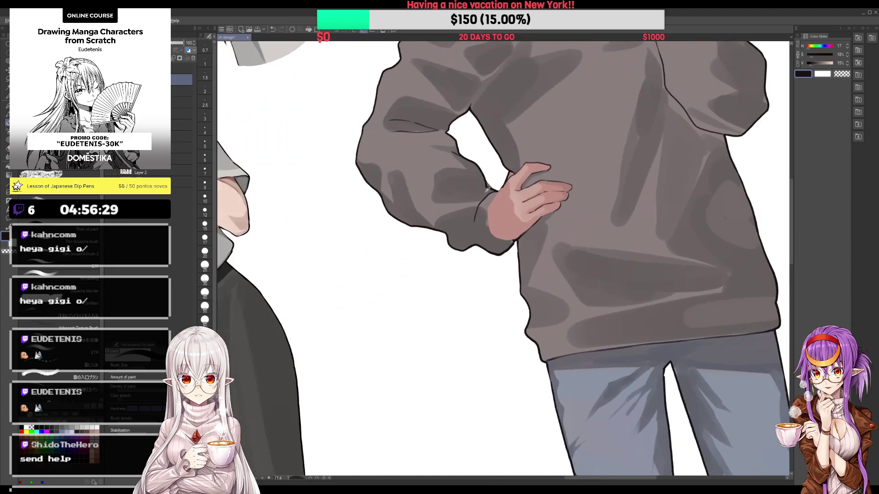
alt+click(485, 192)
key(e)
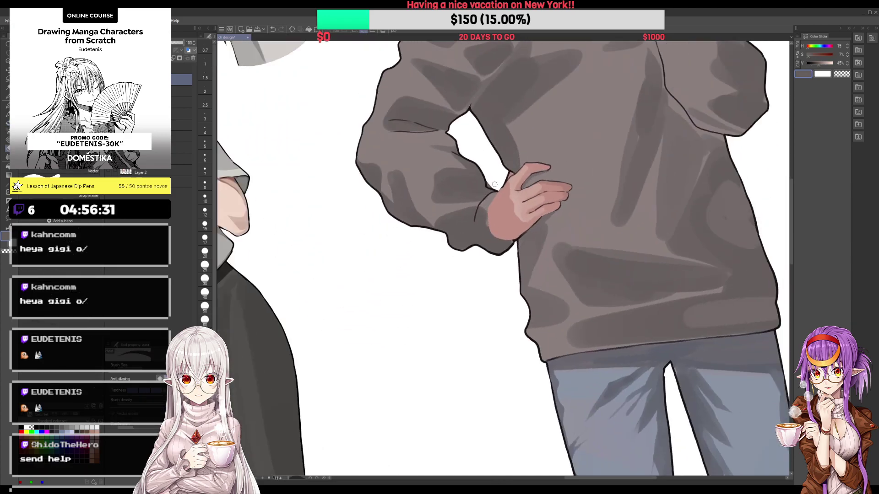
key(alt+bracketleft)
scroll(483, 167, down, 5)
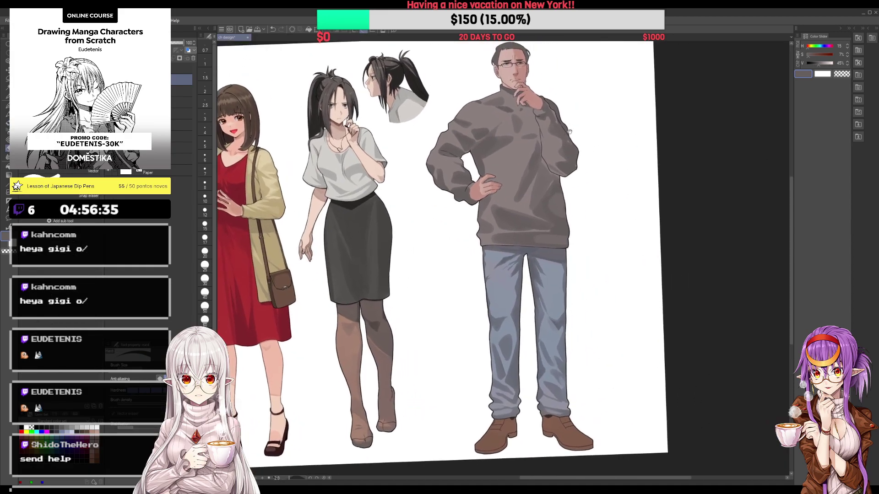
drag(608, 119, 568, 141)
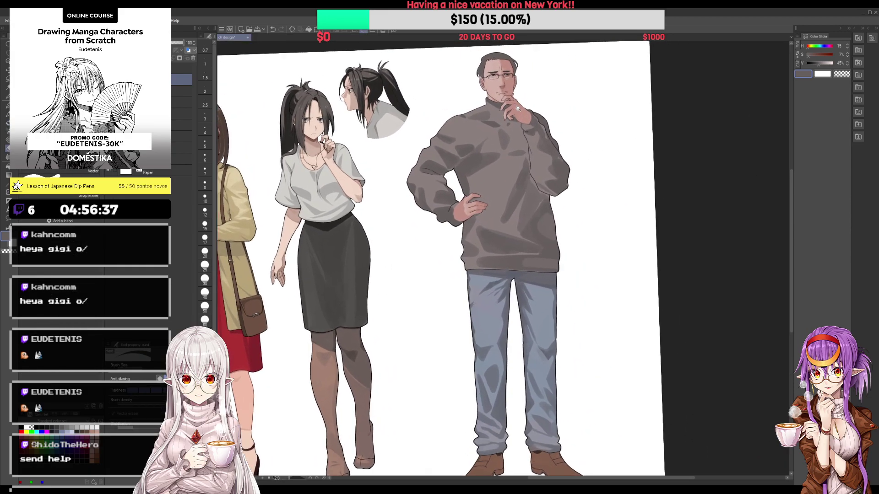
scroll(516, 109, up, 3)
scroll(509, 81, up, 2)
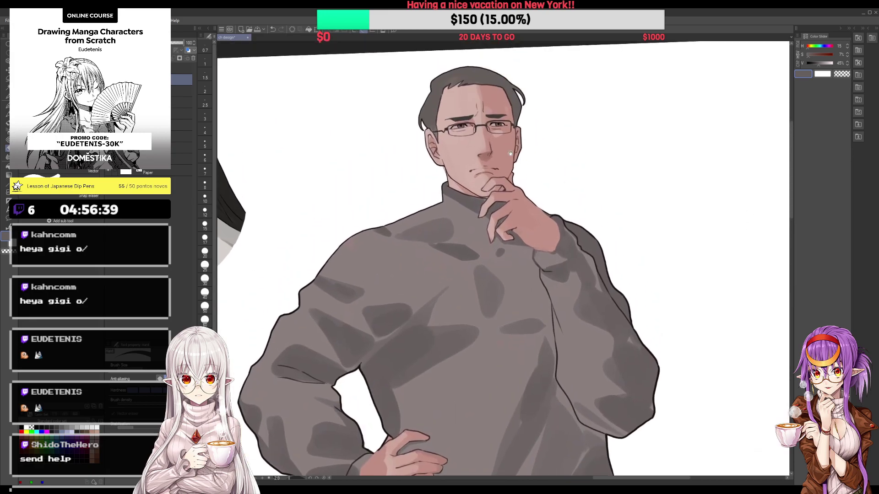
alt+click(472, 190)
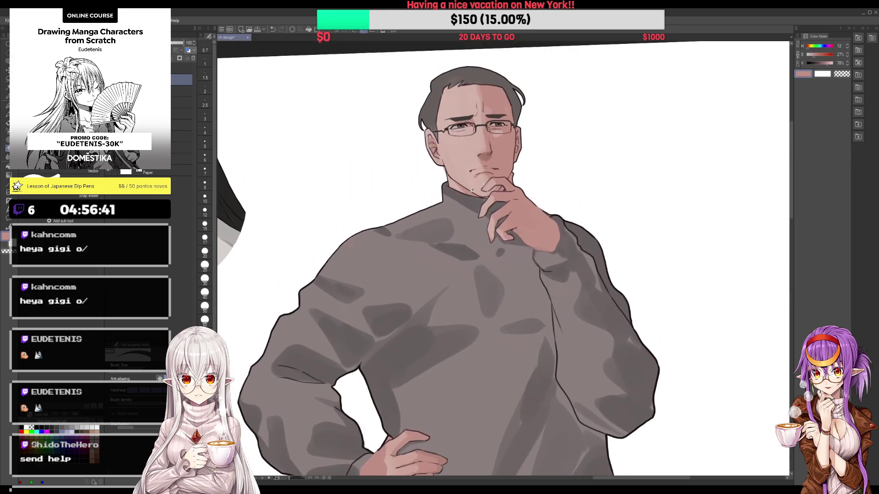
alt+click(478, 161)
scroll(492, 142, up, 1)
scroll(492, 142, up, 1)
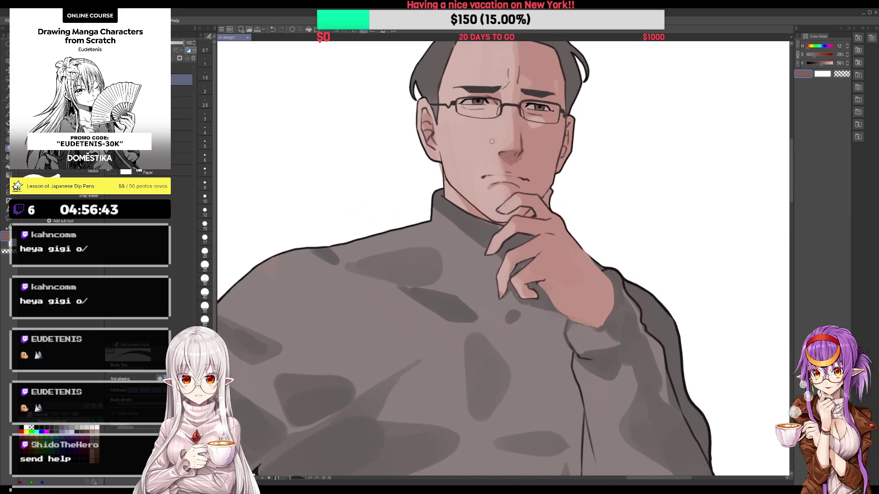
key(bracketleft)
scroll(426, 141, up, 1)
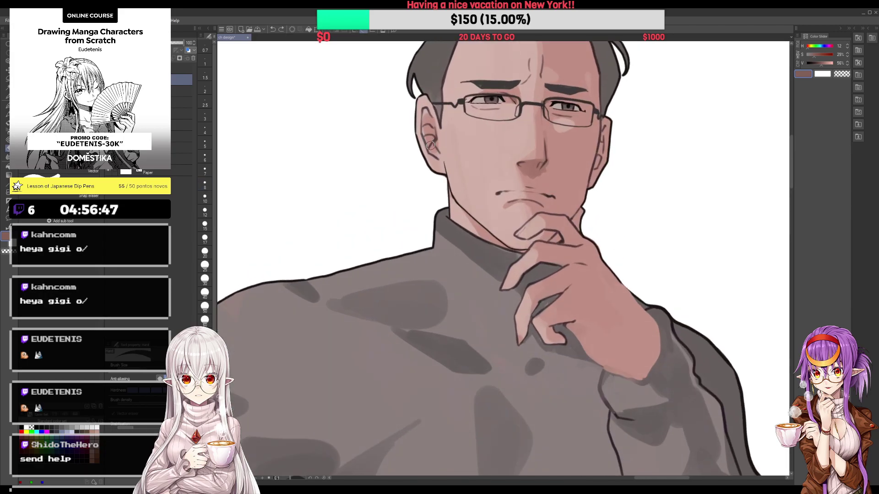
key(b)
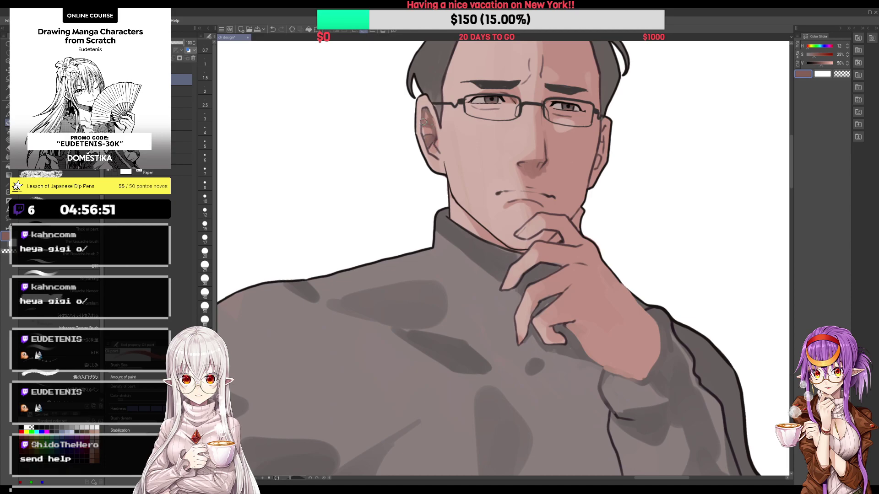
scroll(435, 151, down, 3)
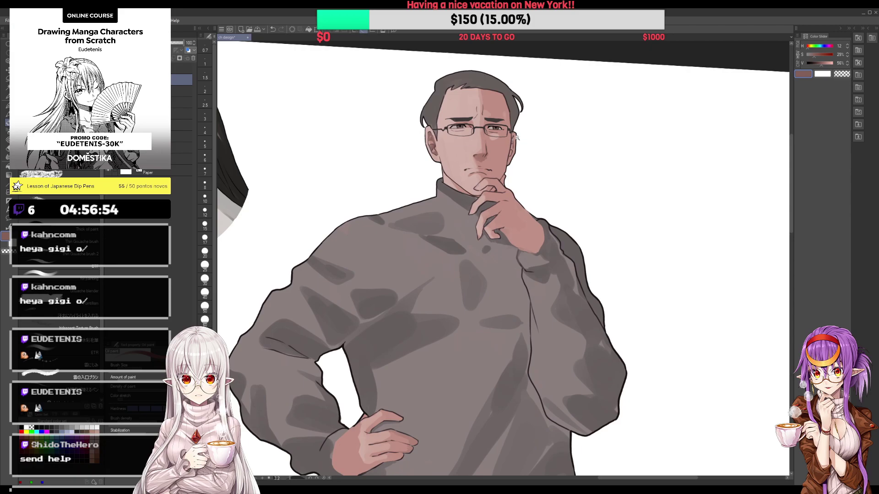
scroll(515, 137, up, 2)
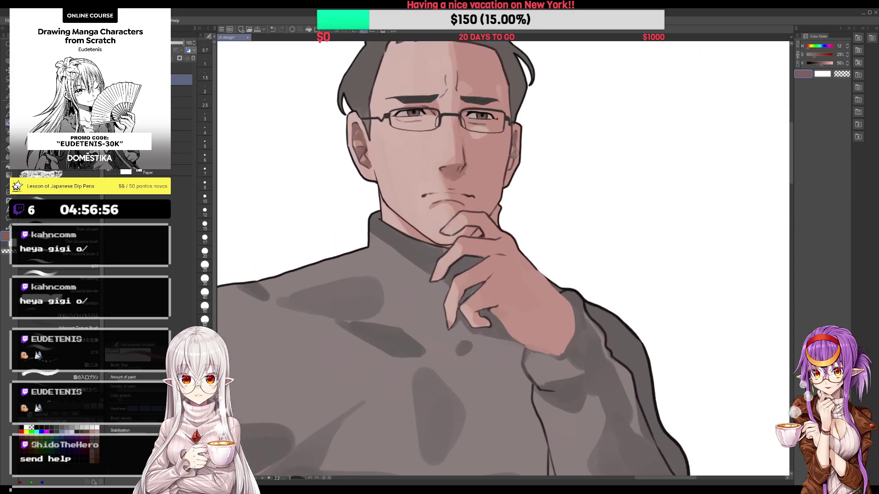
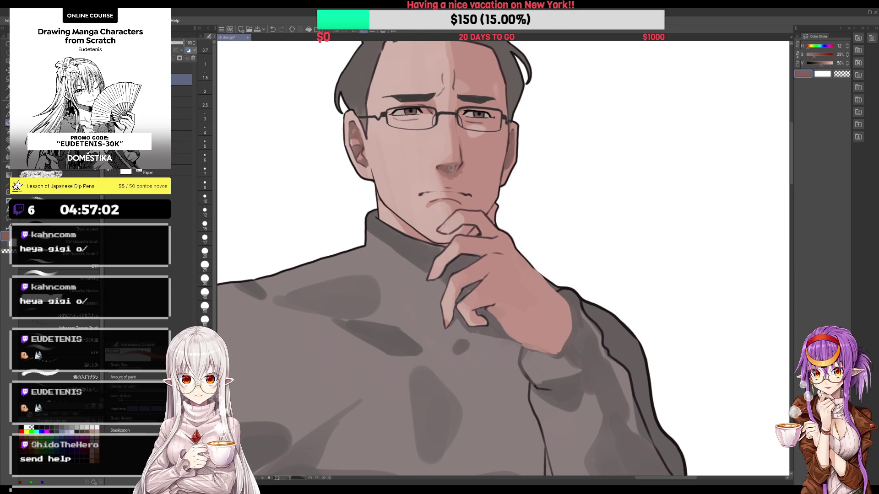
Step: Sample a skin tone and shade along the side of the nose
alt+click(460, 134)
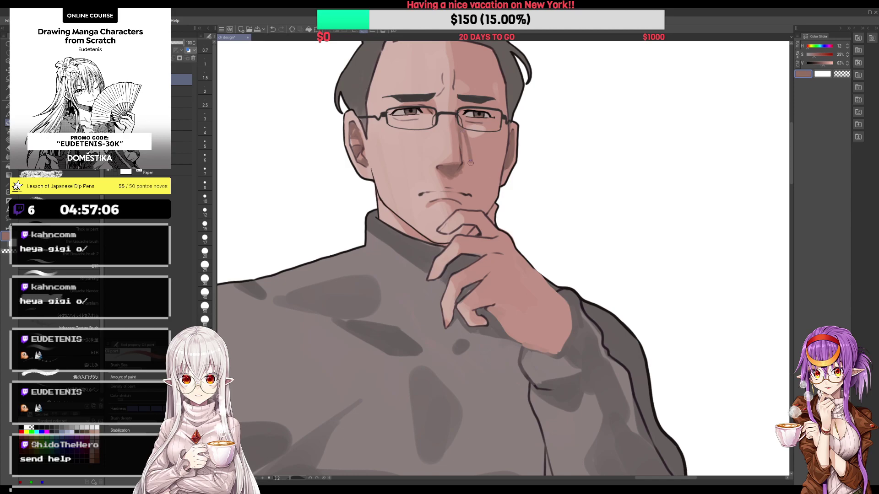
drag(463, 131, 463, 133)
scroll(443, 173, down, 3)
scroll(468, 125, up, 3)
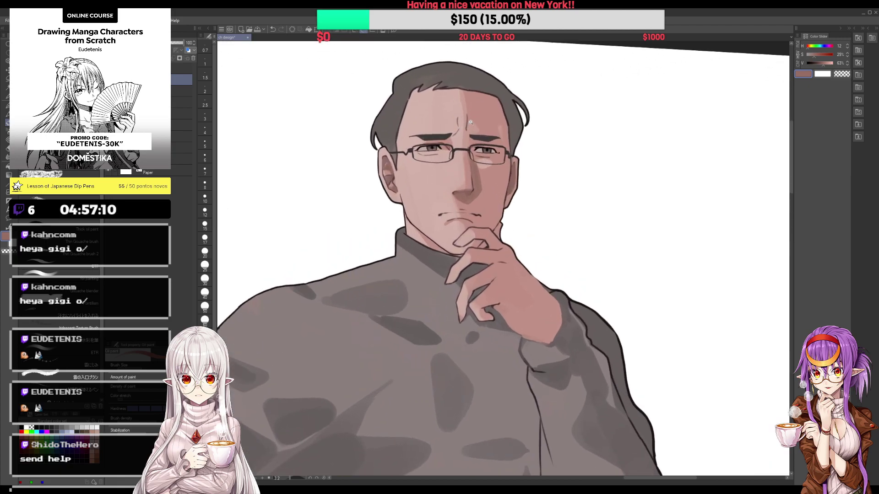
Step: Pick a lighter forehead skin tone and paint it near the hairline
alt+click(465, 93)
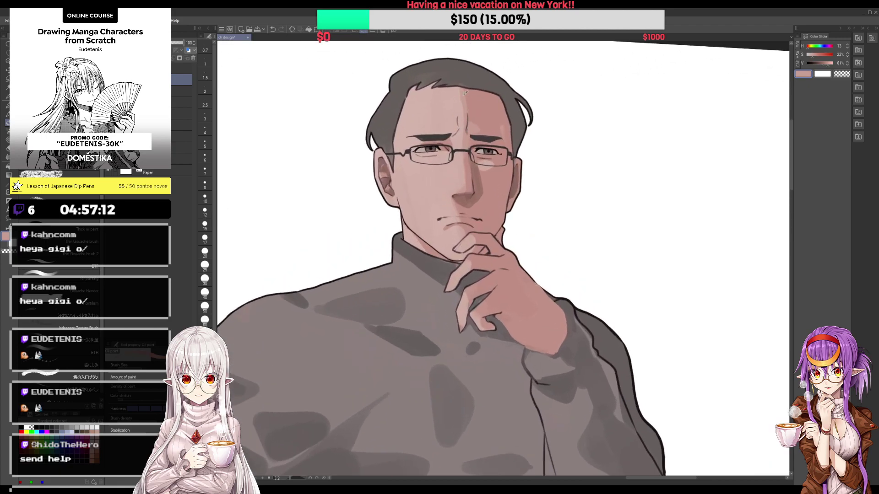
alt+click(451, 141)
alt+click(503, 128)
alt+click(460, 103)
drag(408, 122, 409, 113)
scroll(407, 124, up, 2)
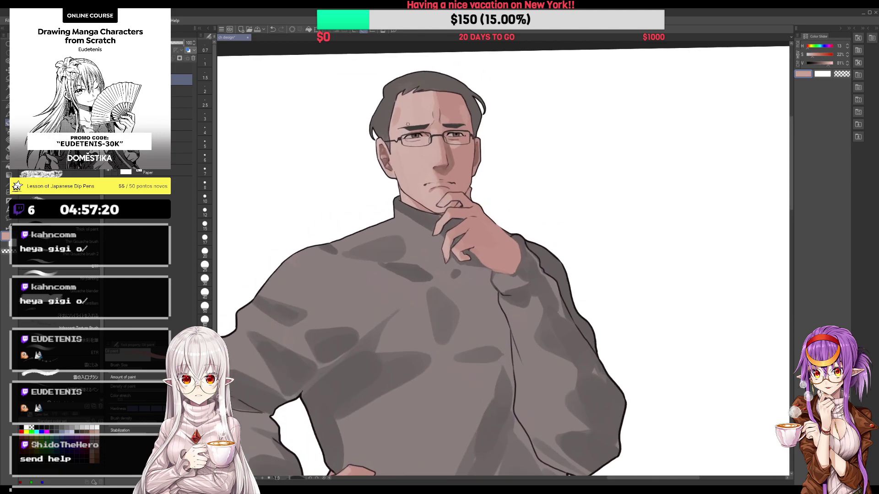
scroll(422, 120, up, 2)
Step: Darken the line along the jaw and collar with a sampled darker skin tone
alt+click(405, 177)
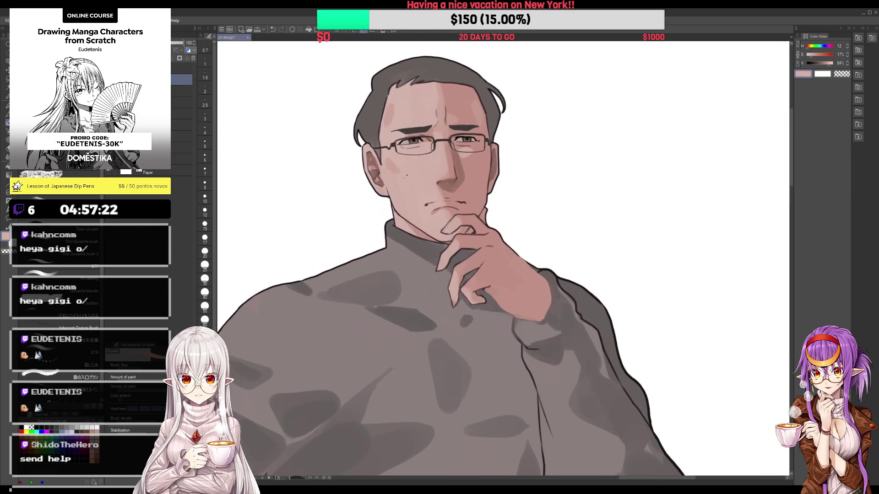
alt+click(494, 172)
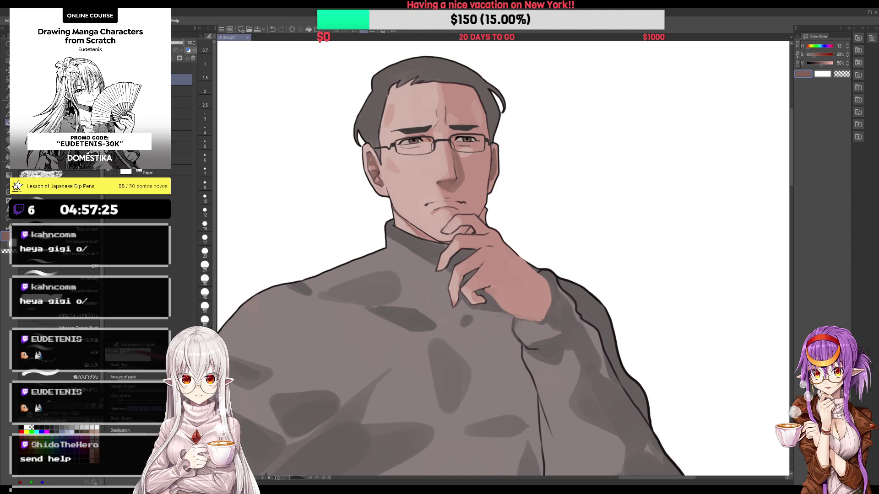
drag(407, 224, 437, 240)
scroll(440, 243, down, 2)
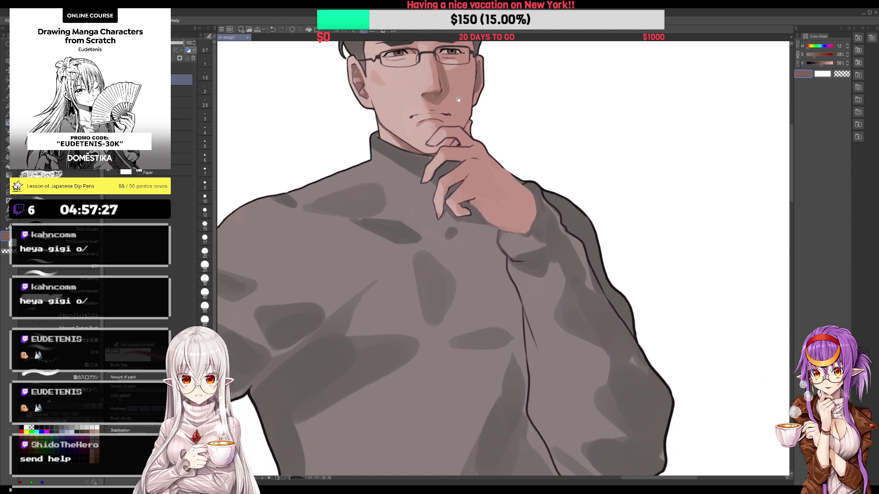
scroll(454, 144, down, 2)
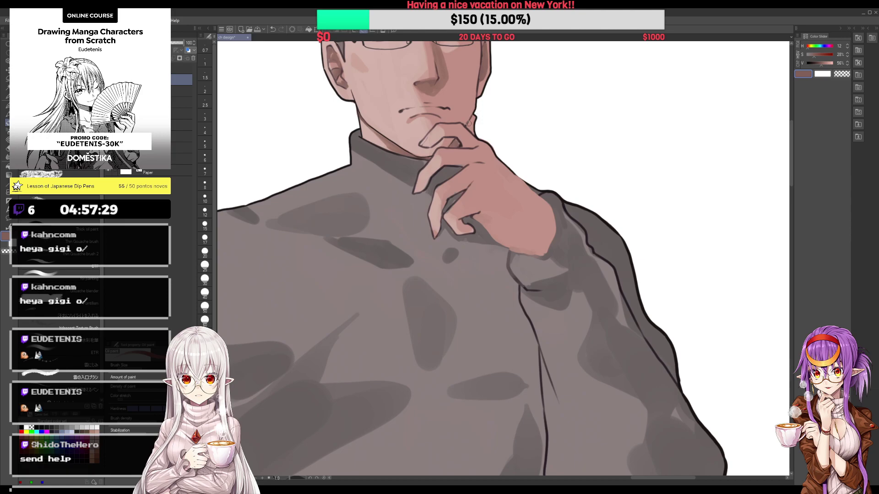
scroll(455, 140, down, 2)
scroll(435, 136, up, 3)
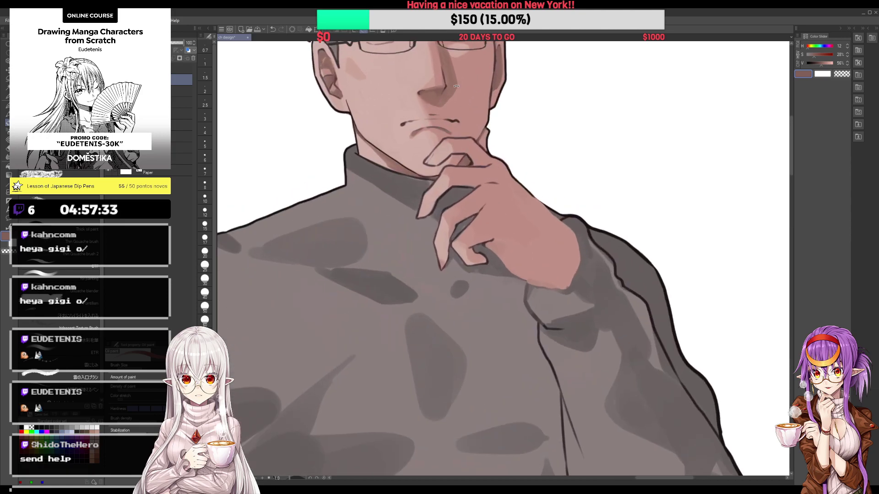
drag(456, 86, 386, 169)
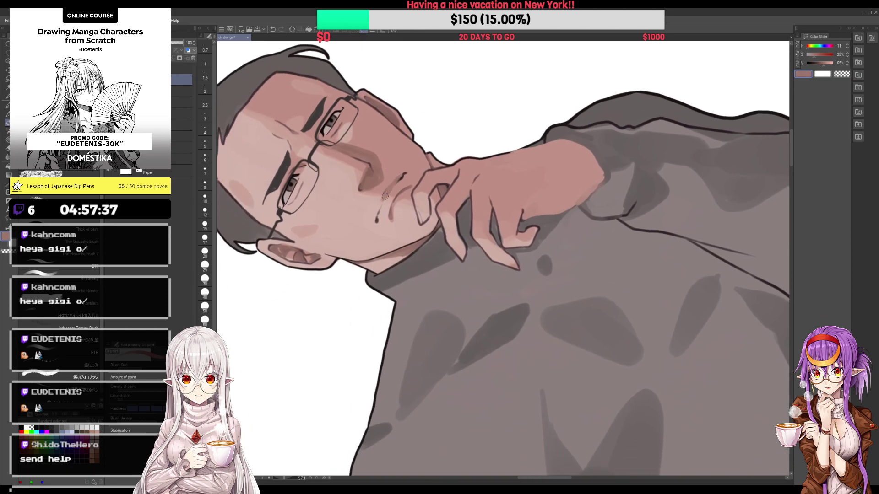
Step: Sample a dark hair colour and shade the left side of the hair with three strokes
drag(385, 196, 512, 104)
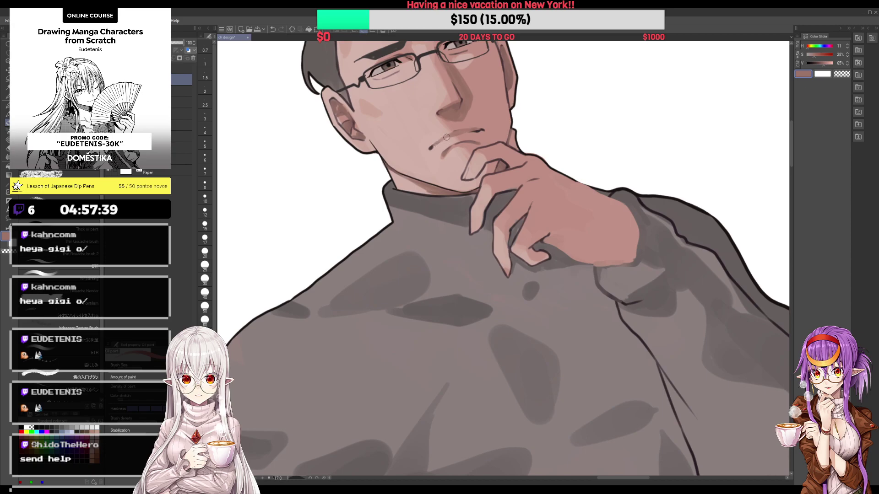
drag(446, 137, 699, 80)
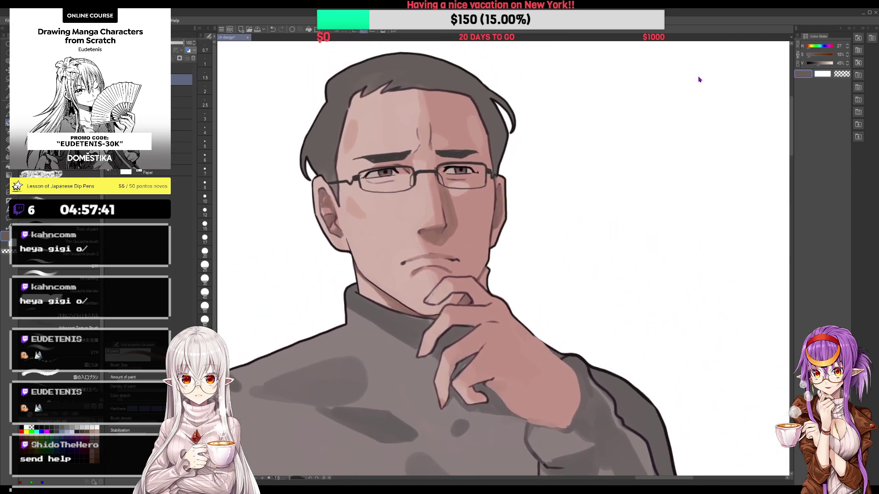
alt+click(314, 163)
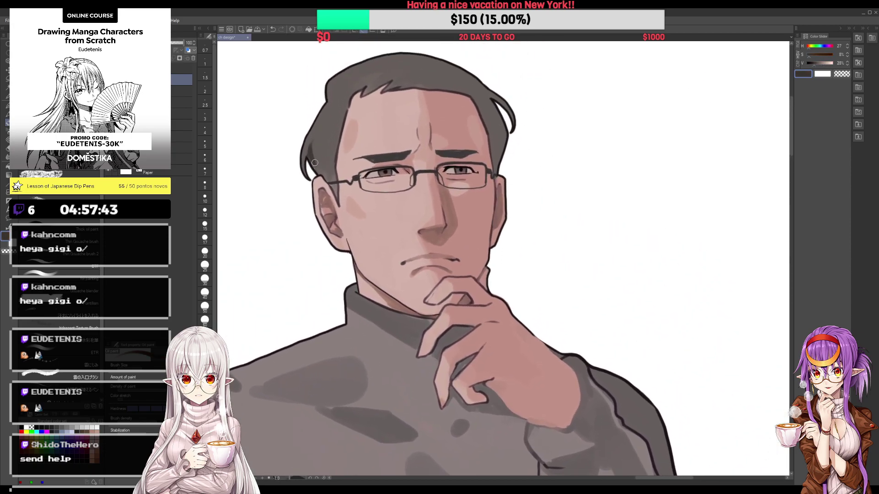
mouse_move(314, 162)
mouse_down()
mouse_move(325, 176)
mouse_move(329, 128)
mouse_move(323, 167)
mouse_up()
mouse_move(330, 138)
mouse_down()
mouse_move(320, 176)
mouse_move(333, 181)
mouse_up()
mouse_move(342, 118)
mouse_down()
mouse_move(329, 168)
mouse_move(335, 176)
mouse_up()
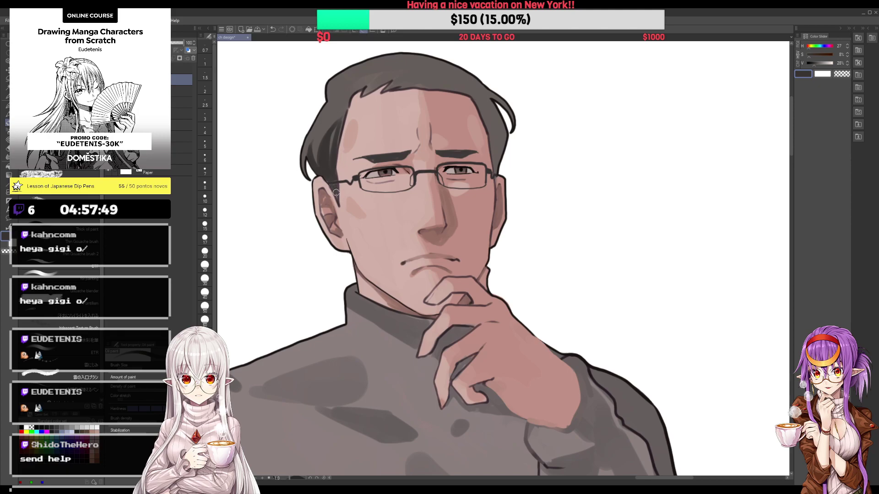
Step: Rotate and zoom the canvas back upright with the face and torso in view
scroll(336, 192, down, 3)
scroll(332, 121, up, 1)
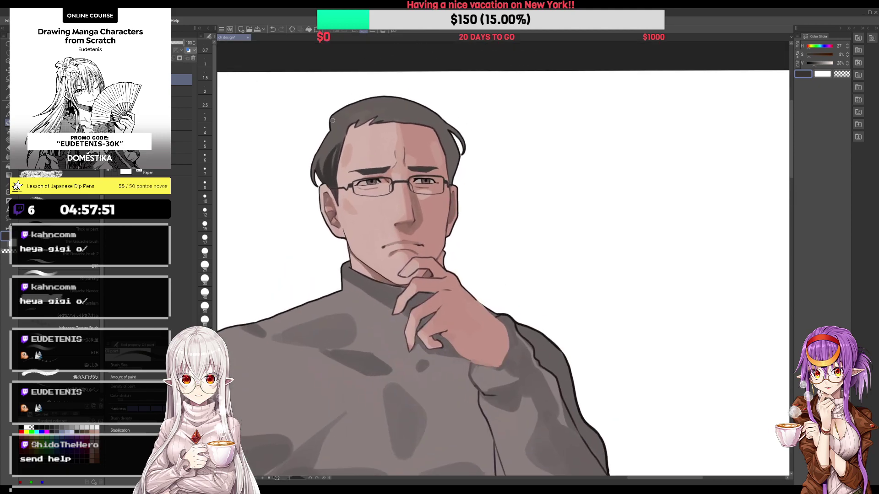
drag(333, 120, 328, 94)
scroll(366, 121, up, 2)
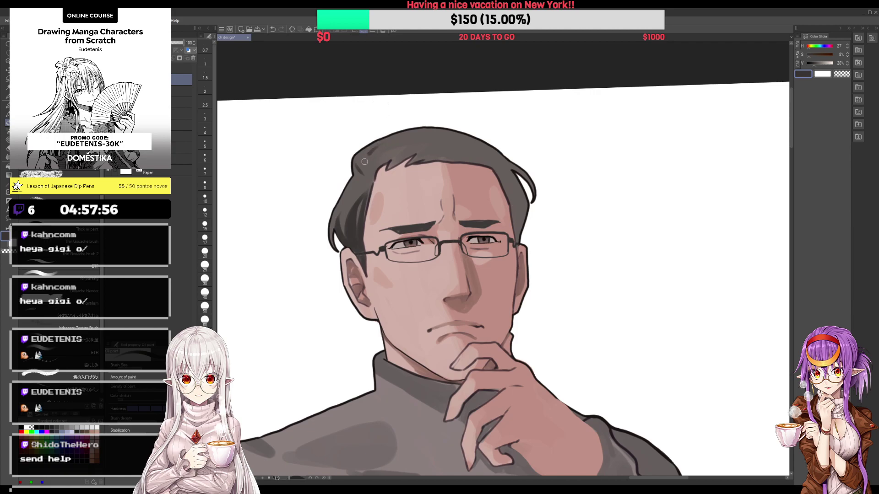
mouse_move(421, 137)
mouse_down()
mouse_move(500, 141)
mouse_move(423, 176)
mouse_up()
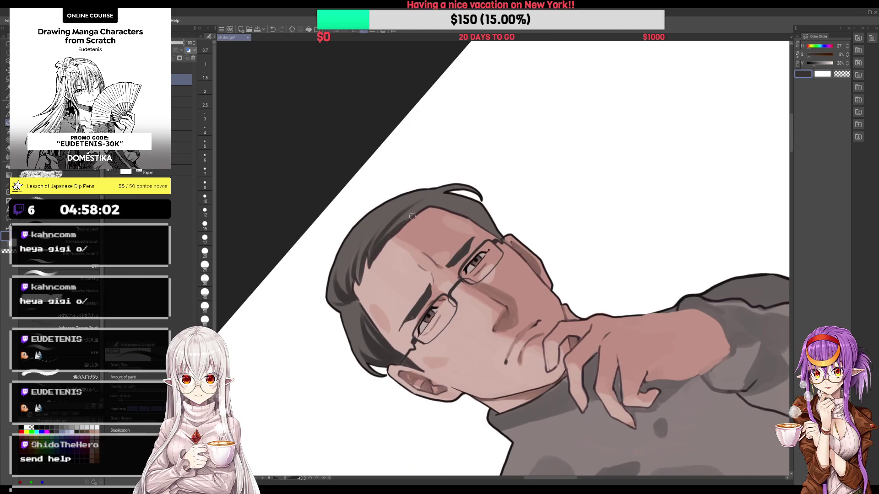
drag(483, 173, 486, 183)
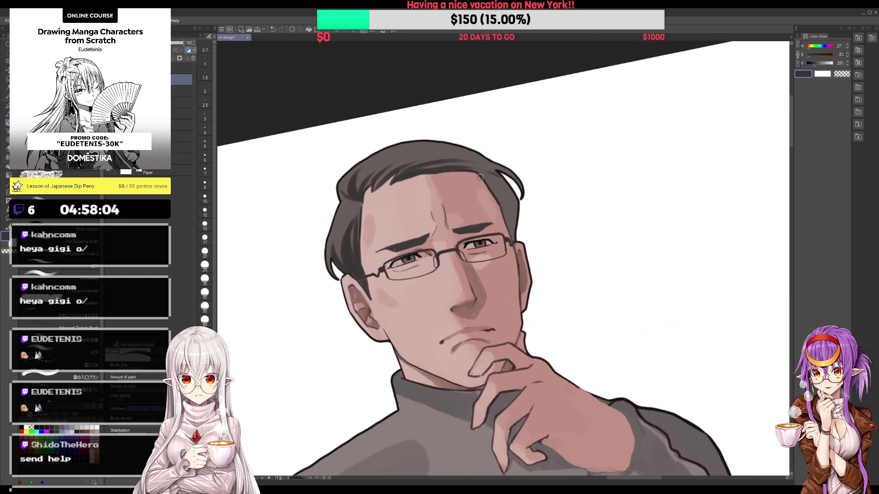
scroll(497, 192, down, 2)
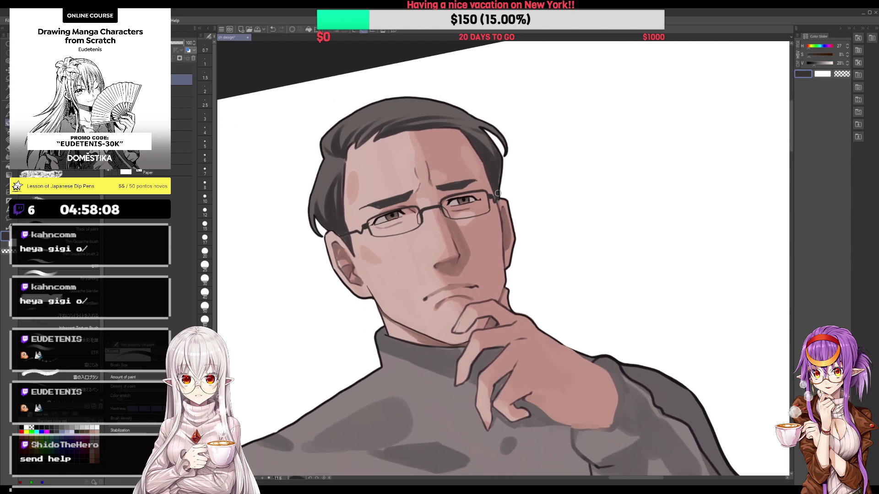
drag(502, 150, 526, 109)
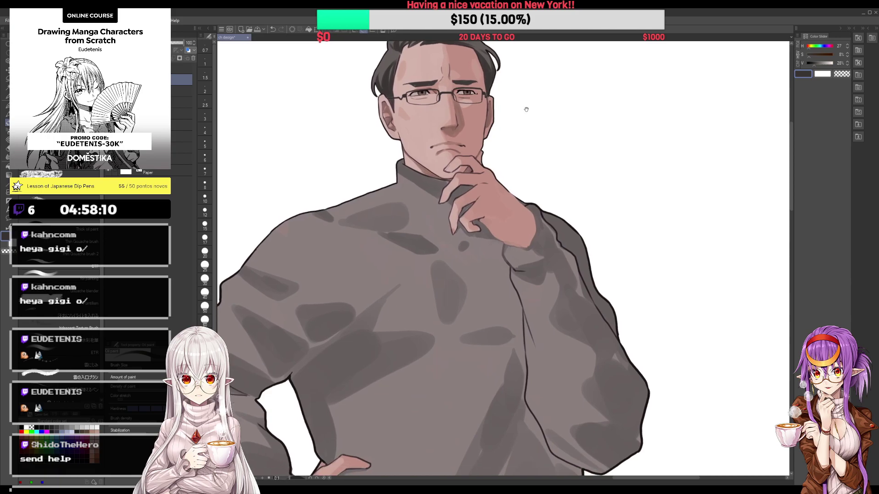
Step: Sample skin pinks and a dark grey from around the hand
scroll(435, 196, up, 2)
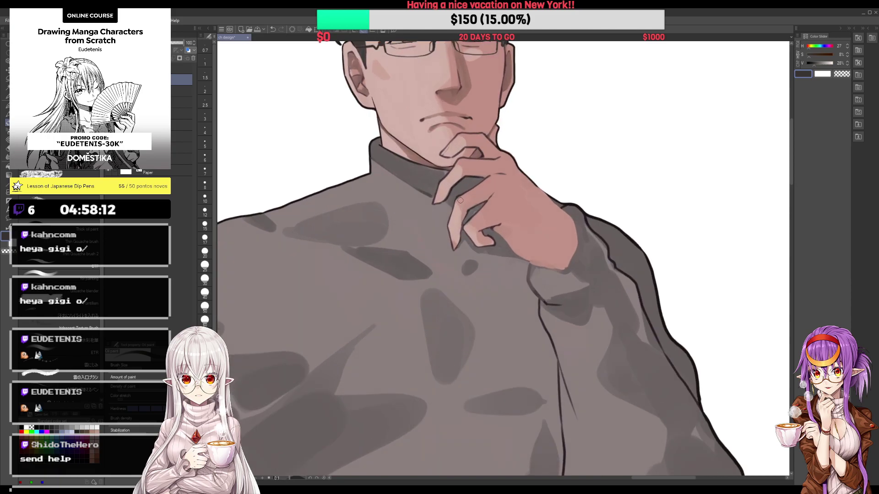
alt+click(461, 170)
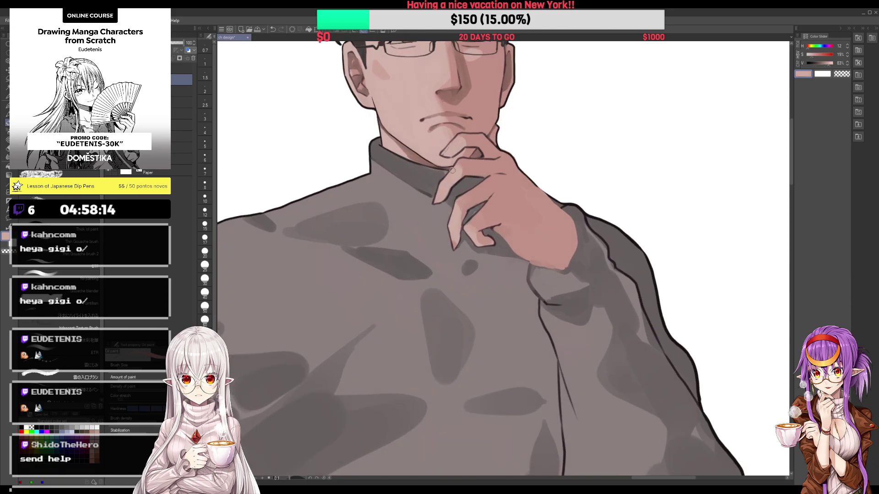
alt+click(451, 173)
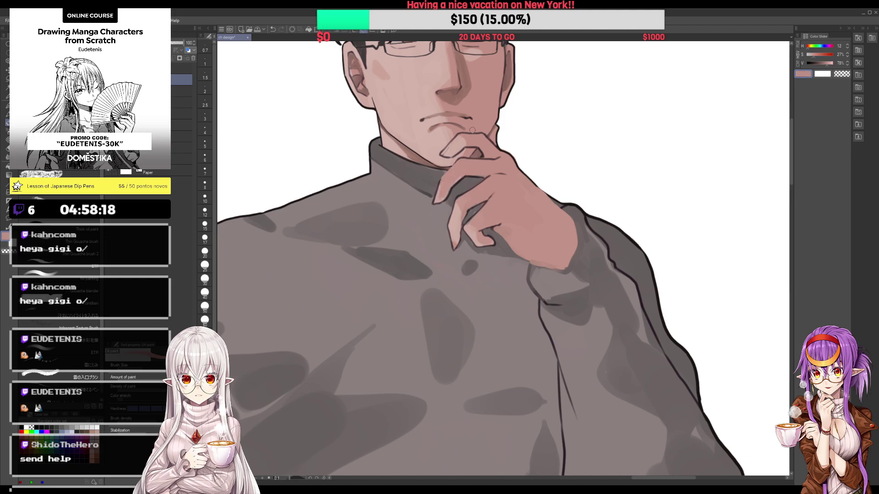
alt+click(502, 126)
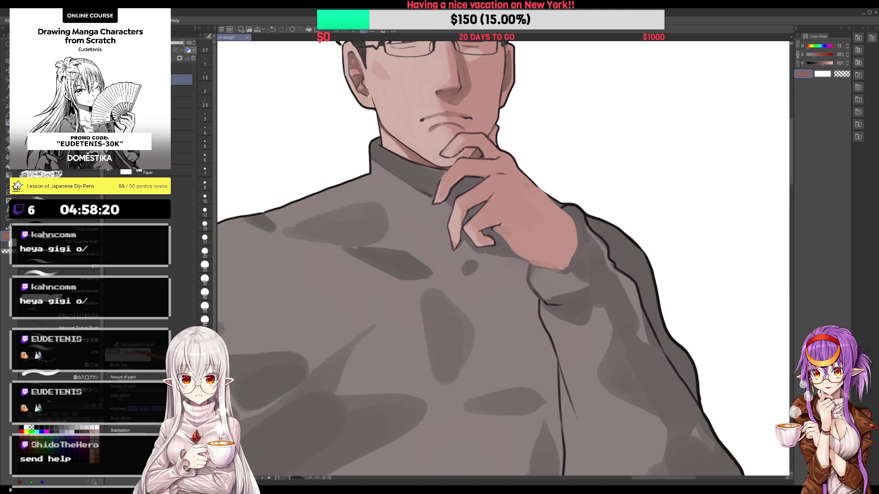
drag(509, 117, 492, 103)
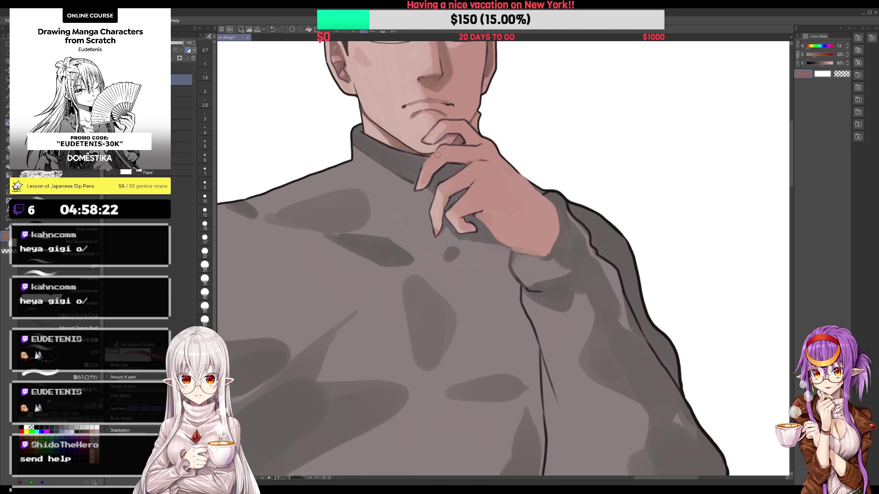
alt+click(424, 167)
scroll(438, 146, down, 3)
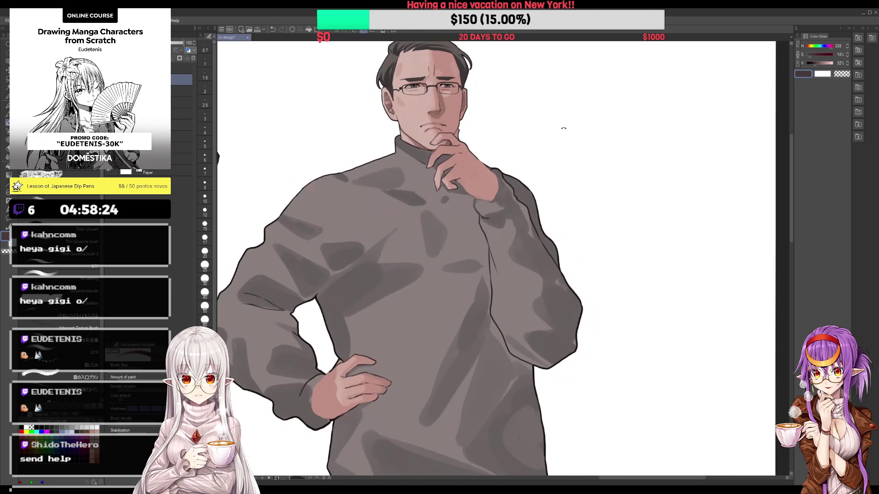
scroll(458, 156, up, 1)
scroll(458, 156, up, 1)
Step: Compare sweater greys and hand skin tones with the eyedropper
alt+click(438, 194)
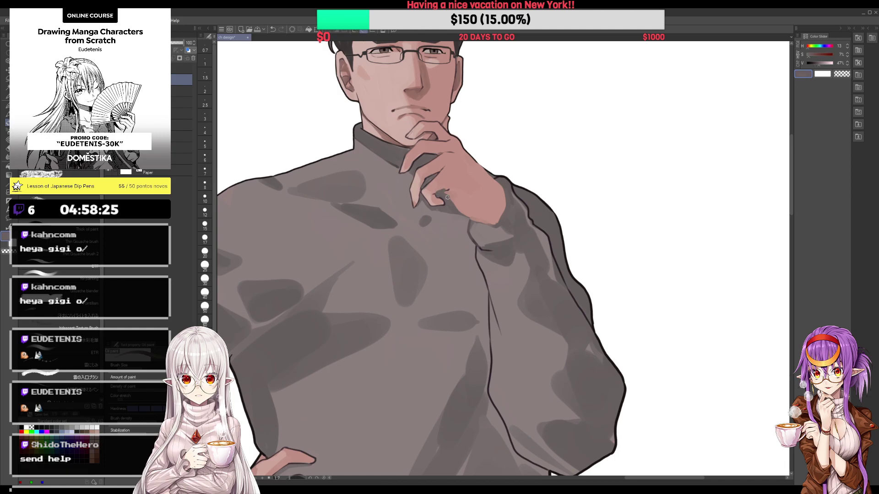
alt+click(447, 196)
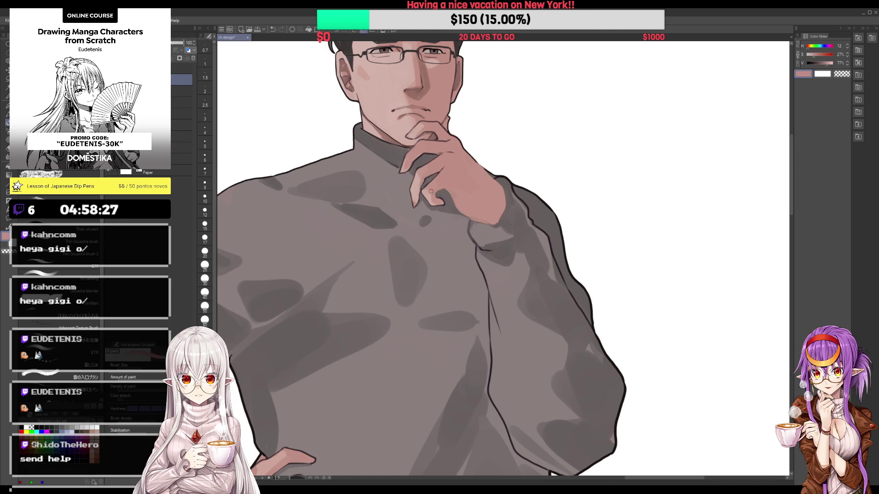
scroll(430, 192, down, 2)
scroll(433, 188, up, 2)
alt+click(434, 184)
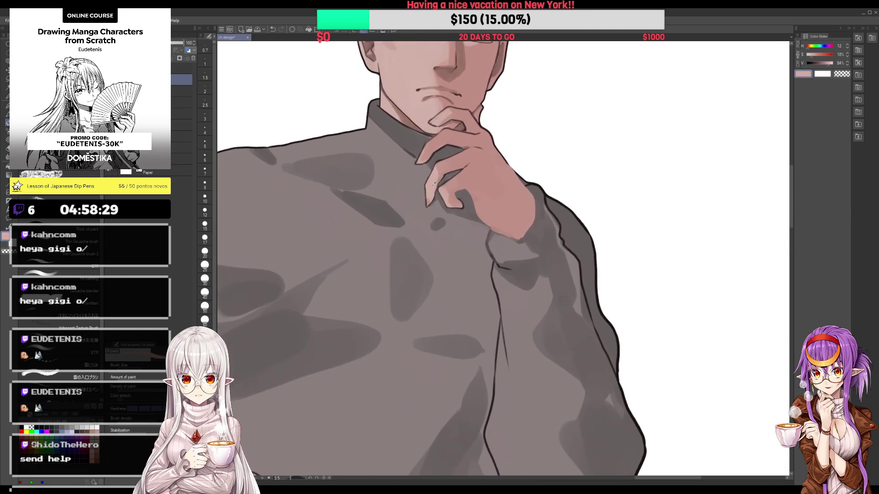
alt+click(425, 151)
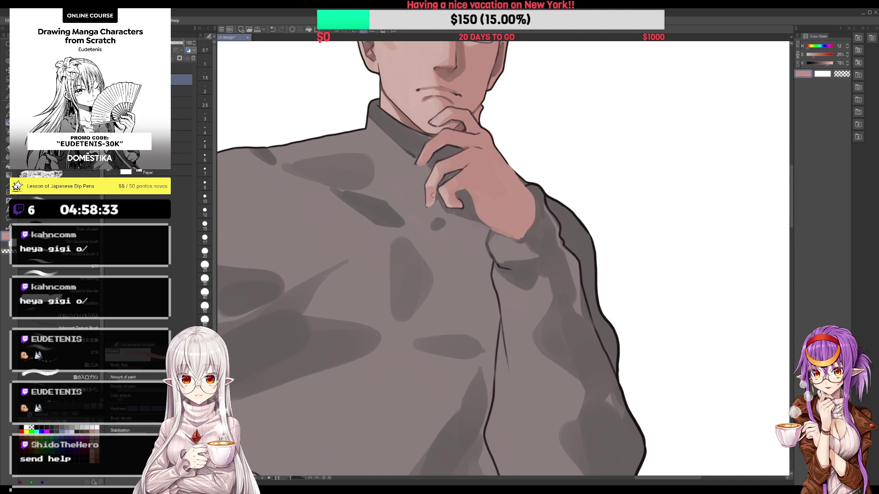
alt+click(451, 194)
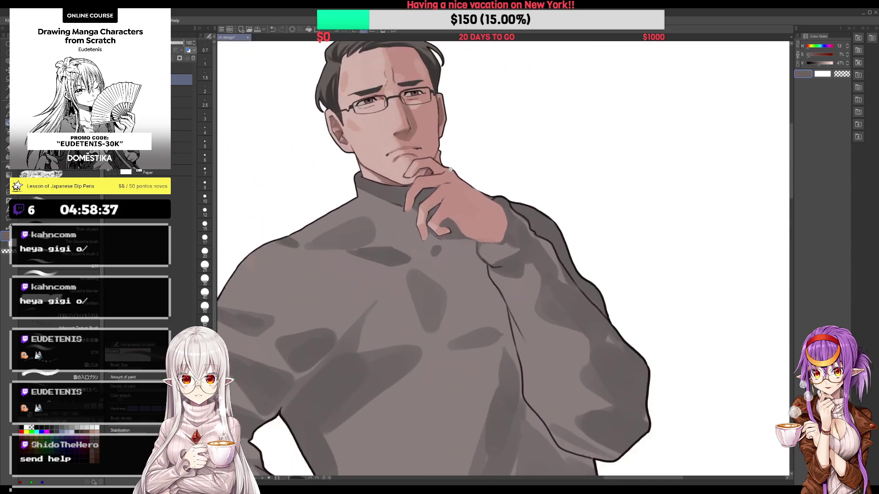
alt+click(437, 200)
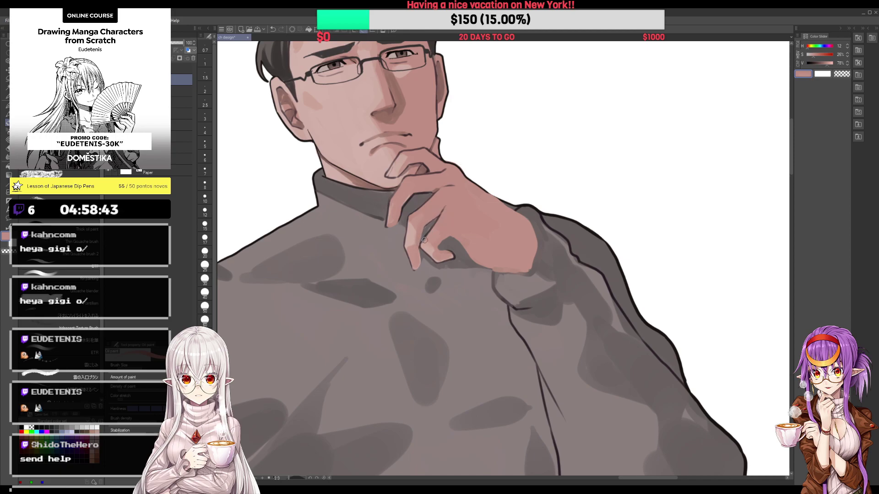
Step: Draw a dark outline along the hand's right edge with the canvas rotated
drag(424, 239, 490, 122)
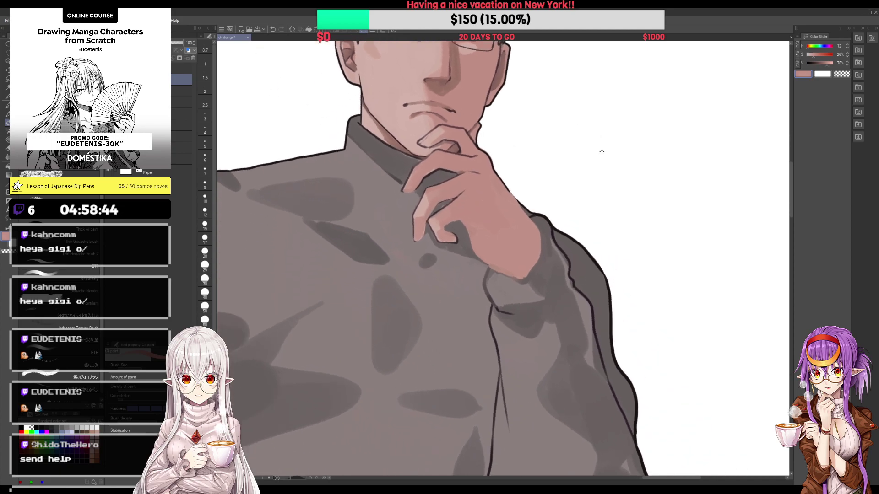
alt+click(485, 146)
key(e)
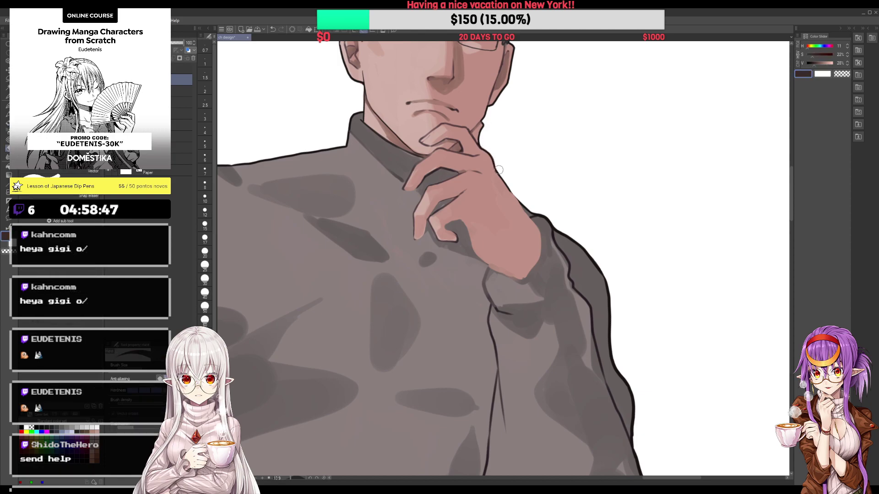
key(b)
drag(499, 169, 431, 133)
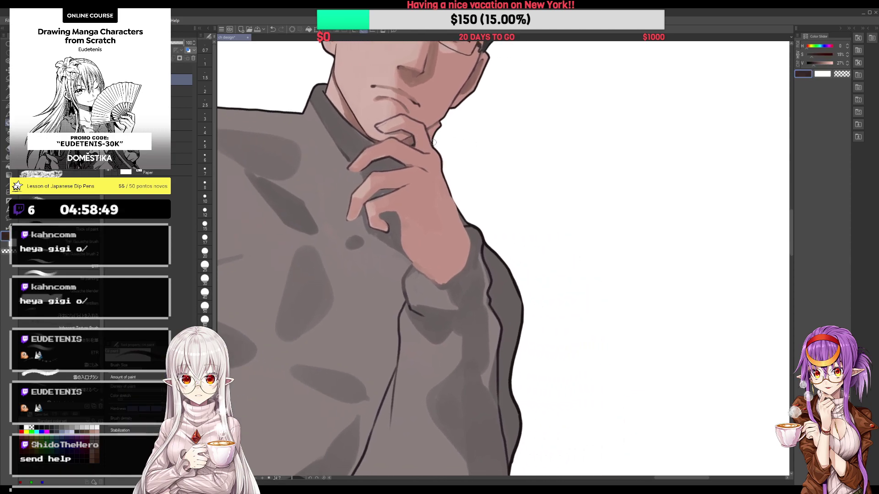
alt+click(444, 171)
drag(452, 200, 464, 228)
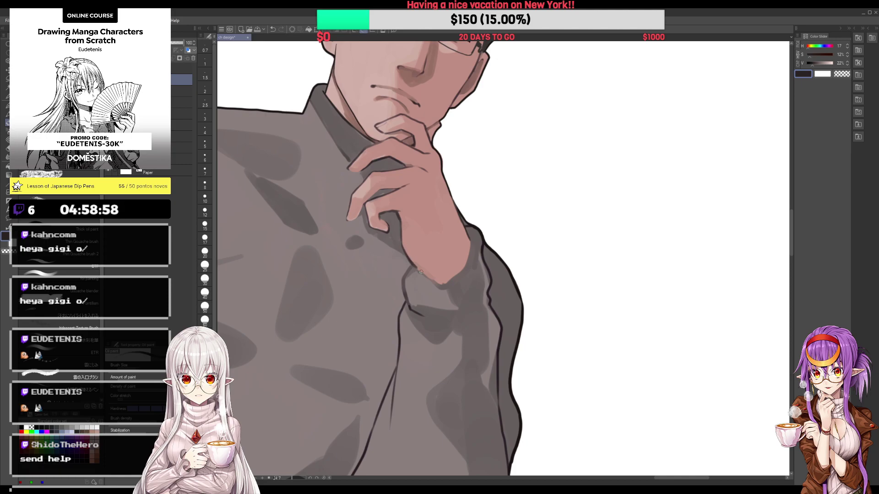
Step: Sample a dark sweater grey and draw a thin rib line down the collar
scroll(404, 285, down, 3)
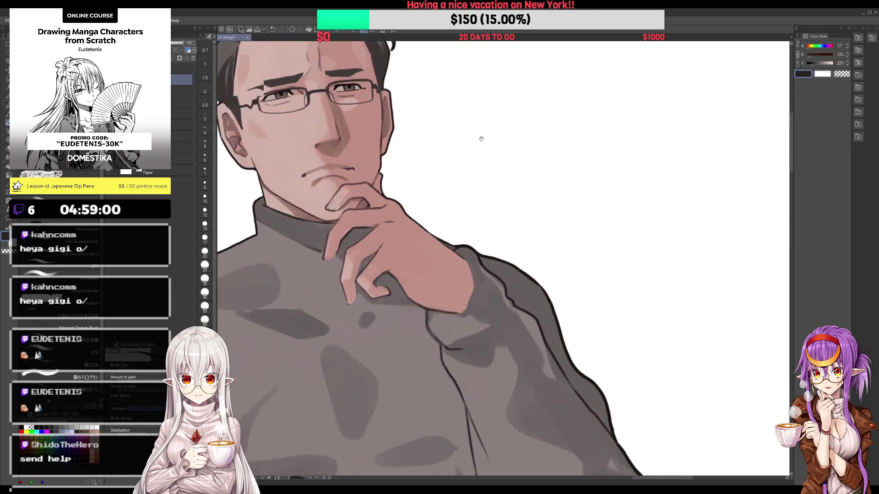
scroll(423, 229, up, 3)
alt+click(451, 253)
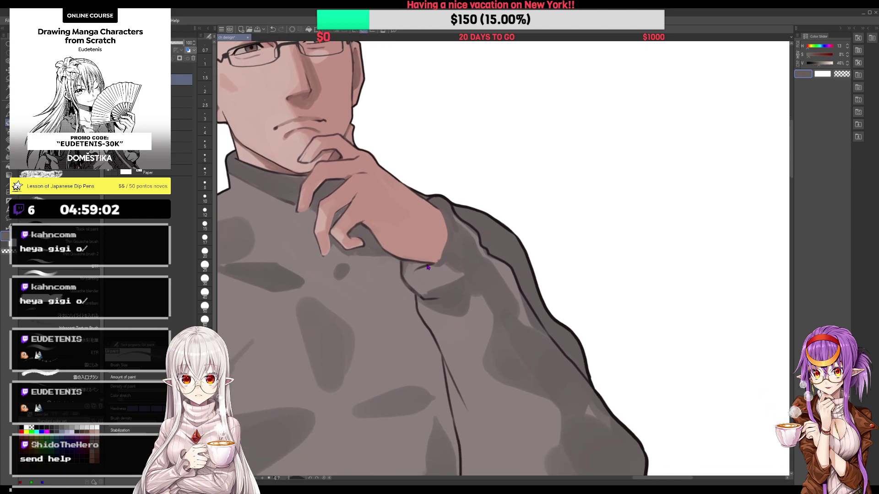
alt+click(441, 200)
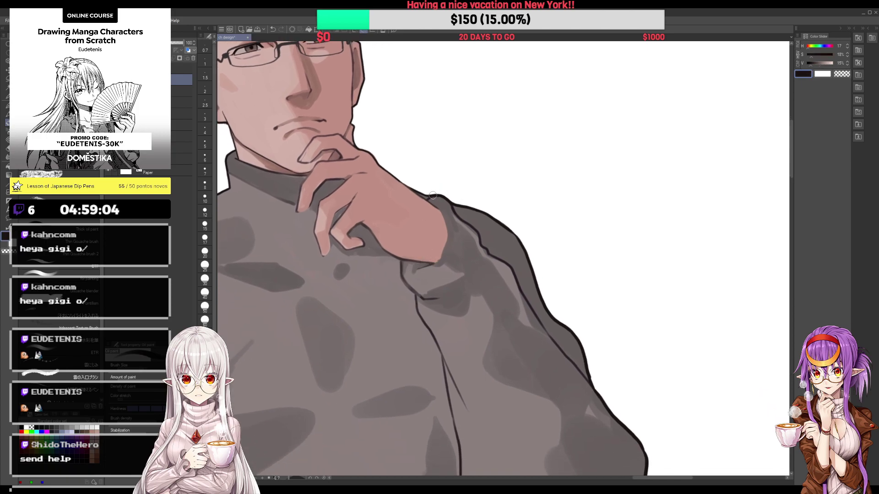
alt+click(461, 211)
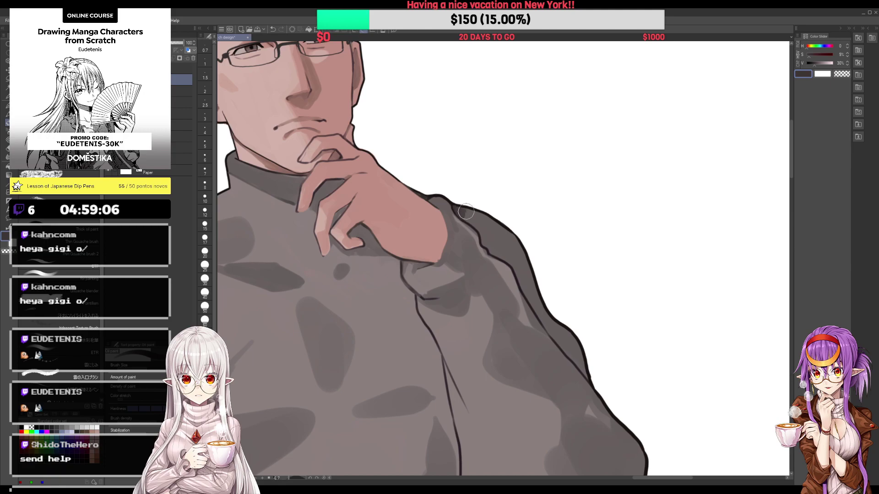
drag(464, 219, 402, 196)
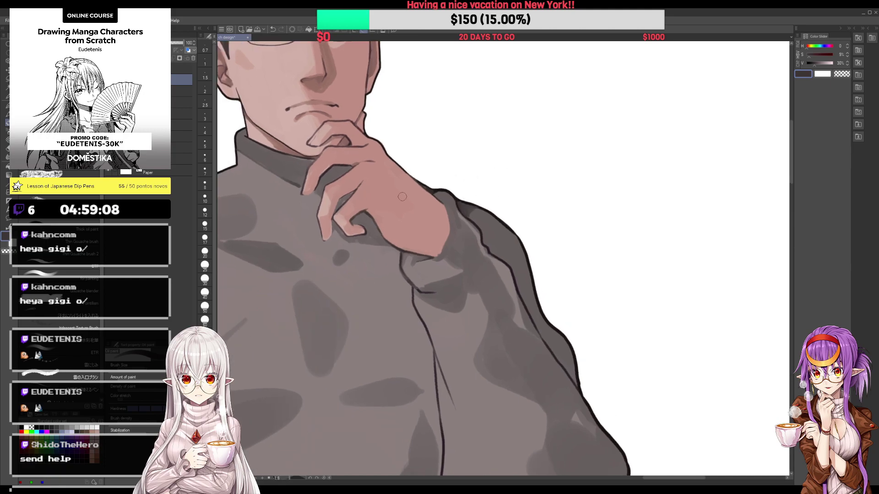
drag(389, 246, 506, 218)
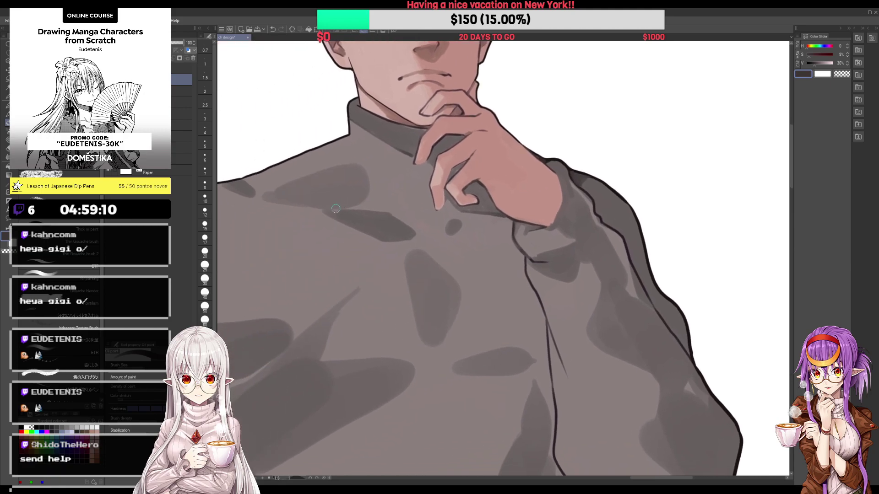
scroll(410, 224, down, 5)
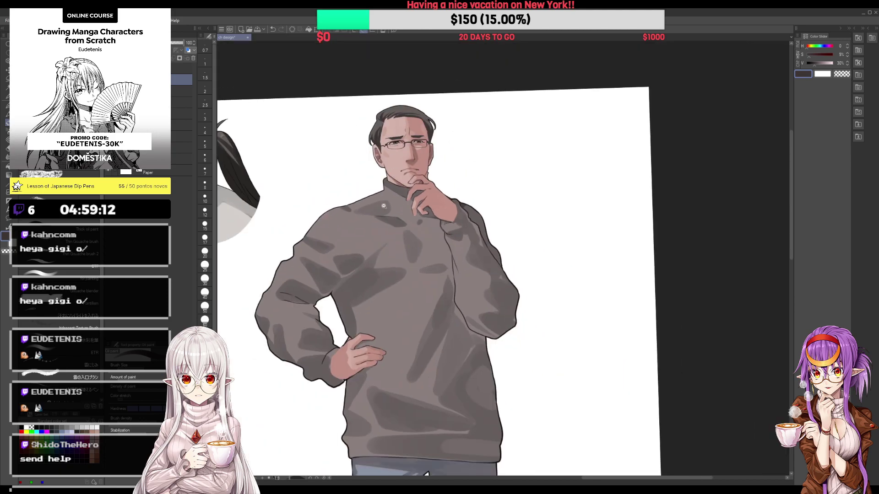
scroll(339, 213, up, 1)
scroll(366, 200, up, 1)
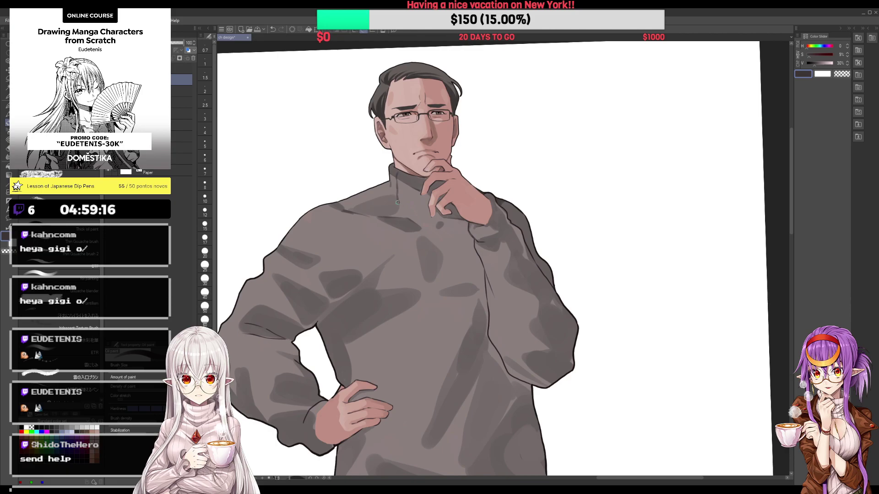
drag(408, 176, 409, 201)
scroll(420, 207, up, 3)
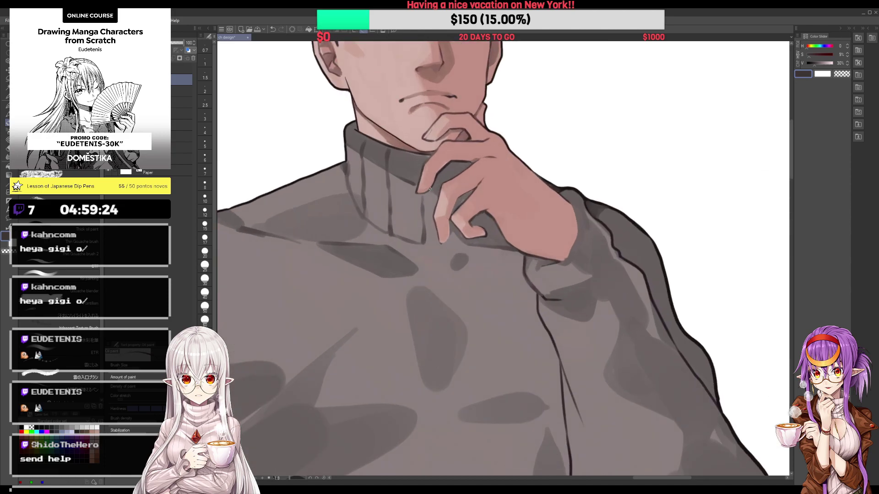
scroll(421, 193, down, 4)
scroll(440, 174, up, 3)
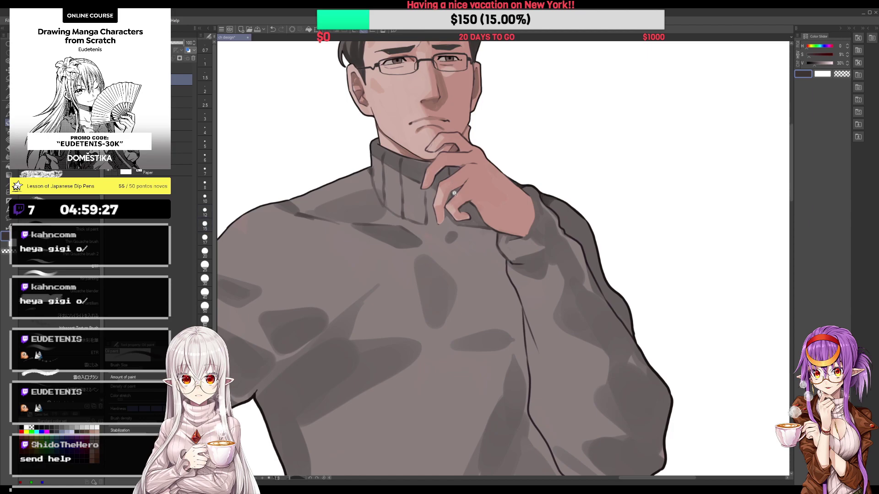
scroll(449, 198, up, 1)
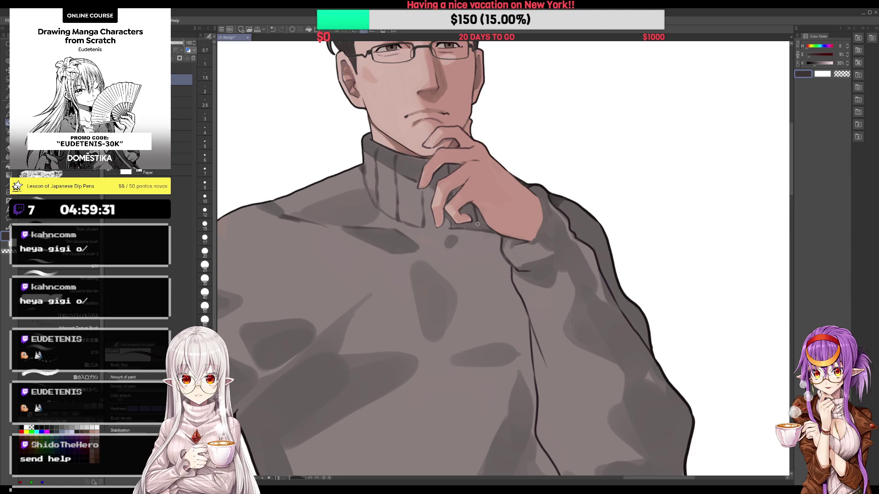
scroll(481, 201, down, 3)
scroll(569, 156, up, 2)
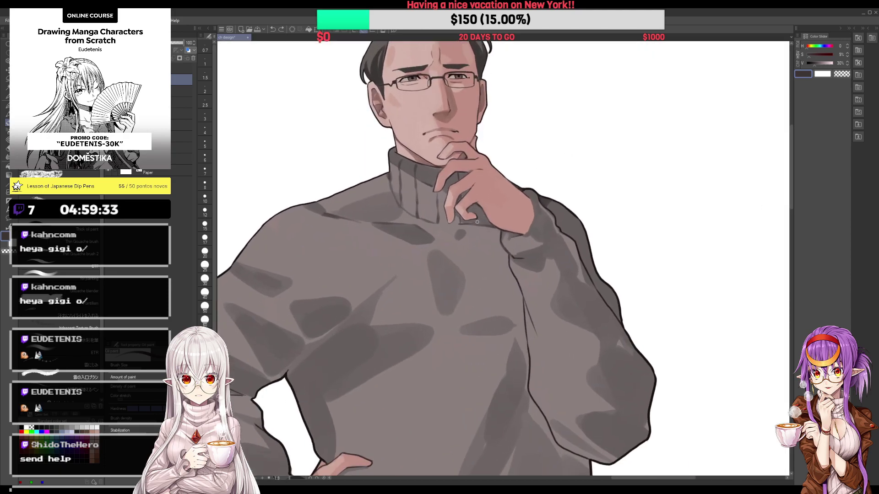
drag(544, 152, 516, 131)
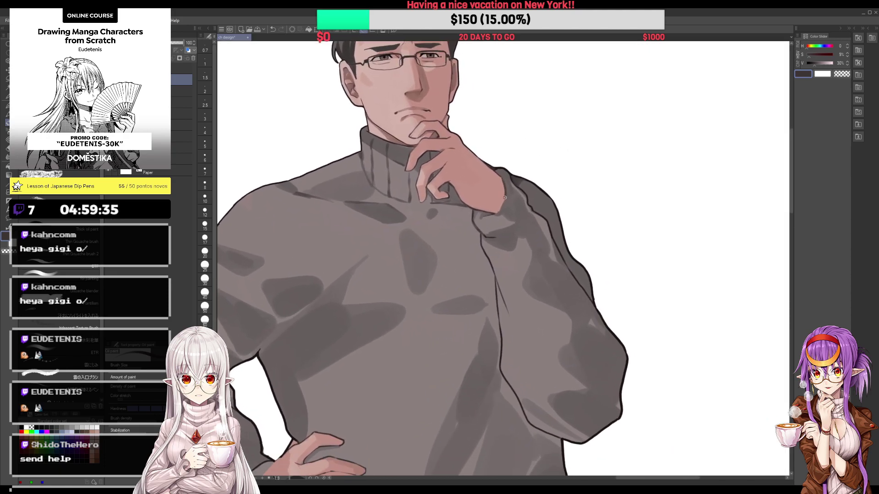
scroll(516, 131, down, 3)
scroll(516, 162, up, 1)
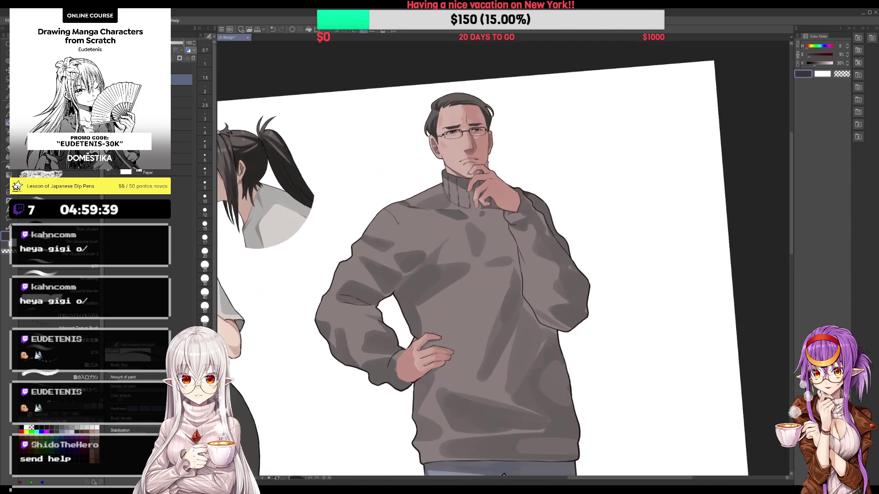
scroll(399, 223, up, 1)
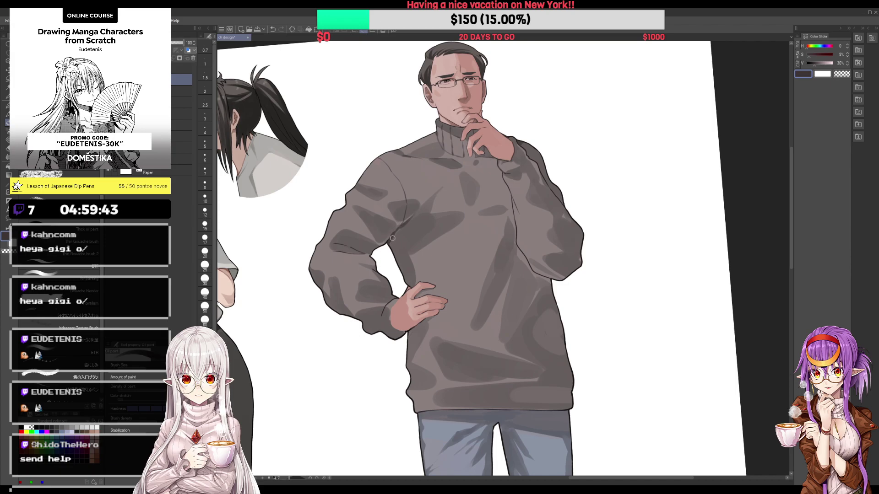
scroll(394, 238, down, 2)
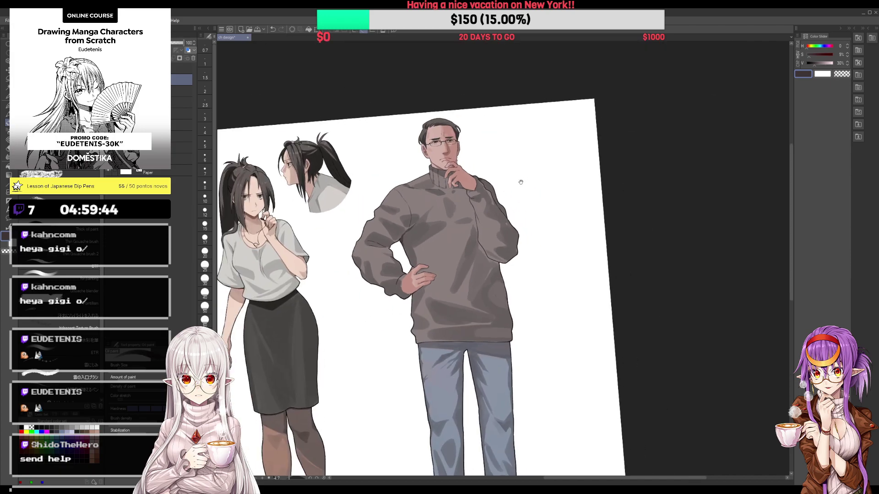
Step: Sample a dark sweater shadow grey and darken the crease down the arm
click(471, 183)
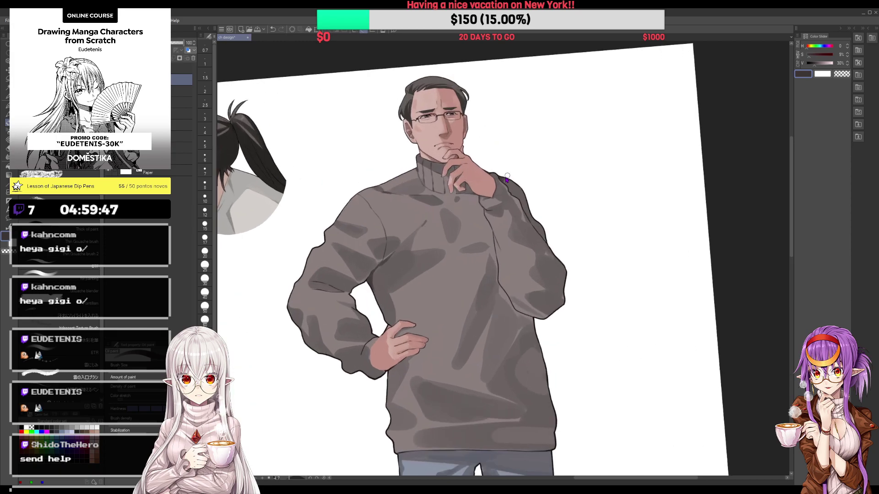
scroll(522, 183, up, 1)
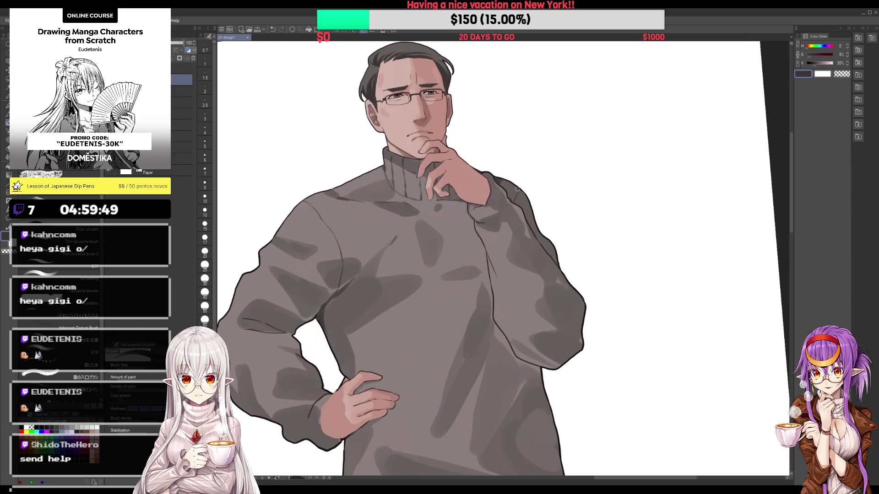
drag(486, 207, 447, 147)
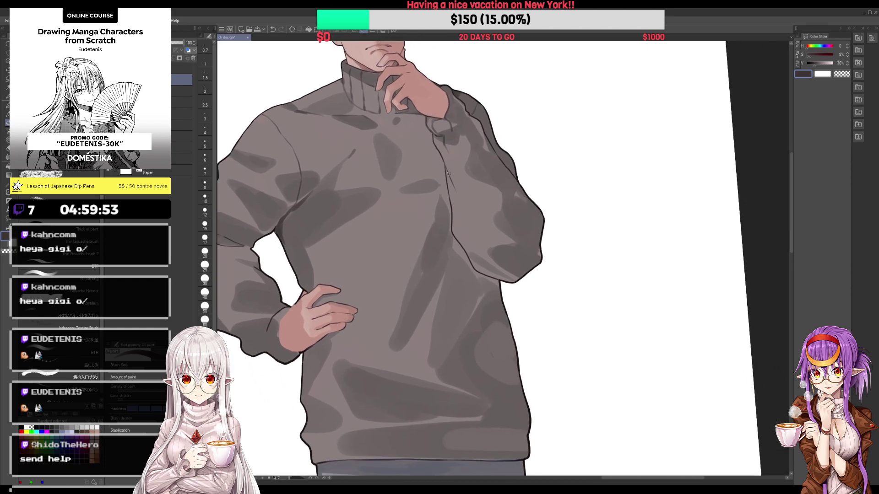
alt+click(475, 169)
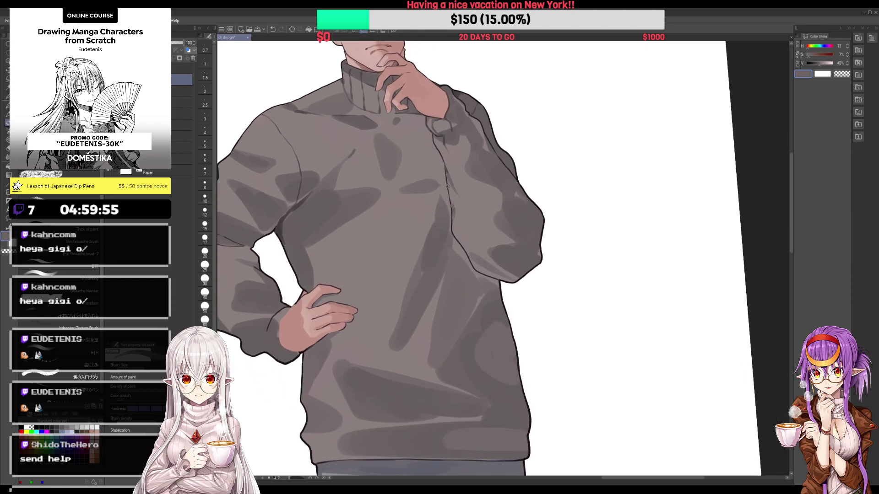
scroll(448, 186, down, 3)
scroll(466, 174, up, 3)
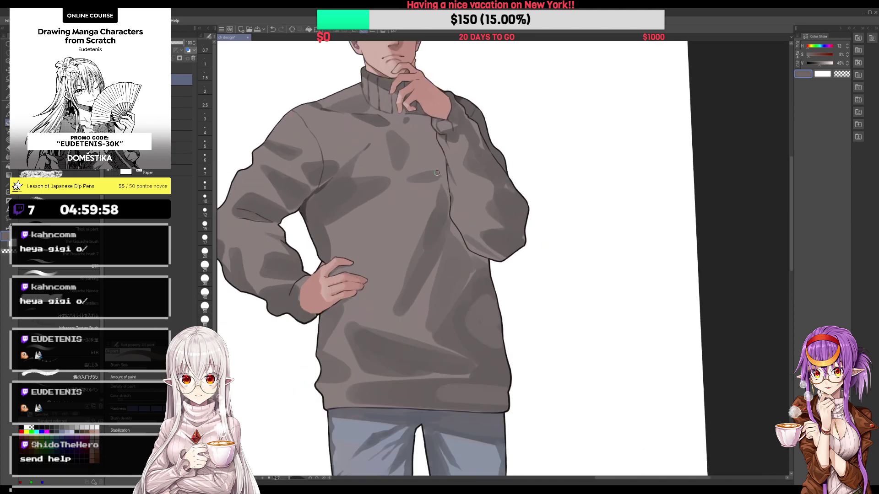
alt+click(450, 163)
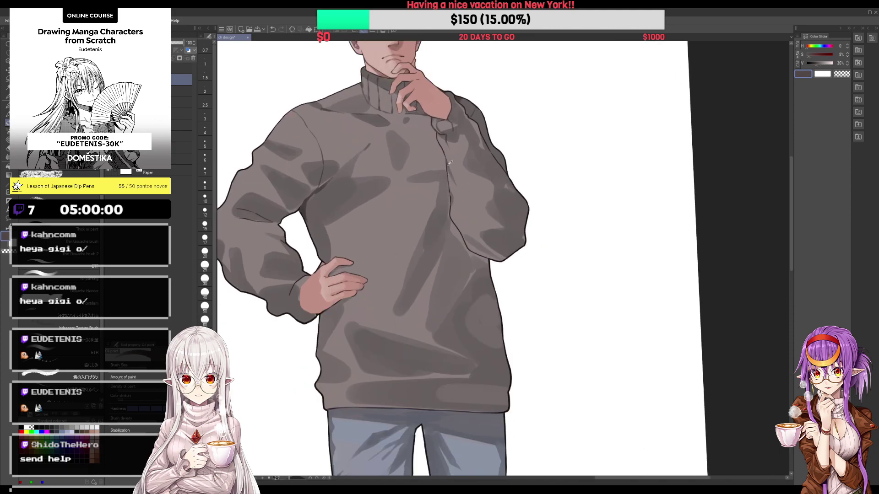
alt+click(447, 198)
alt+click(445, 148)
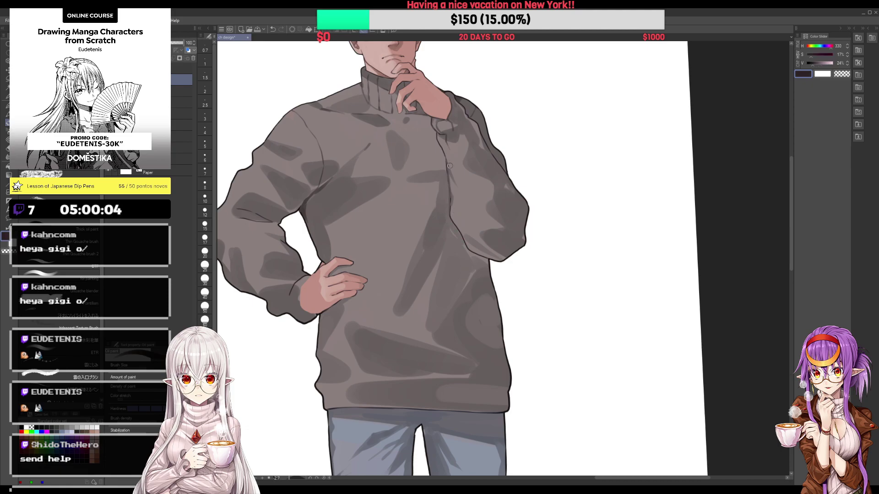
mouse_move(457, 228)
mouse_down()
mouse_move(475, 255)
mouse_move(461, 239)
mouse_up()
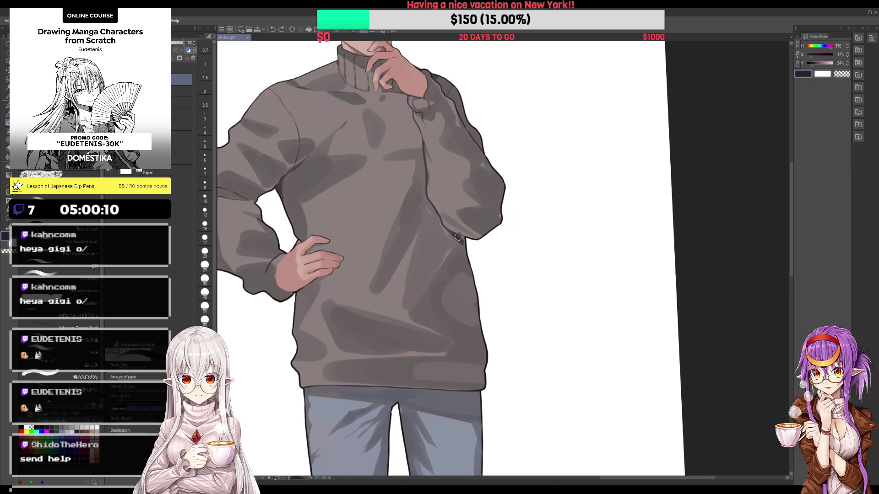
Step: Darken the line along the sleeve's lower edge
drag(453, 227, 517, 209)
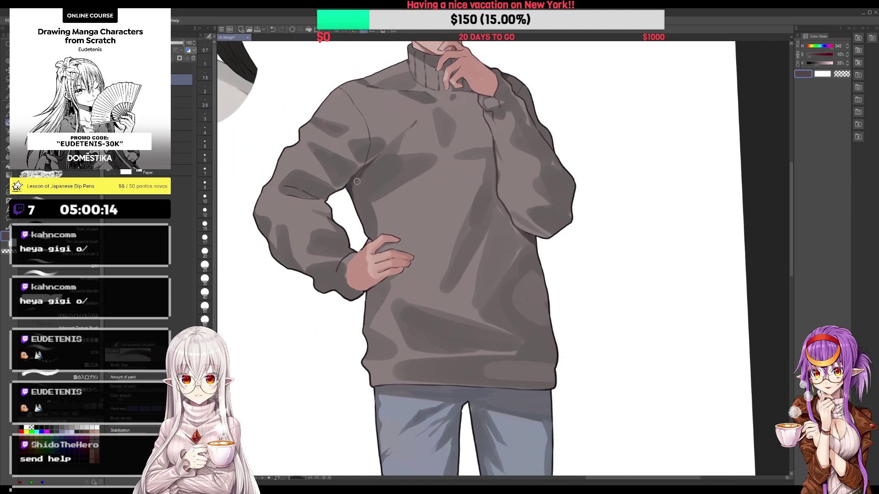
drag(299, 190, 313, 200)
alt+click(309, 198)
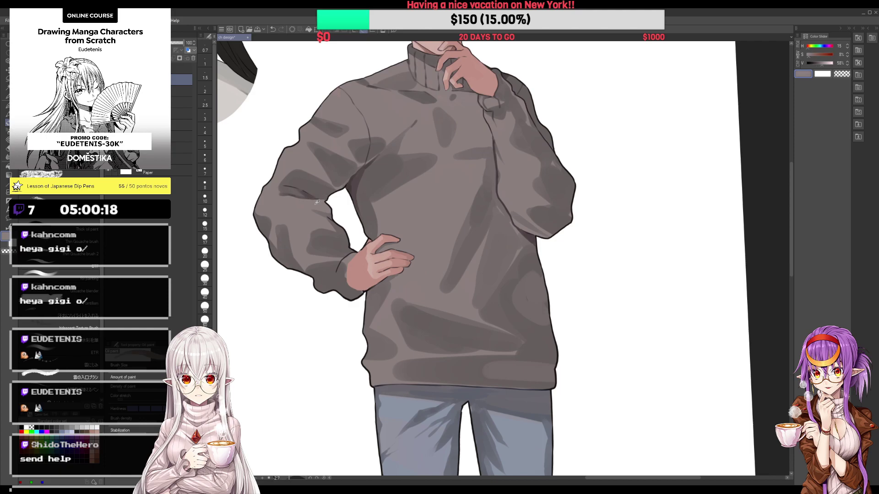
scroll(315, 200, down, 2)
scroll(320, 206, down, 2)
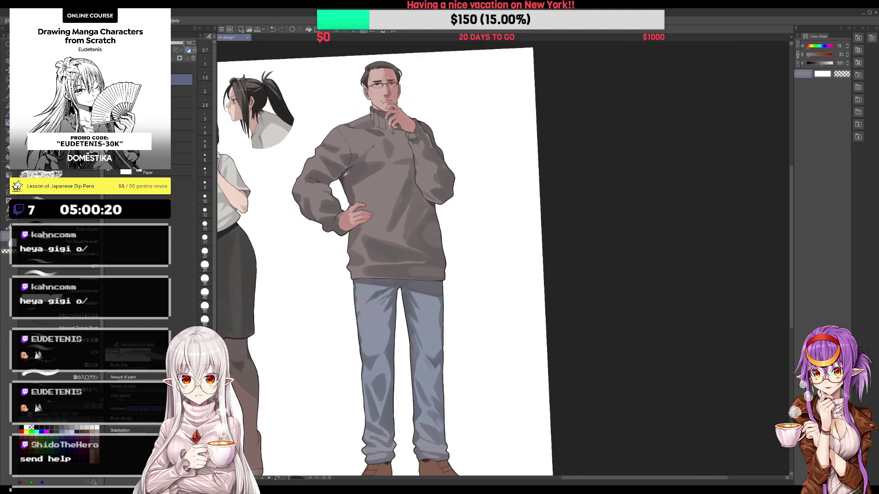
alt+click(372, 230)
scroll(372, 230, up, 1)
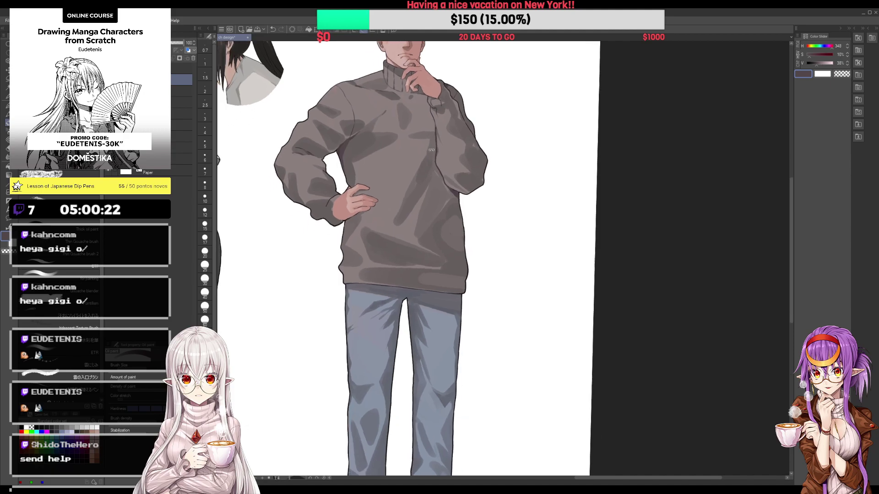
Step: Add a darker shading stroke on the sweater, then return to the upright full-sheet view
key(asciicircum)
scroll(423, 151, up, 2)
drag(425, 152, 475, 250)
alt+click(410, 148)
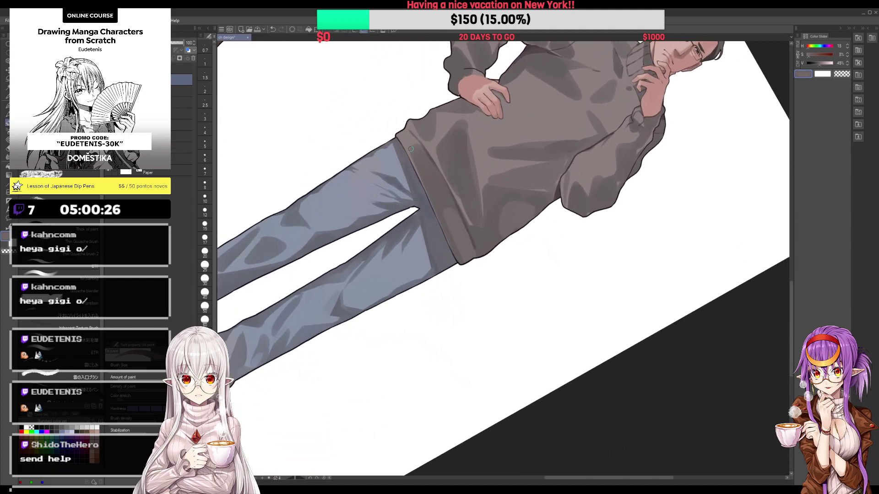
key(ctrl+@)
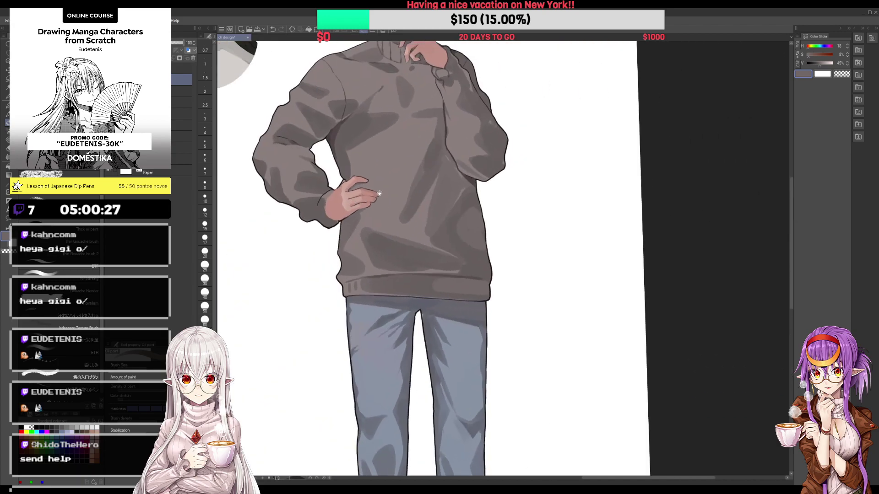
alt+click(471, 239)
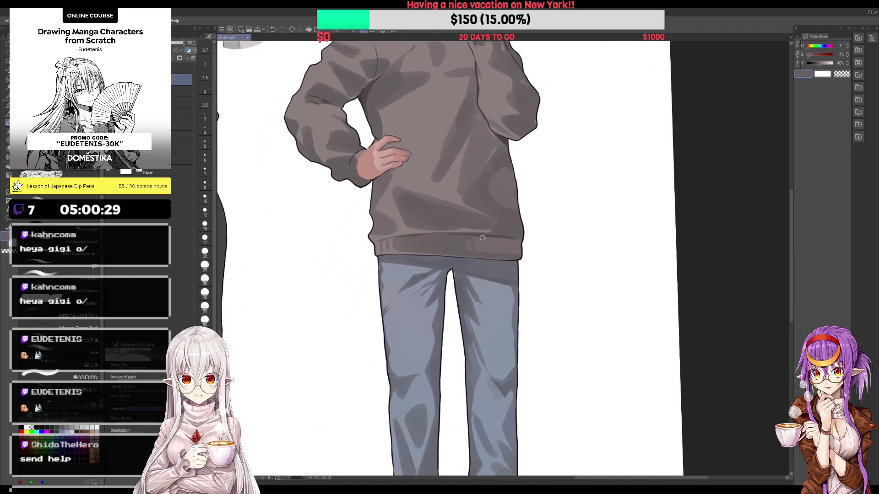
key(ctrl+0)
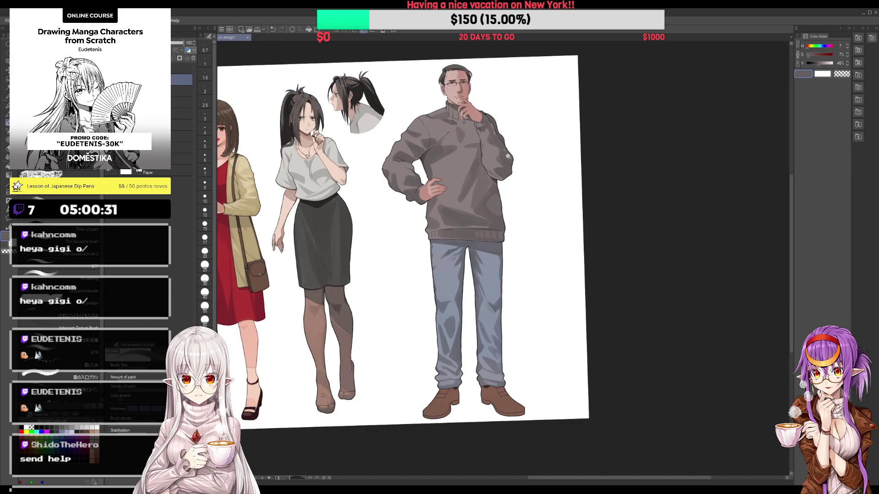
Step: Sample several sweater greys to find the right rib shade
scroll(497, 174, up, 3)
alt+click(486, 189)
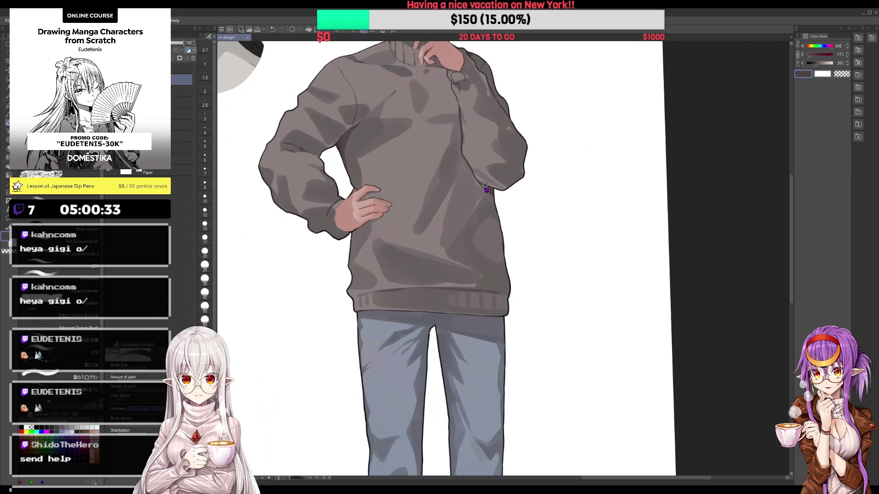
alt+click(438, 185)
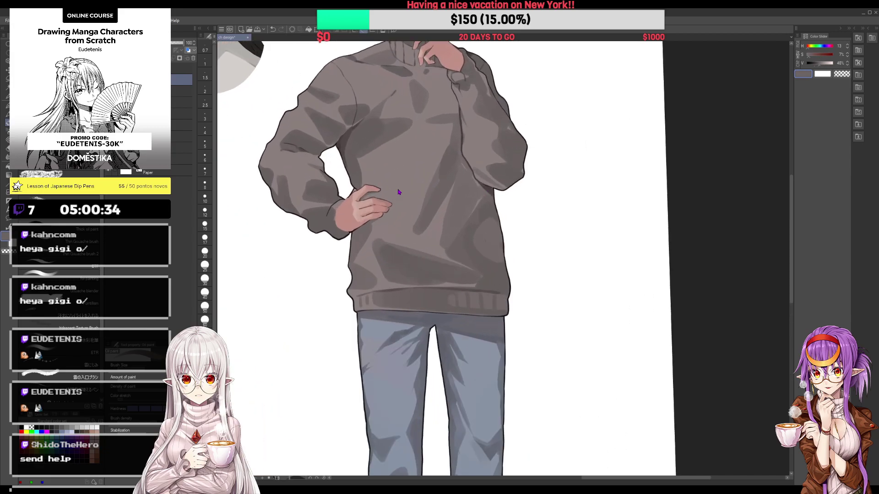
scroll(367, 195, up, 2)
alt+click(367, 195)
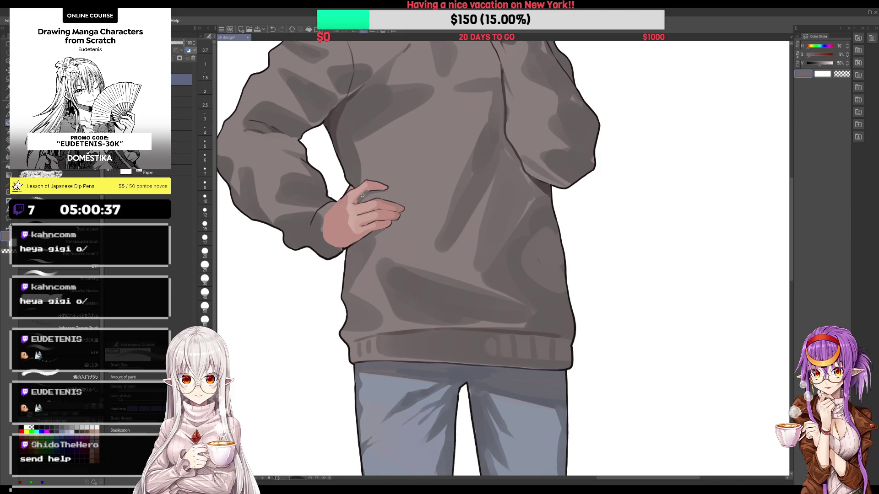
scroll(466, 96, down, 1)
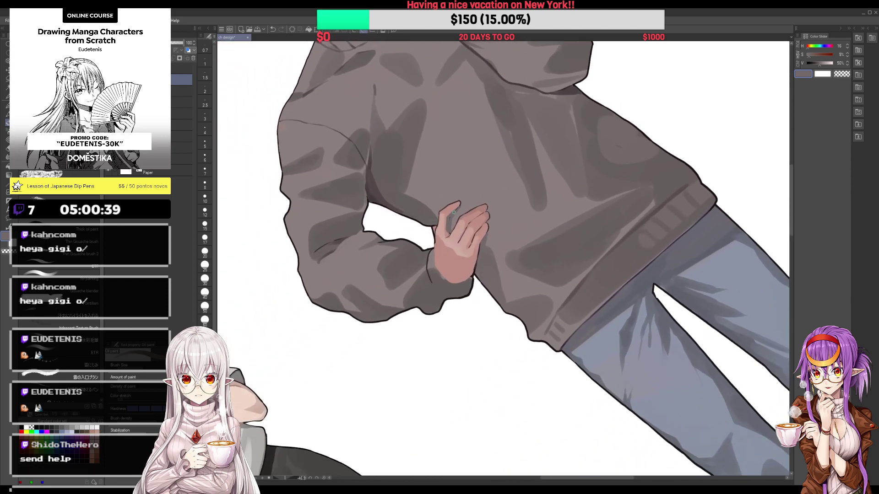
alt+click(466, 200)
alt+click(525, 149)
key(ctrl+0)
scroll(457, 247, down, 2)
scroll(458, 247, up, 4)
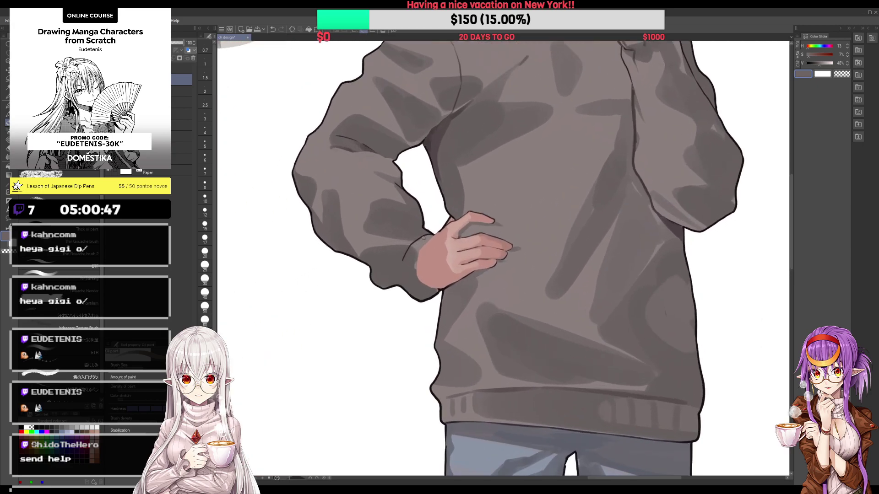
Step: Pick a dark sweater grey and bring the chin, hand and sleeve into view
alt+click(426, 225)
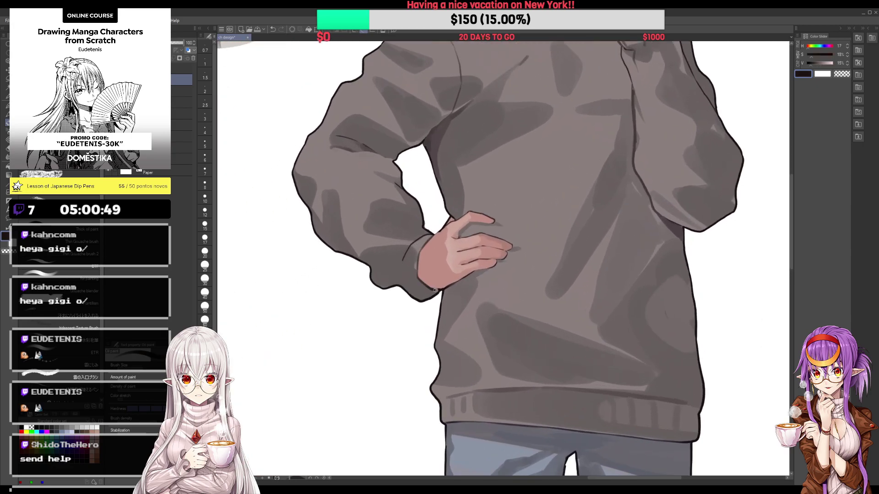
scroll(418, 254, down, 4)
scroll(418, 254, up, 1)
scroll(403, 243, up, 1)
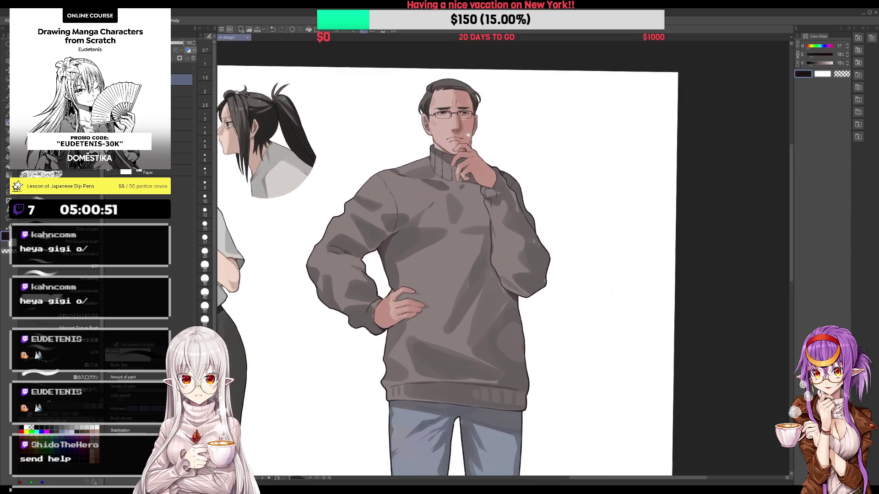
alt+click(389, 236)
scroll(368, 191, up, 1)
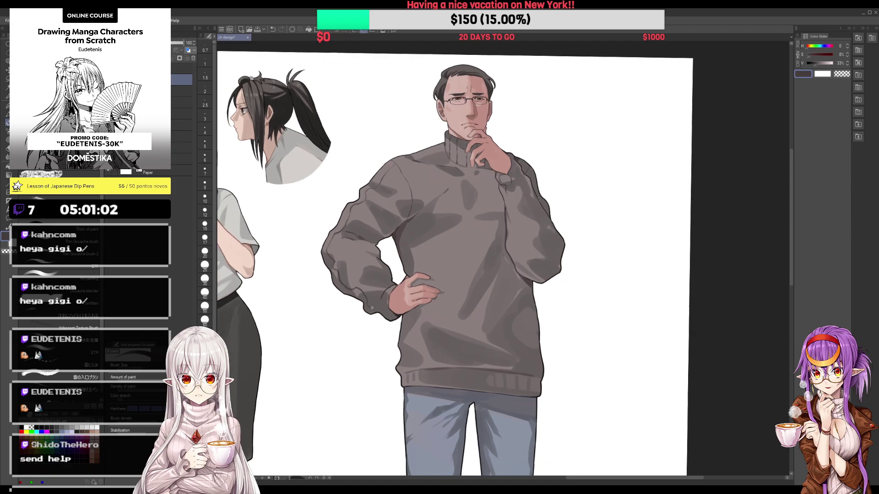
scroll(380, 310, up, 2)
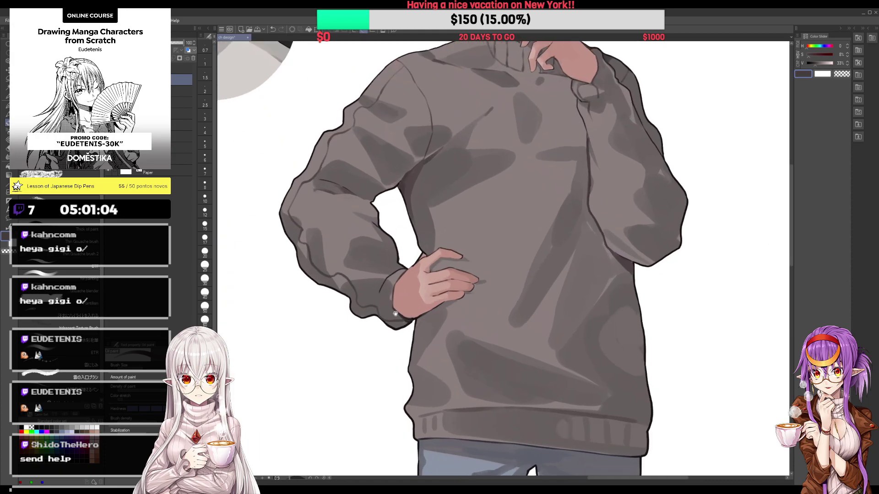
mouse_move(412, 84)
mouse_down()
mouse_move(405, 130)
mouse_move(320, 225)
mouse_move(308, 275)
mouse_up()
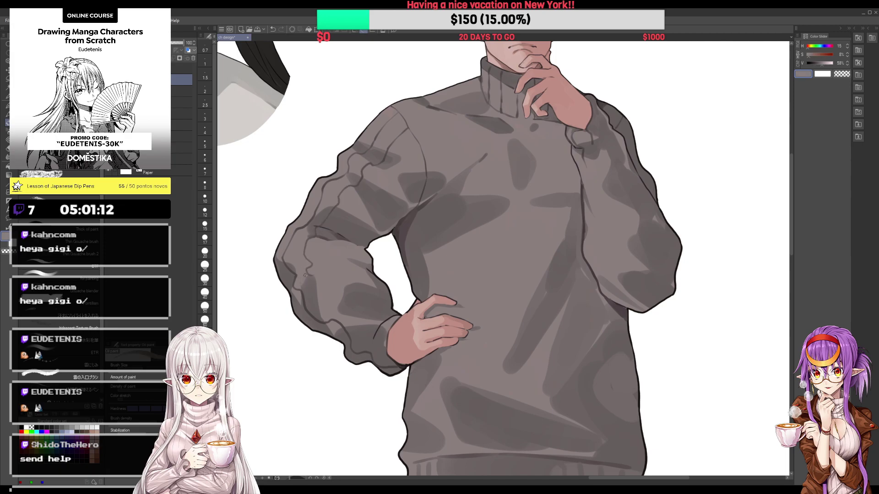
Step: Paint a darker diagonal rib stroke along the left sleeve
alt+click(283, 267)
alt+click(316, 314)
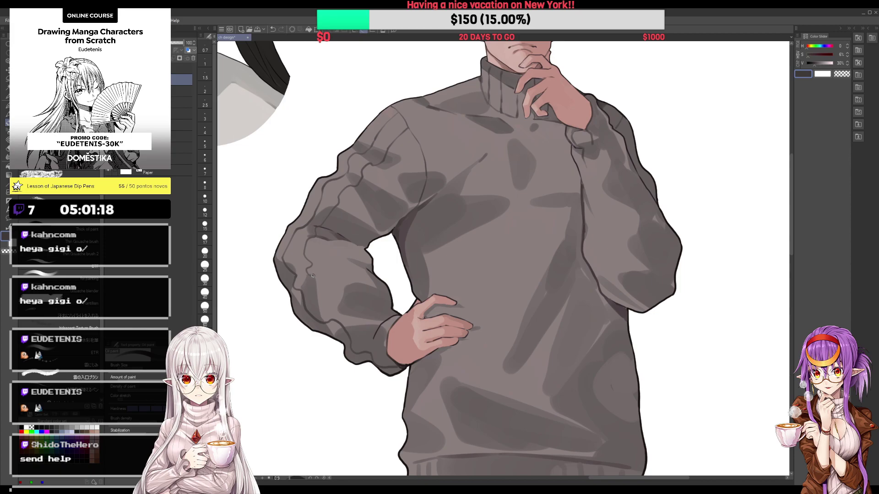
drag(314, 274, 383, 345)
mouse_move(434, 145)
mouse_down()
mouse_move(451, 171)
mouse_move(440, 182)
mouse_move(447, 169)
mouse_up()
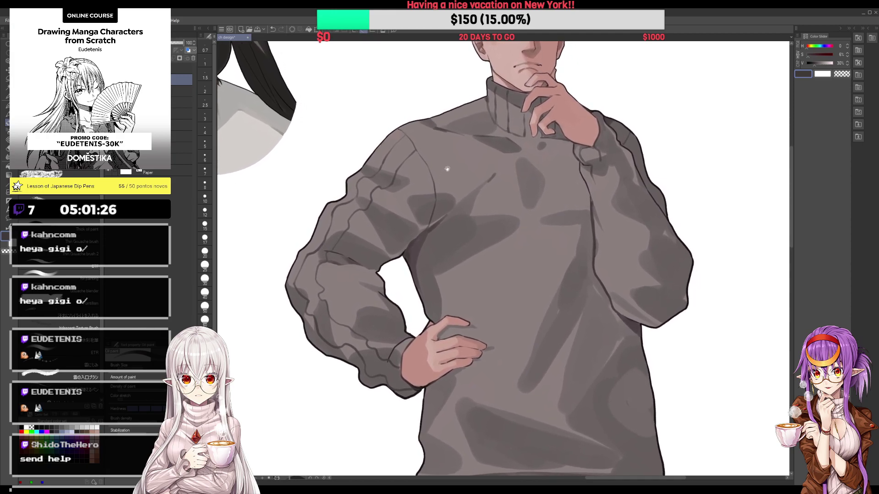